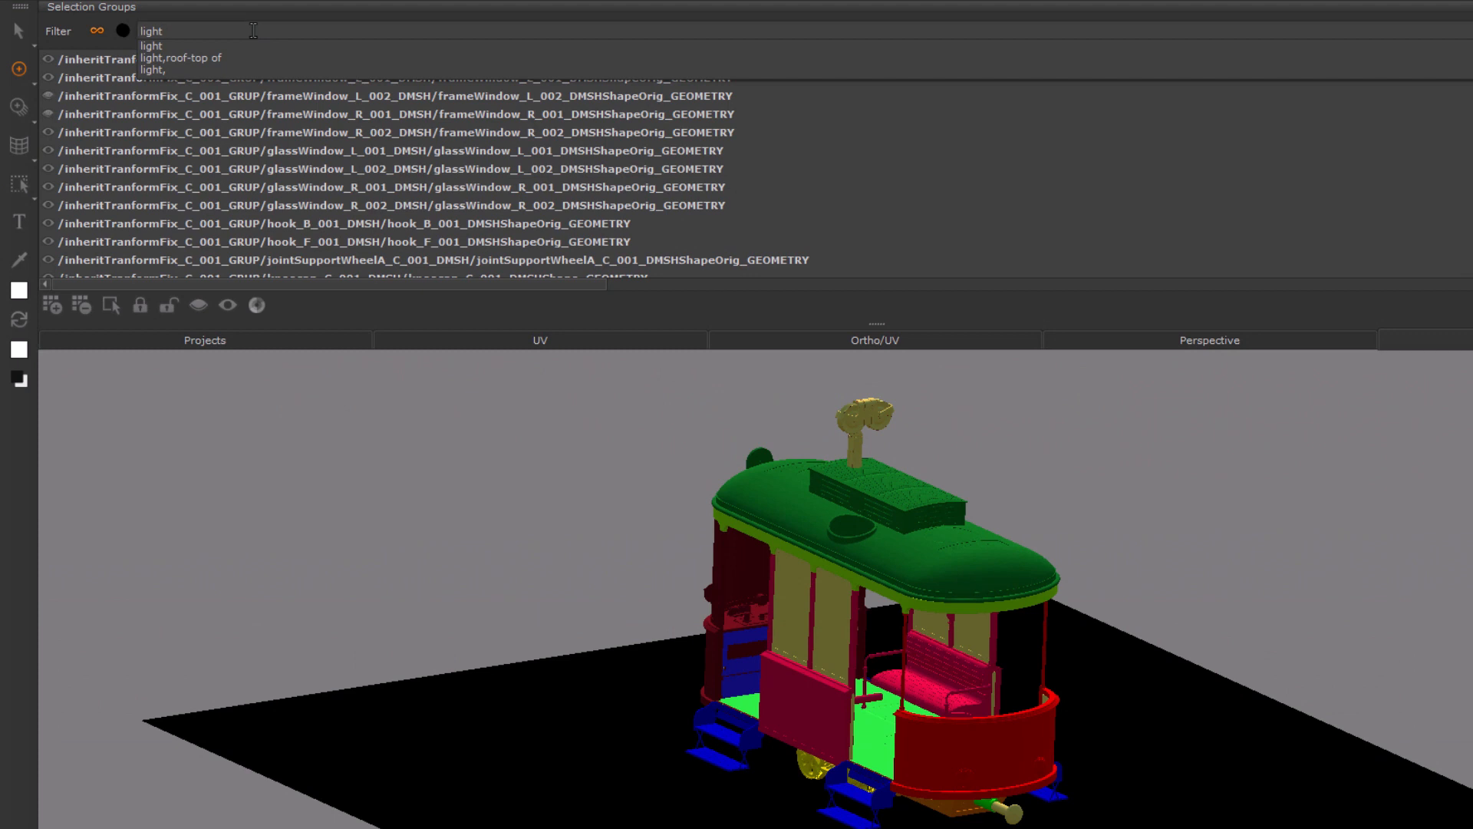
Filter the selection groups by the stored light,roof-top expression and clear the filter text
key(Down)
key(Return)
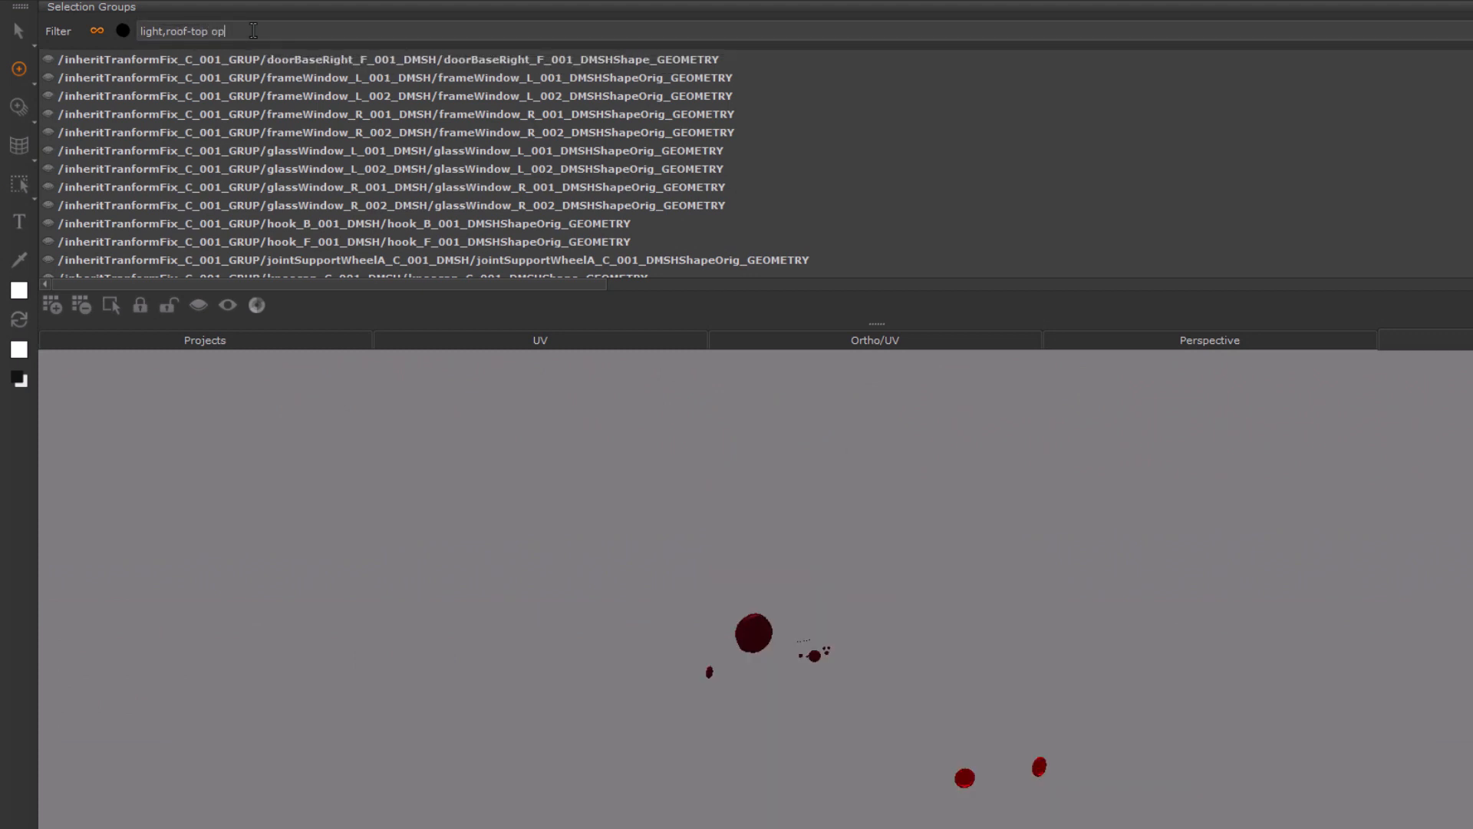
key(ctrl+a)
key(BackSpace)
Enable Material ID filters [0.29, 0.73, 0.41], [0.47, 1.0, 0.57], [0.52, 0.45, 1.0], [0.9, 0.0, 1.0], [0.97, 0.72, 0.0] and [1.0, 0.23, 0.58]
click(124, 30)
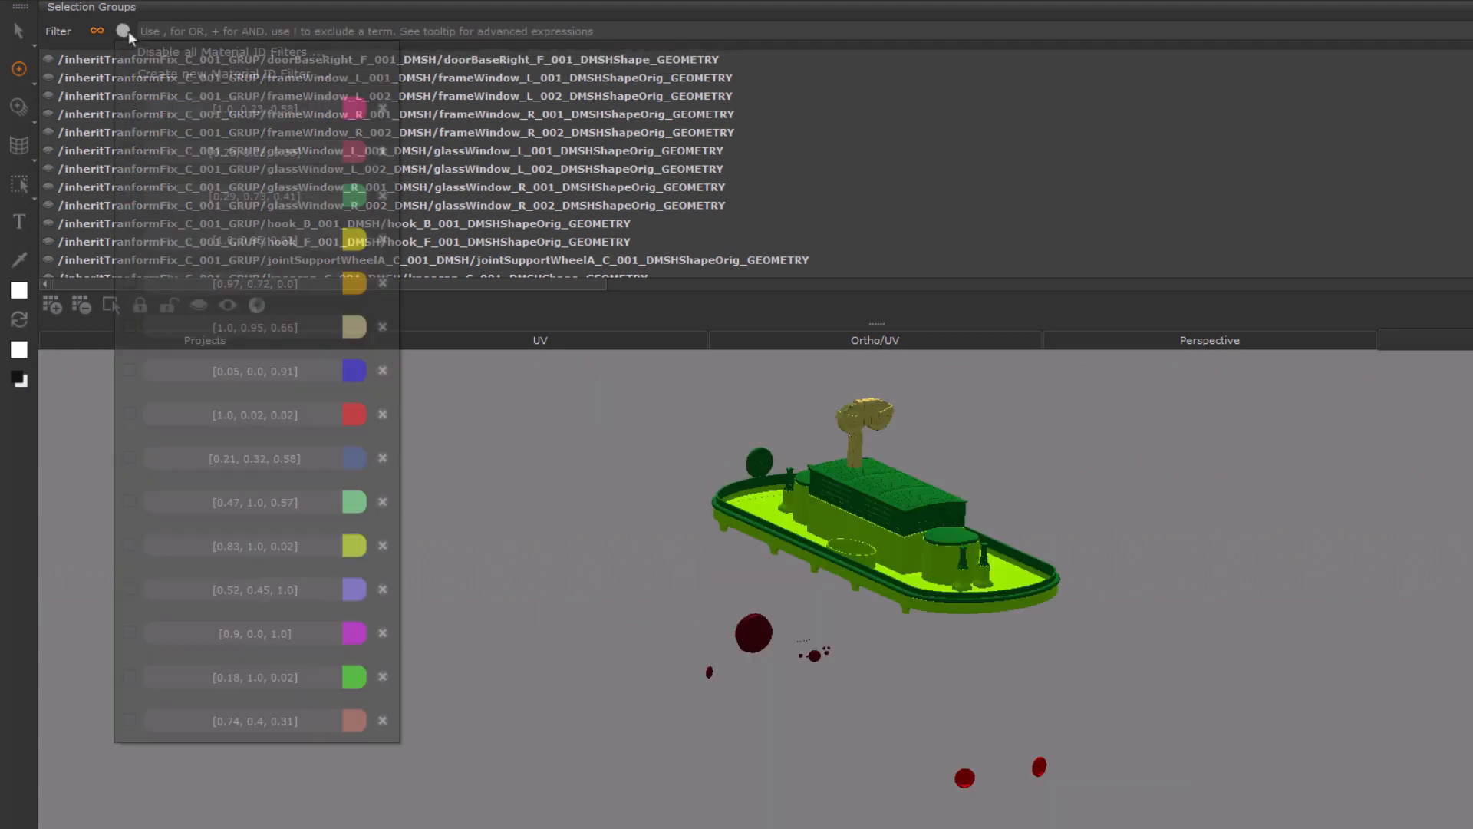
click(234, 196)
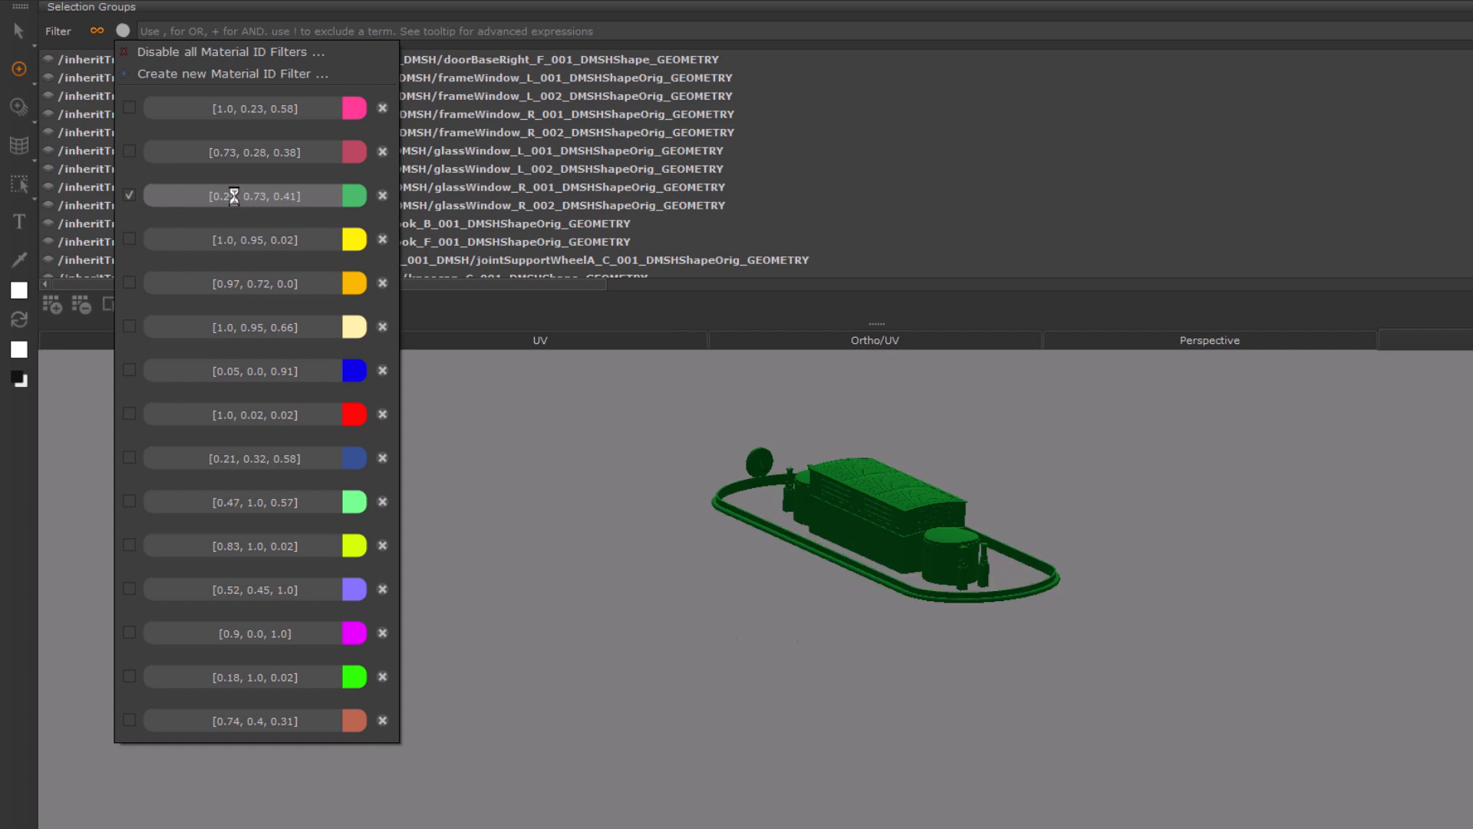
click(250, 504)
click(247, 592)
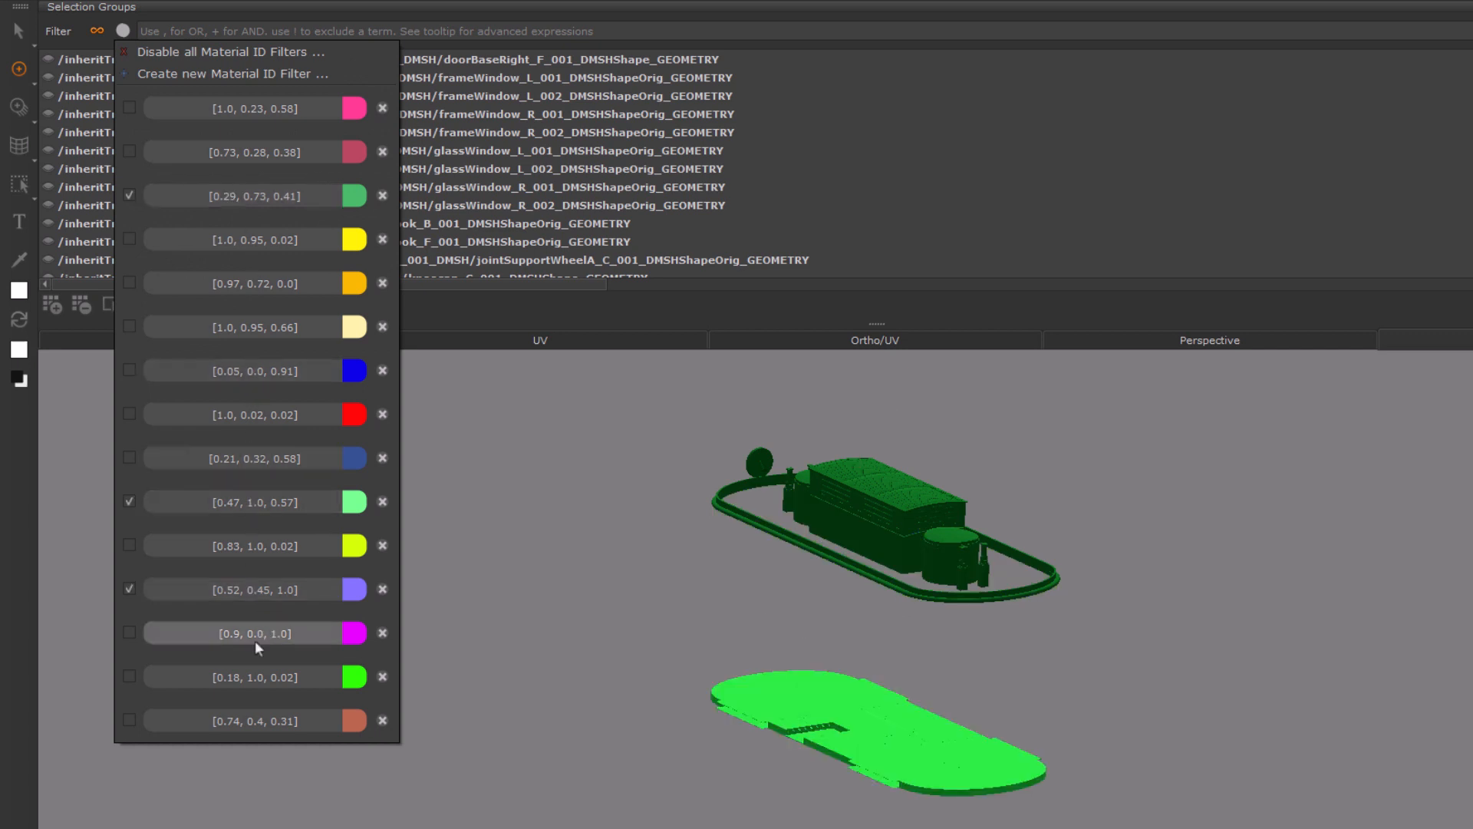
click(256, 633)
click(270, 288)
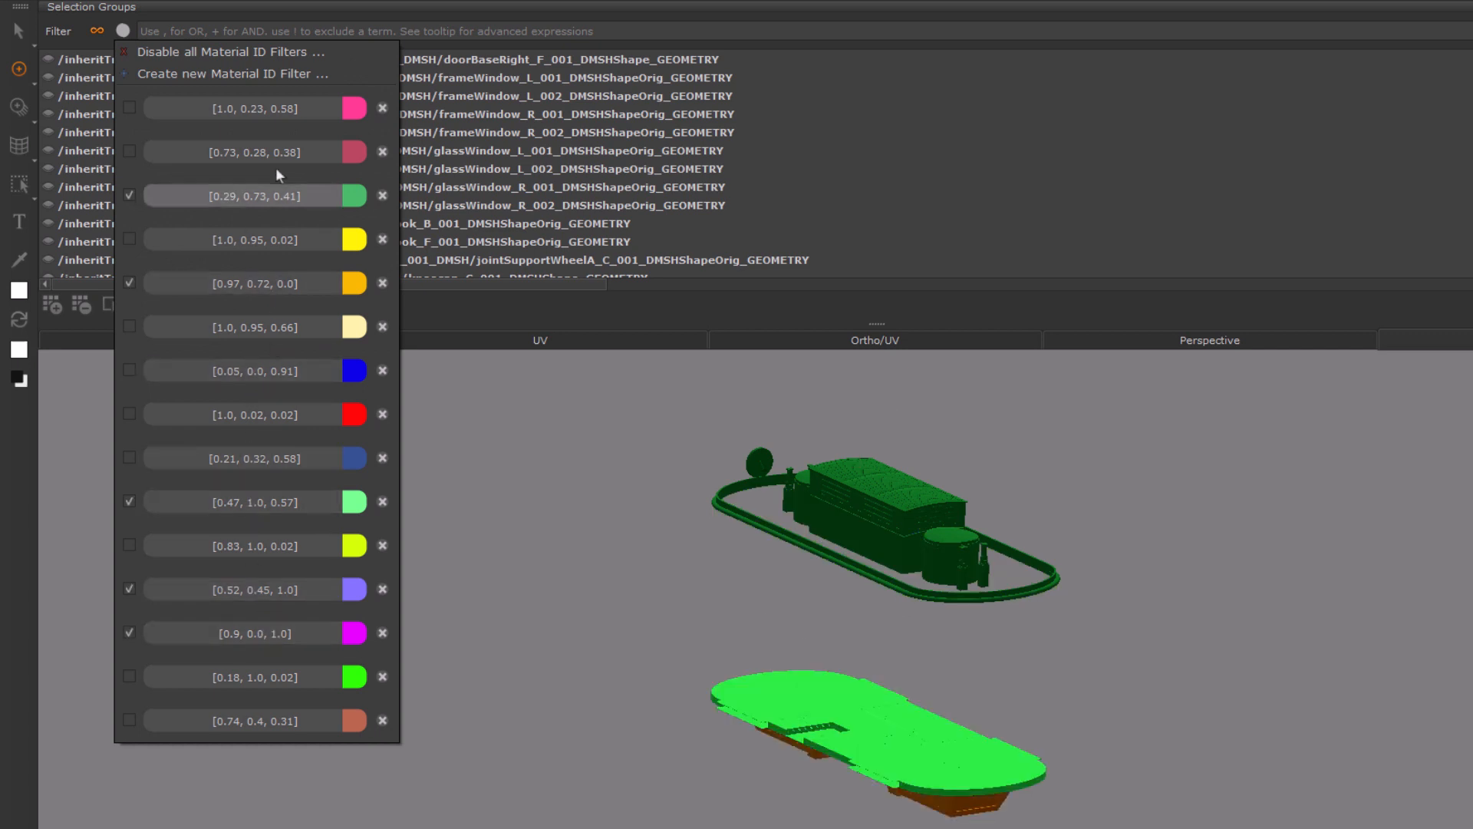
click(270, 117)
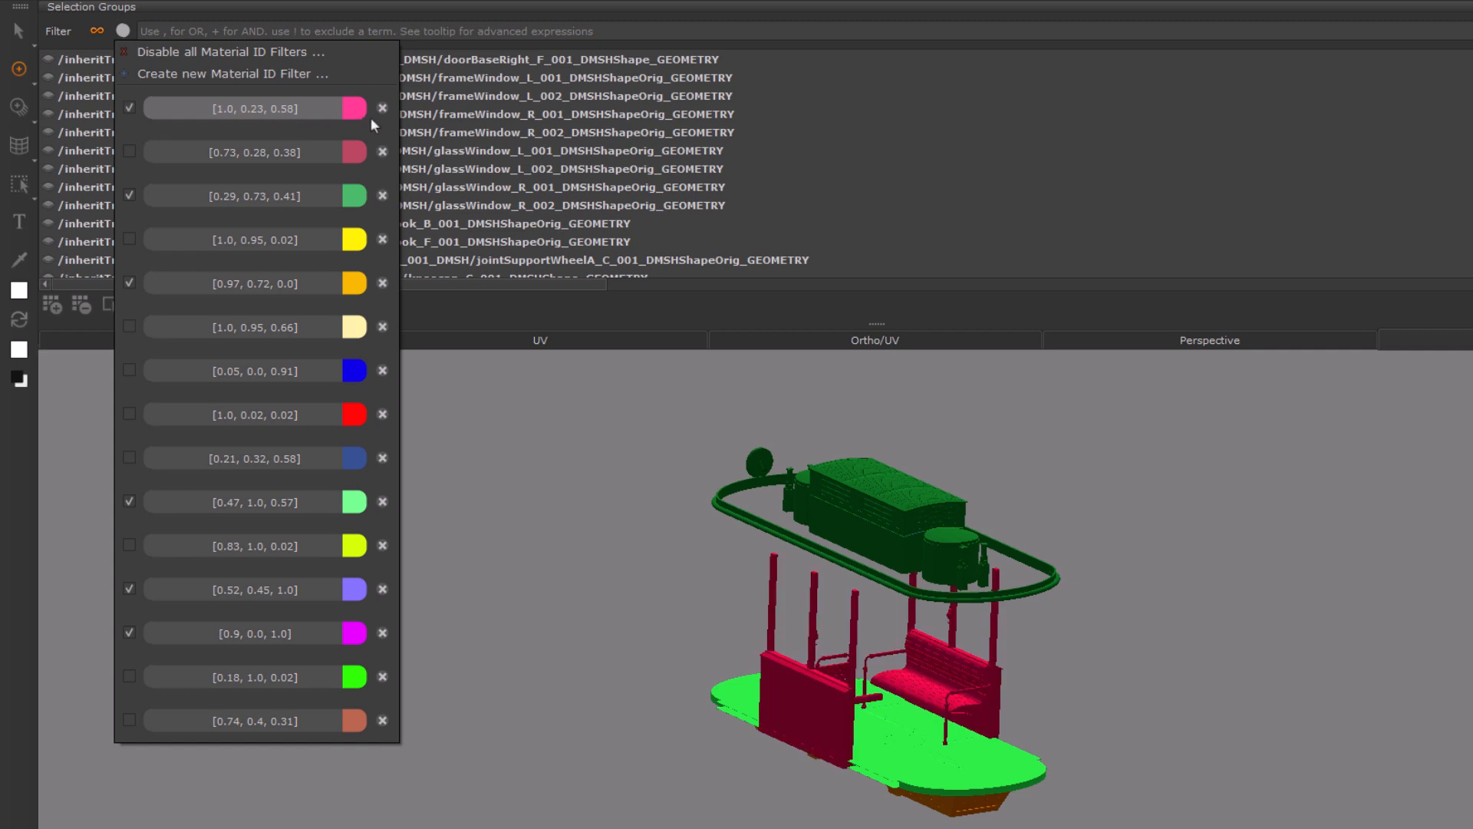
Show all selection groups with the filter *, and replace it with panel,wheel to isolate the panels and wheels
click(265, 31)
text(*)
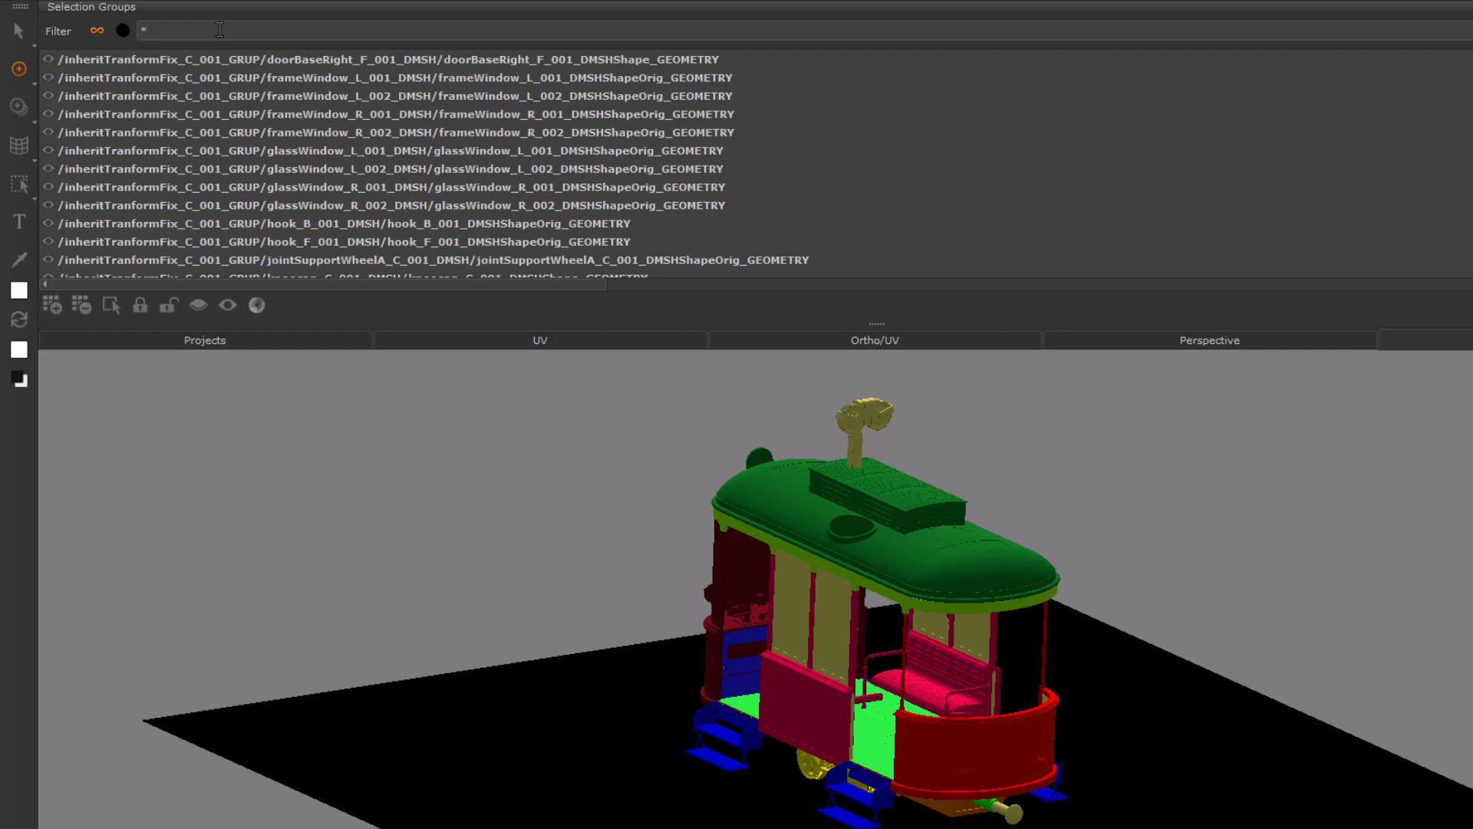
key(BackSpace)
text(panel)
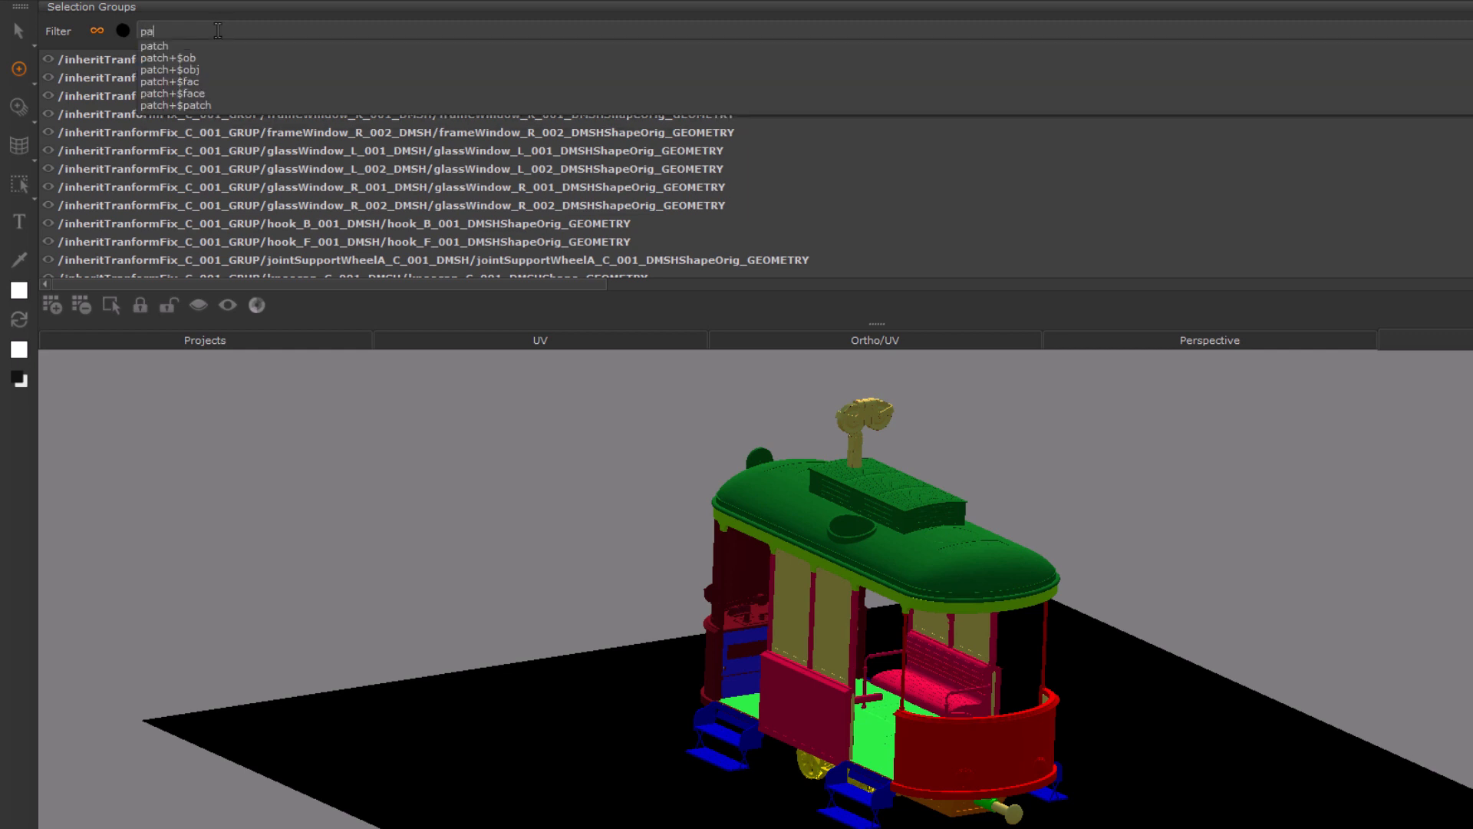
text(,wheel)
key(Return)
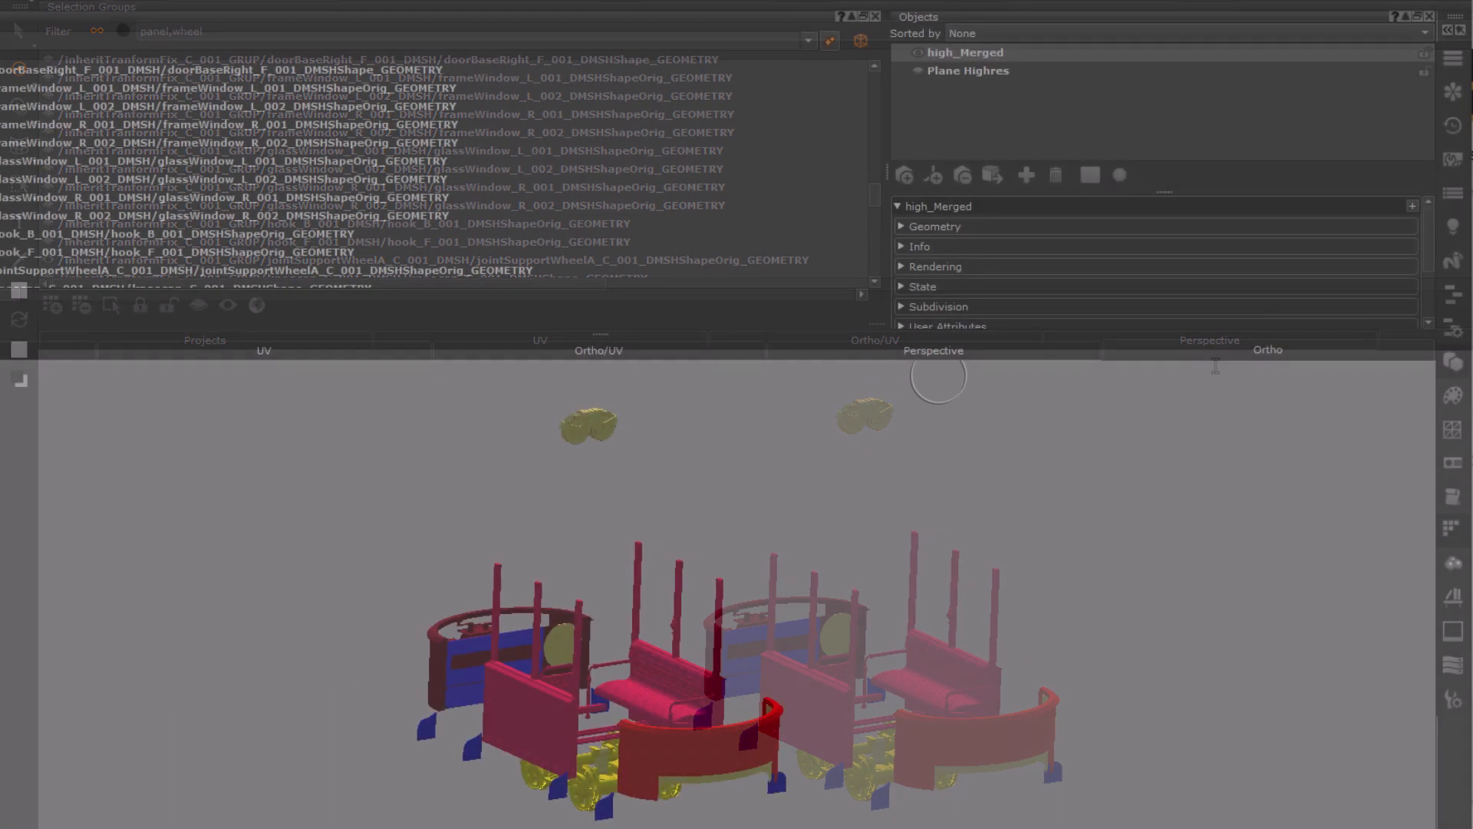
Recall the saved visibility sets Front, Window, Seat and Wheels one after another
click(853, 45)
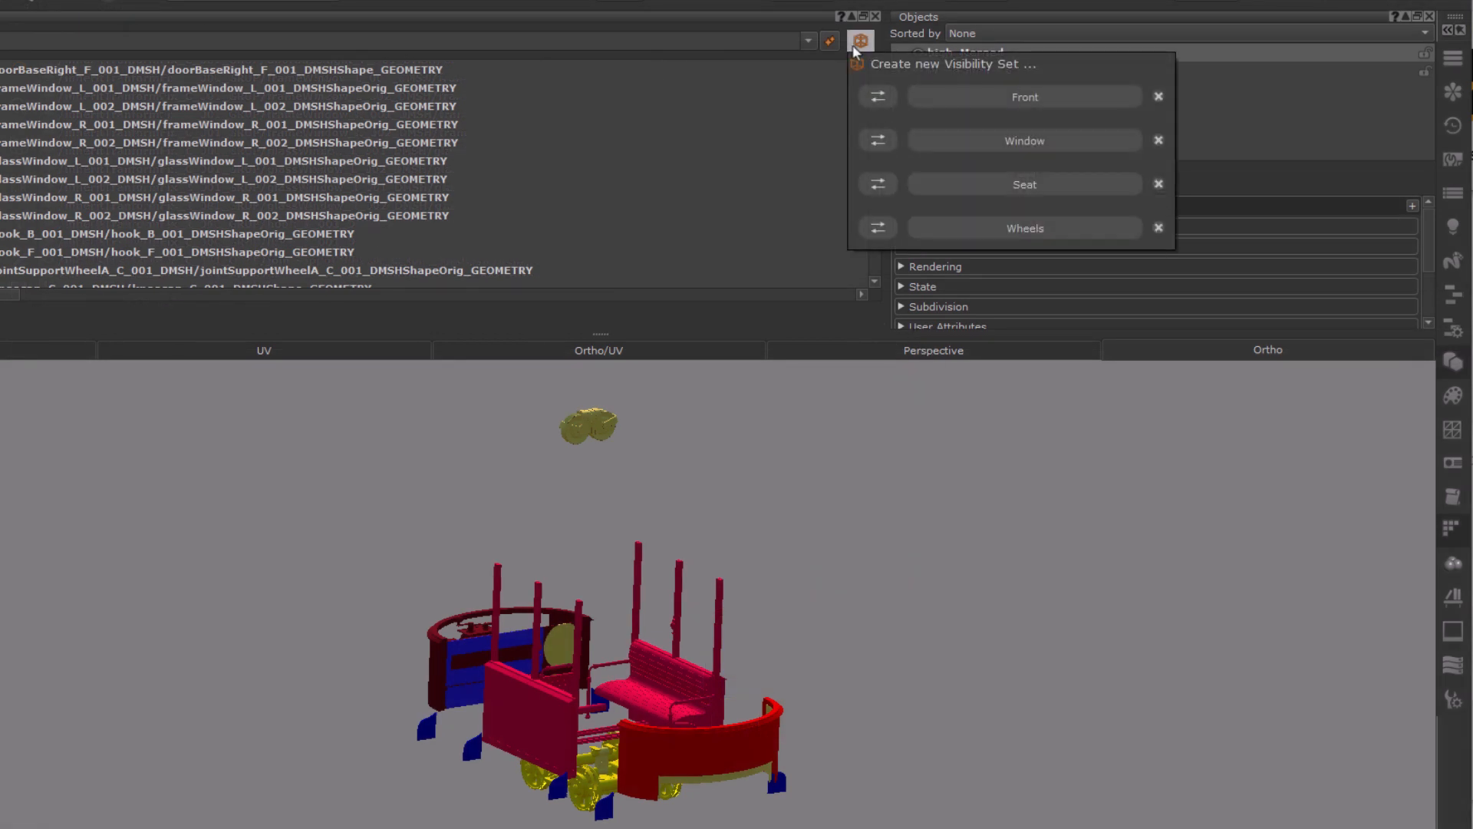
click(1017, 97)
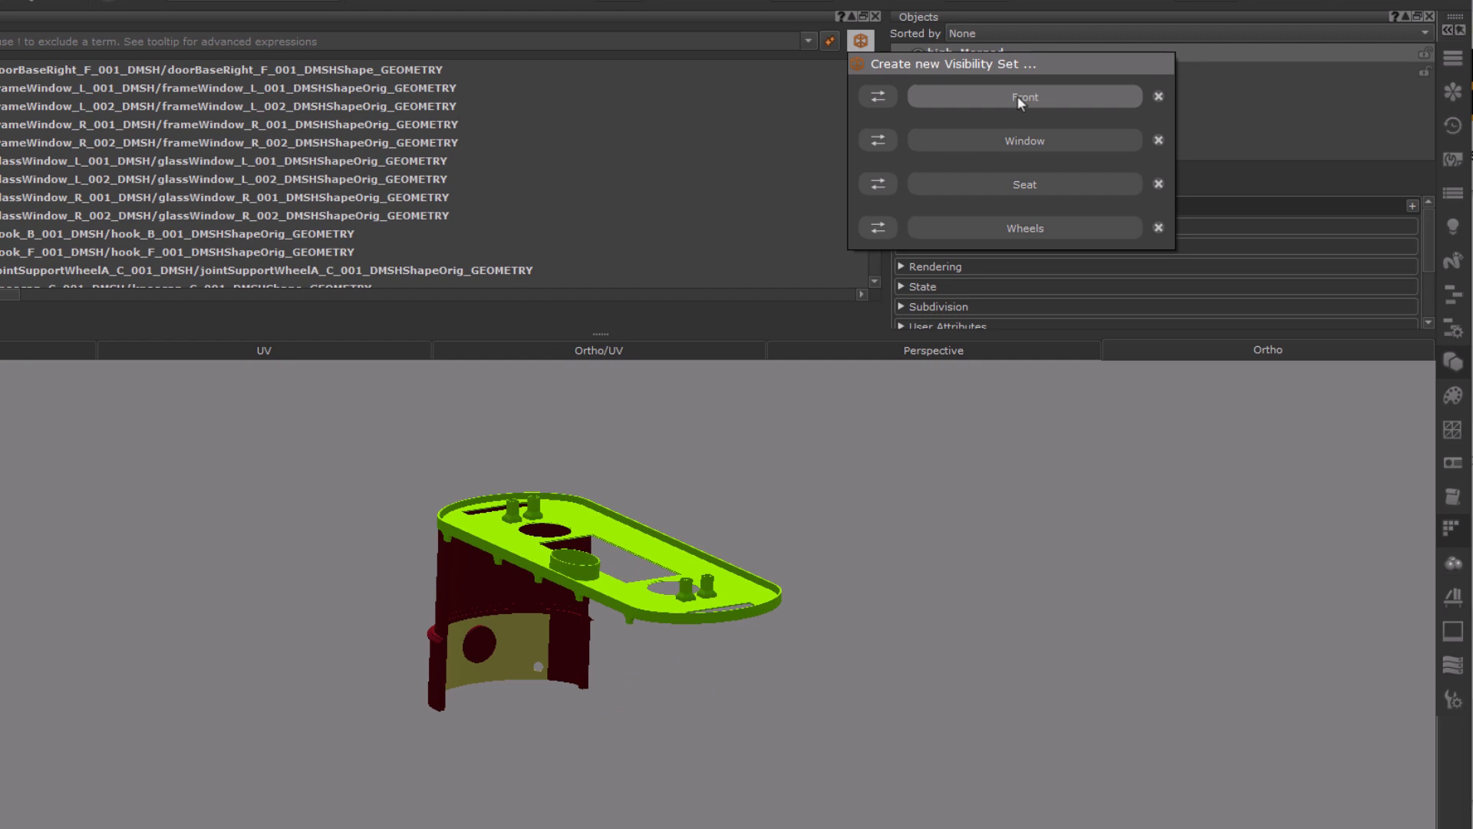
click(1013, 143)
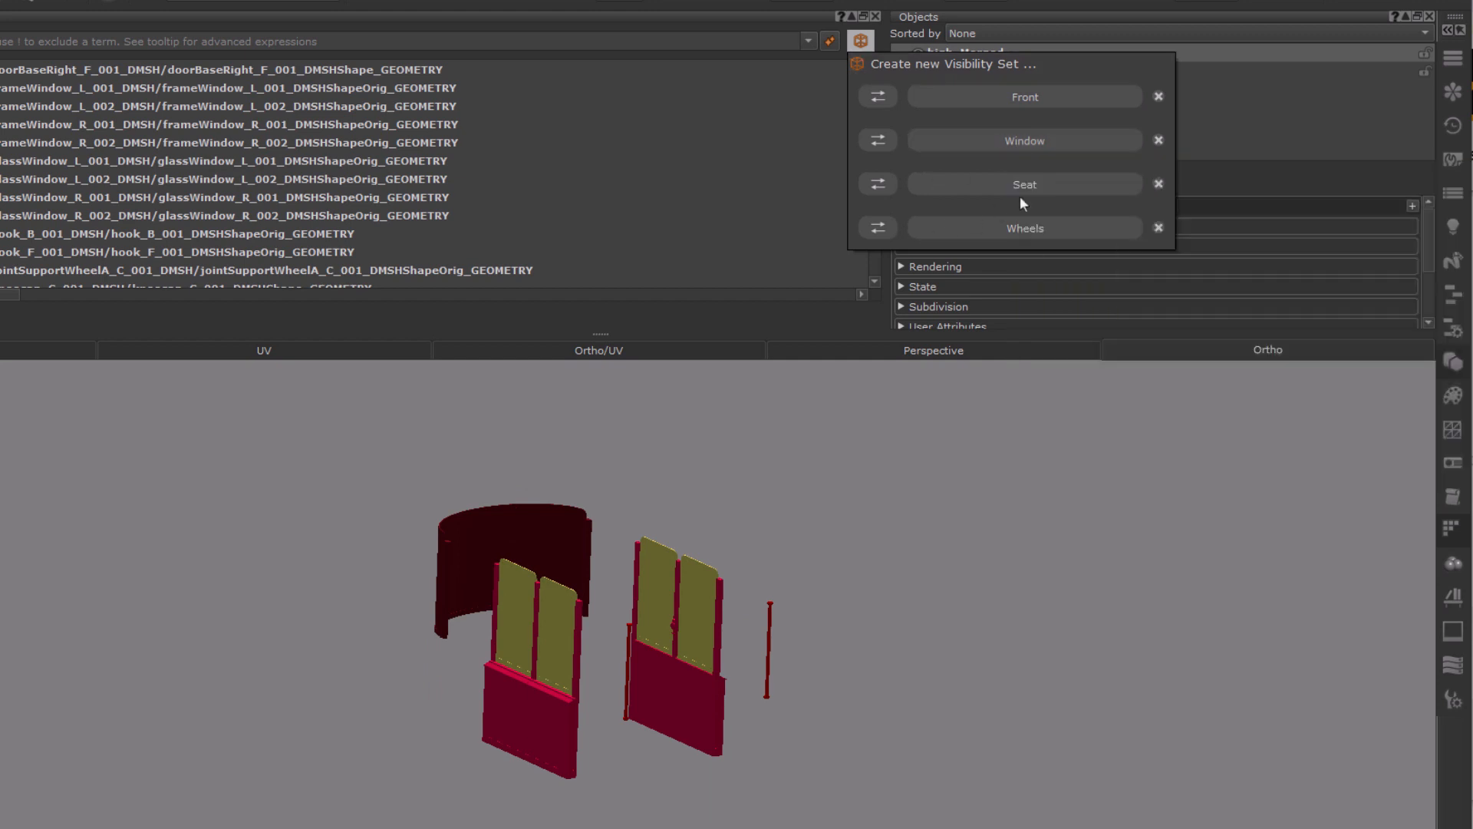
click(1024, 185)
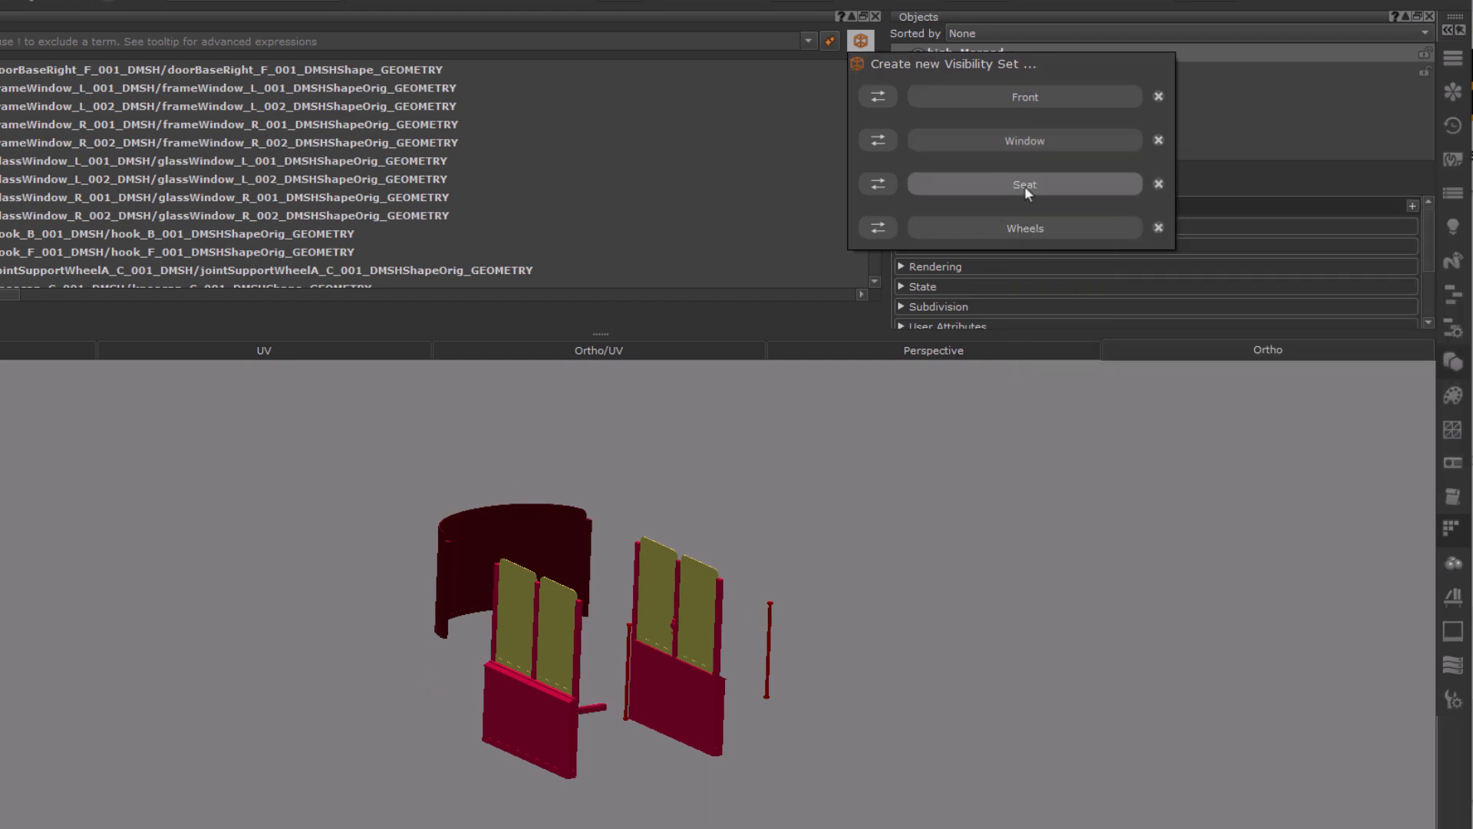
click(1044, 223)
click(1028, 234)
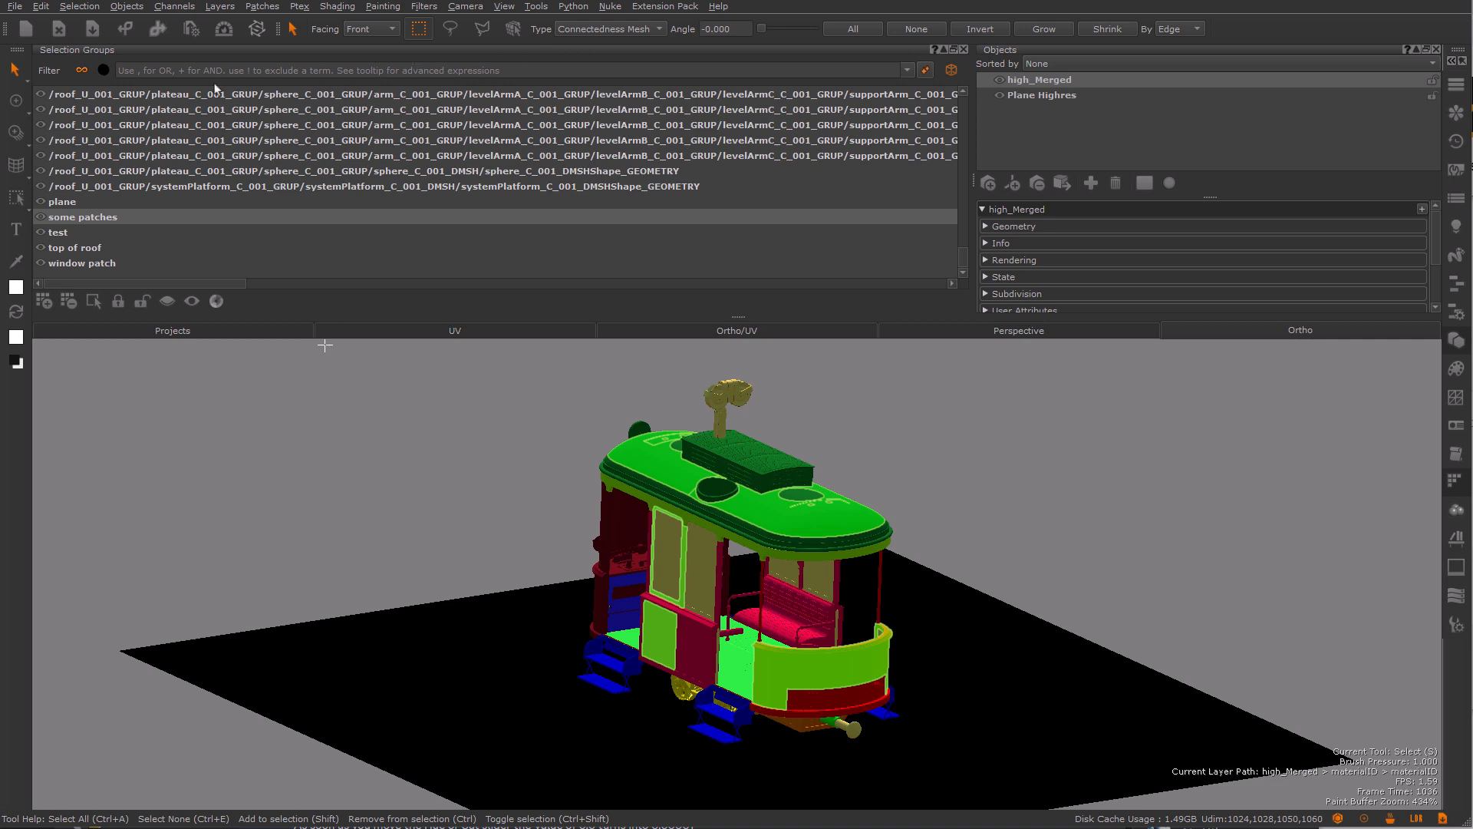
Hide all selection groups of any type with the filter |* and clear the filter text
click(87, 77)
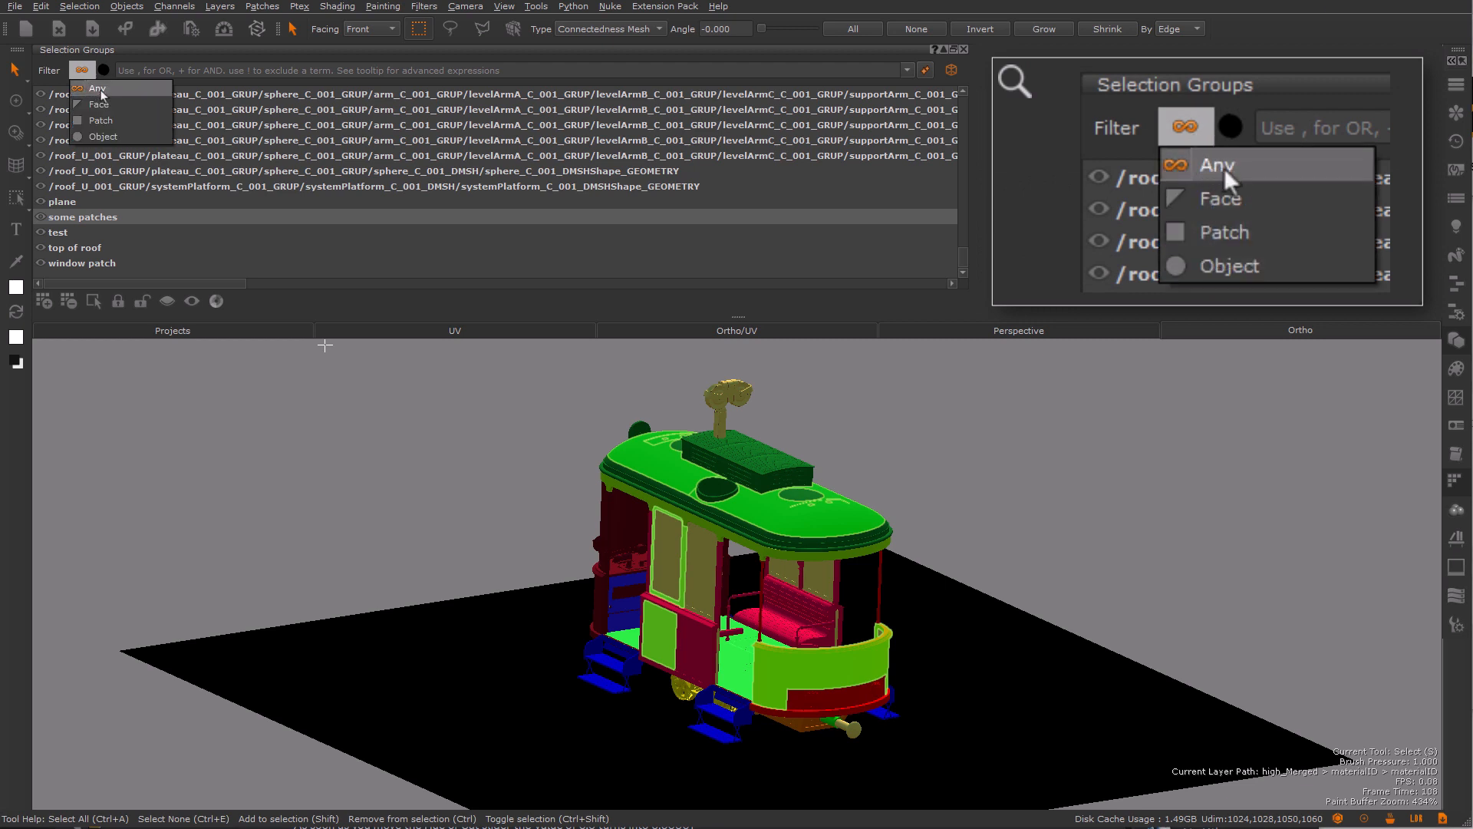
click(183, 70)
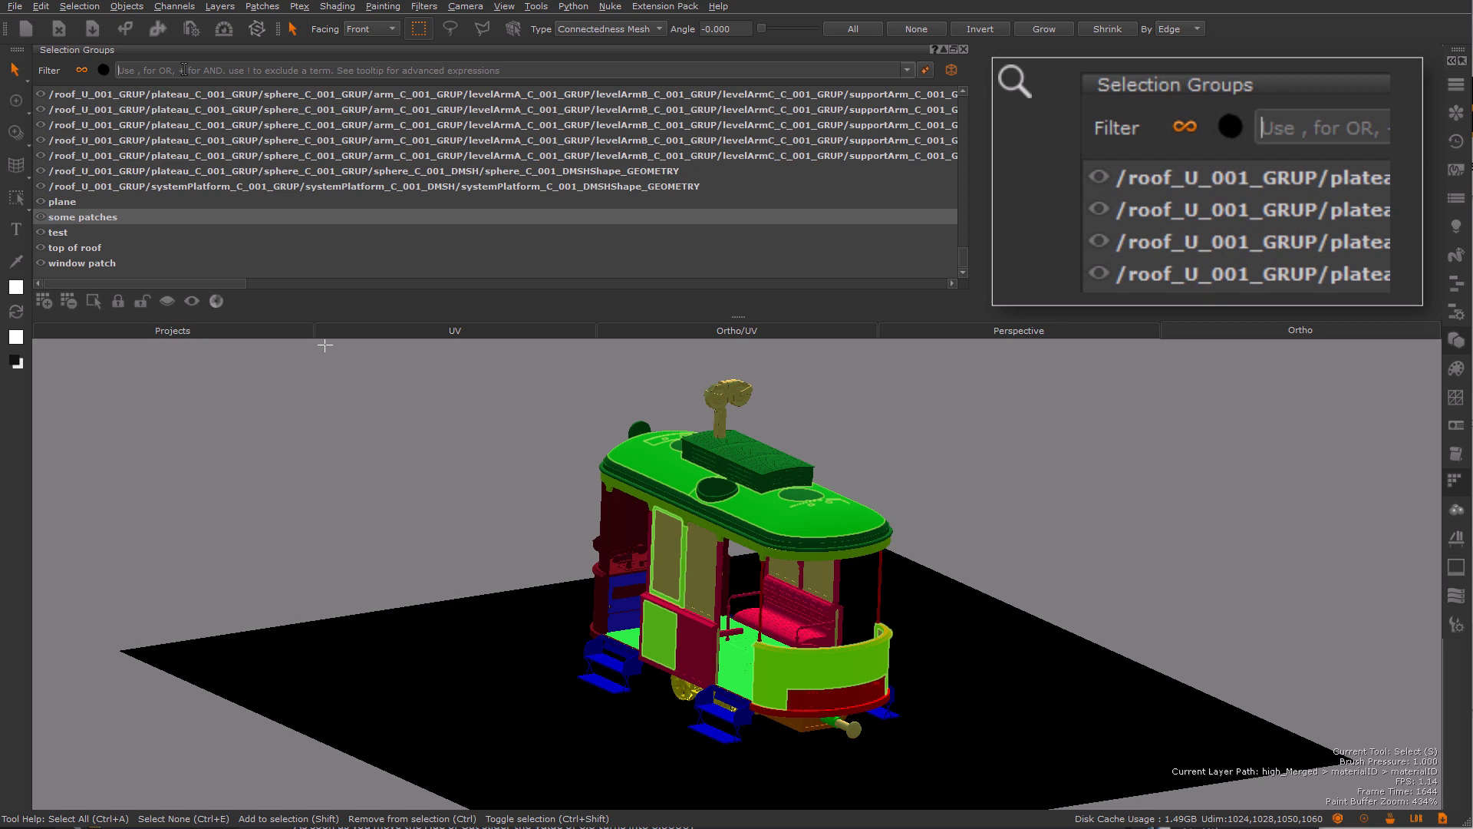
text(|*)
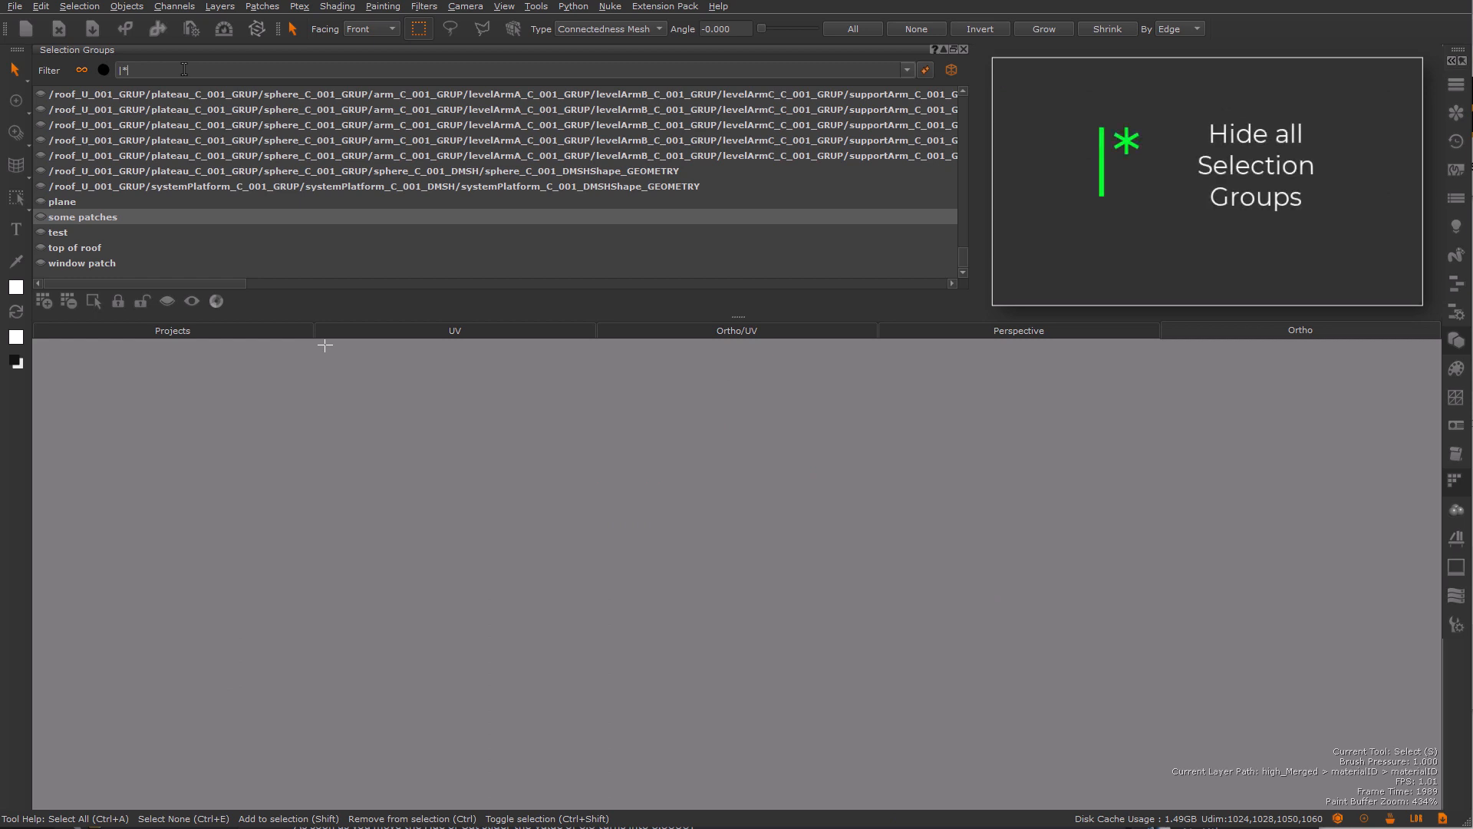
key(BackSpace)
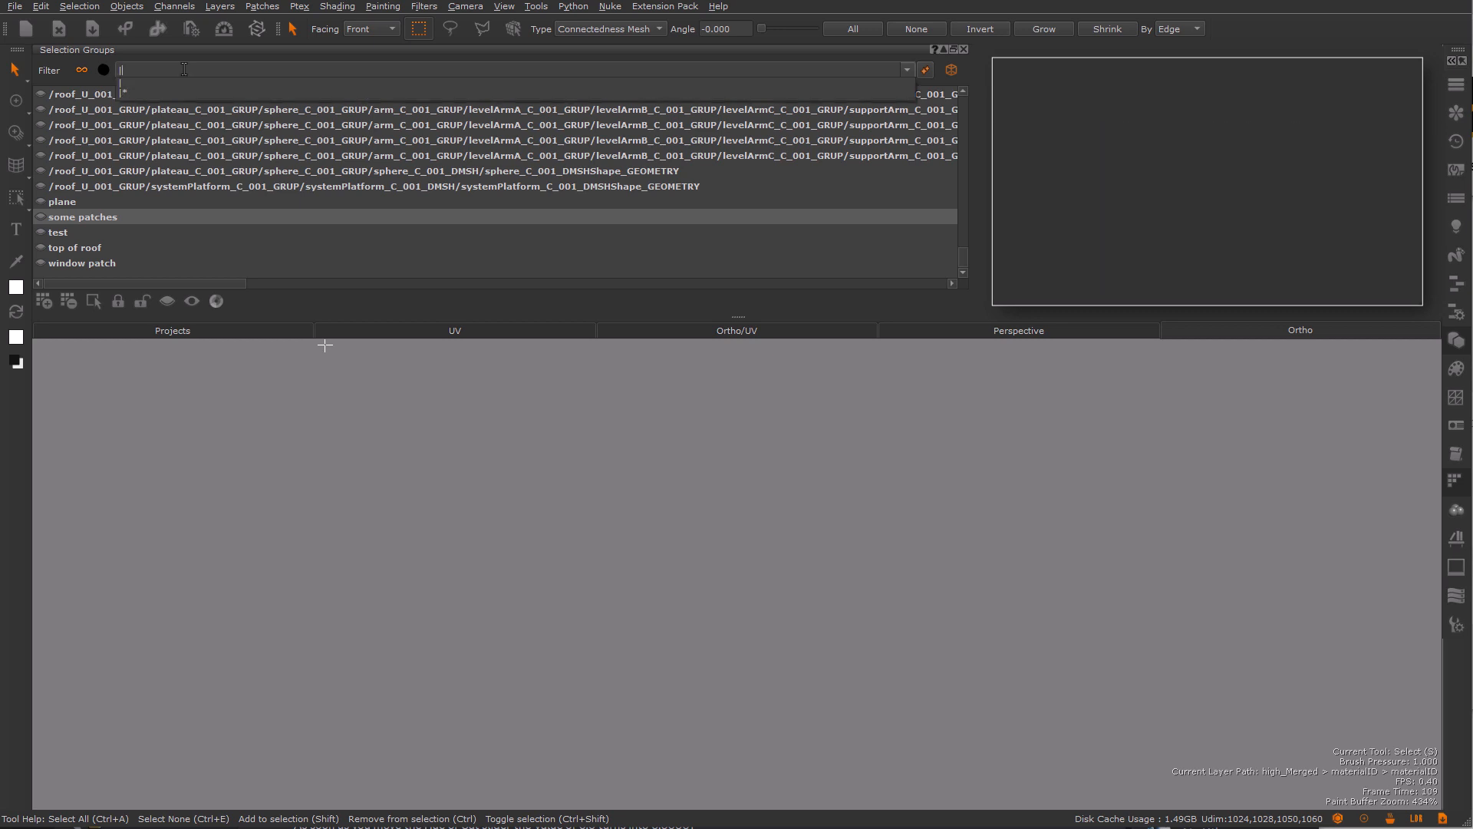
key(BackSpace)
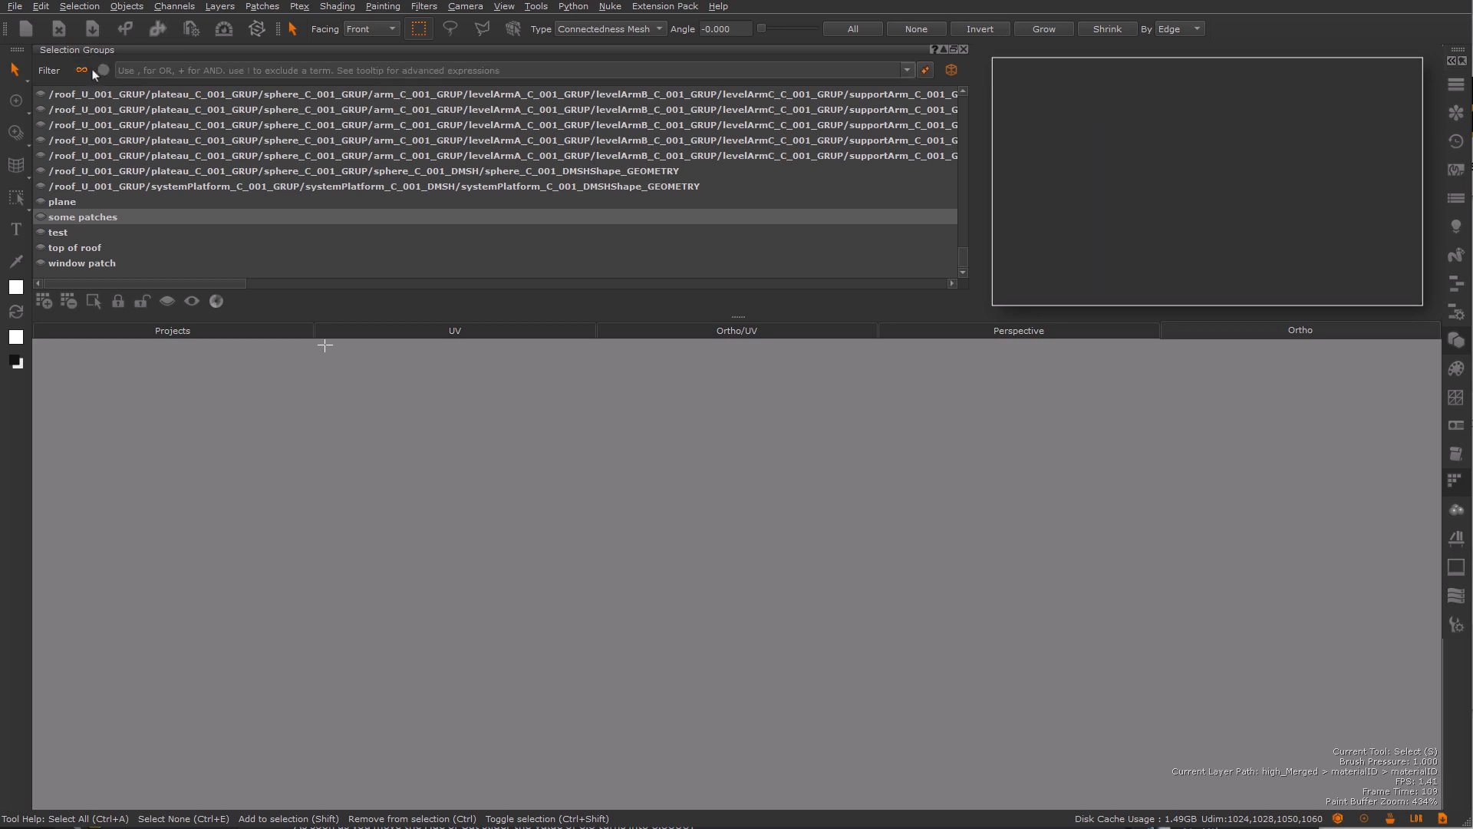
Restrict the selection group filter to the Patch type and show all matching groups with *
click(88, 70)
click(115, 119)
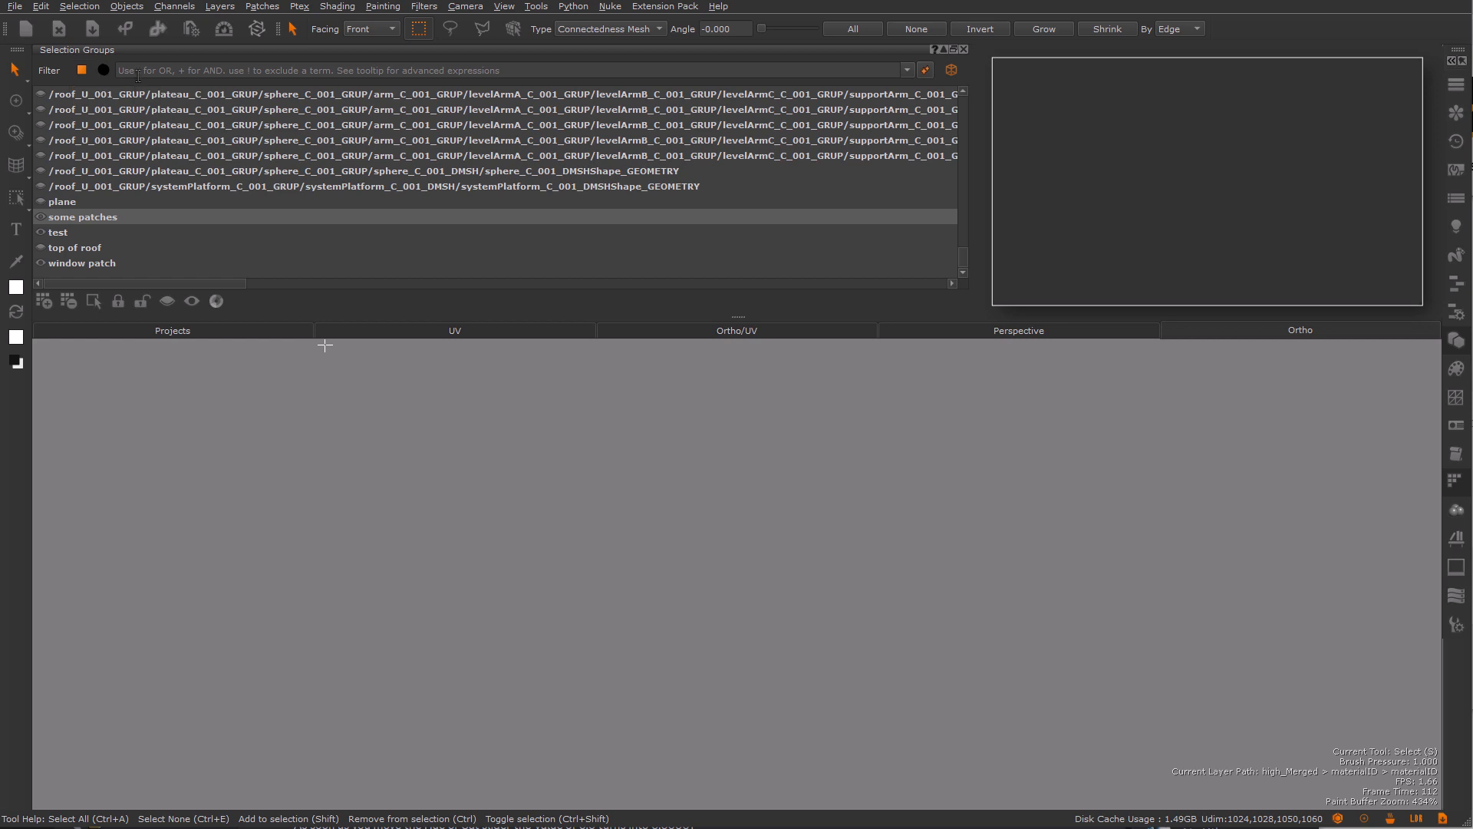
text(*)
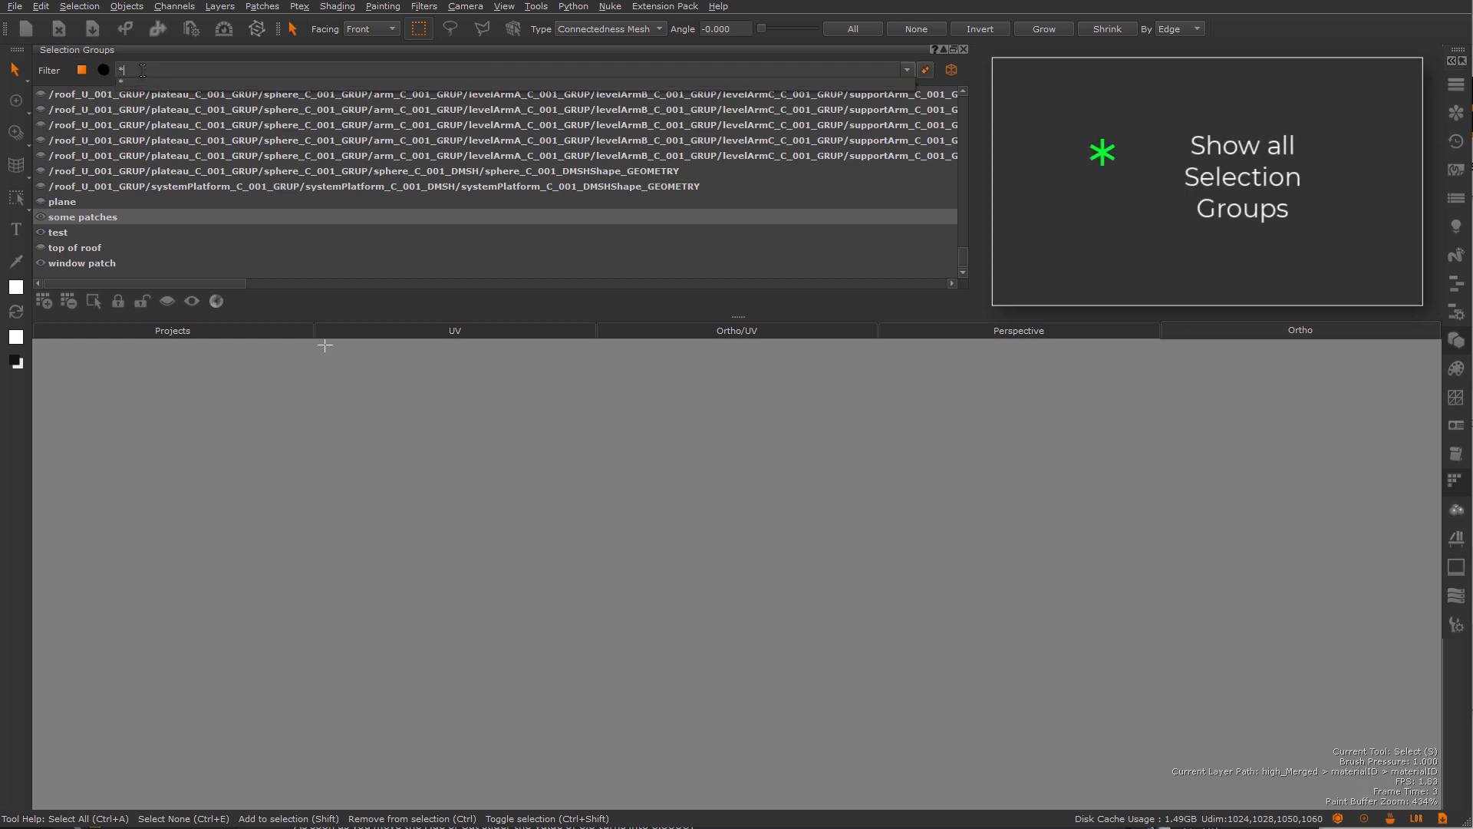
key(Return)
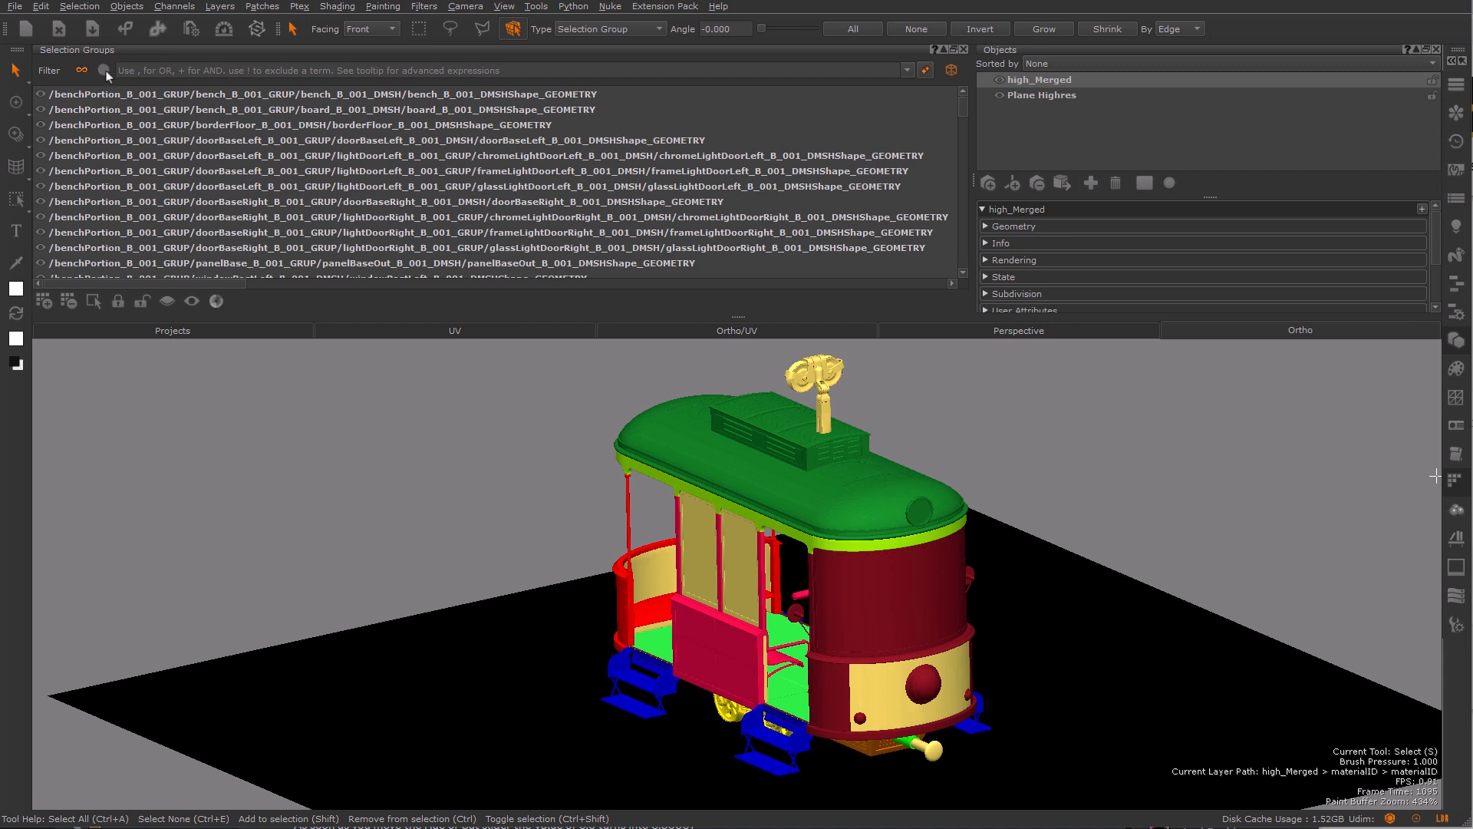
Isolate tram parts with the Material ID filters [0.73, 0.28, 0.38], [1.0, 0.95, 0.02] and [1.0, 0.95, 0.66]
click(103, 70)
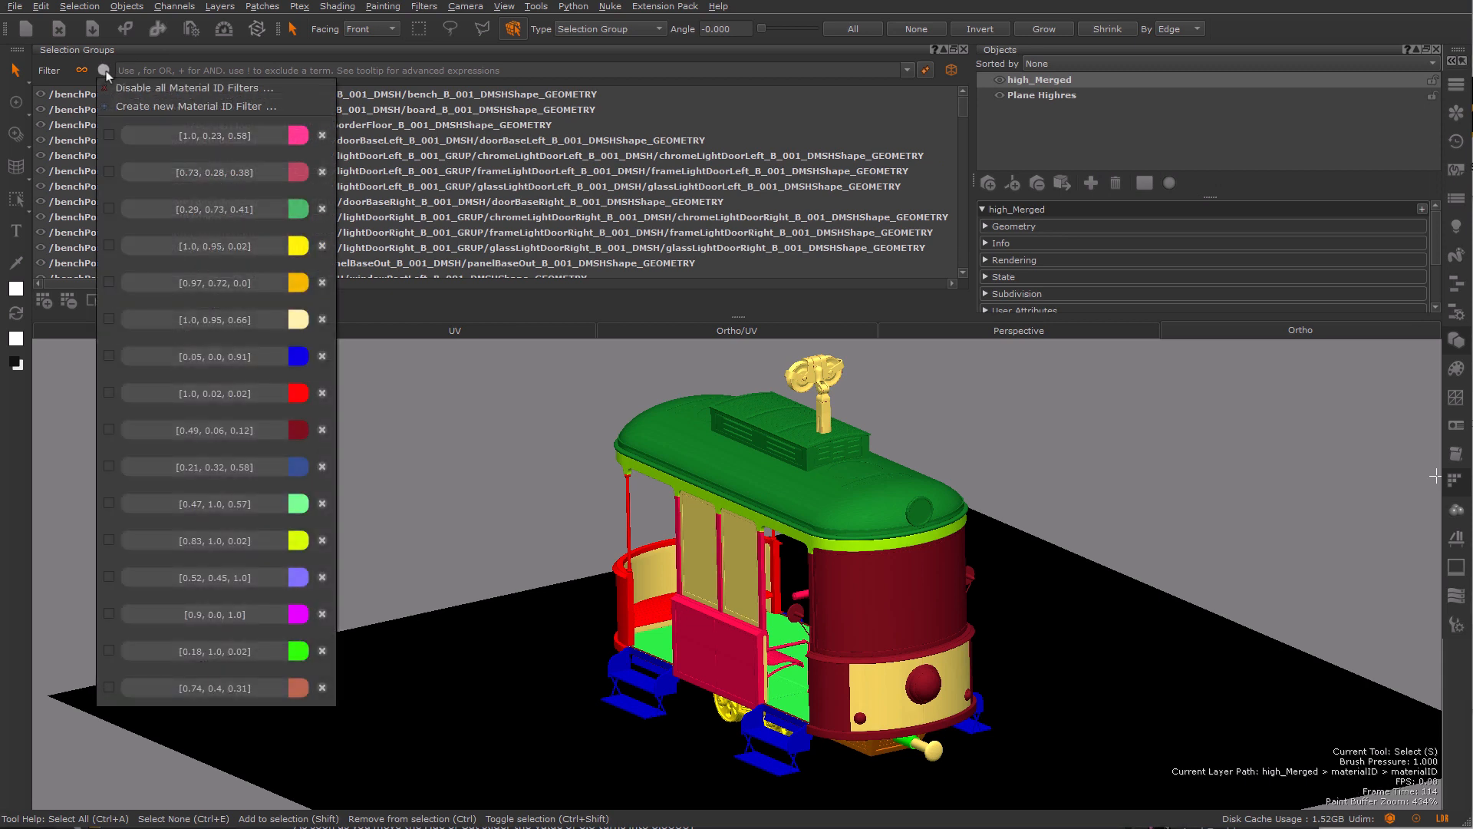
click(215, 171)
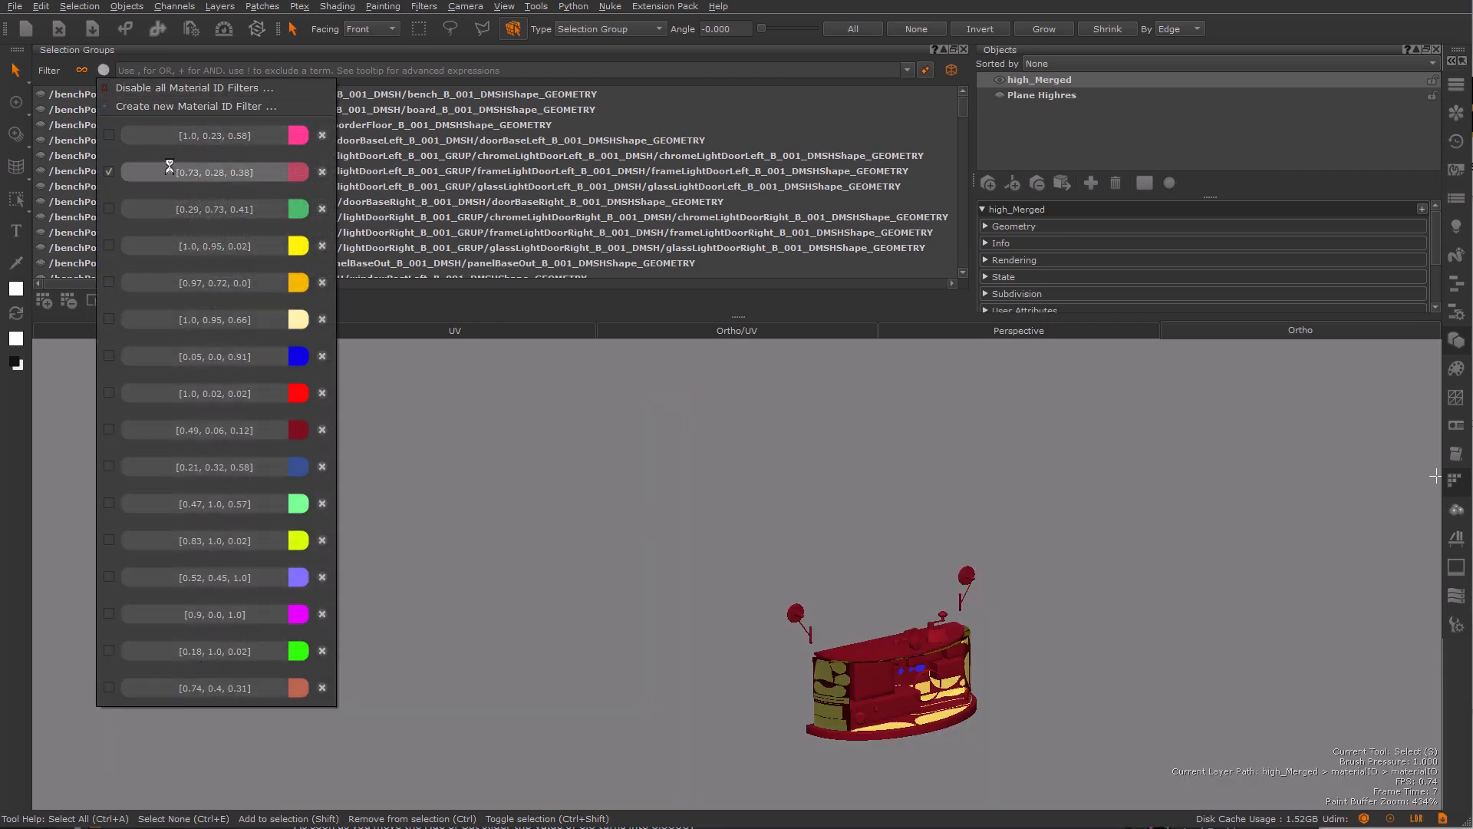
click(183, 239)
click(104, 70)
click(224, 319)
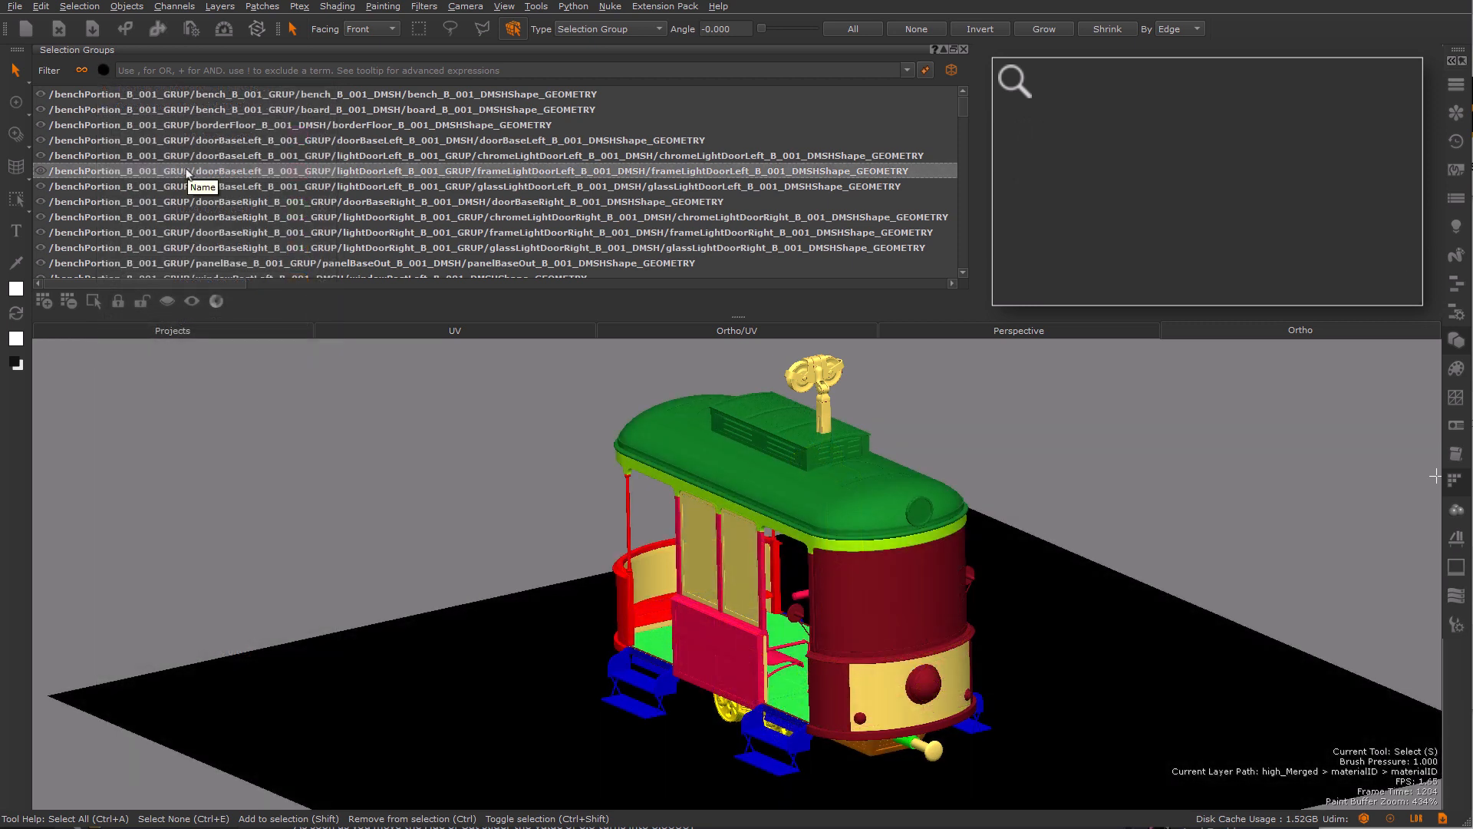
Apply a cyan custom ID color override to the frameLightDoorLeft_B_001 selection group and enable the Material ID filter [0.01, 1.0, 0.97]
right_click(185, 168)
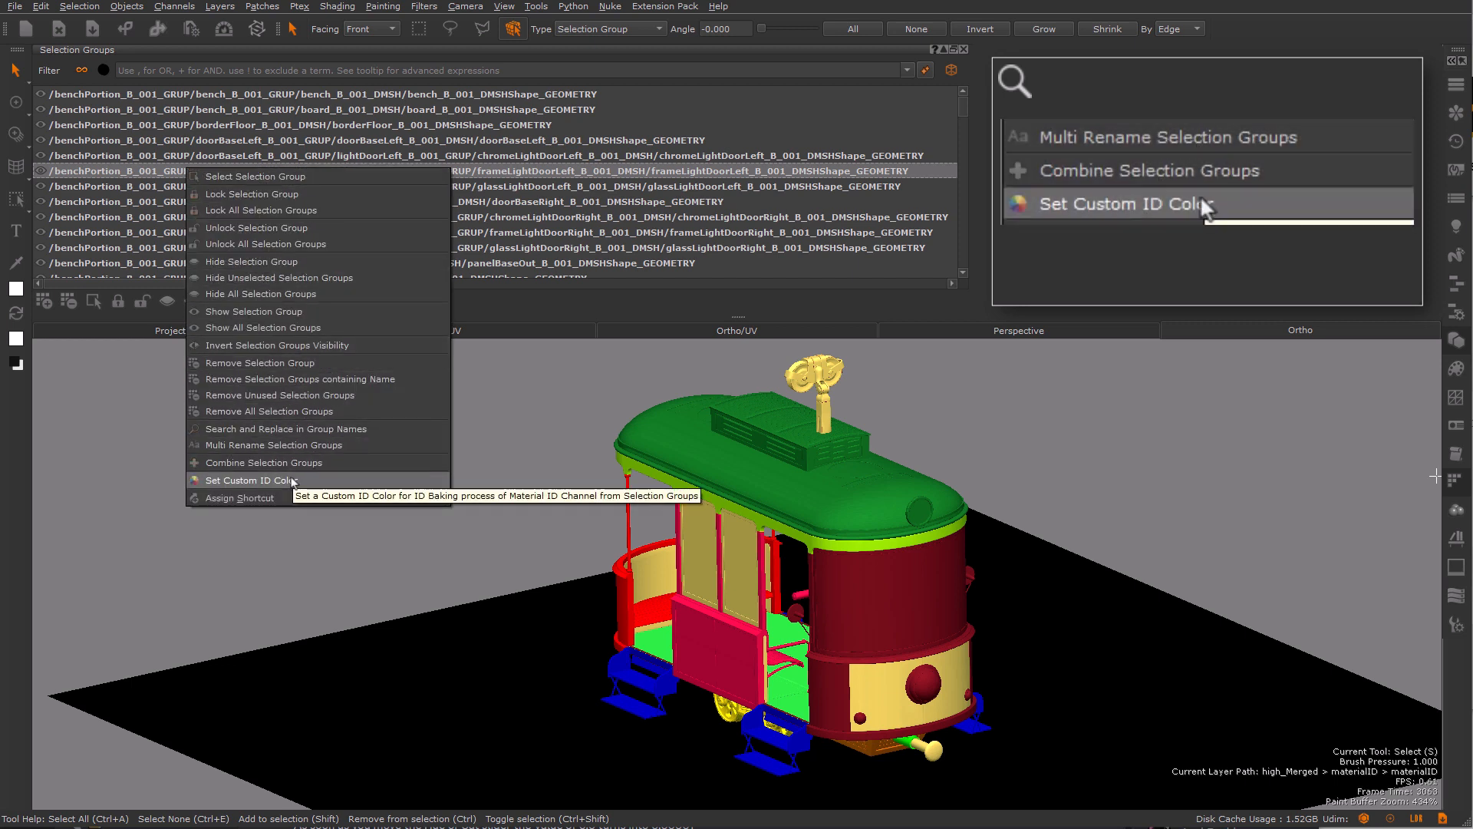
click(293, 481)
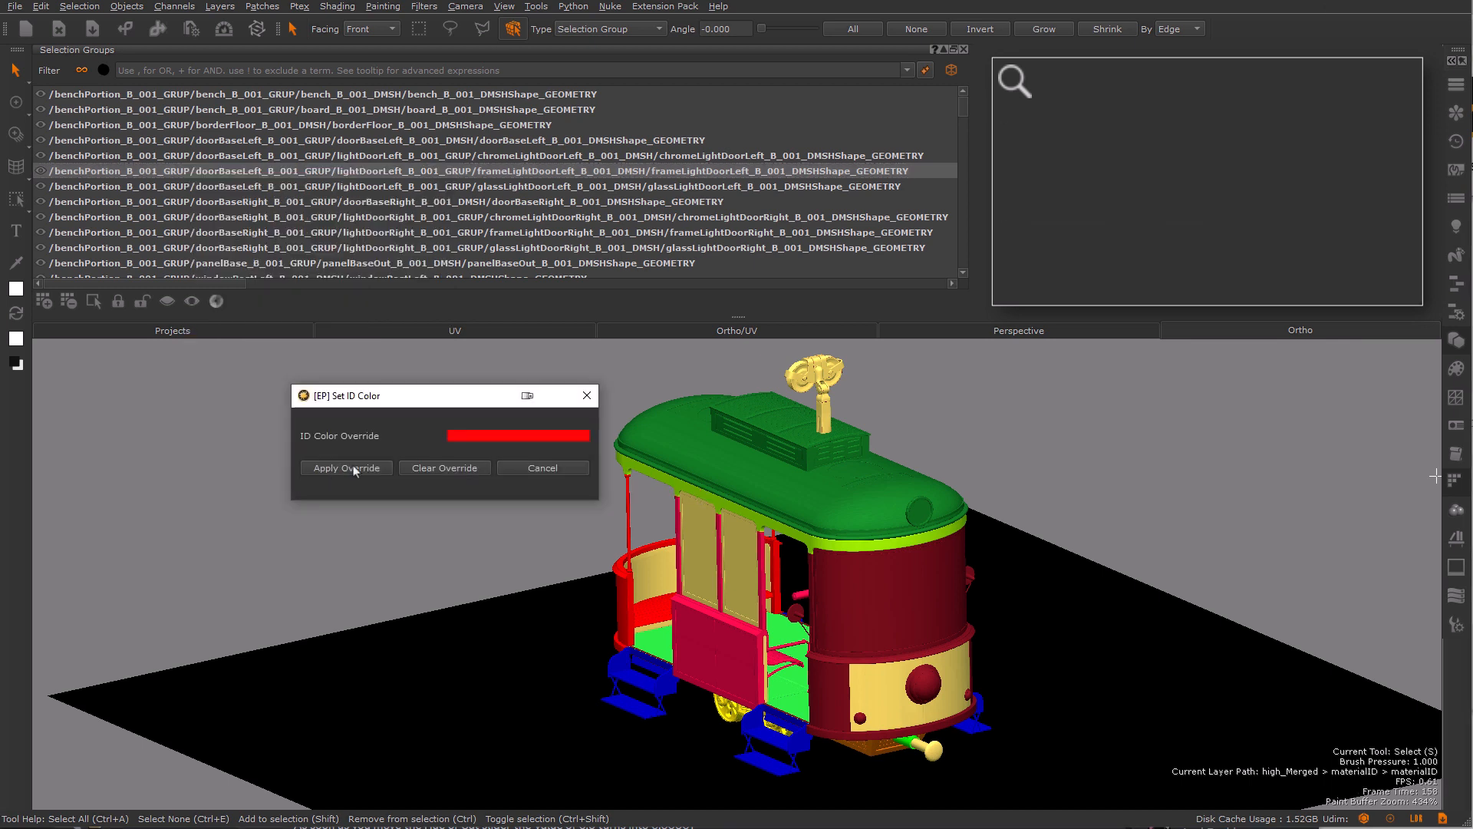
click(491, 438)
drag(528, 491, 528, 501)
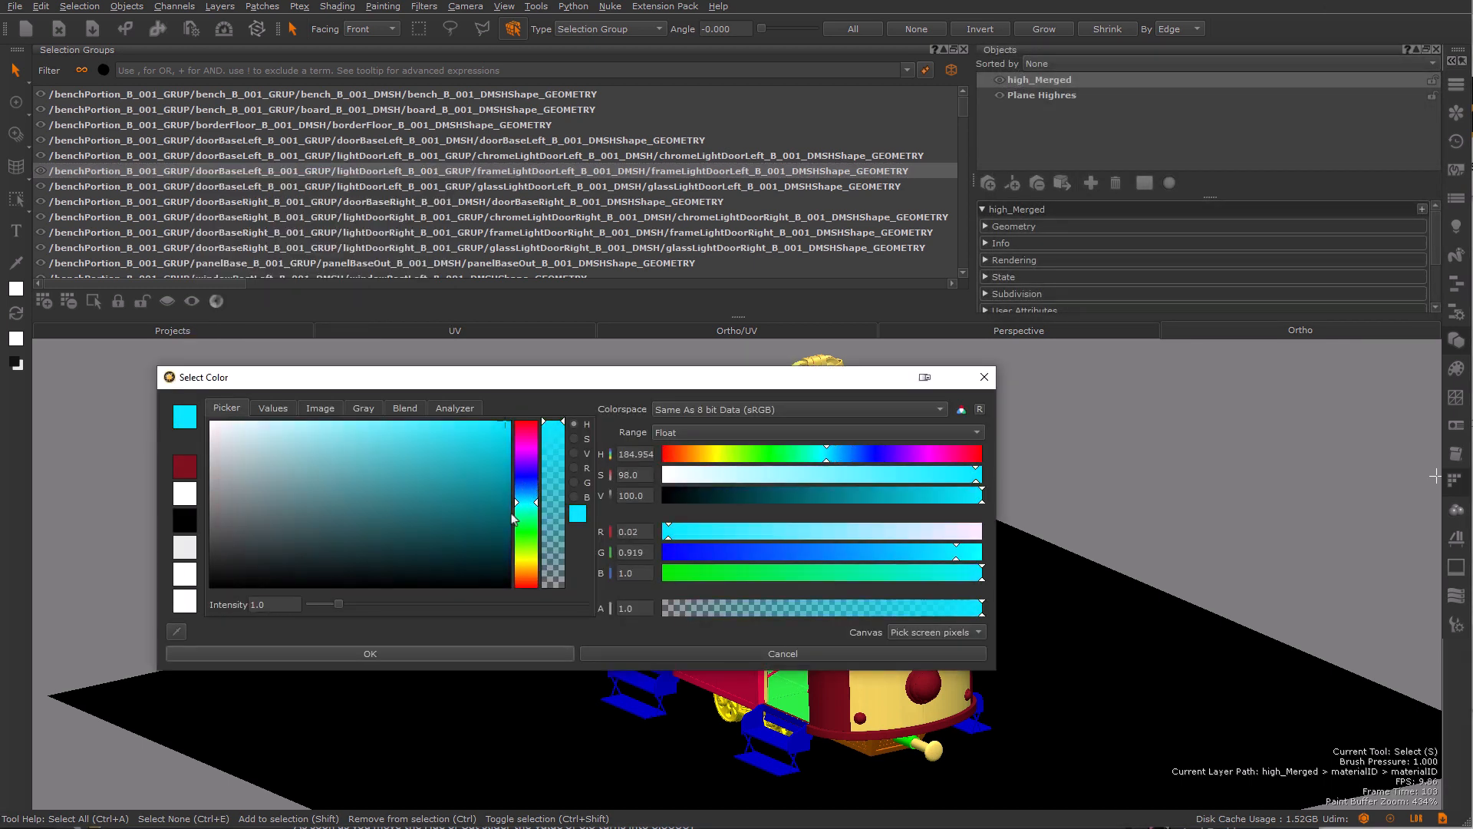
click(485, 650)
click(540, 645)
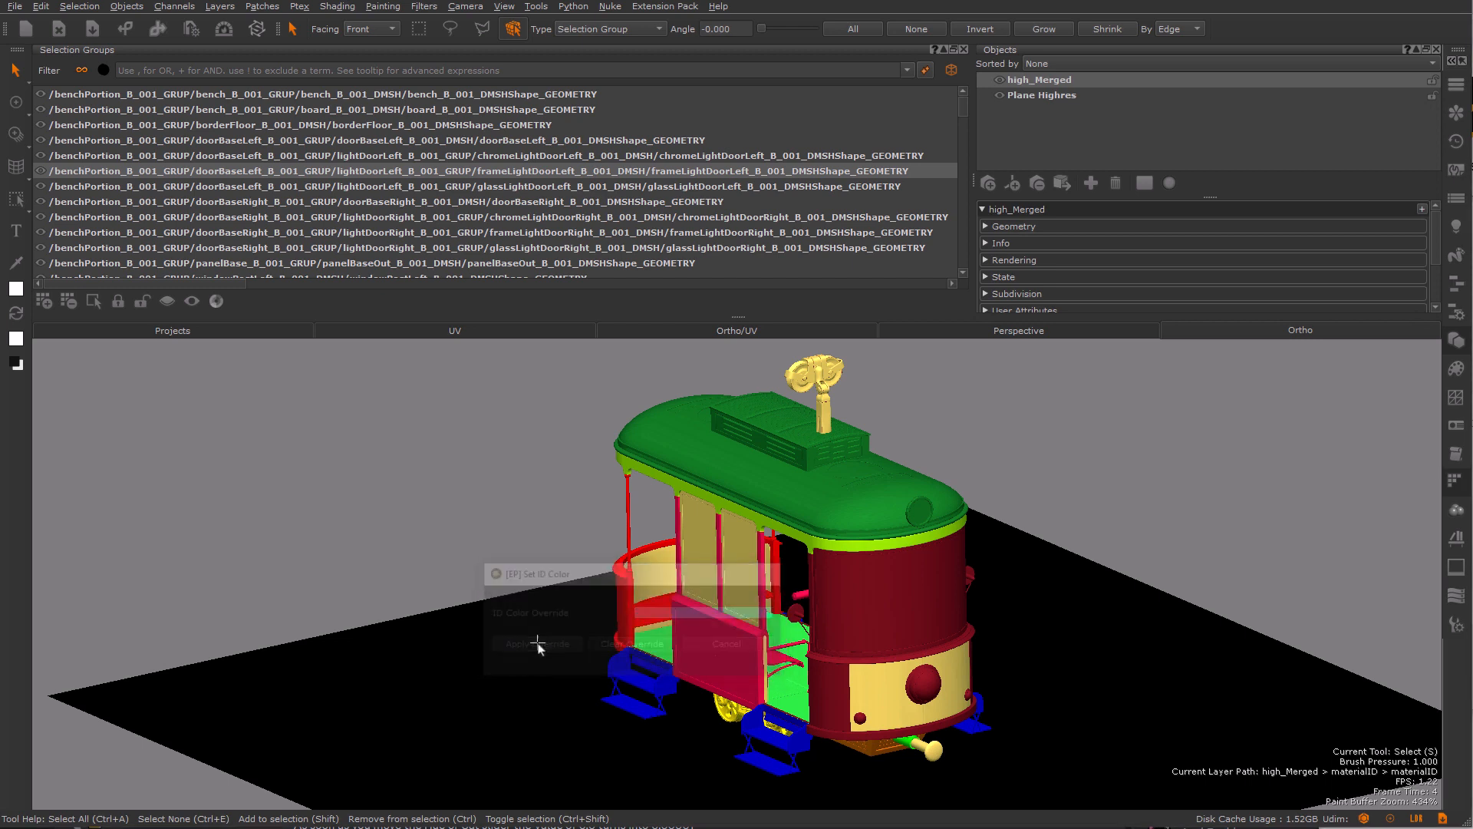
click(103, 70)
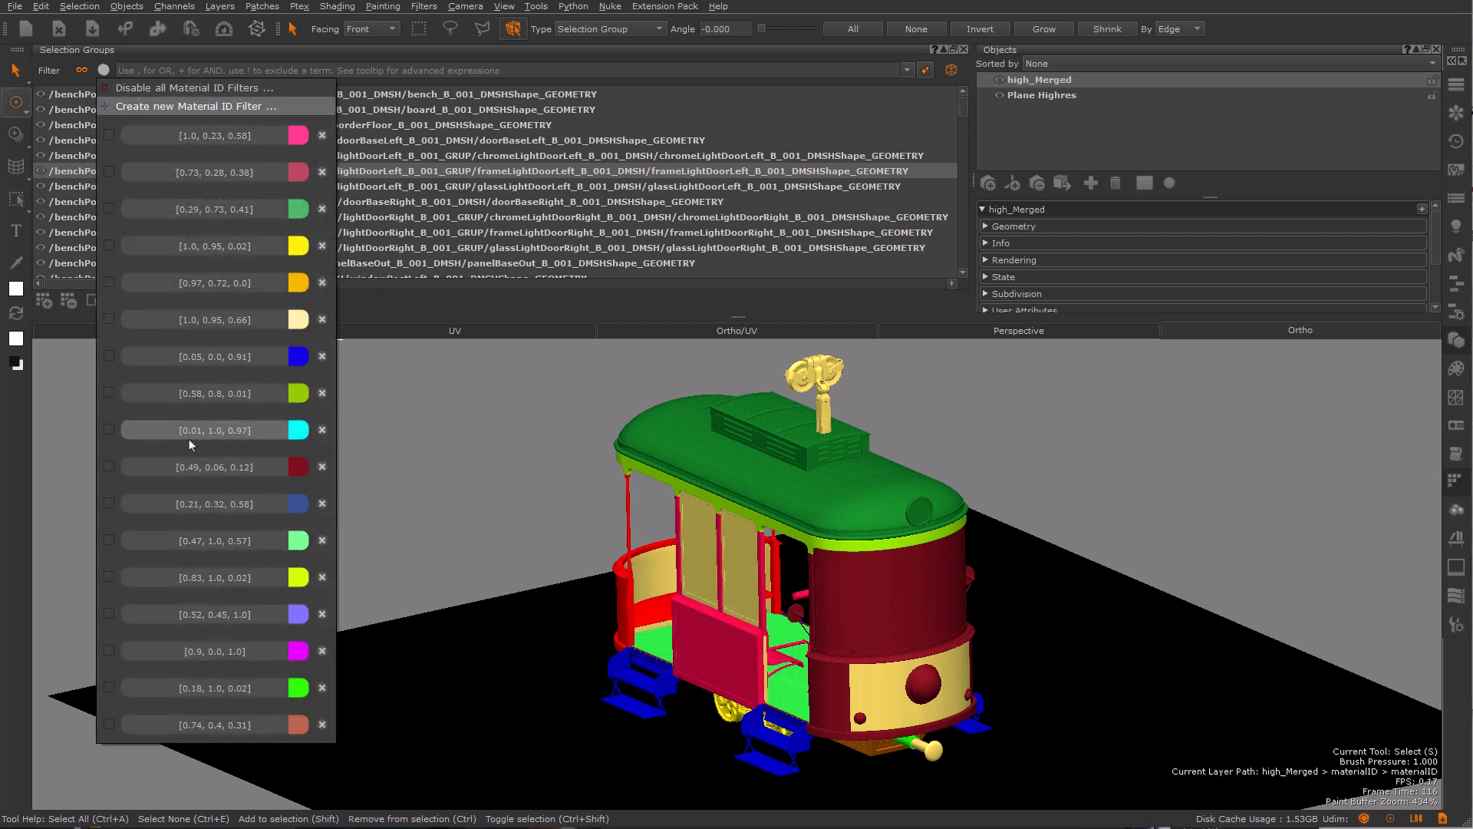
click(240, 434)
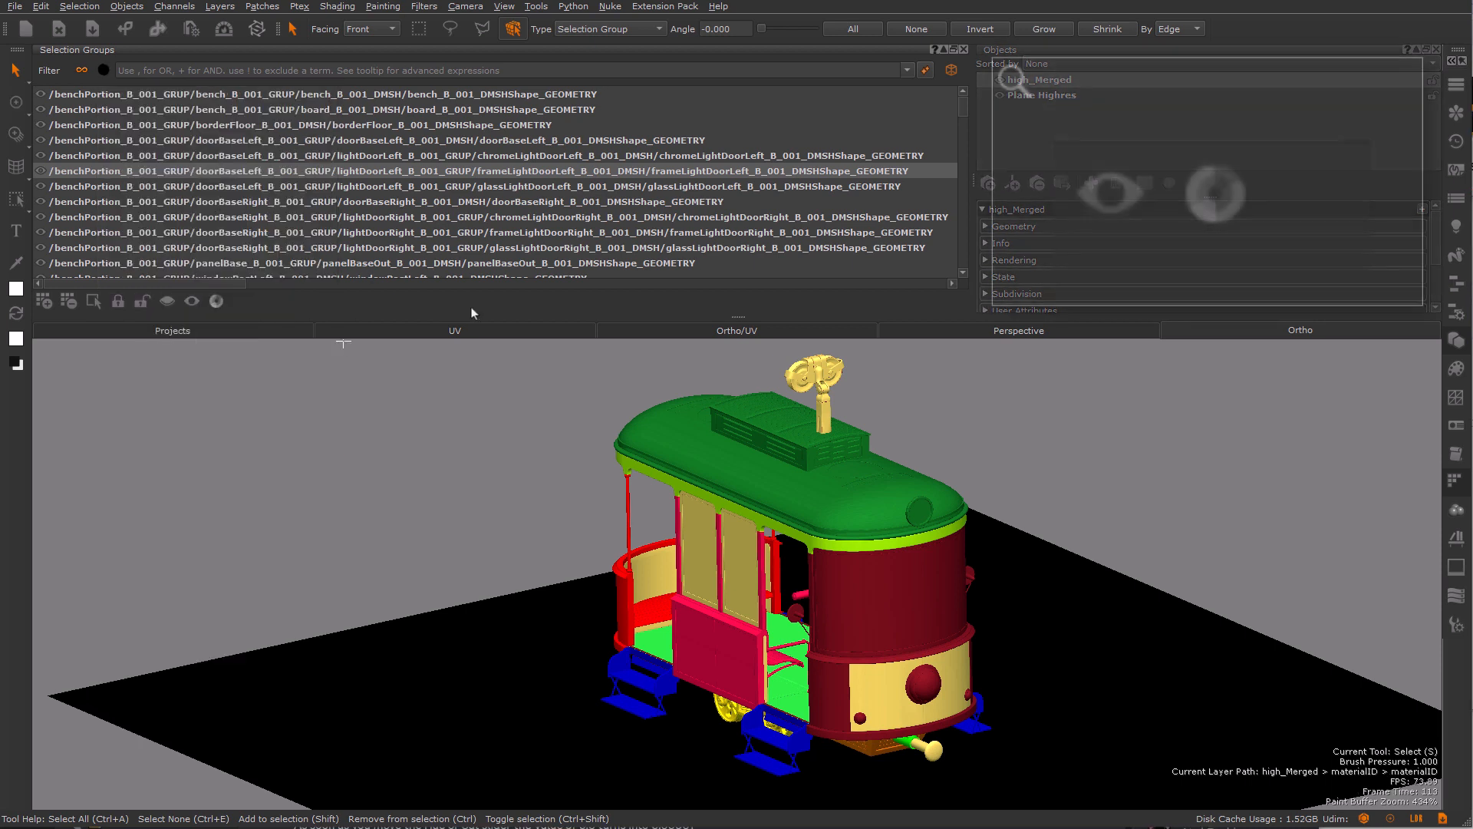
Try assigning quick pick color B5 to the benchPortion selection groups for the Material ID bake, and cancel the bake
click(217, 302)
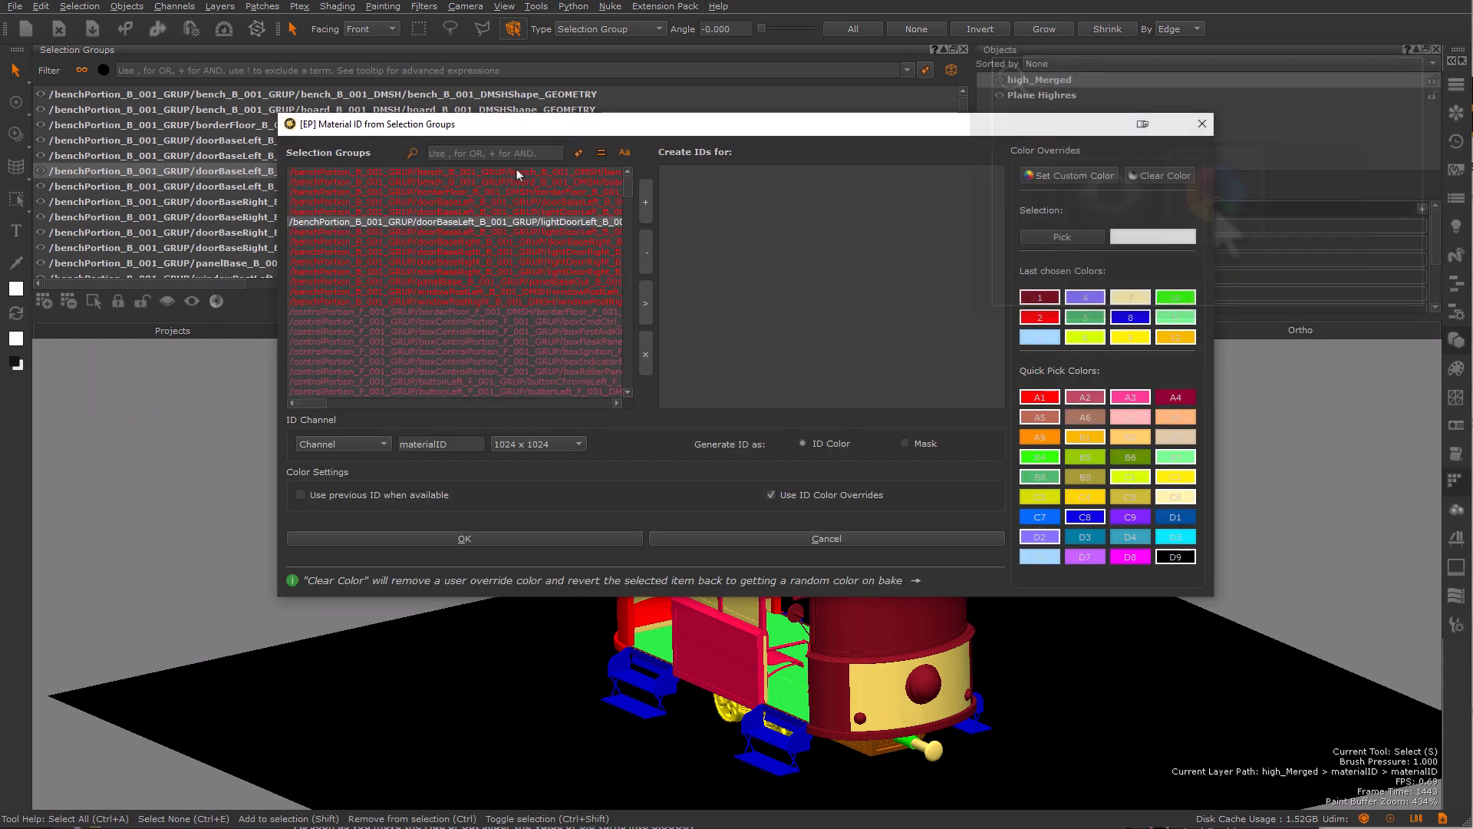
drag(482, 172, 526, 300)
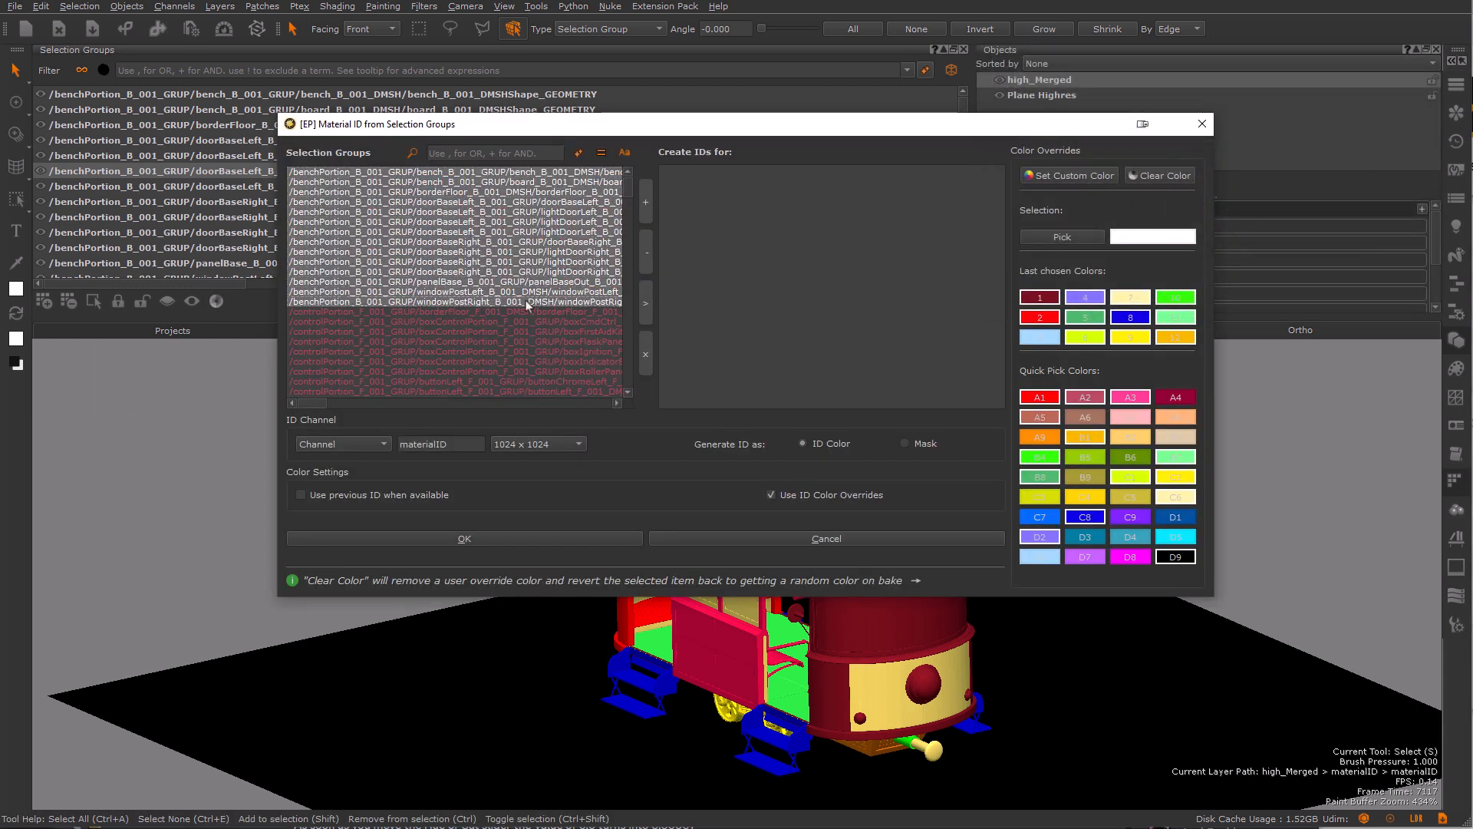
click(1085, 458)
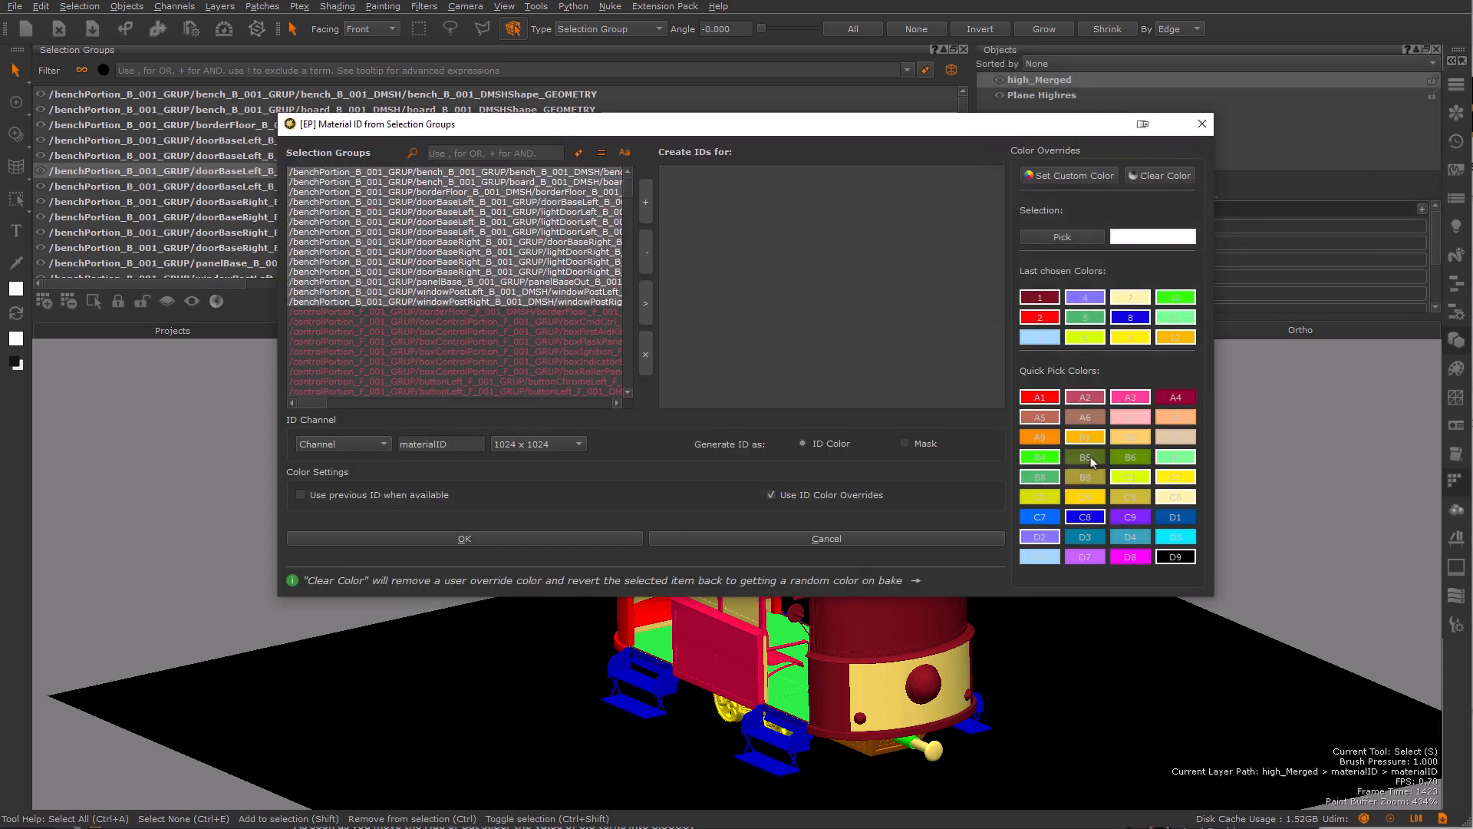
click(848, 540)
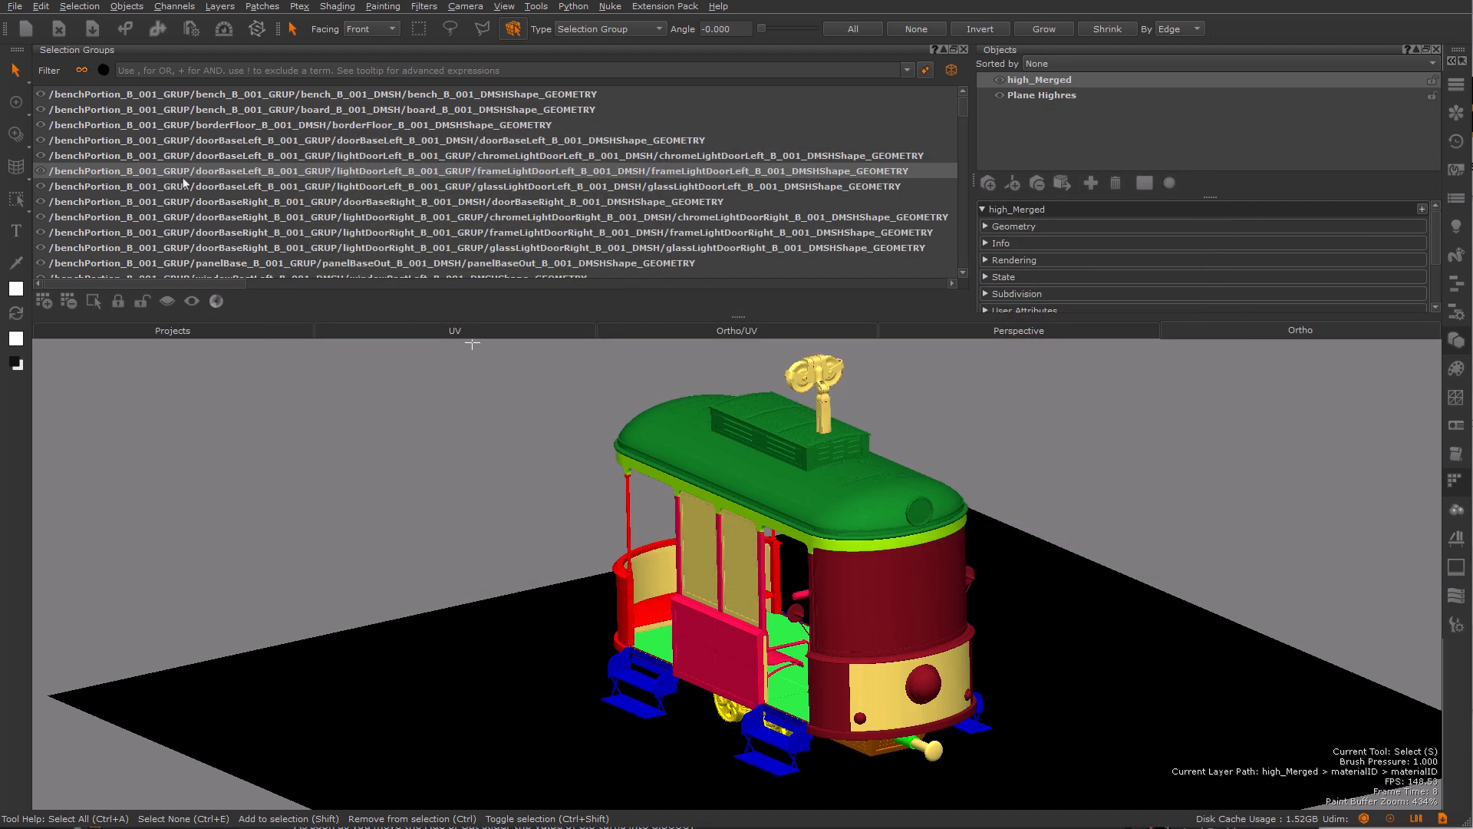
Isolate the tram parts matching Material ID filter [0.58, 0.8, 0.01] and delete that filter from the list
click(104, 70)
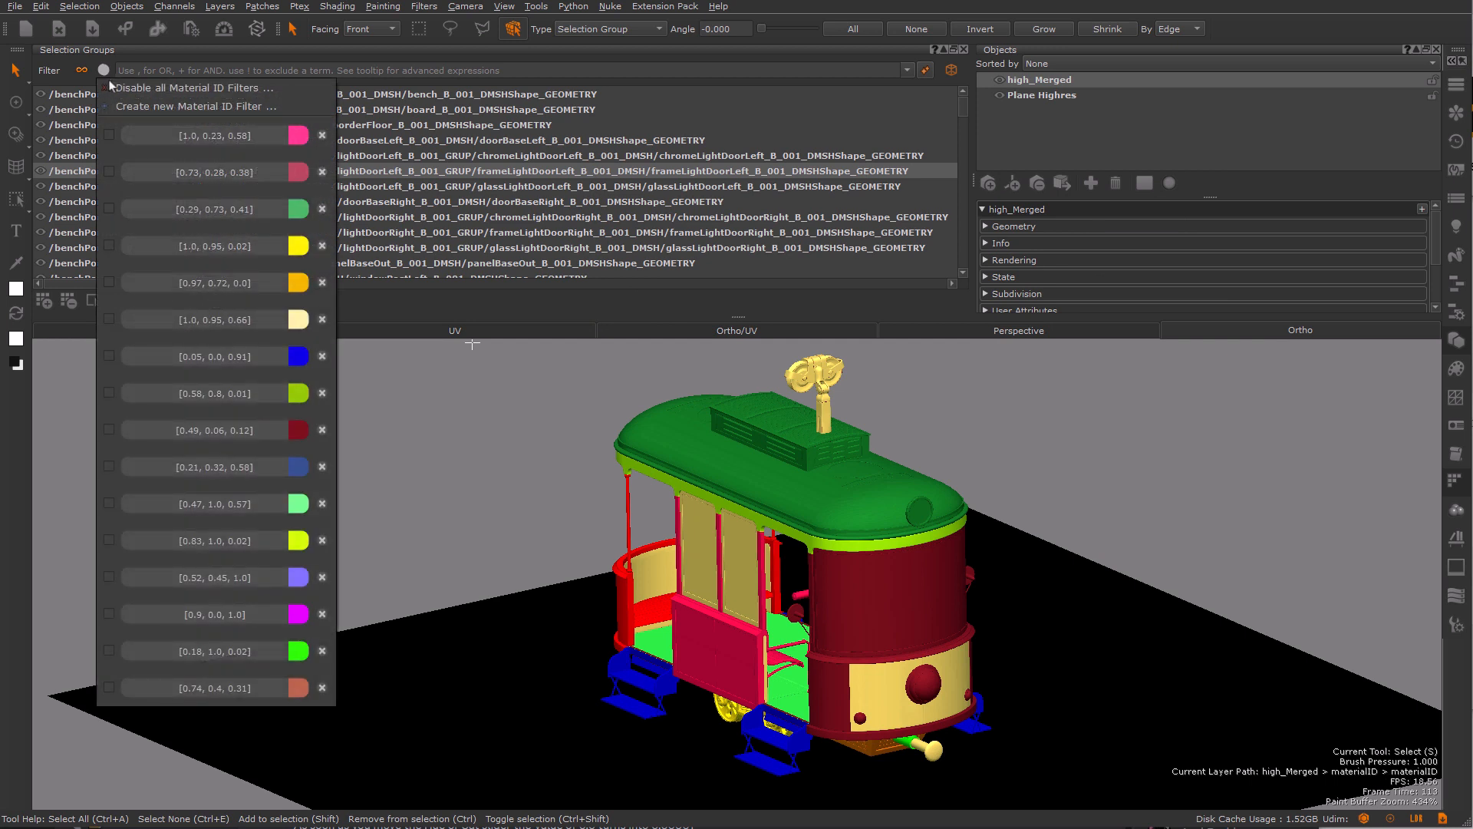
click(202, 393)
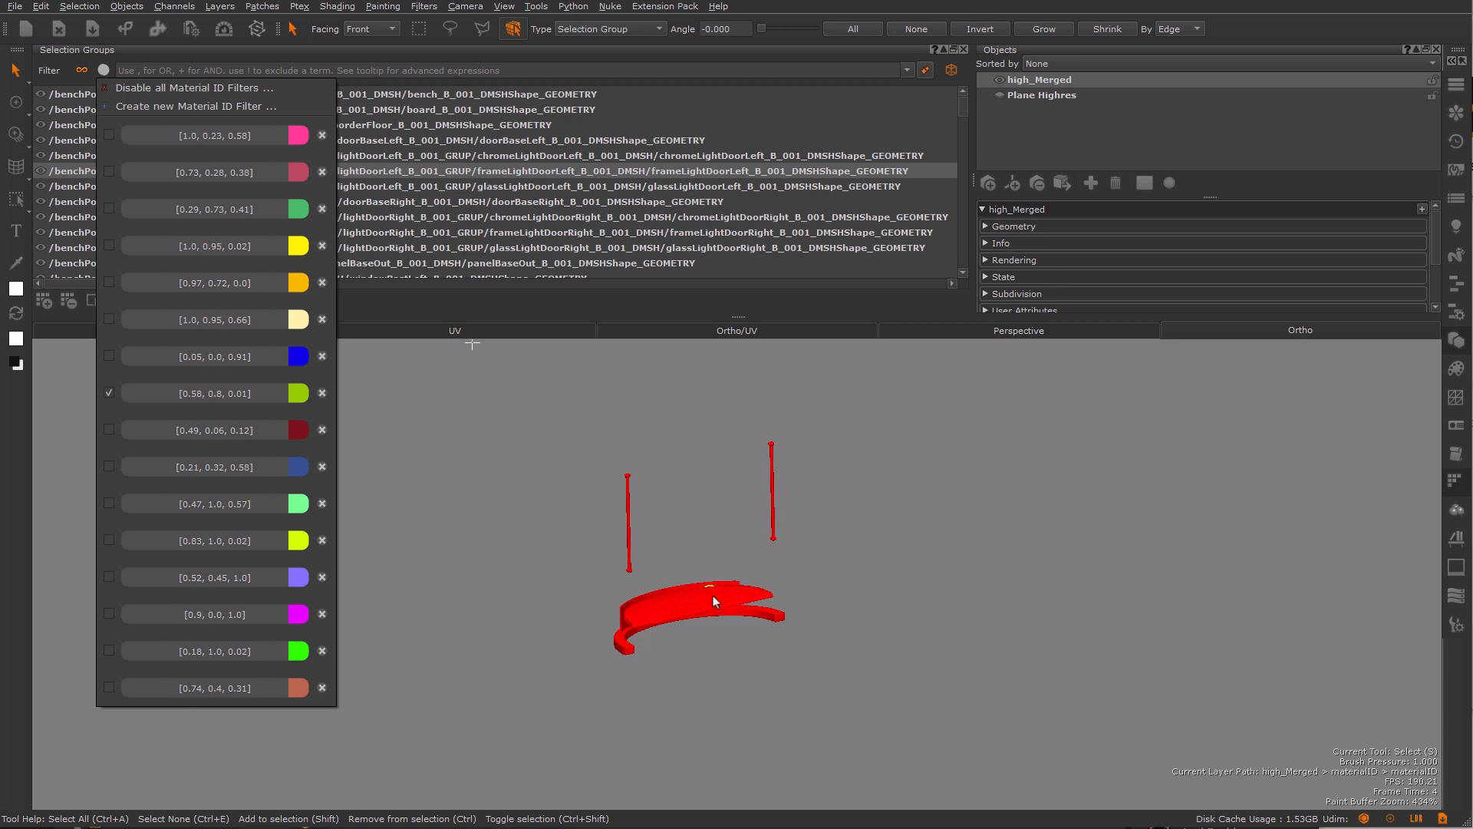
click(1454, 91)
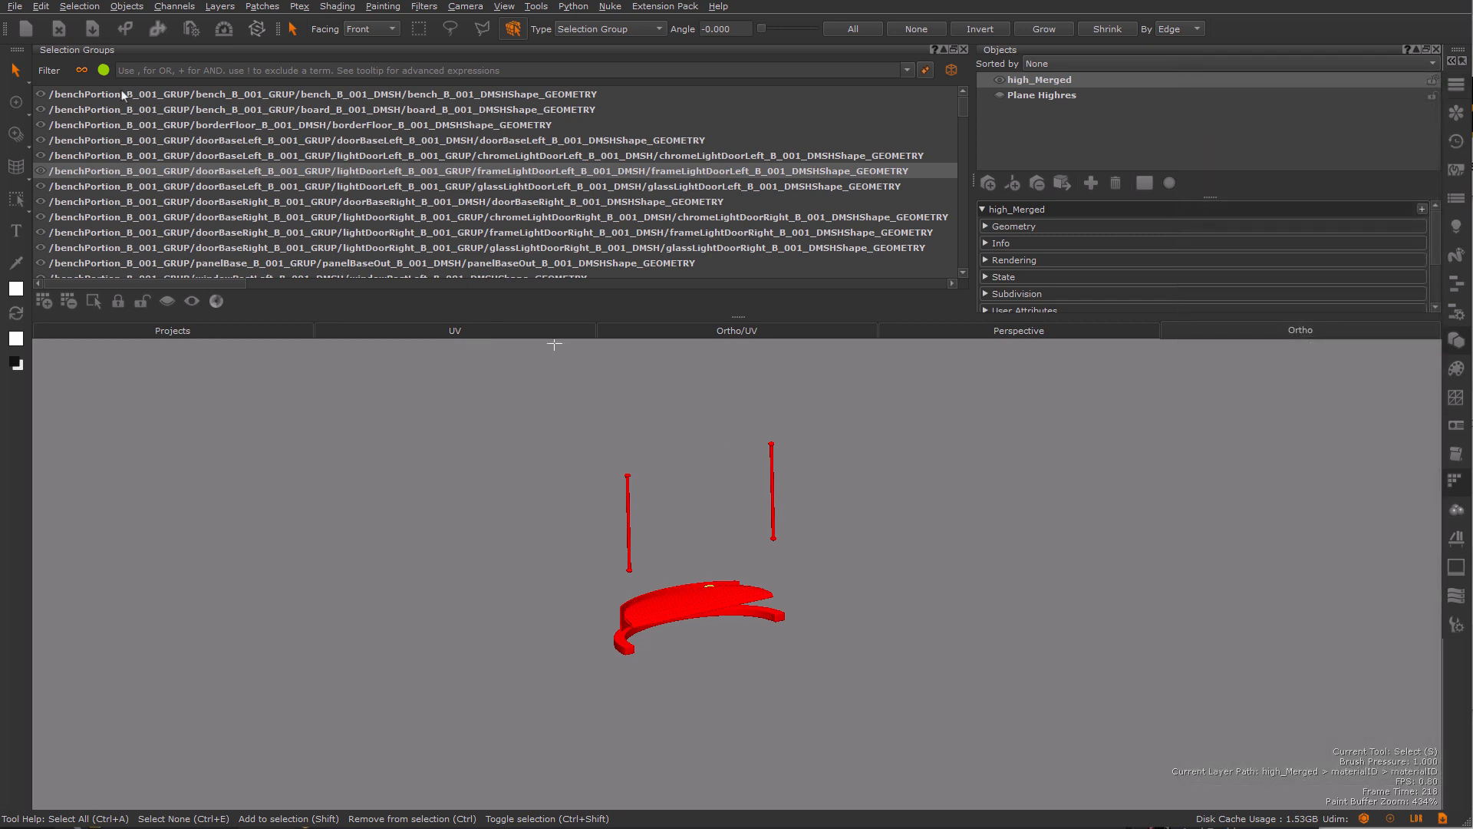
click(103, 71)
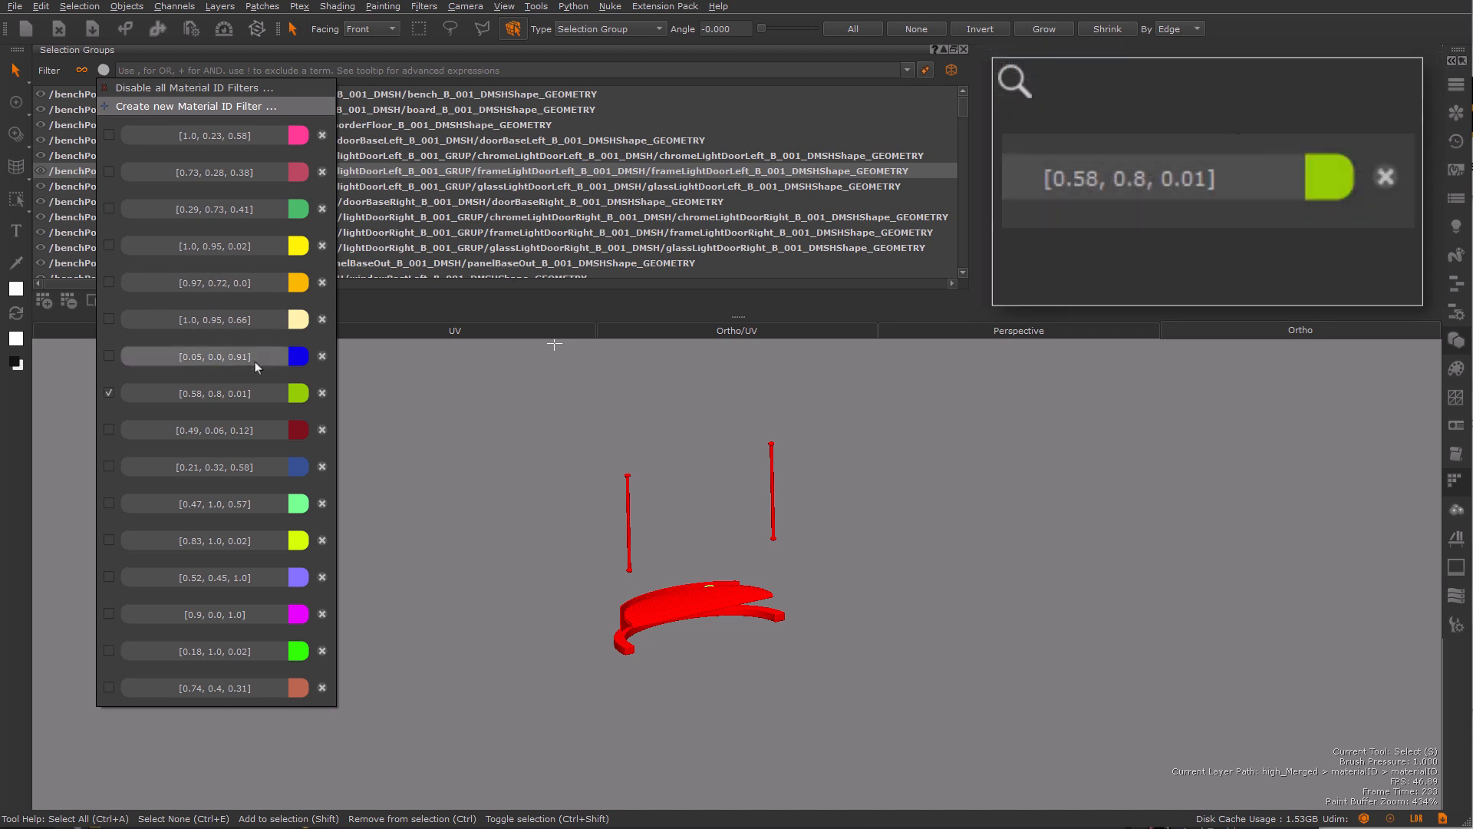
click(320, 393)
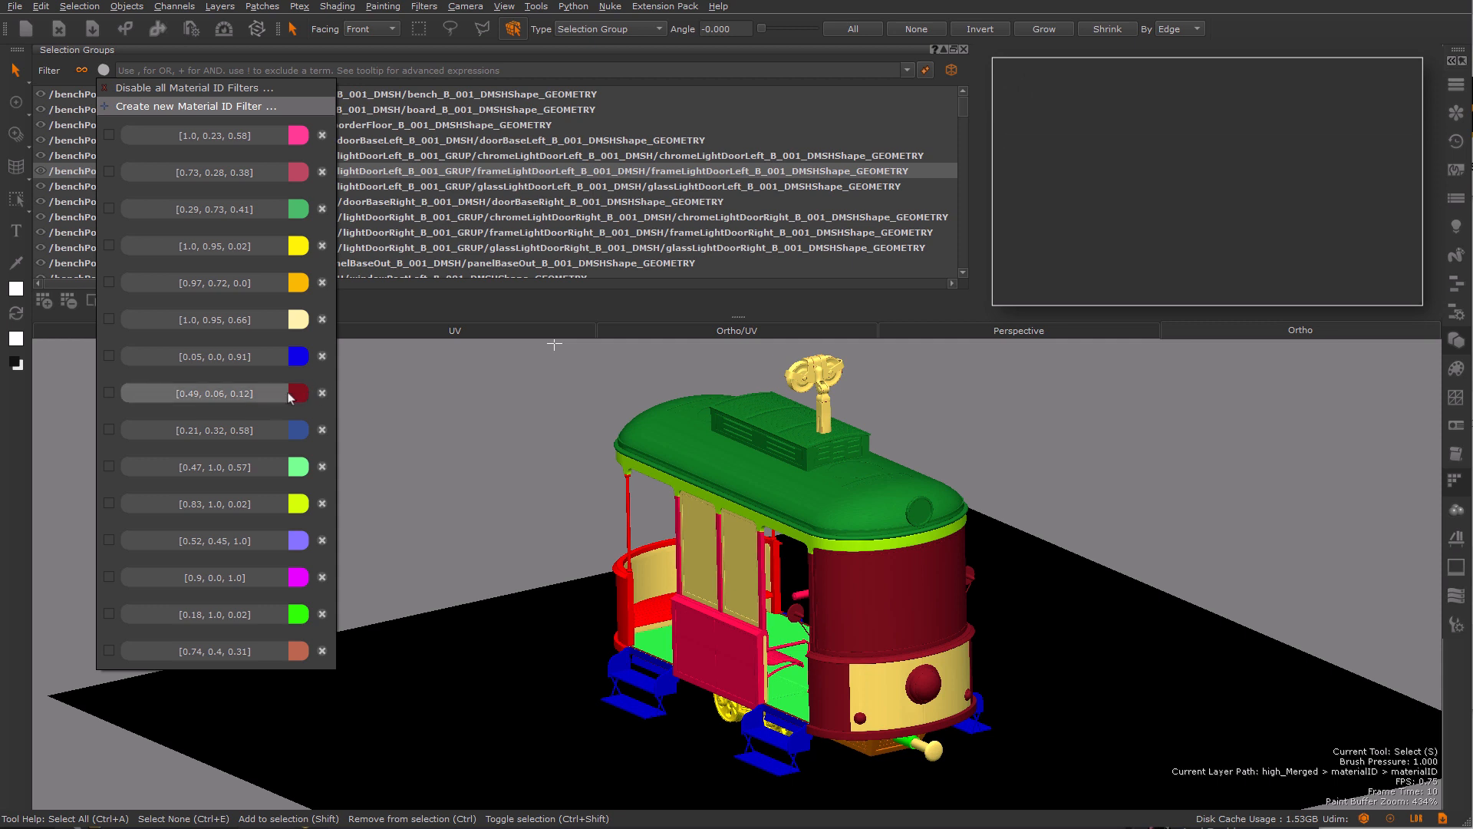
Rename the Material ID filter [0.49, 0.06, 0.12] with an empty custom name so it uses automatic naming
key(r)
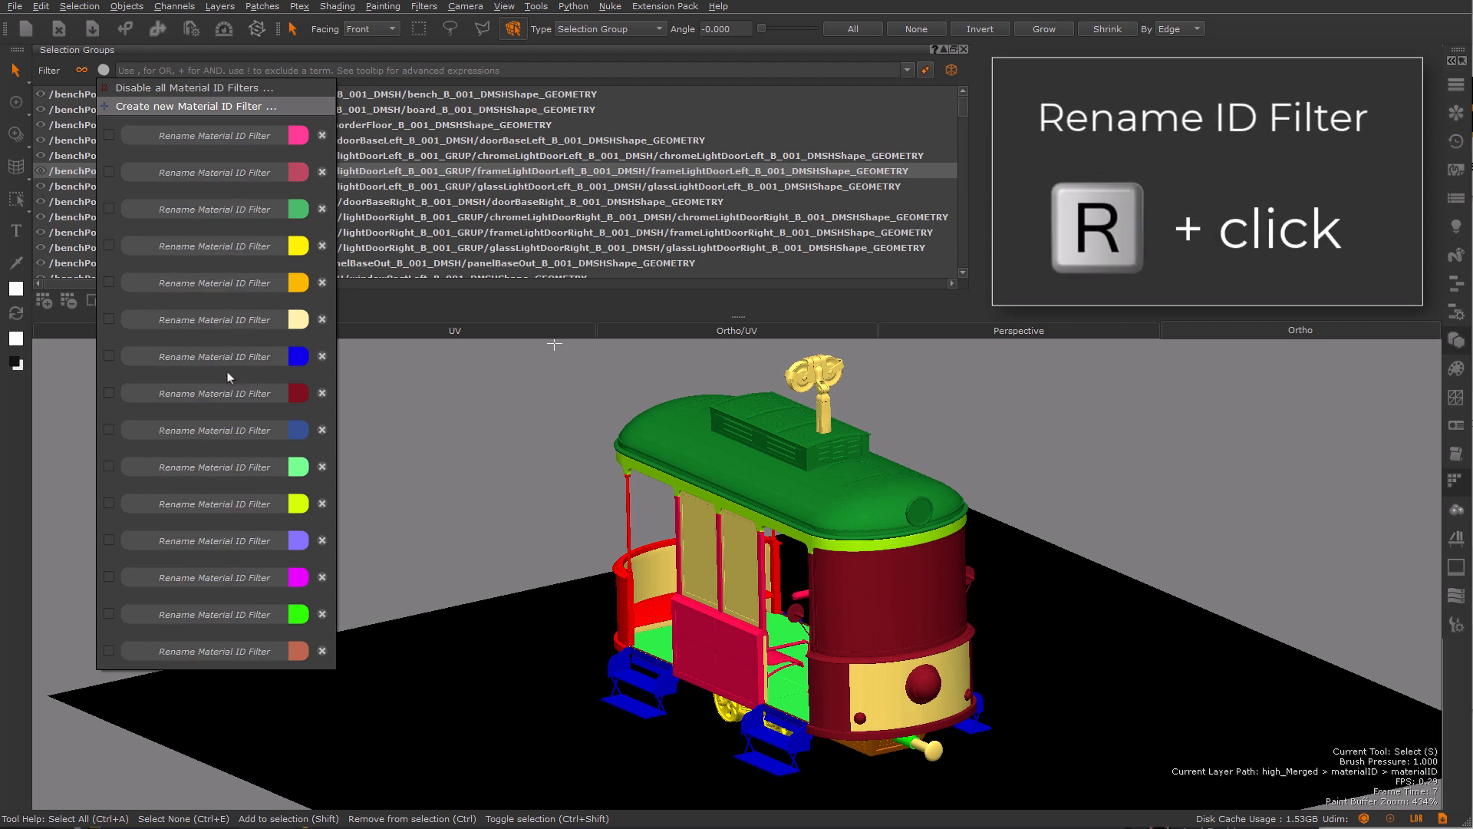
click(227, 393)
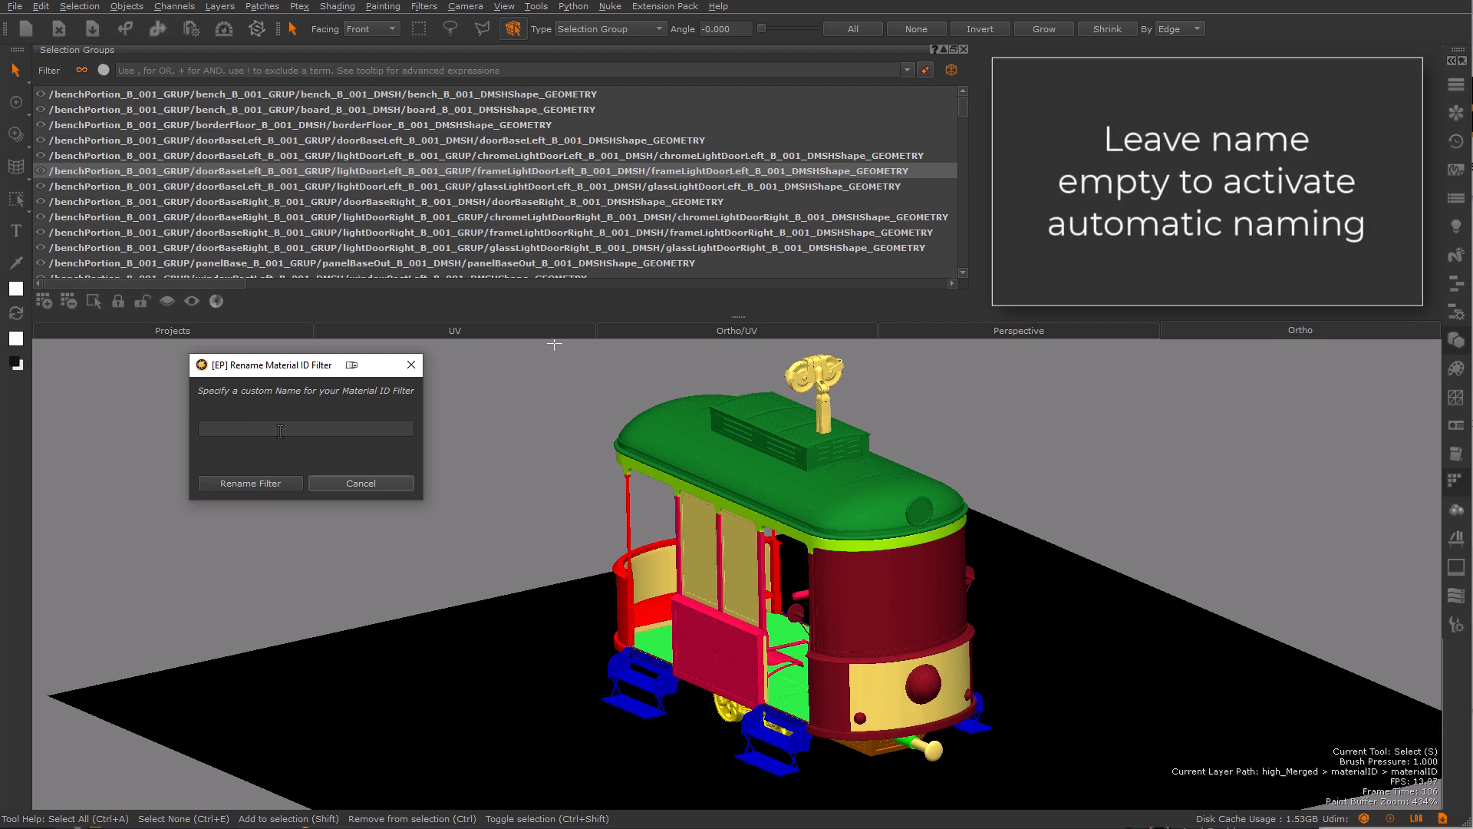
click(274, 482)
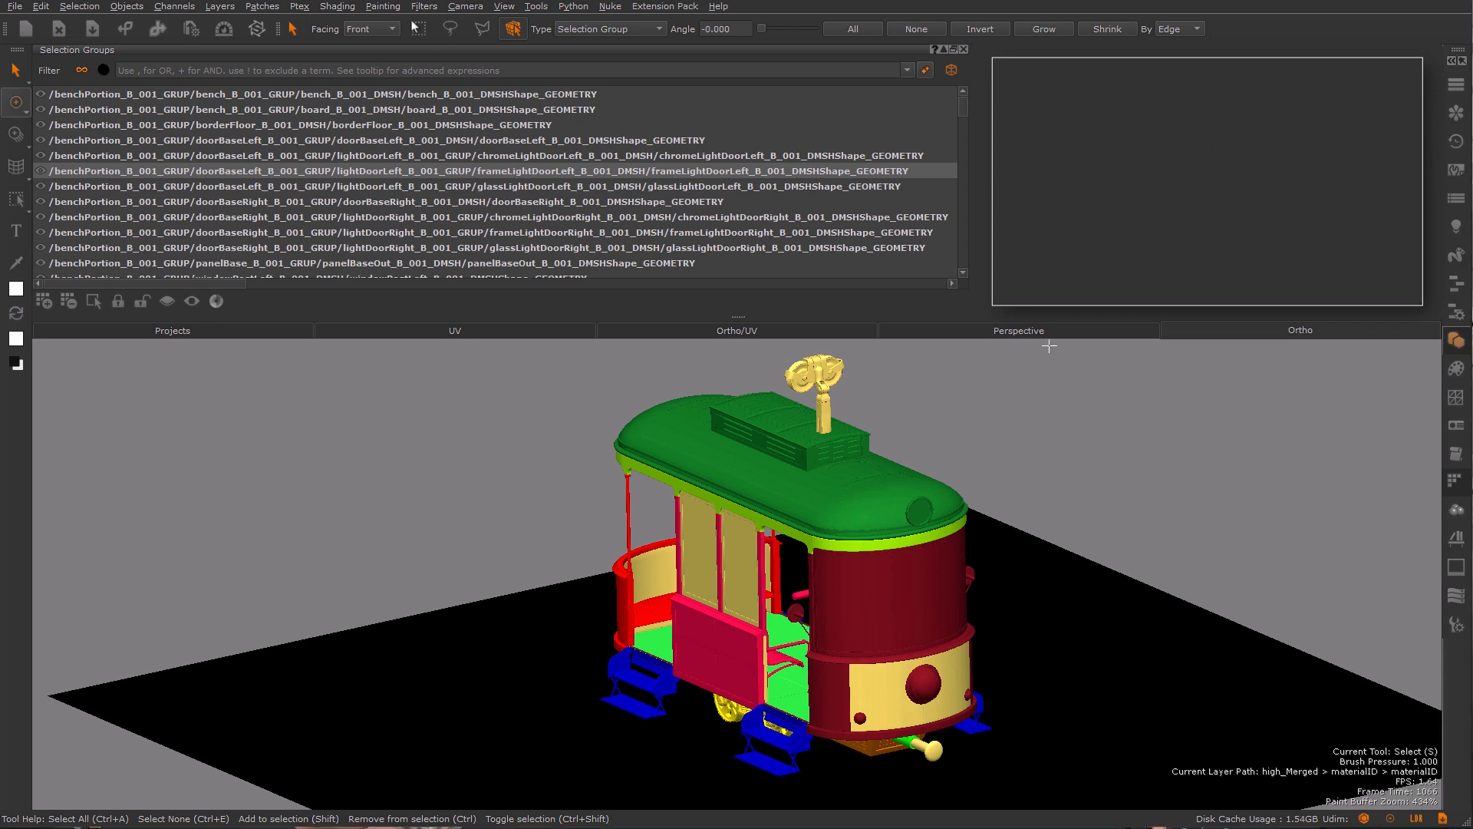
Filter the selection groups by the name wheel
click(391, 64)
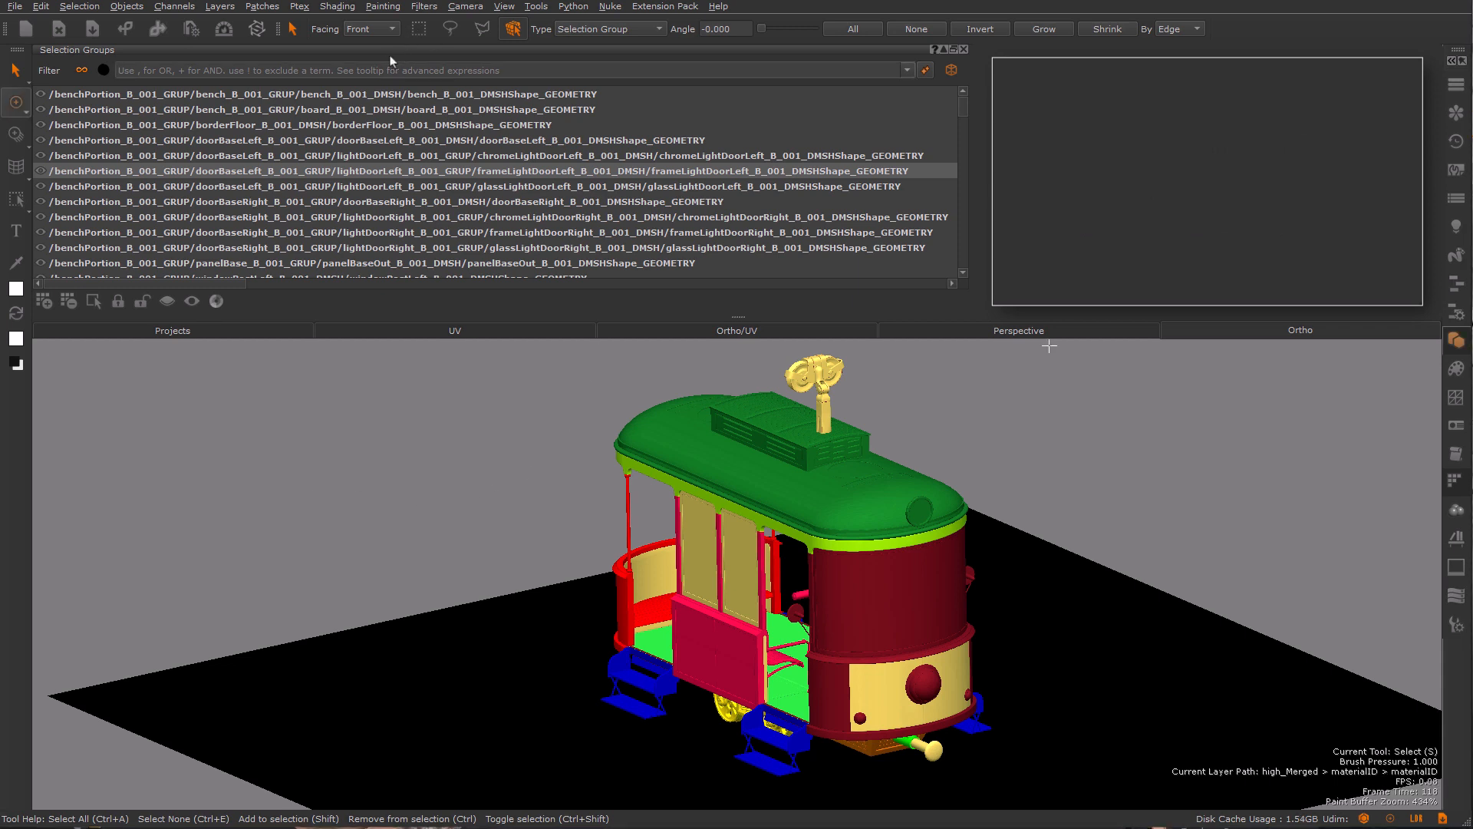
text(wheel)
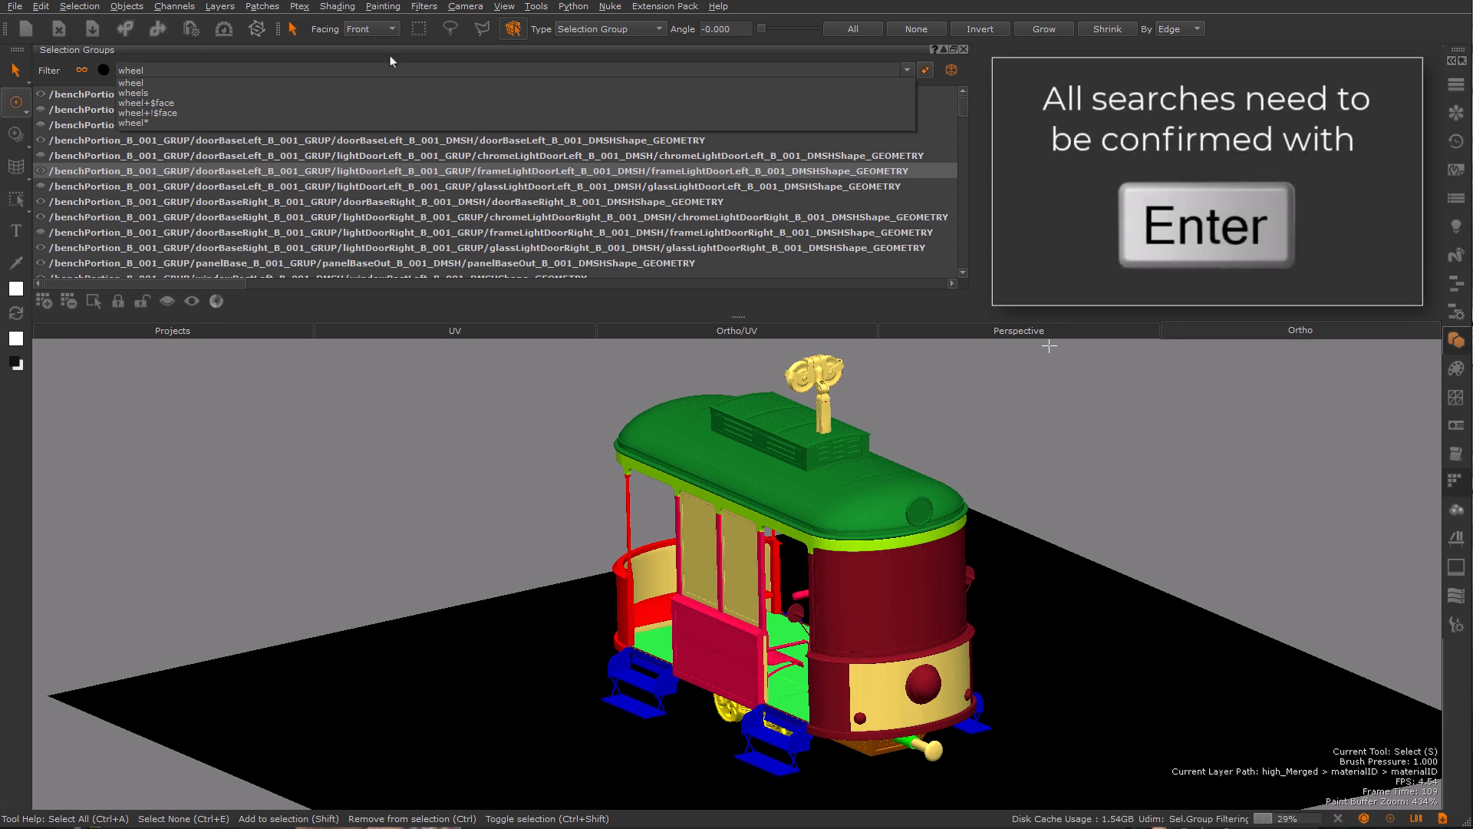
key(Return)
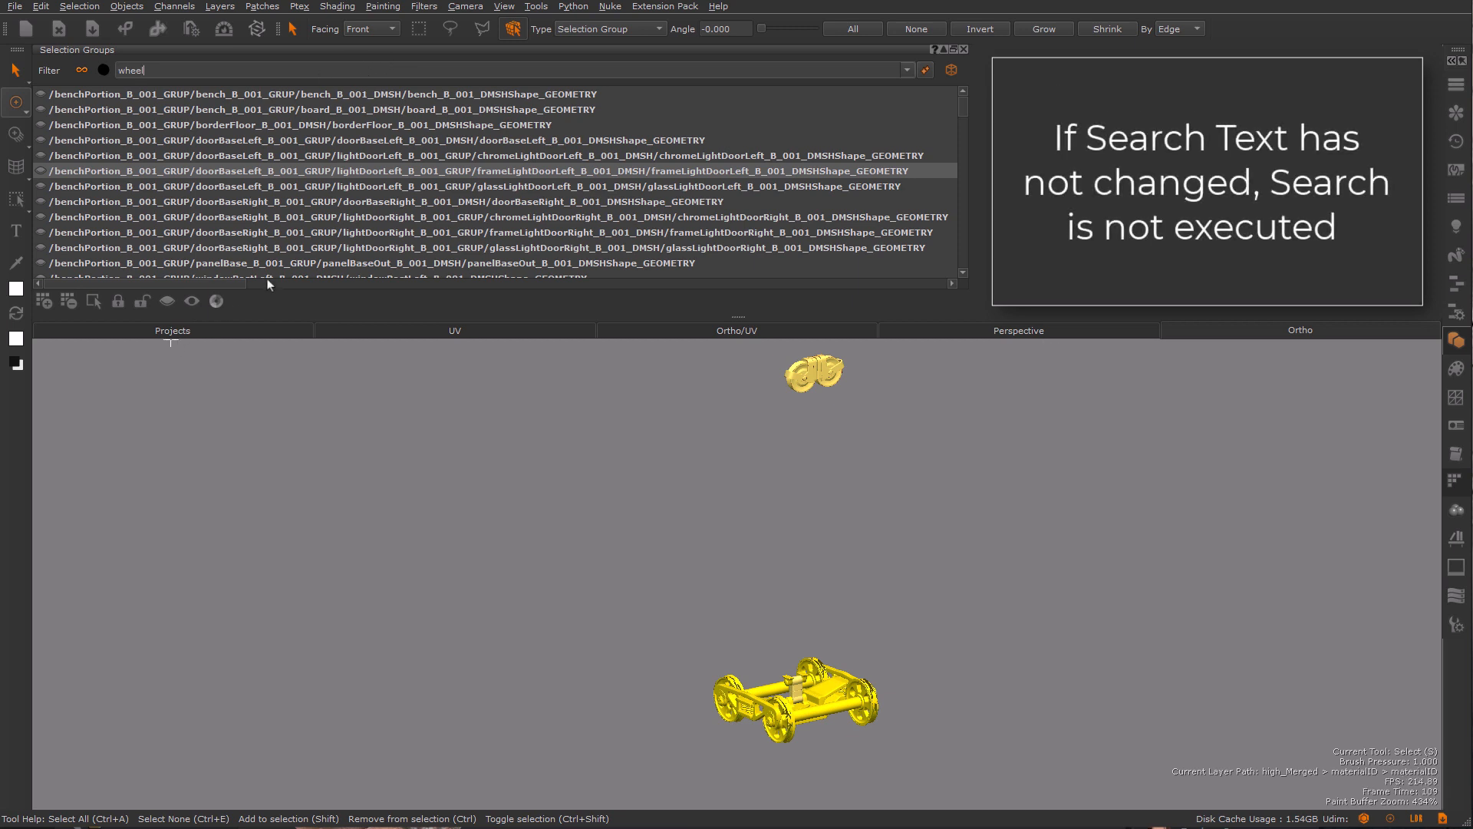
Show the hidden frameLightDoorLeft_B_001 and doorBaseLeft_B_001 groups, and force the unchanged wheel search to evaluate again
click(43, 173)
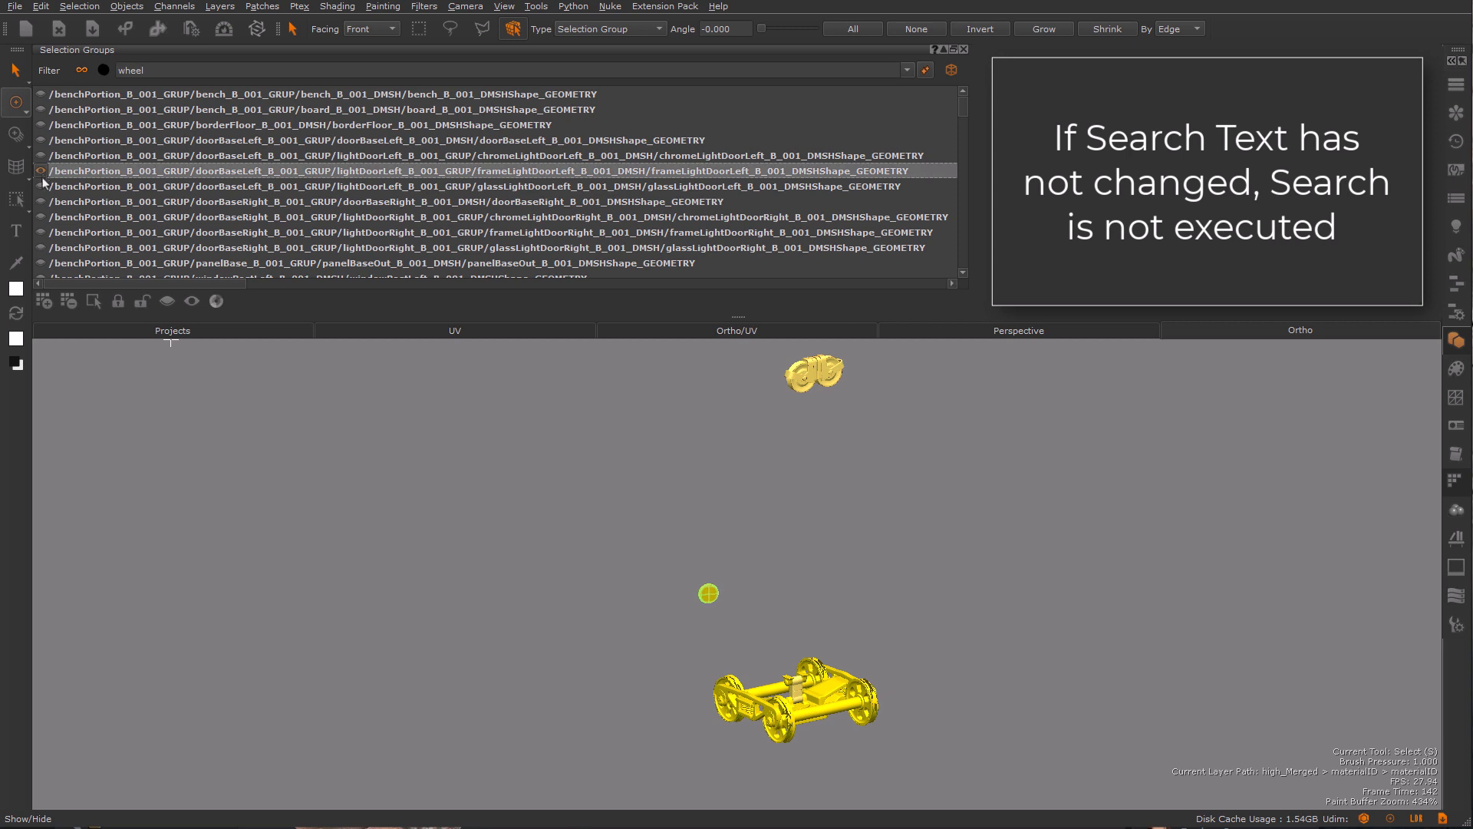
click(42, 141)
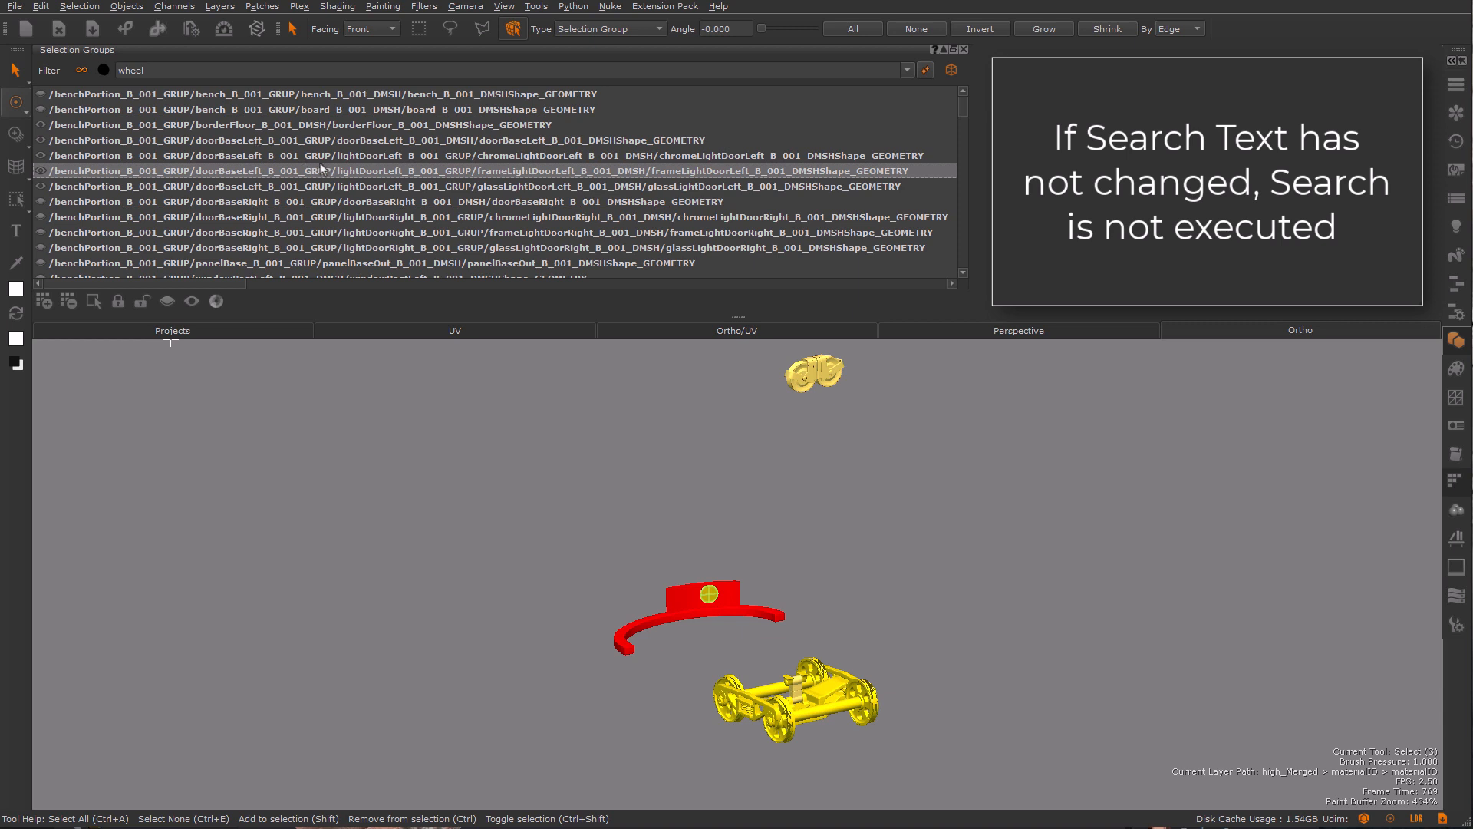
click(277, 70)
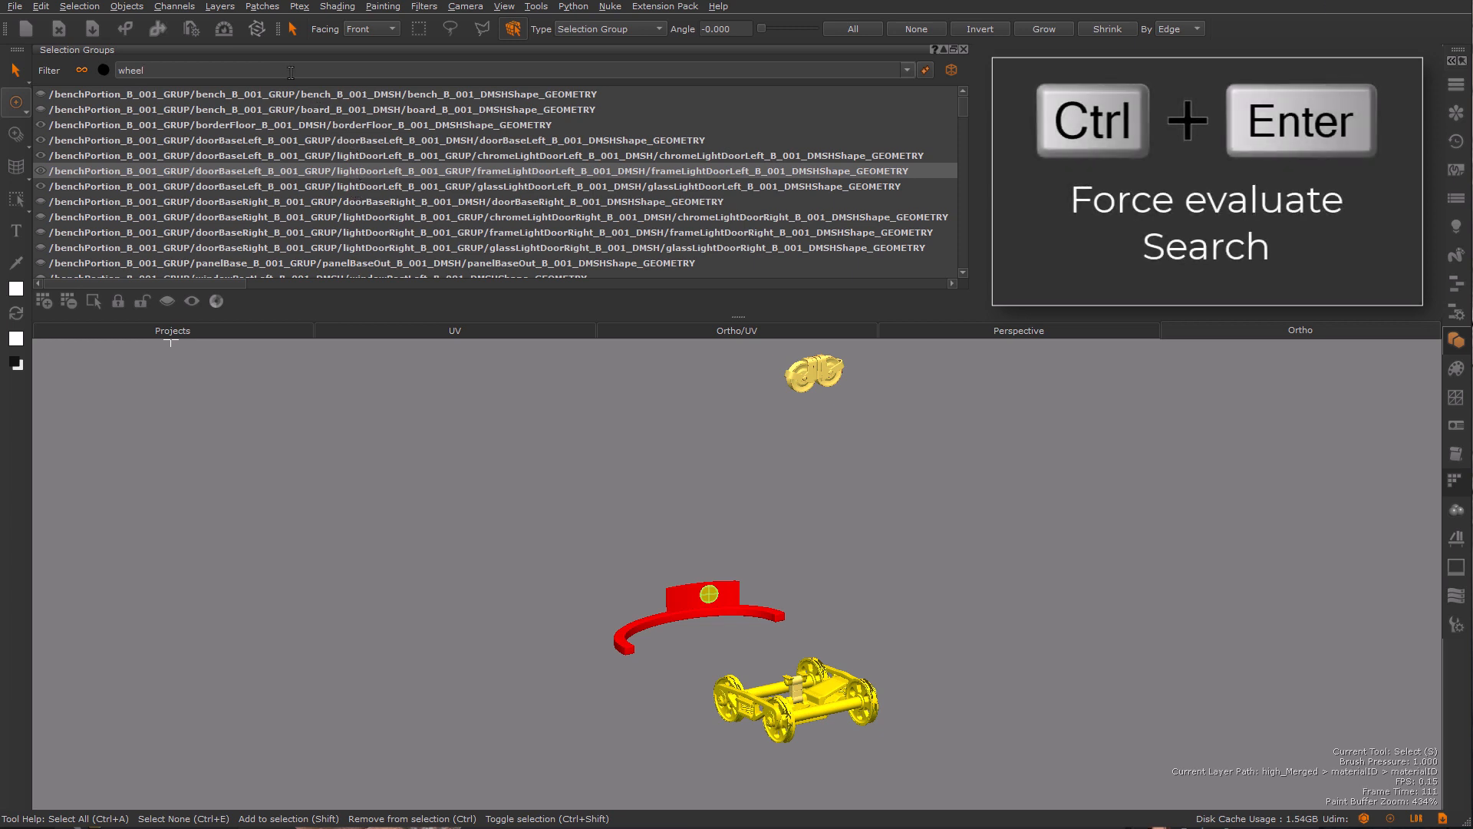
key(ctrl+Return)
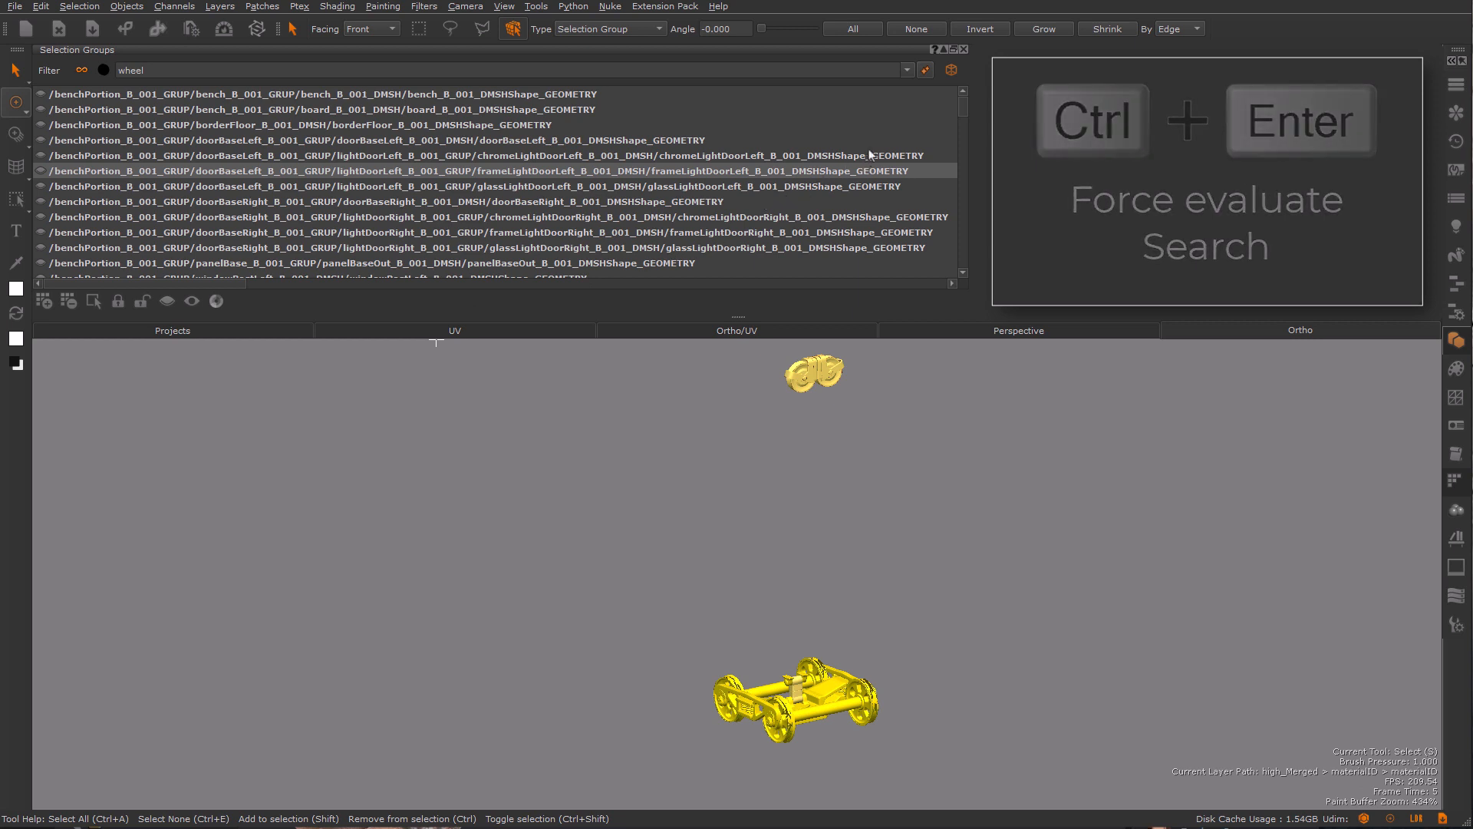
Clear the filter text, enter whe to bring up suggestions, and look through the stored search history
click(925, 70)
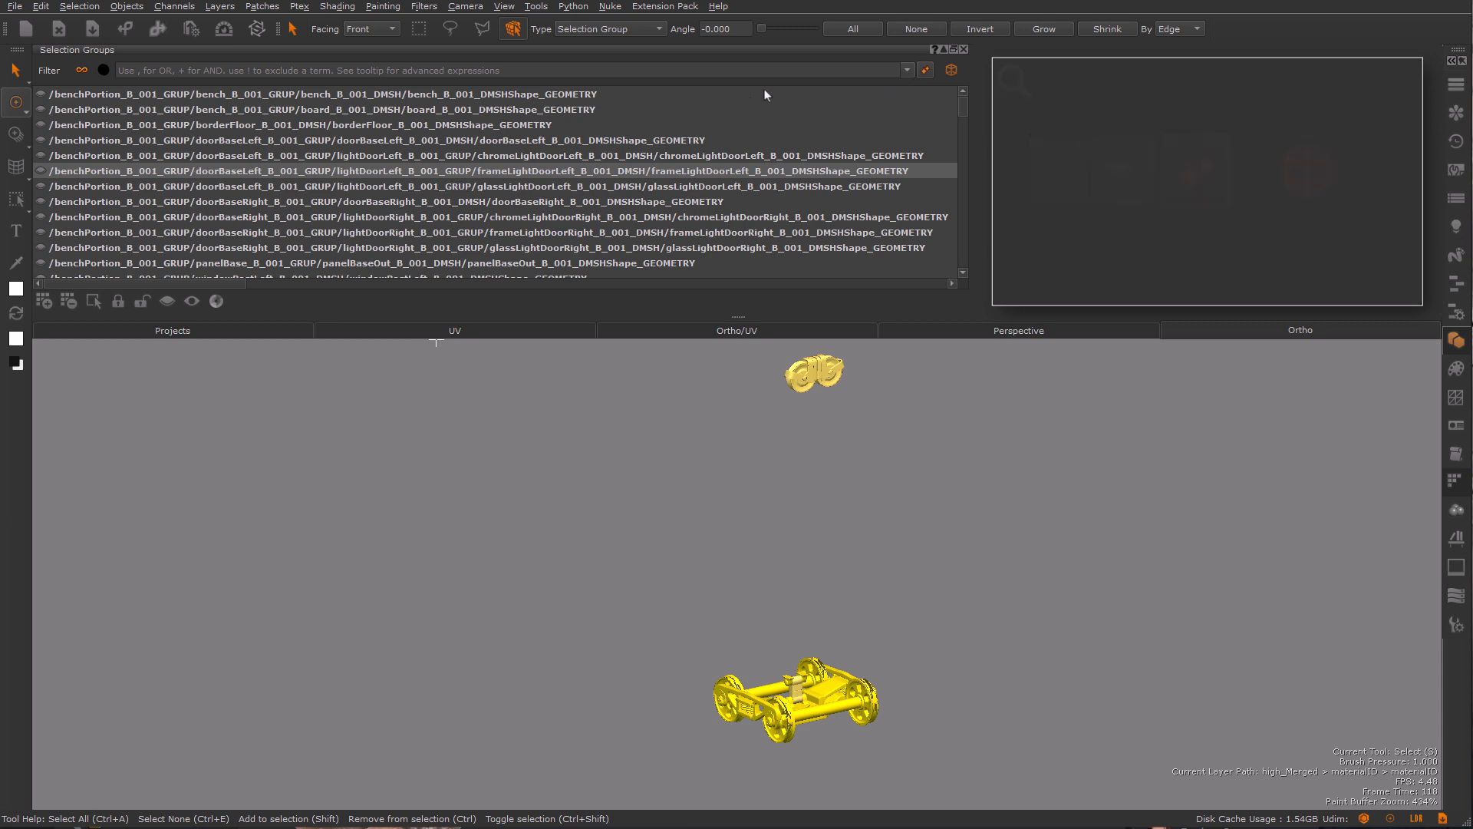
click(597, 72)
text(whe)
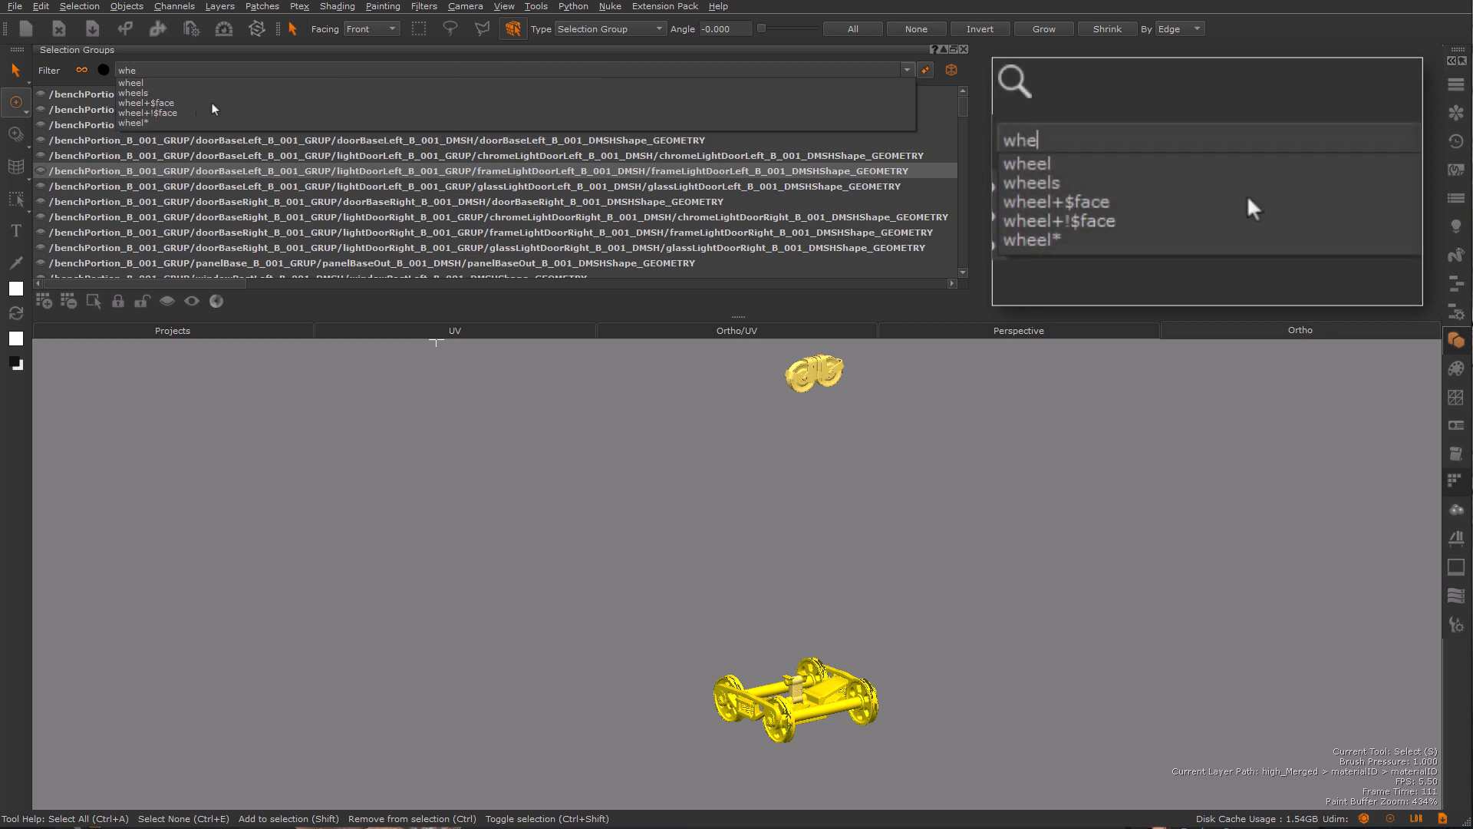
click(911, 70)
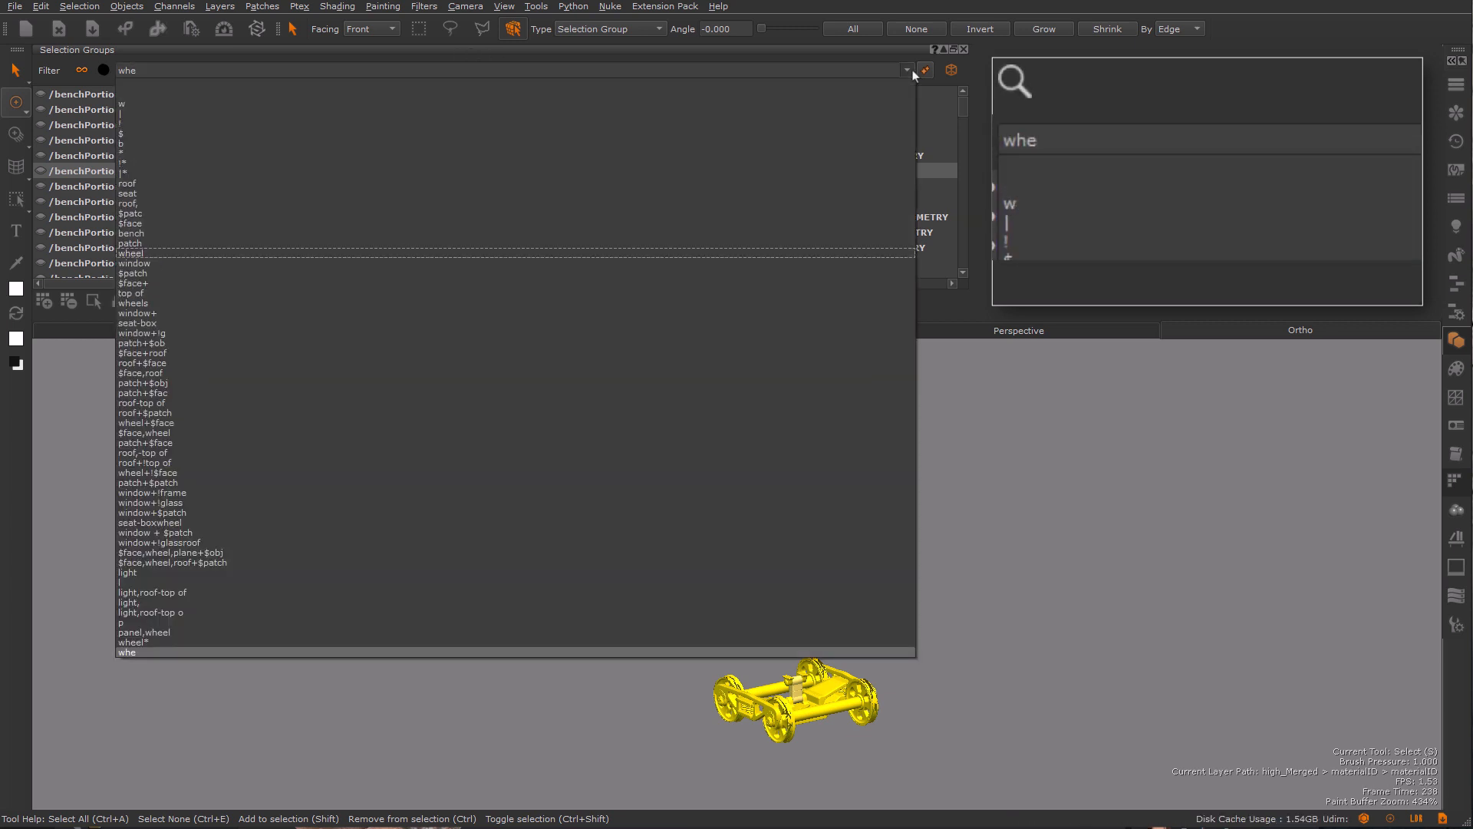
click(887, 72)
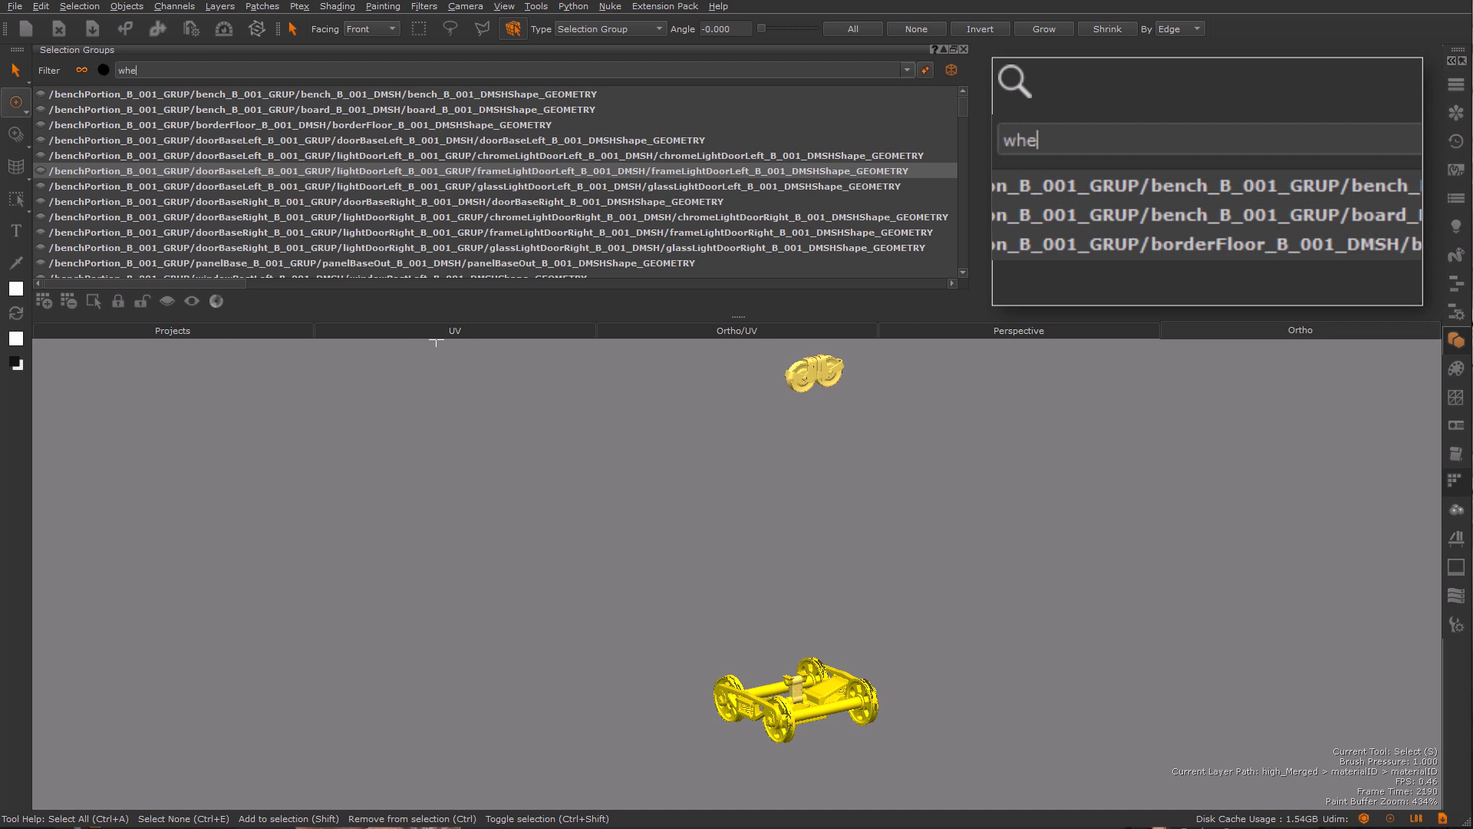
Delete the entire search history of the selection group filter
shift+click(926, 70)
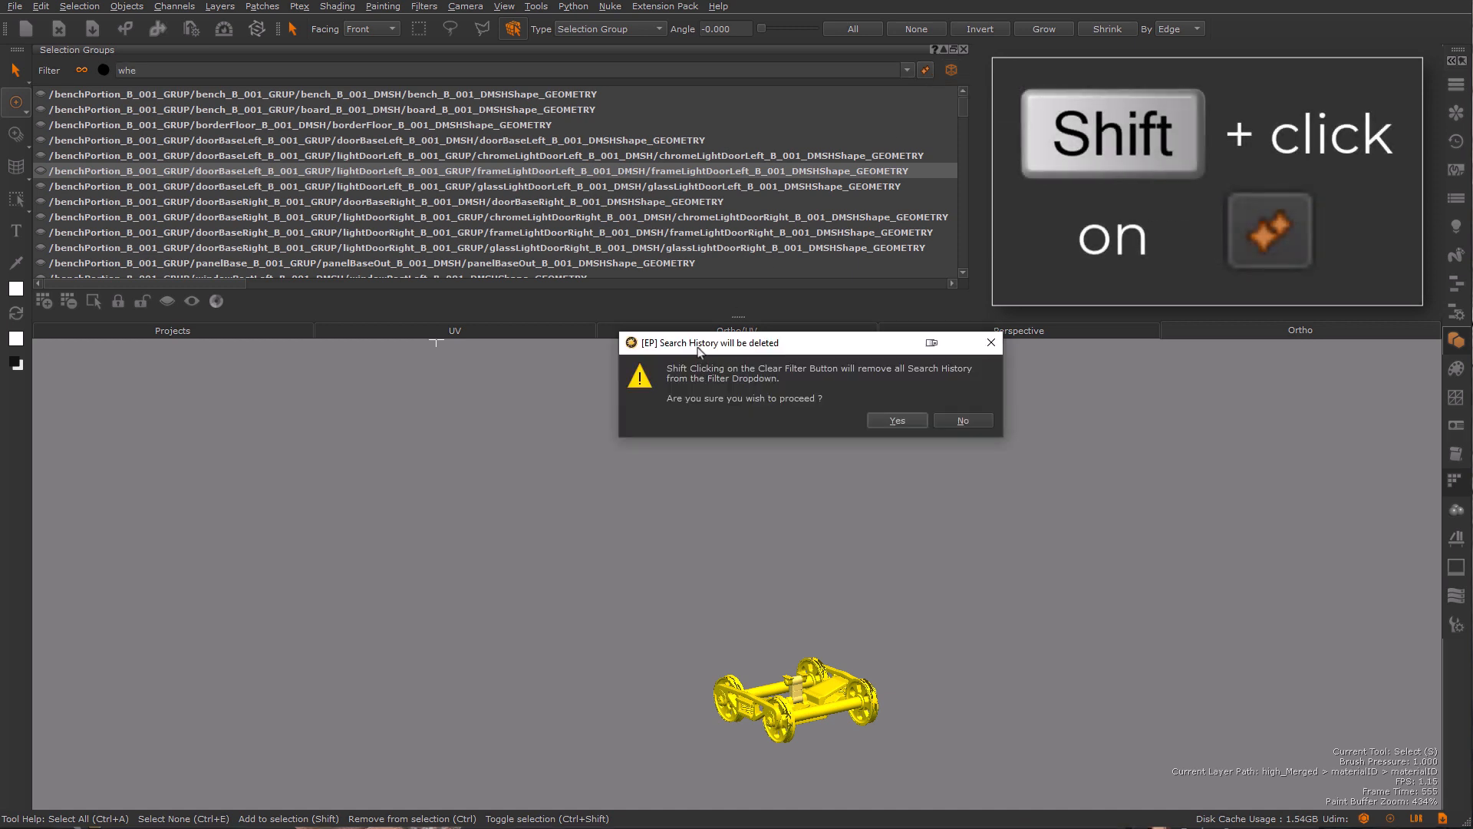
click(898, 421)
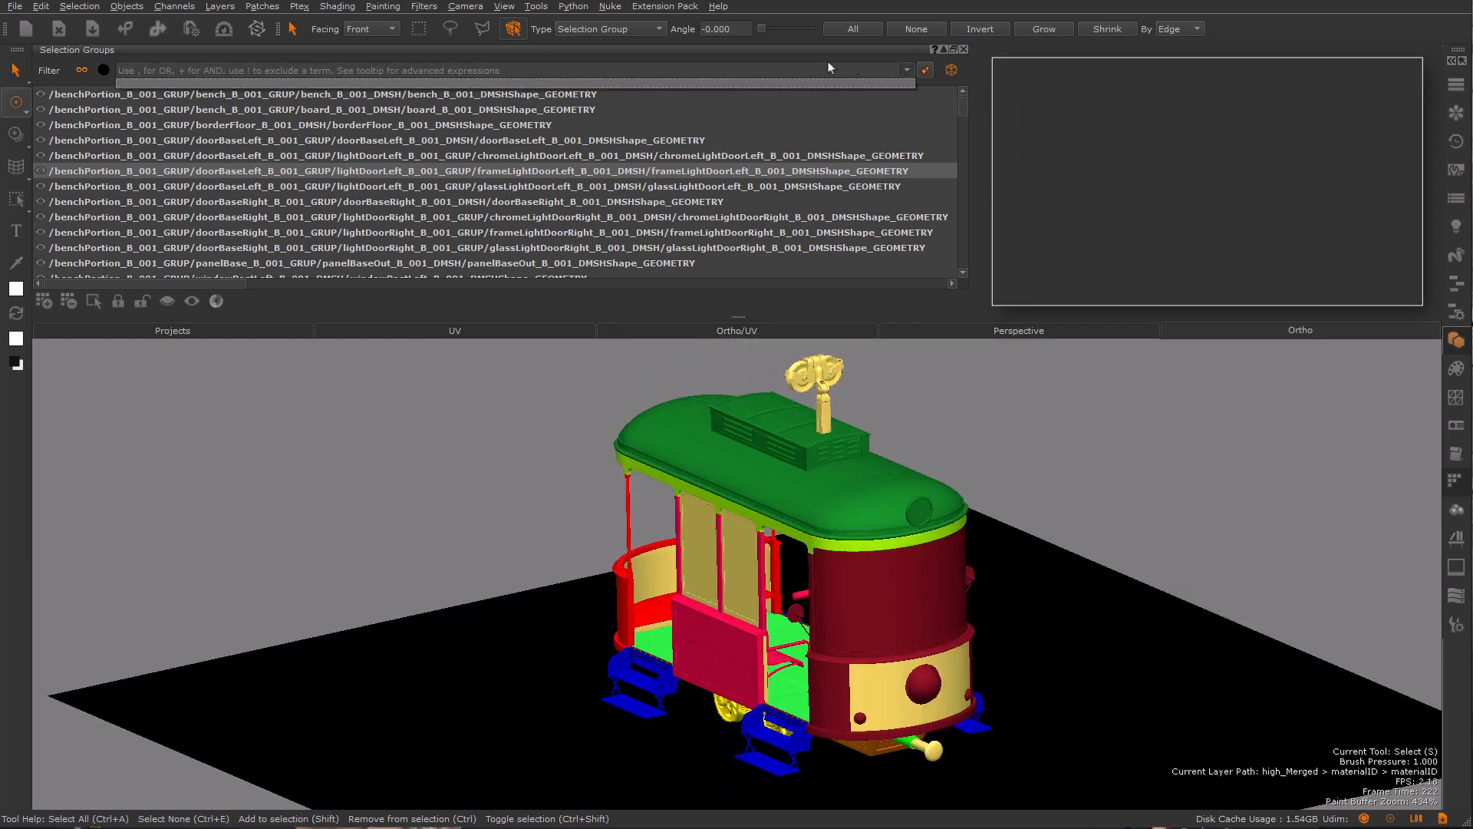
click(642, 70)
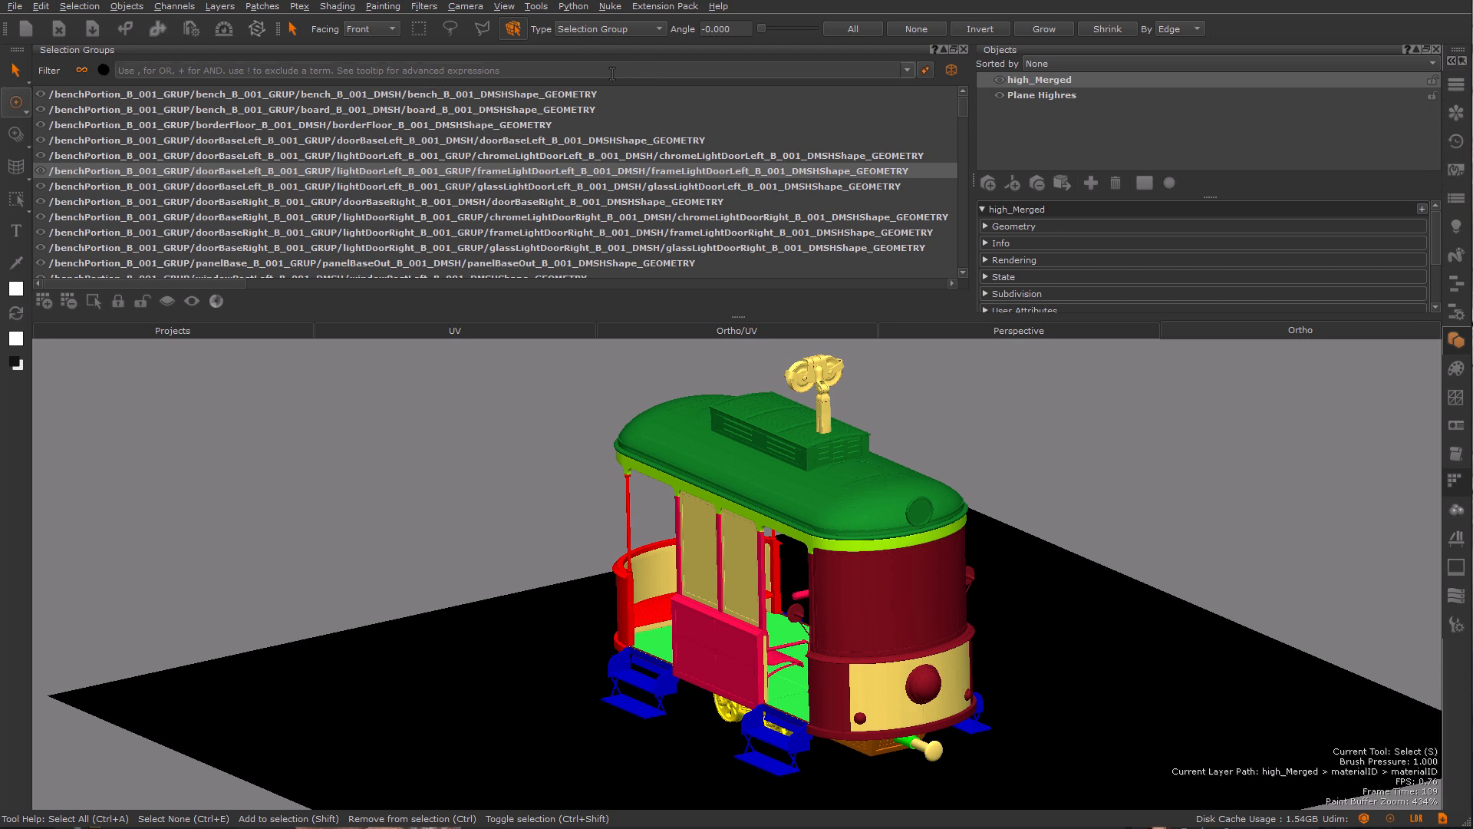
Filter the selection groups by light, and extend the search to light,wheel to match either term
mouse_move(480, 66)
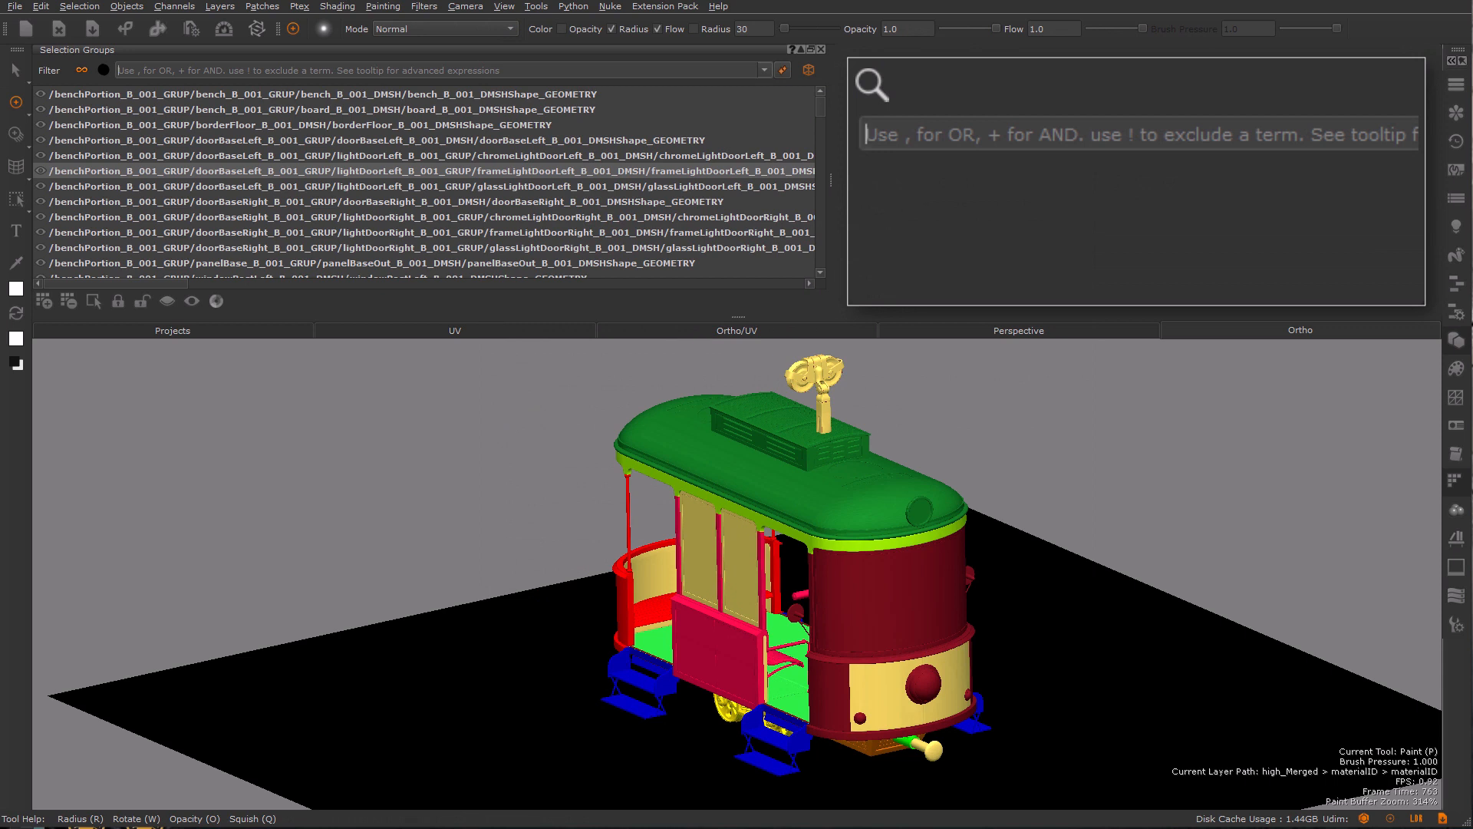
text(l)
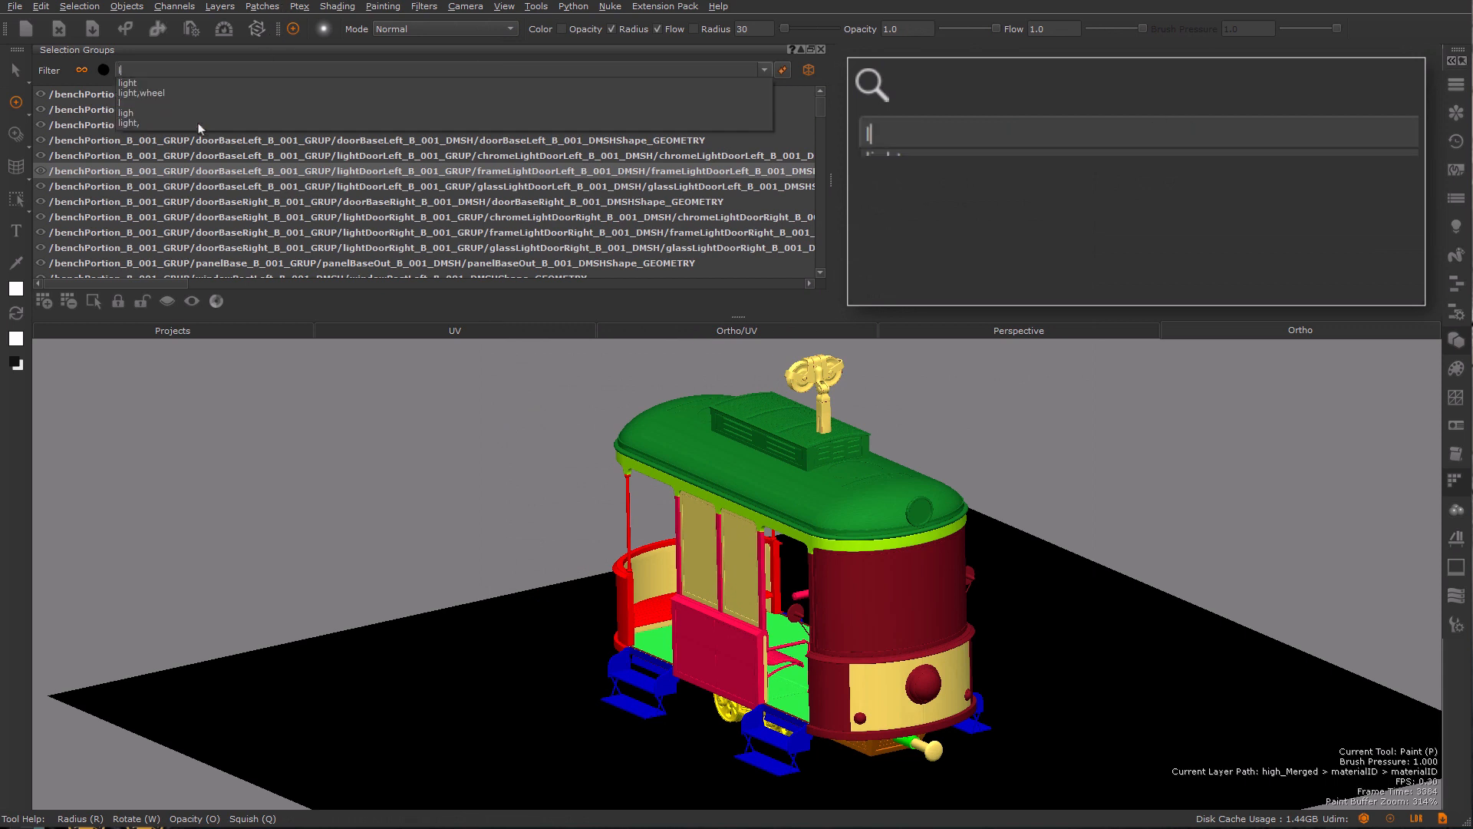
text(ight)
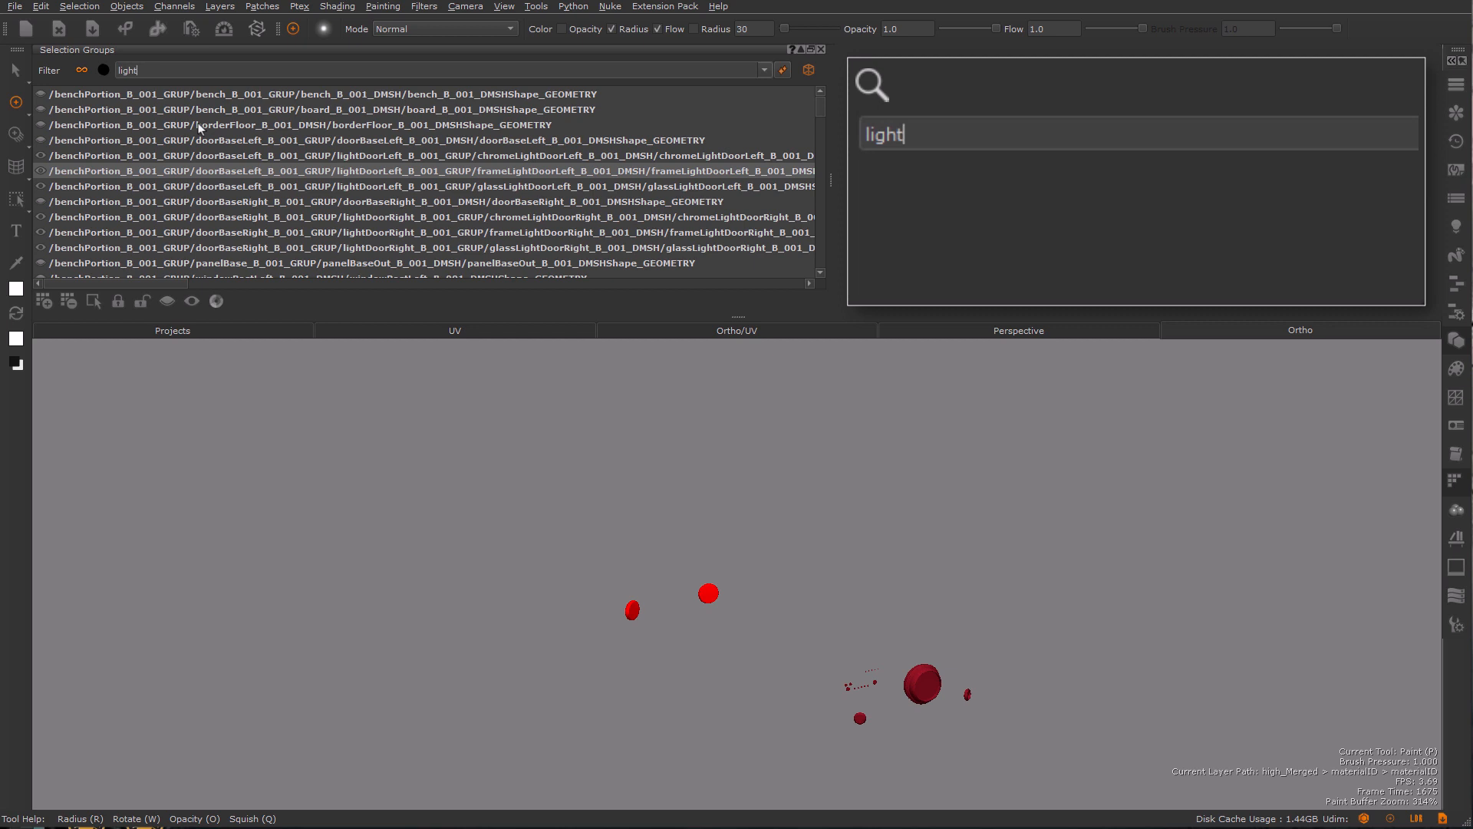
text(,wheel)
key(Return)
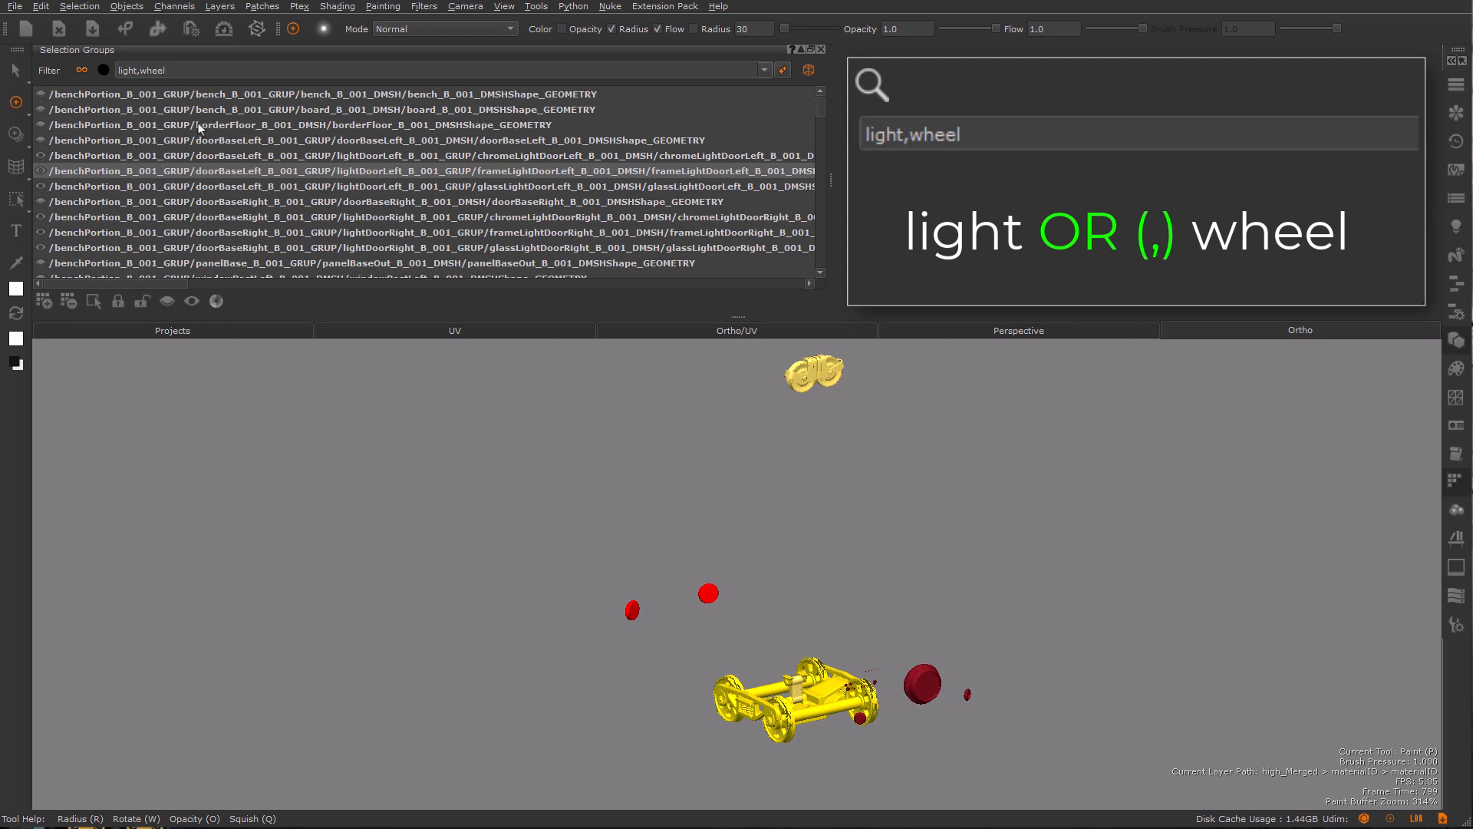
Replace the filter expression with window+frame to show only groups matching both terms
key(ctrl+a)
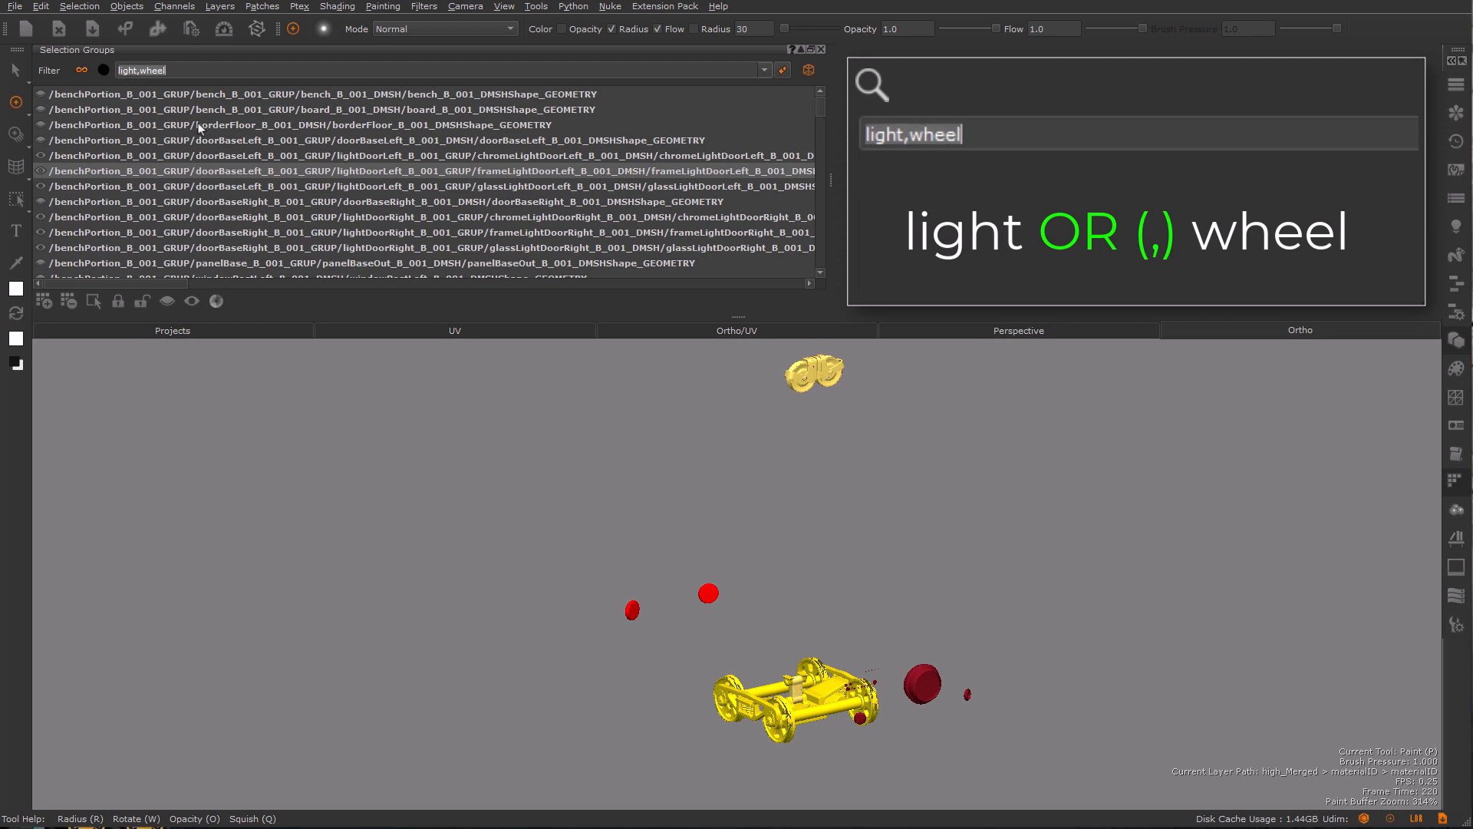
text(window+frame)
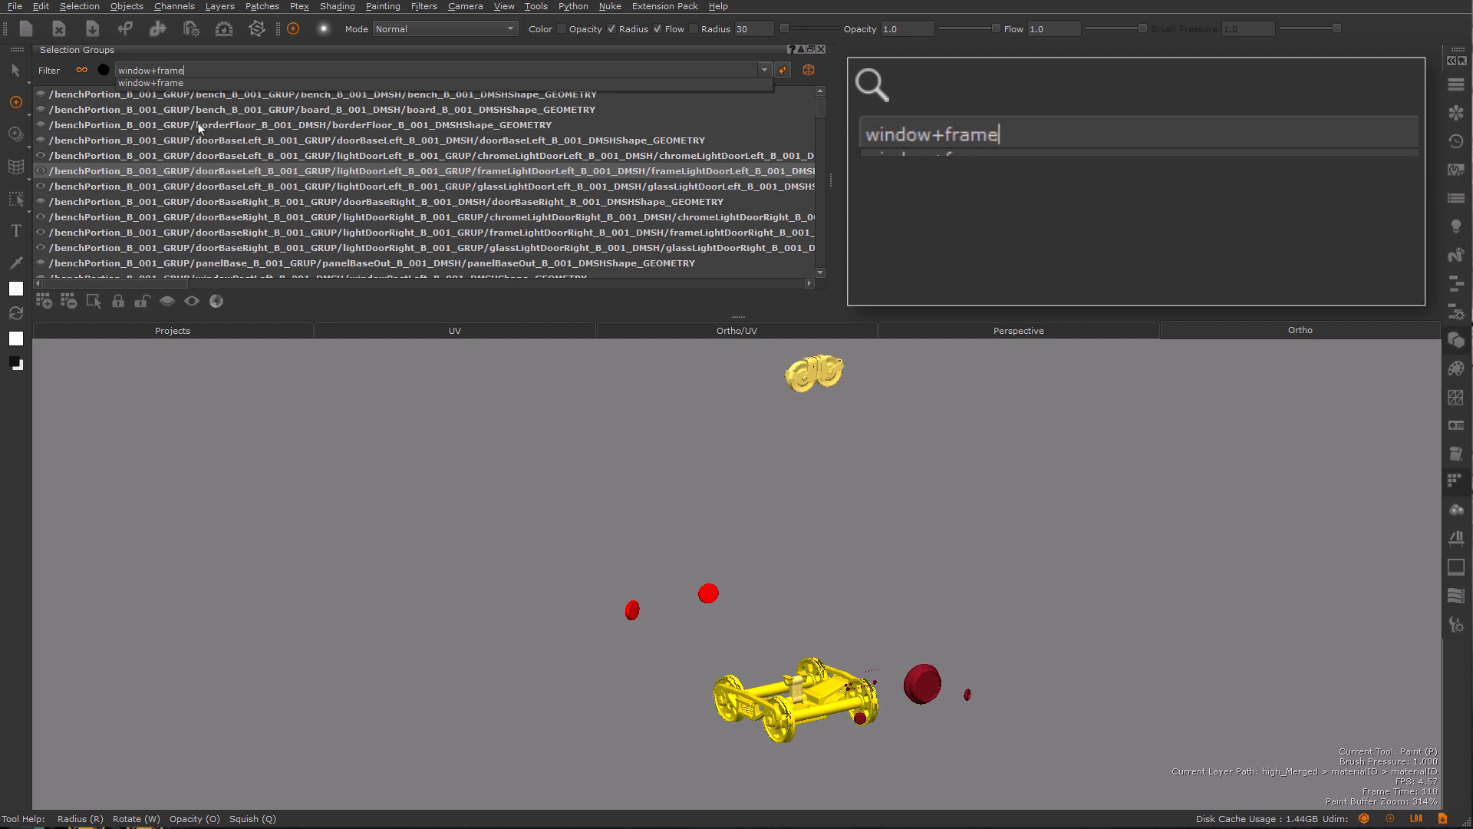
key(Return)
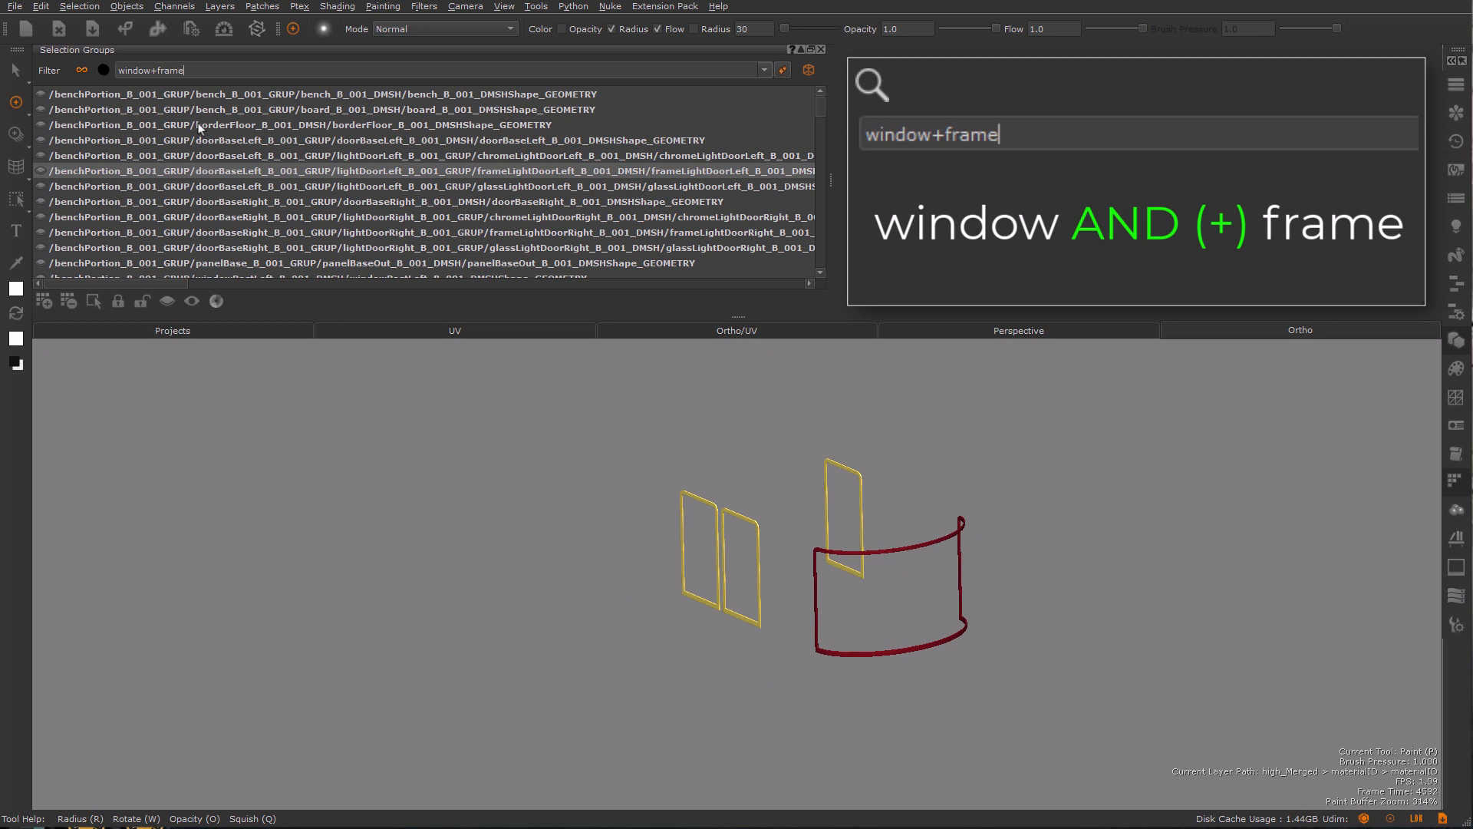
Filter the selection groups by window, and exclude the glass parts with the expression window+!glass
key(ctrl+a)
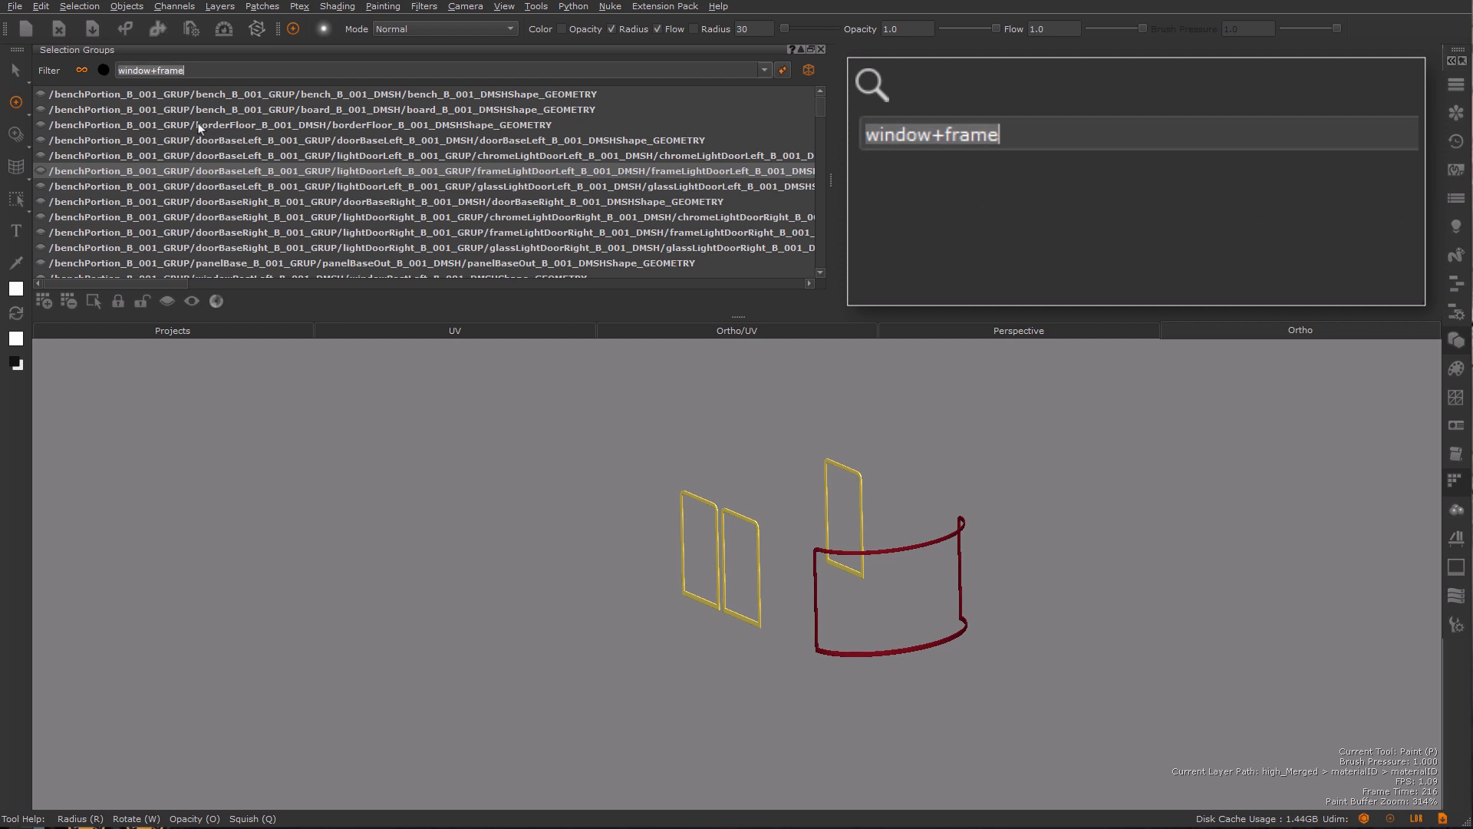
text(window)
key(Return)
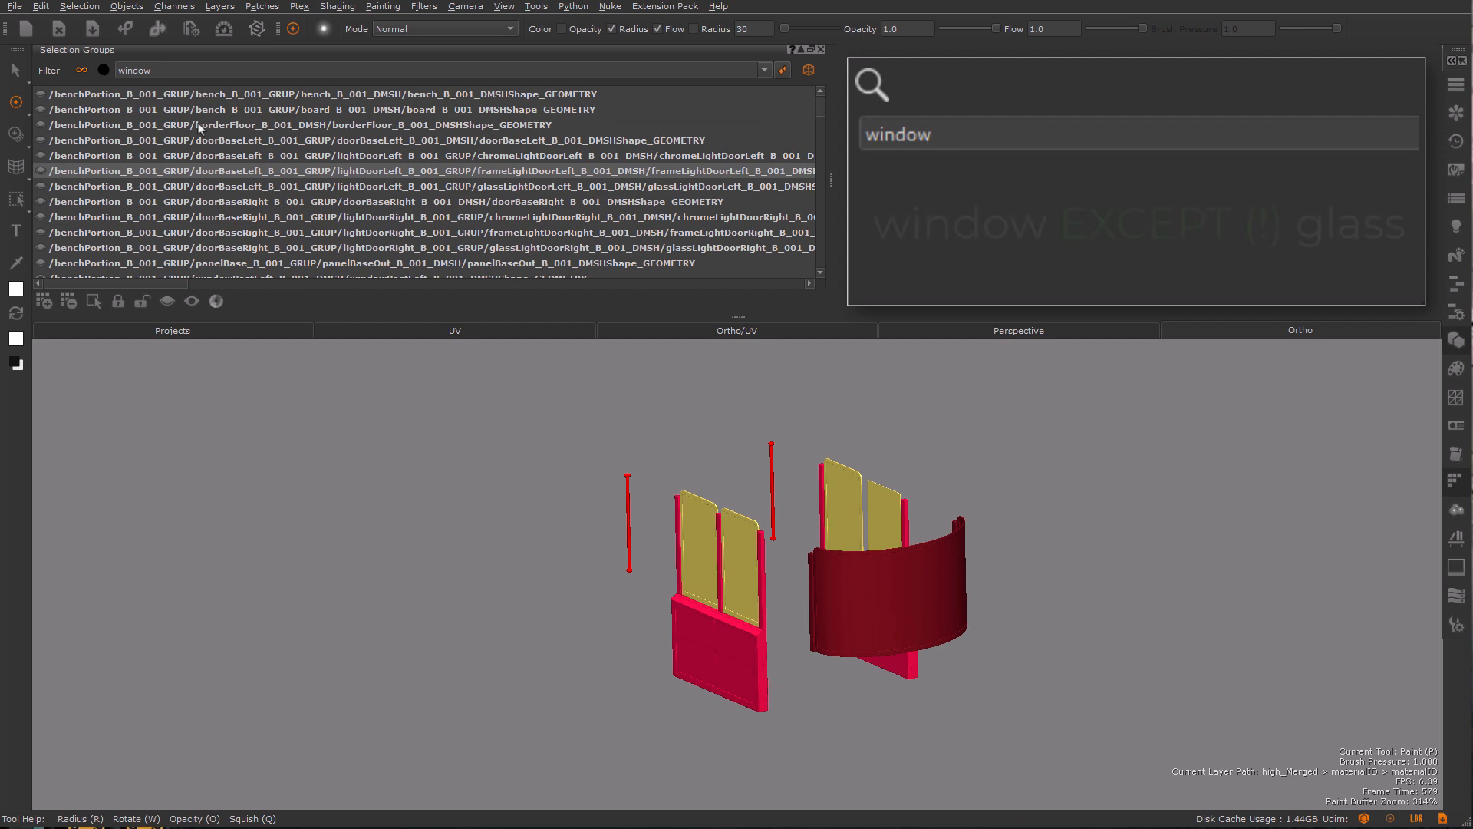
text(+!glass)
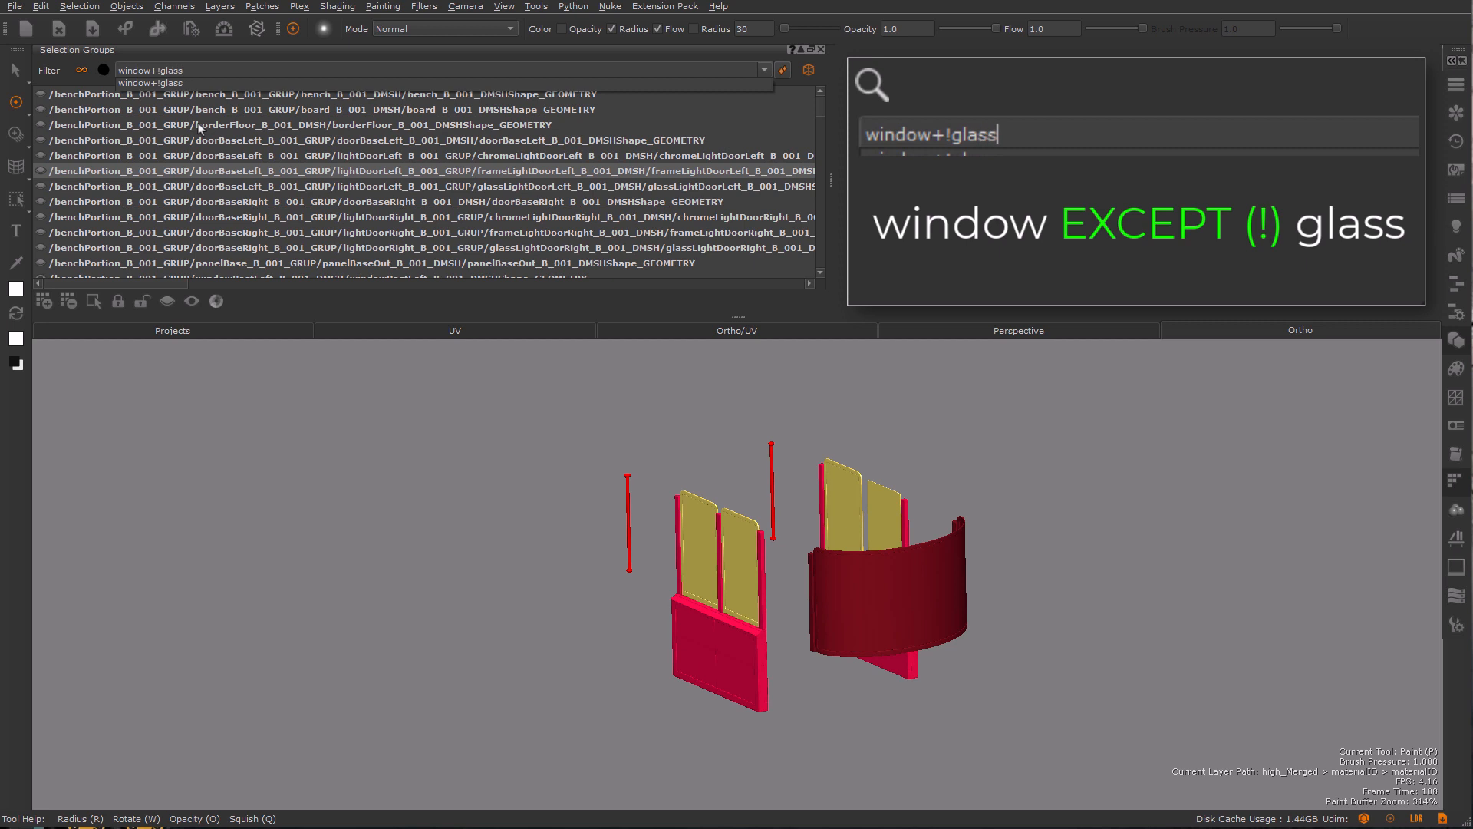
key(Return)
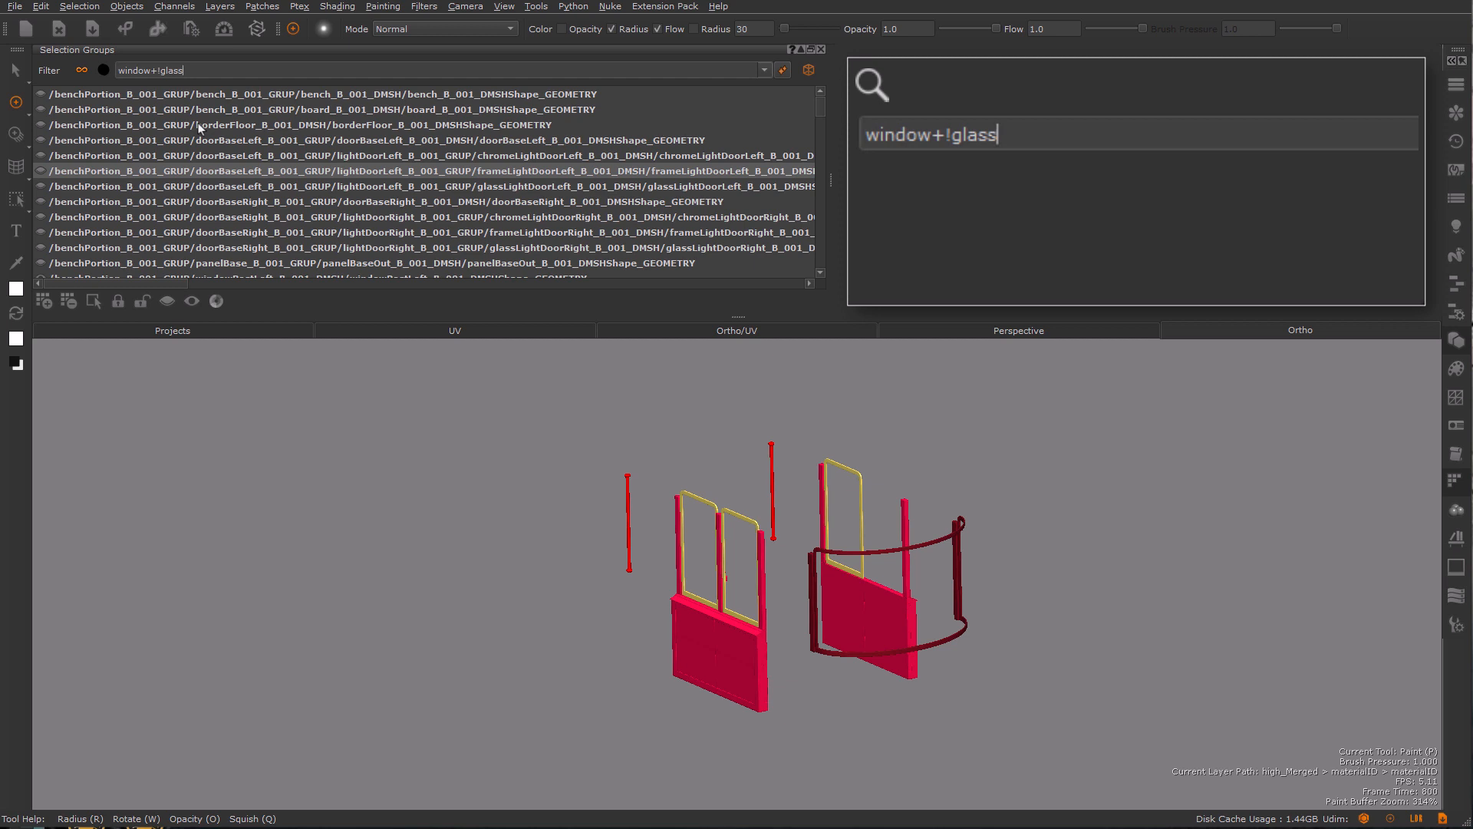
Replace the filter expression with roof to isolate the tram's roof groups
triple_click(392, 71)
key(BackSpace)
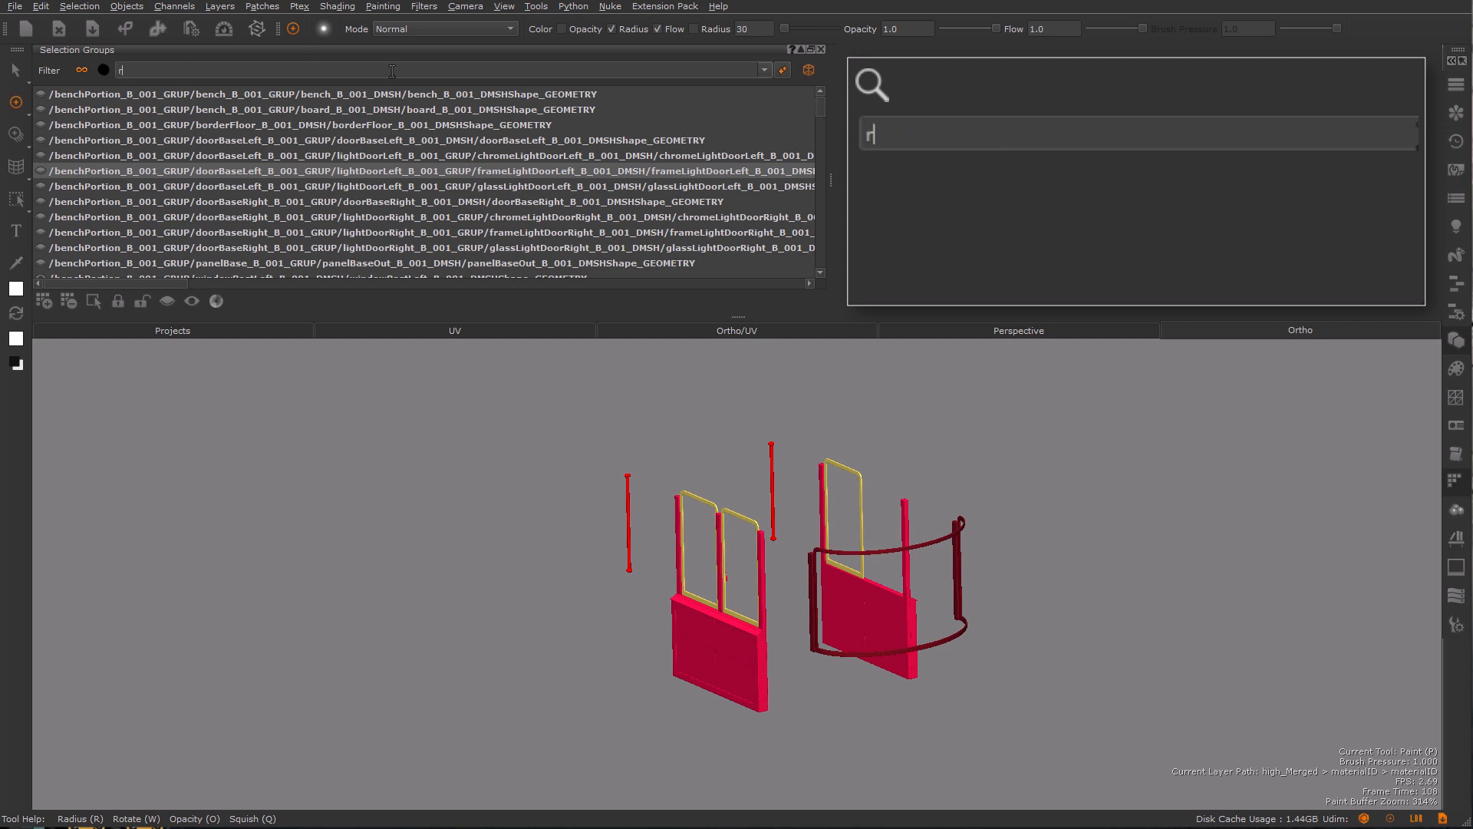
text(roof)
key(Return)
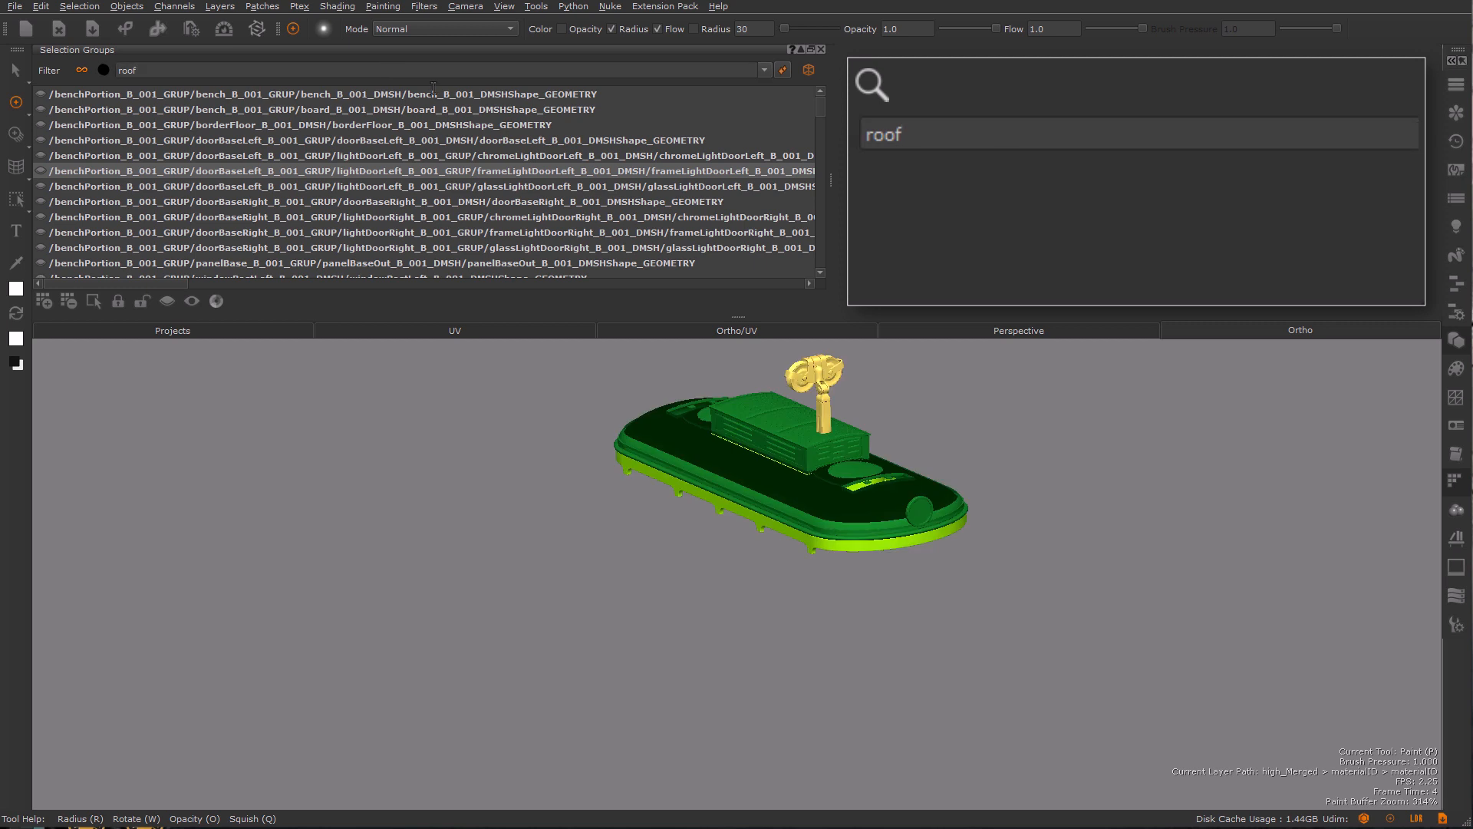
Select the top of roof group in the list, and extend the filter expression to roof+!top of to exclude it
drag(820, 104, 822, 274)
click(94, 253)
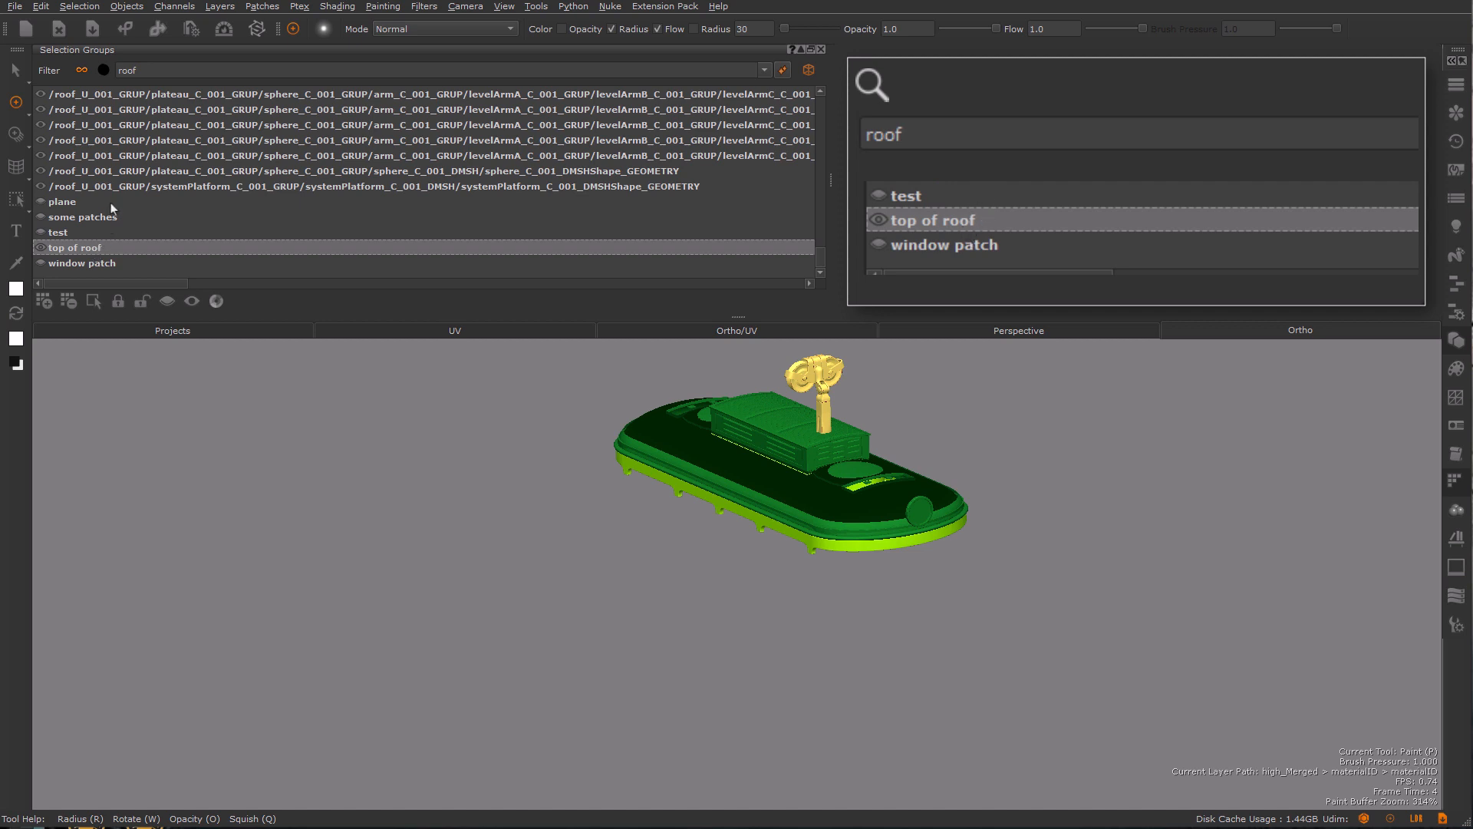
click(175, 71)
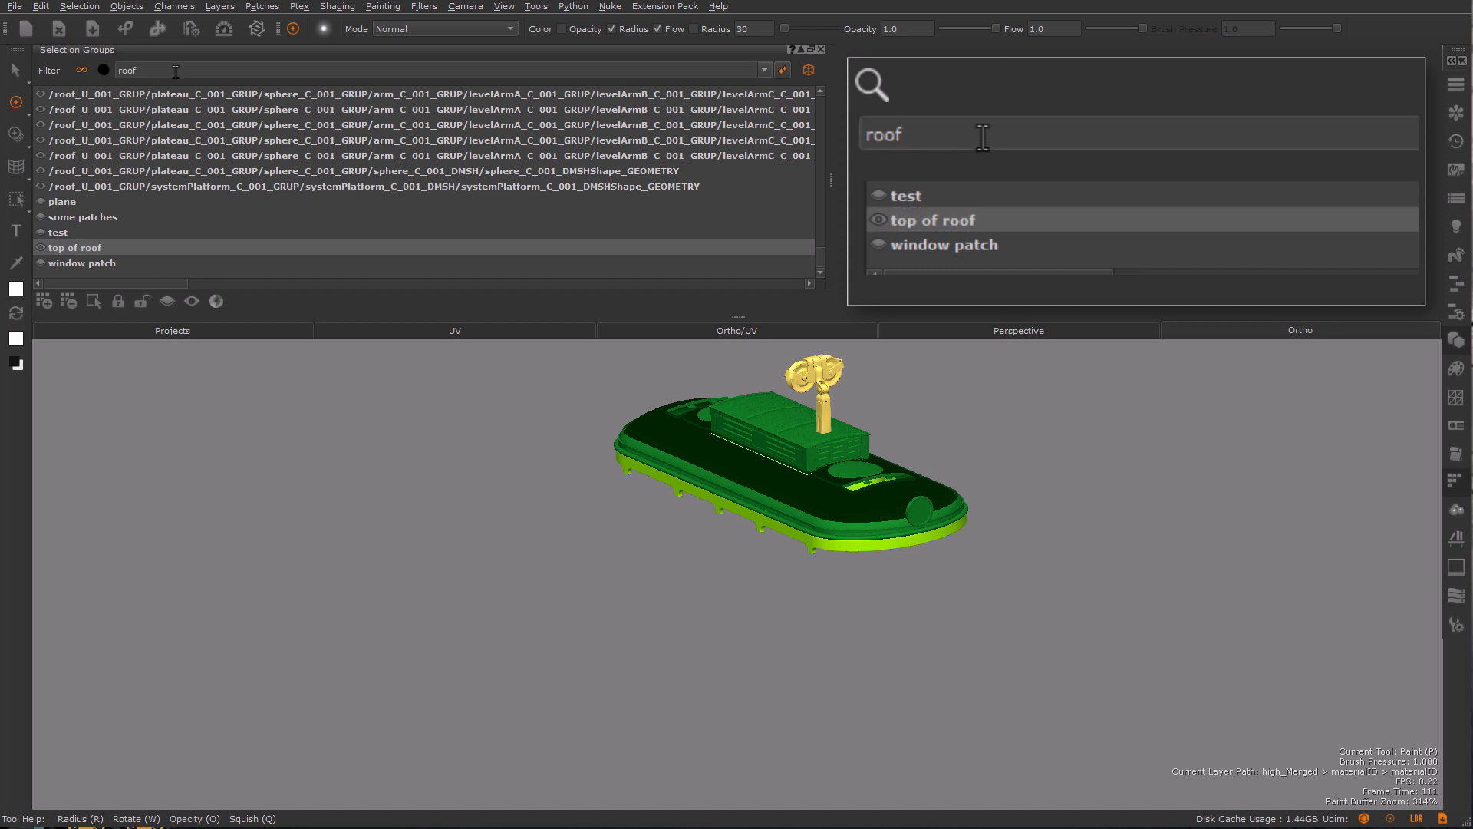
text(+!top of)
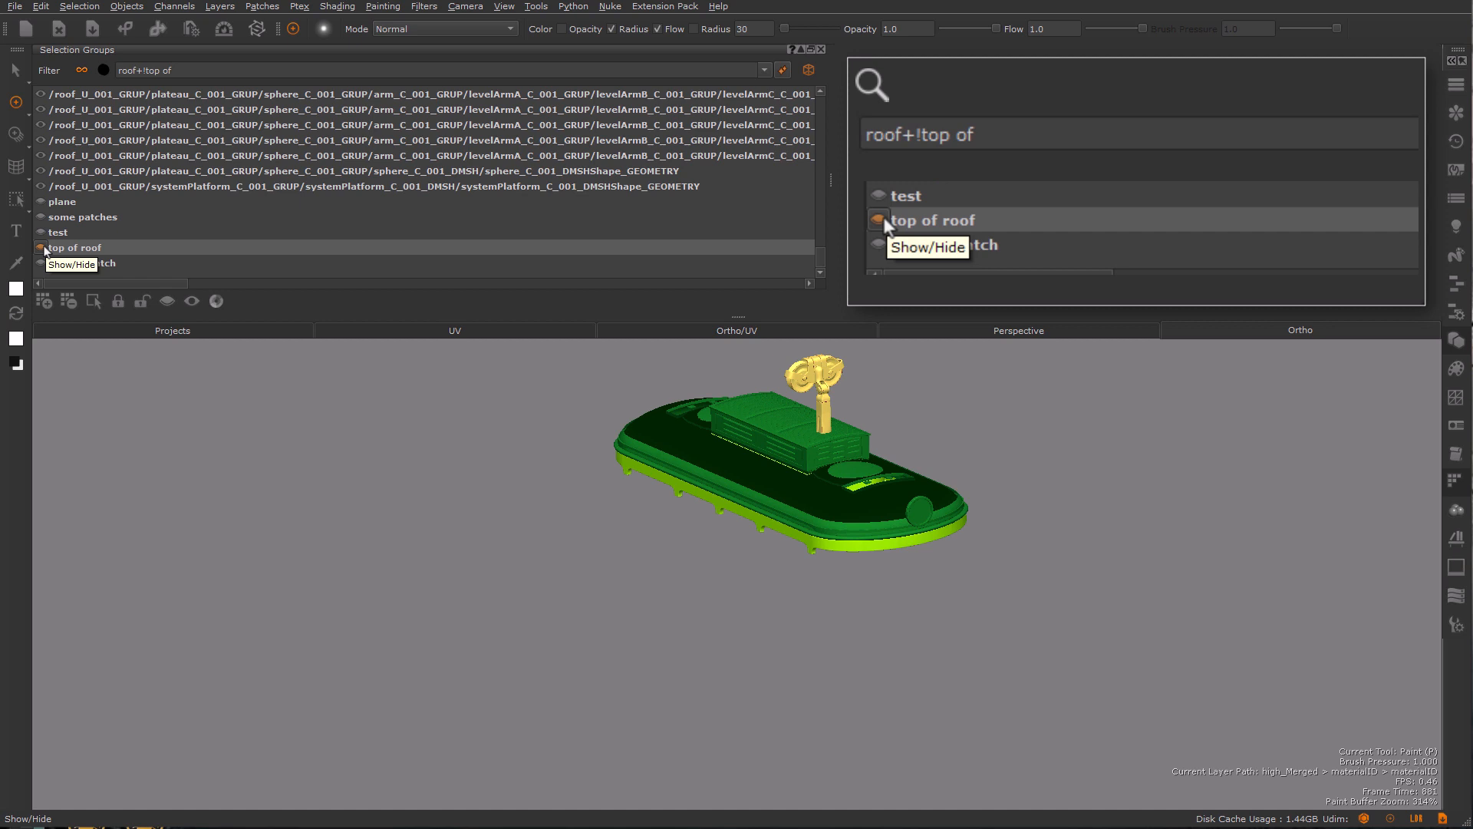
Replace the exclusion part of the filter expression with a minus term so that it reads roof-top of
click(190, 69)
key(shift+Left)
key(shift+Left)
key(shift+Left)
key(shift+Left)
key(shift+Left)
key(shift+Left)
key(shift+Left)
key(shift+Left)
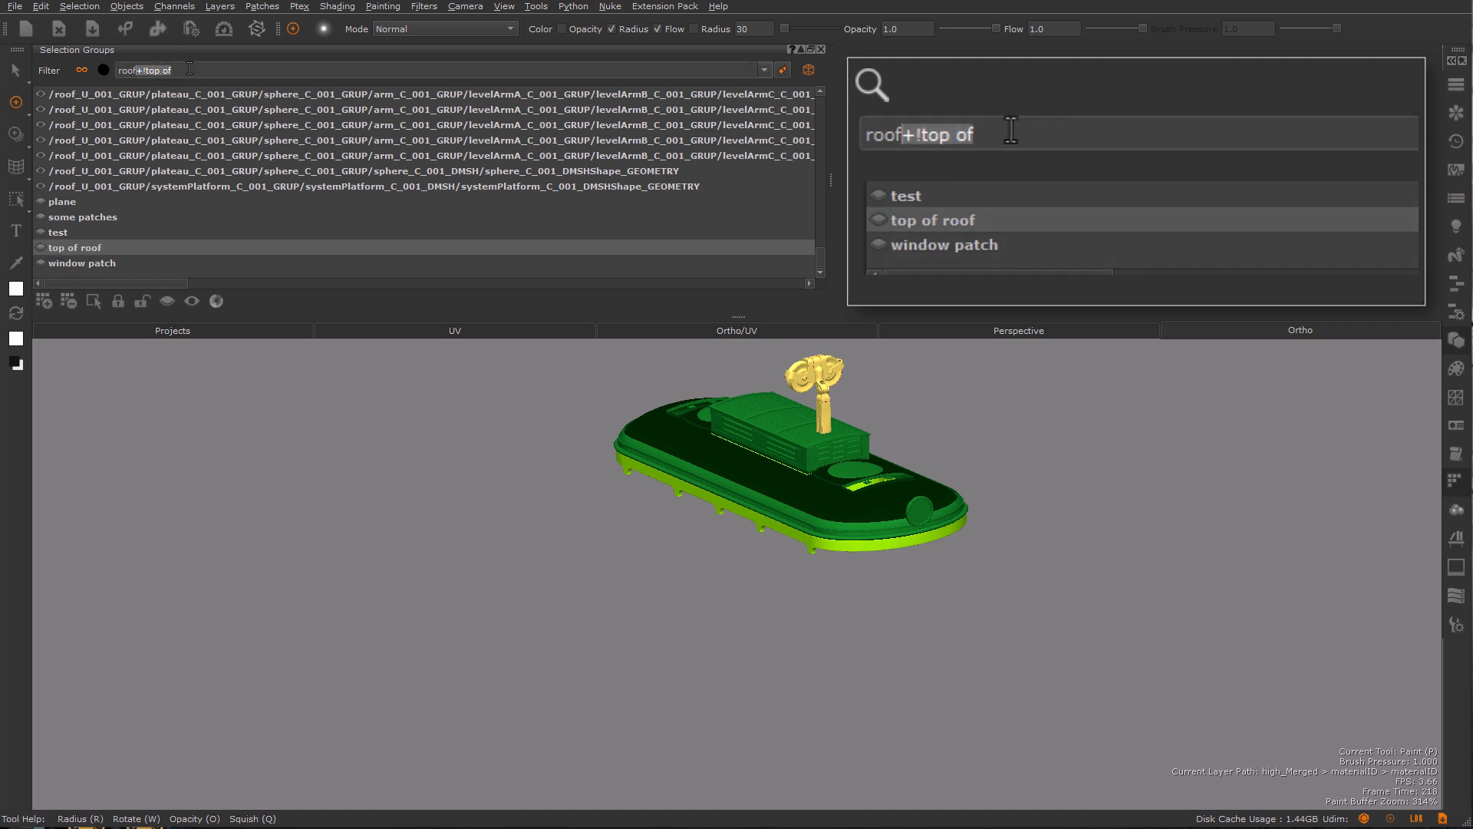
key(BackSpace)
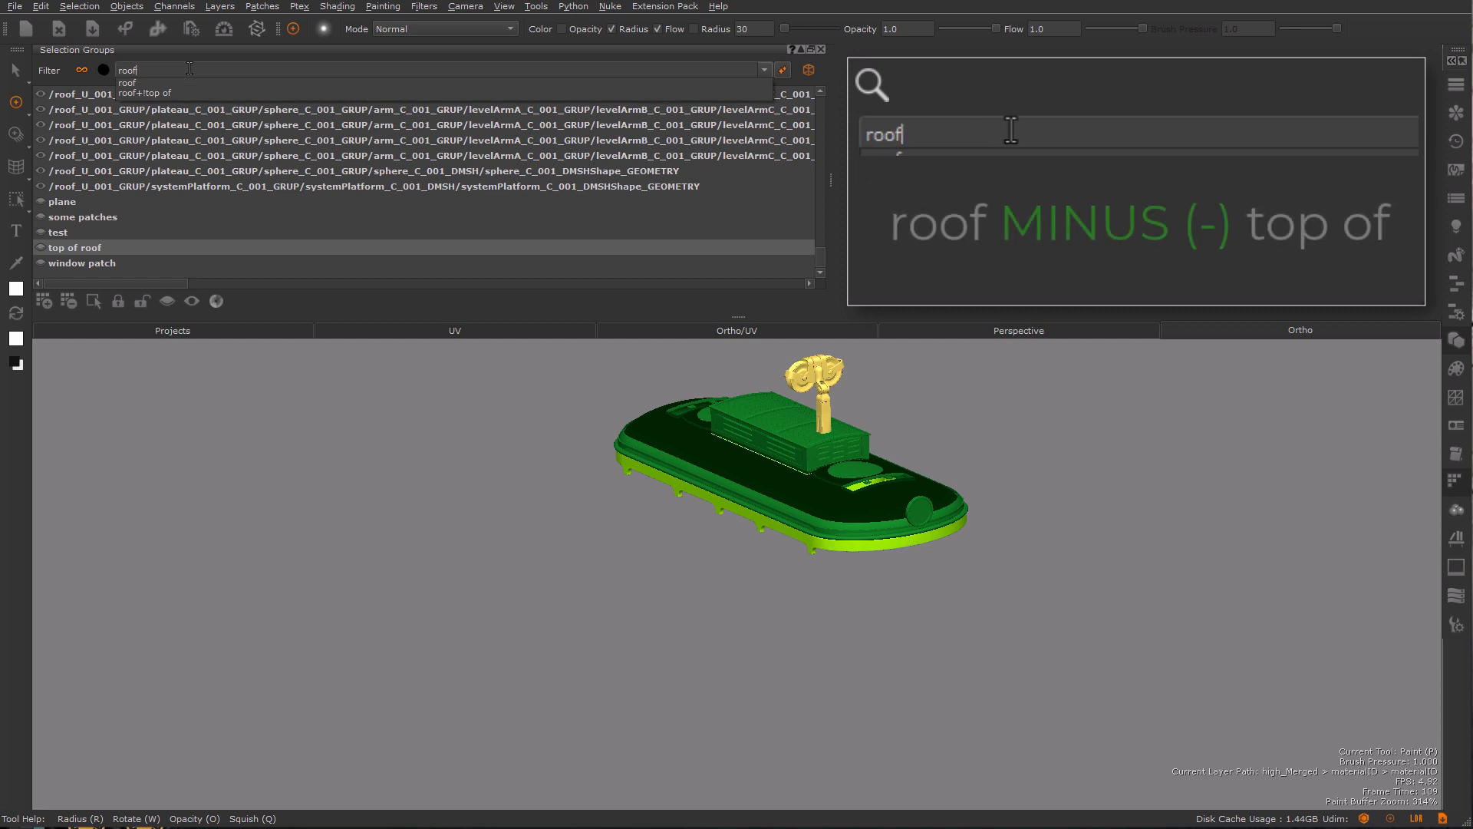
text(-top )
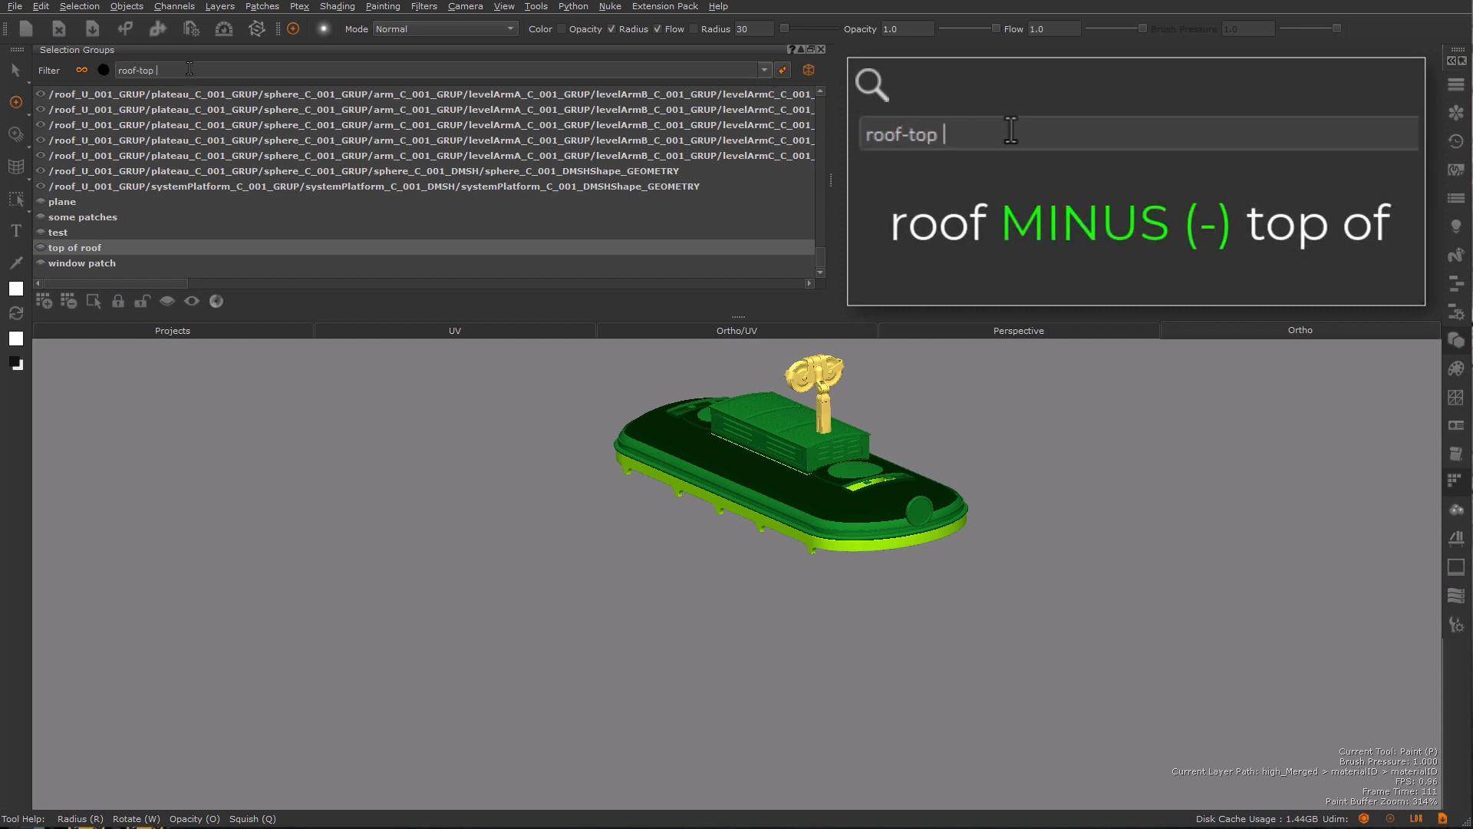
text(of)
key(Return)
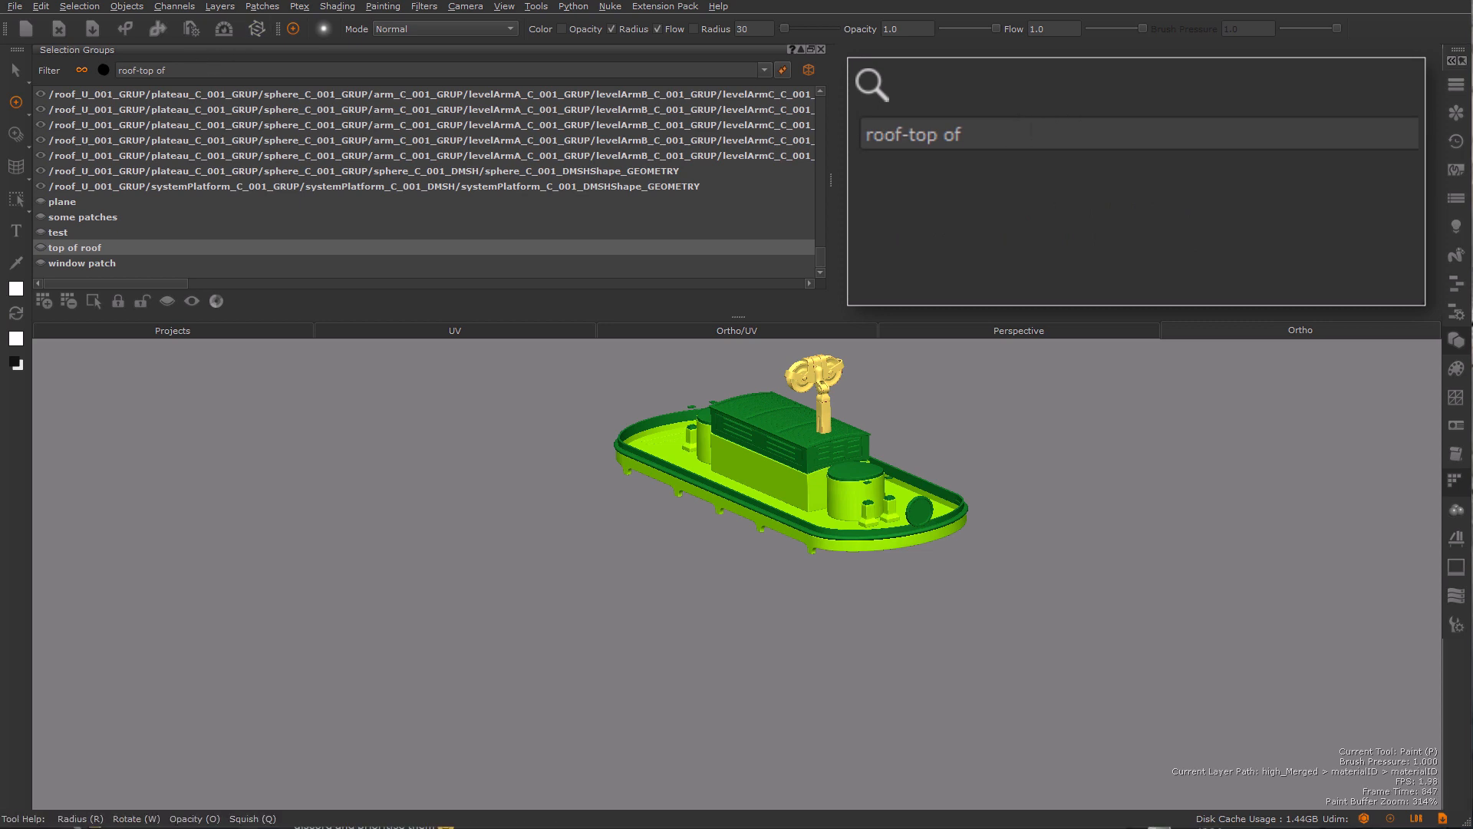
Hide all selection groups with the expression !*, and show them all again with the expression *
click(84, 70)
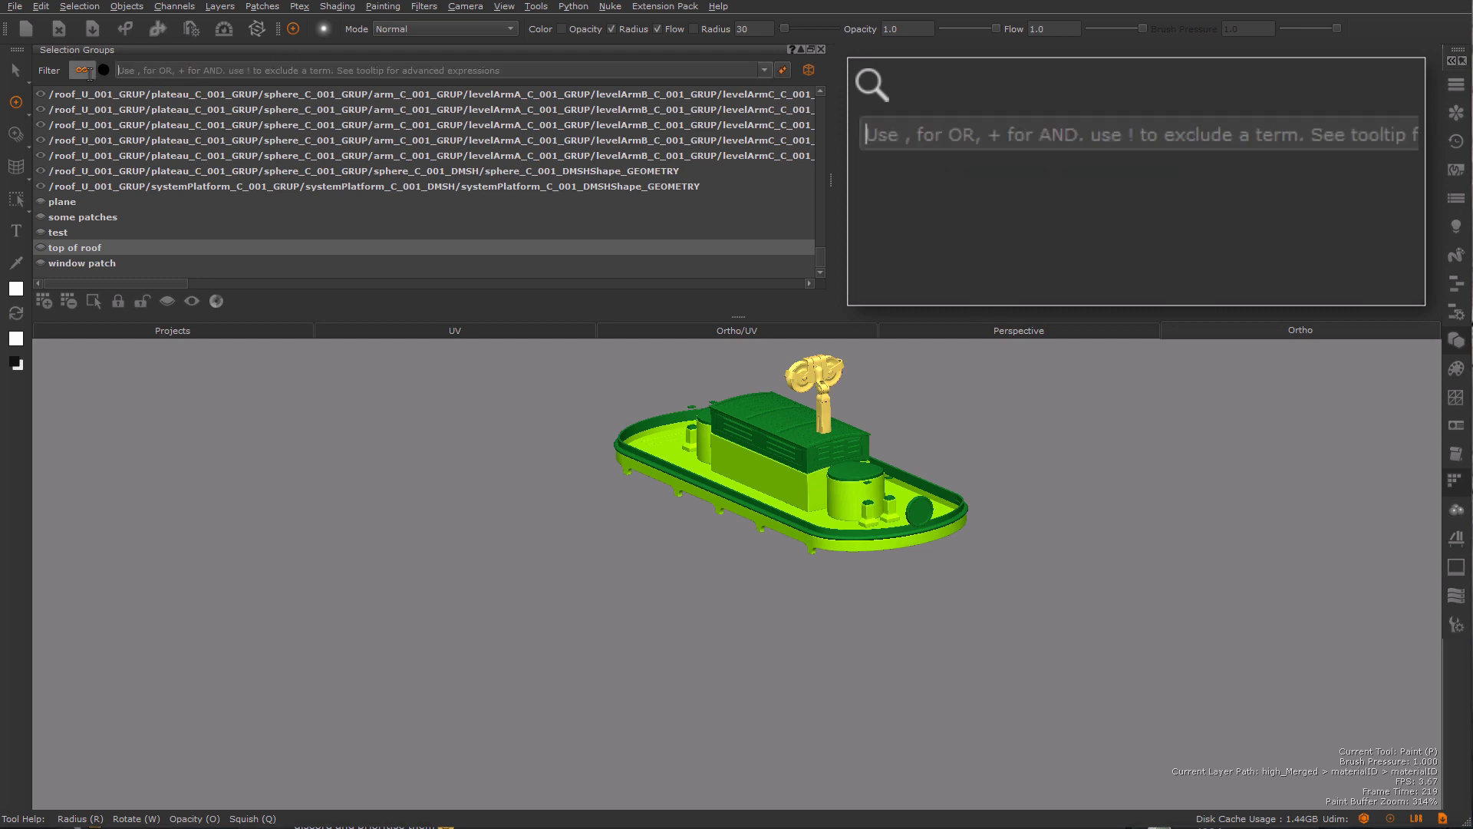
text(!)
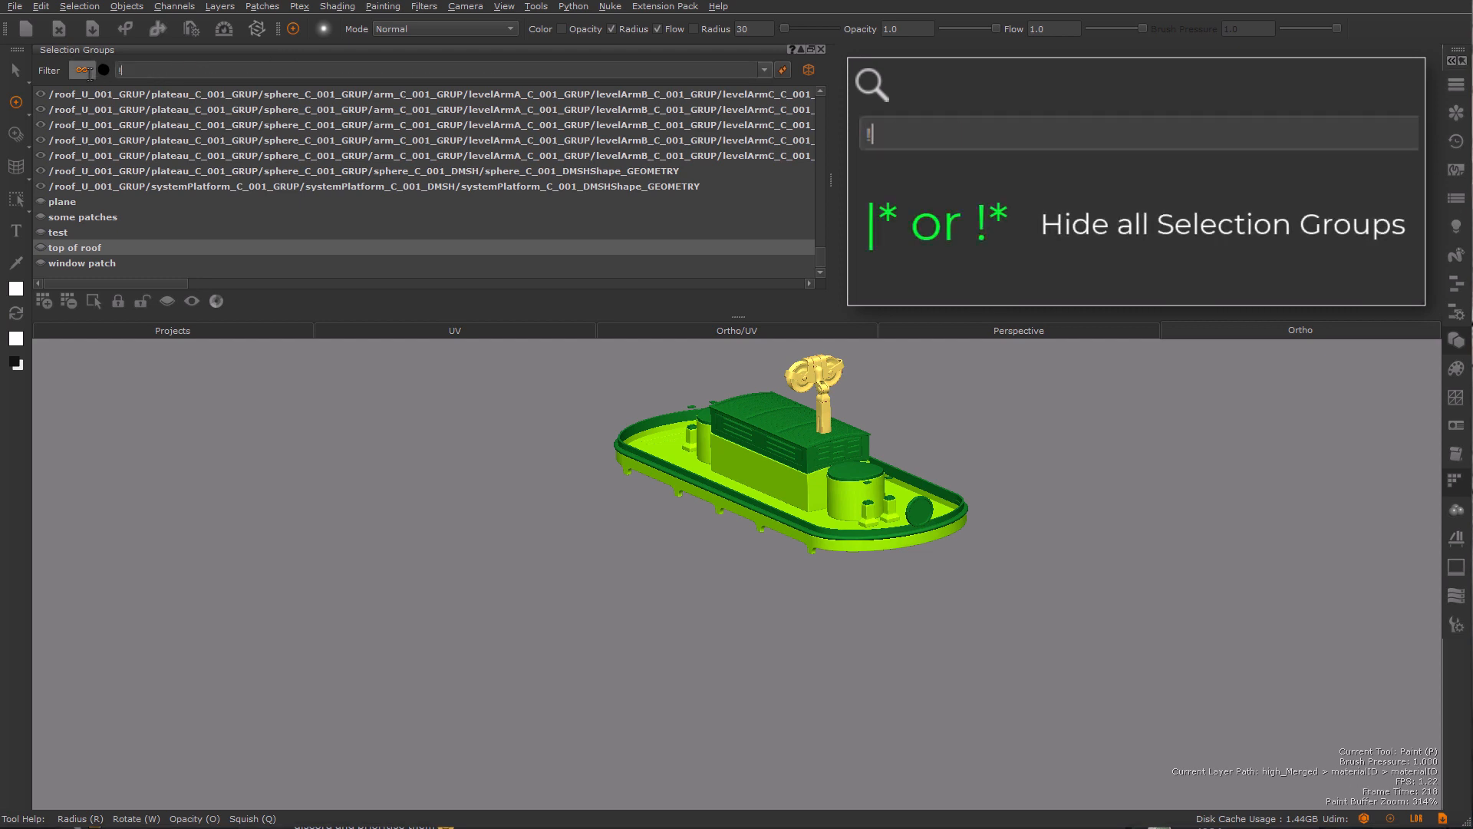
text(*)
key(Return)
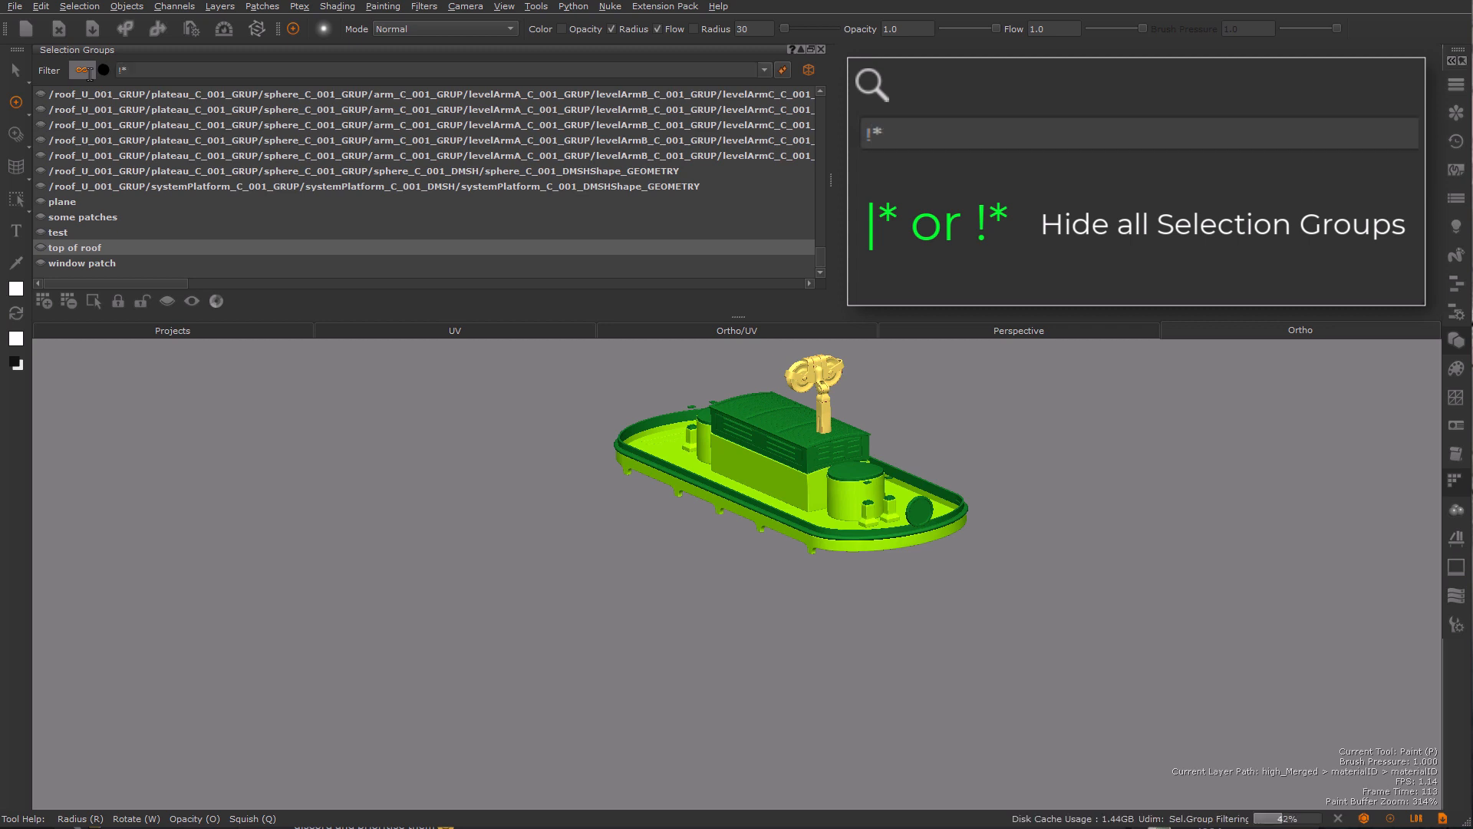
double_click(135, 71)
text(*)
key(Return)
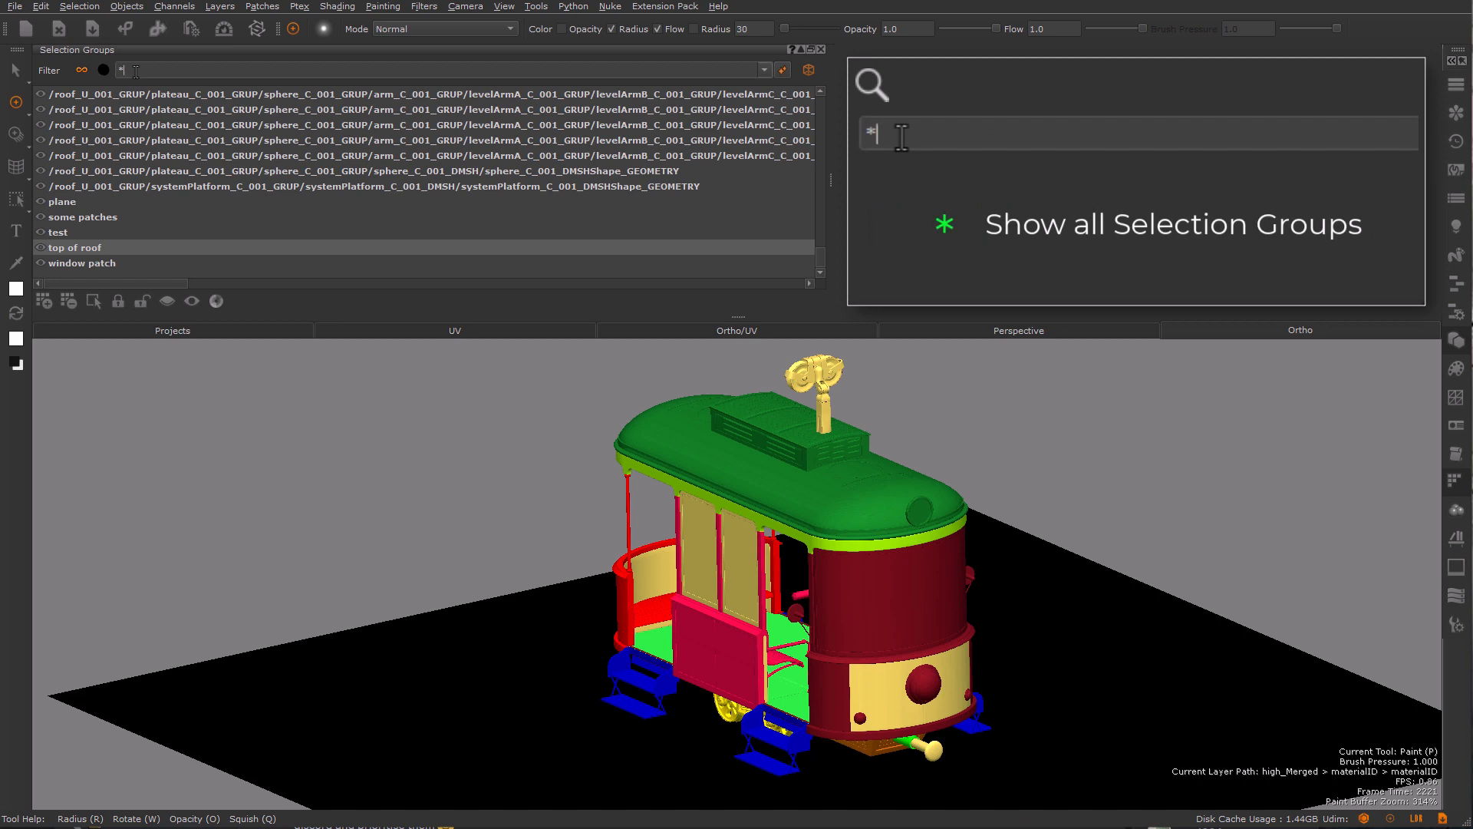
Replace the filter expression with ` to invert the visibility states of the selection groups
key(BackSpace)
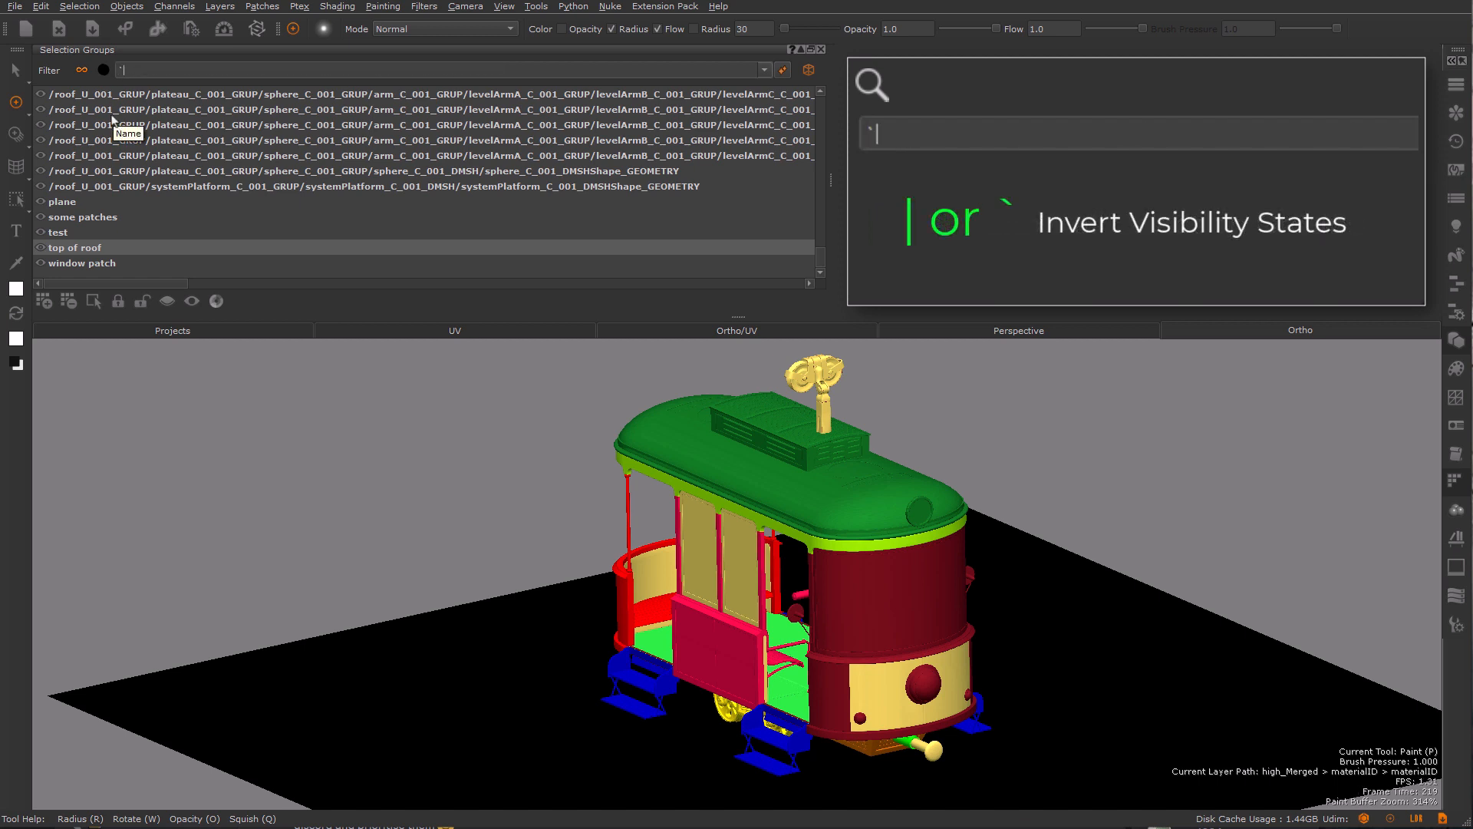
text(`)
key(grave)
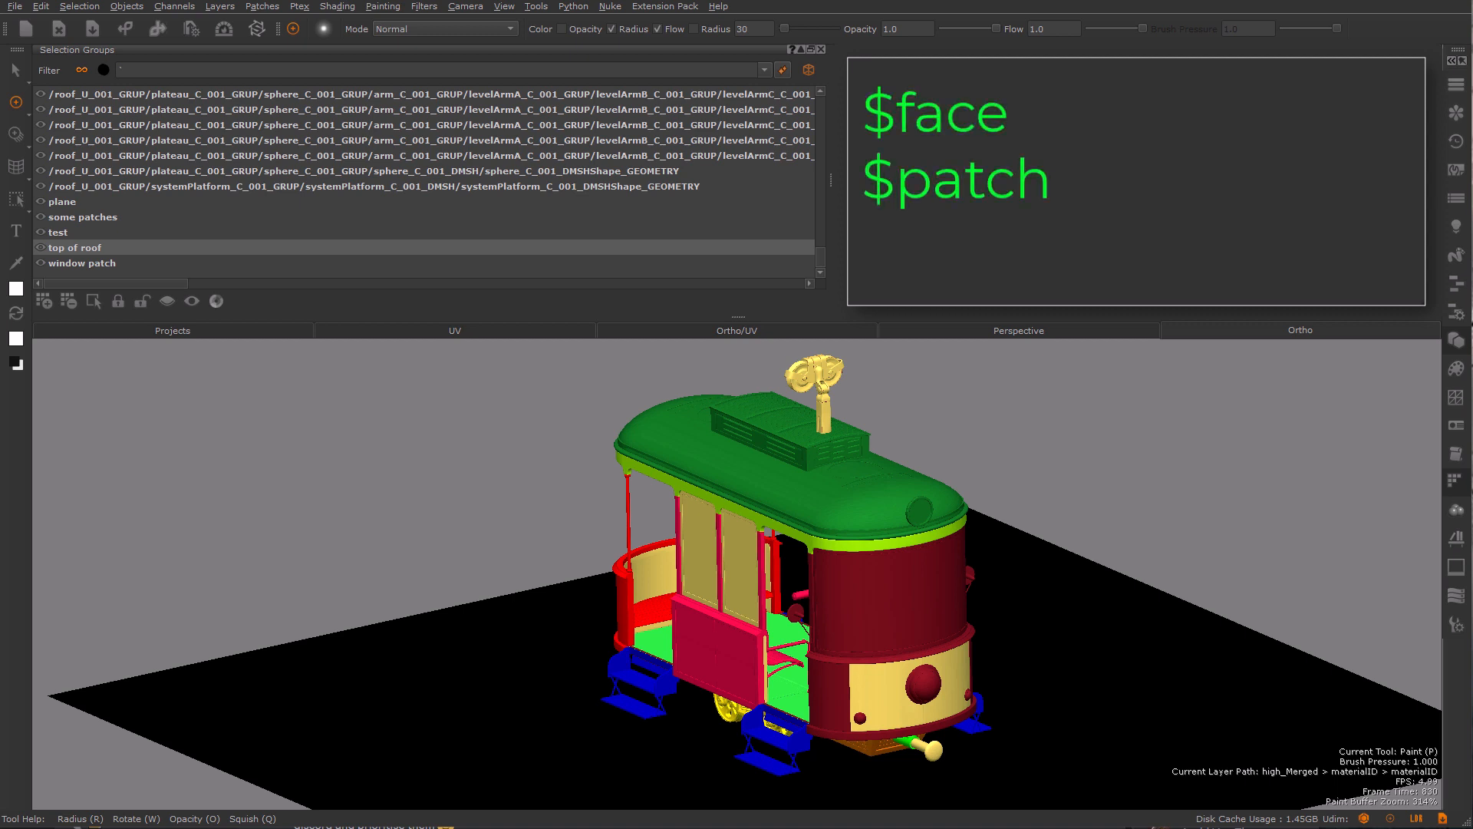
Check the available group type filters, filter for face groups with $face, and invert the variable to !$face
click(88, 69)
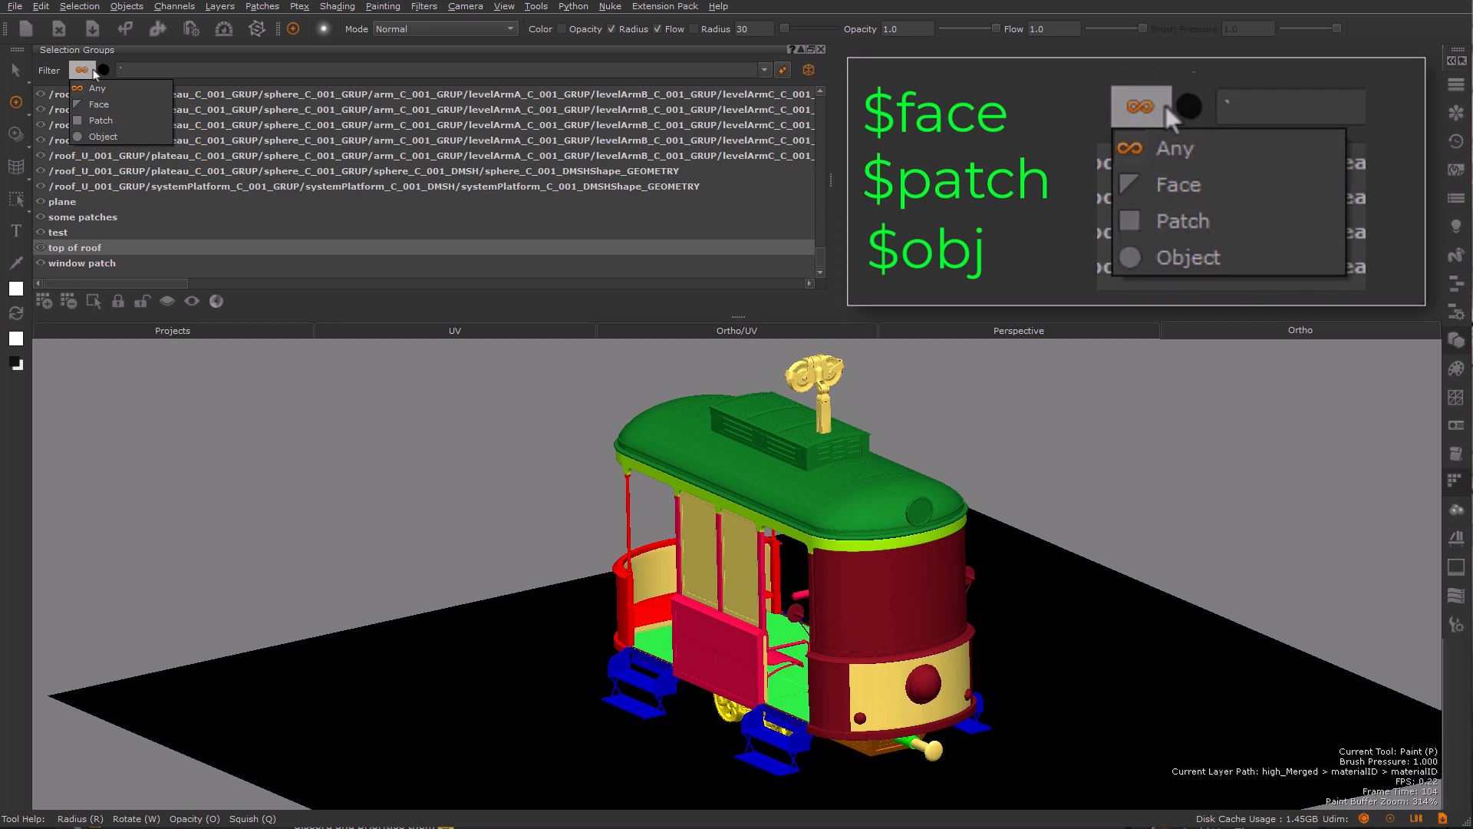
click(141, 69)
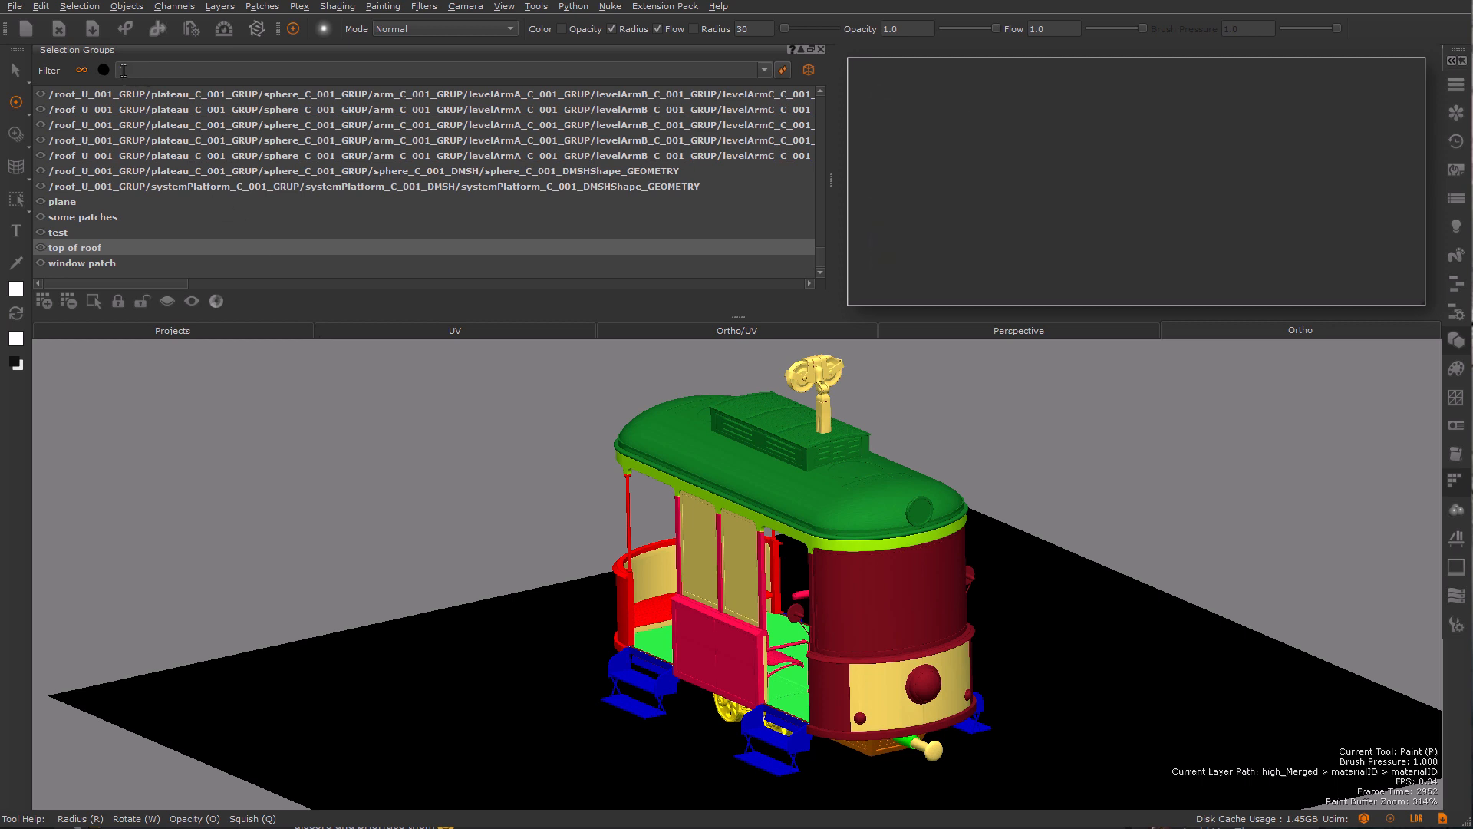
key(BackSpace)
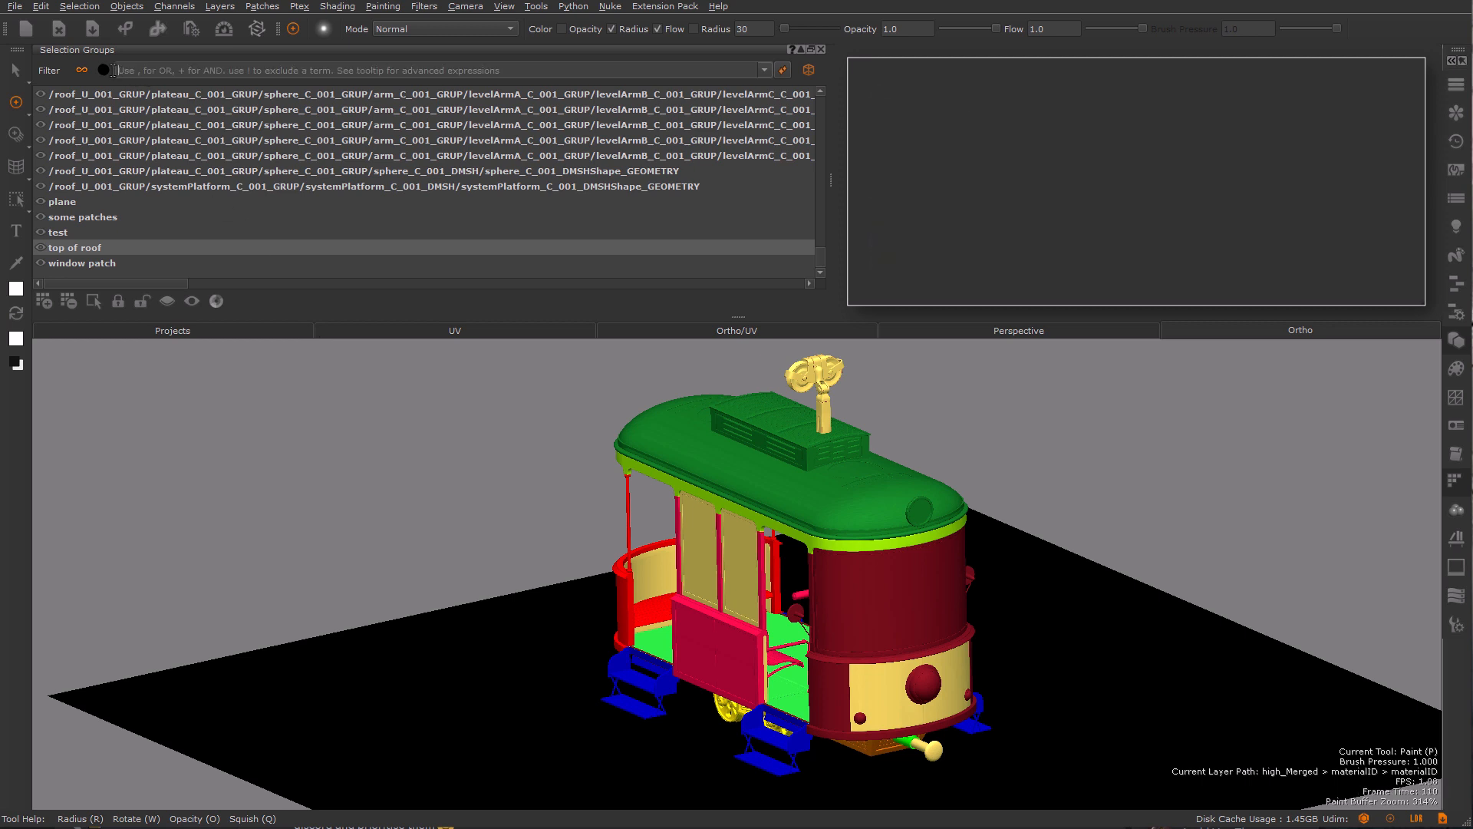
text($face)
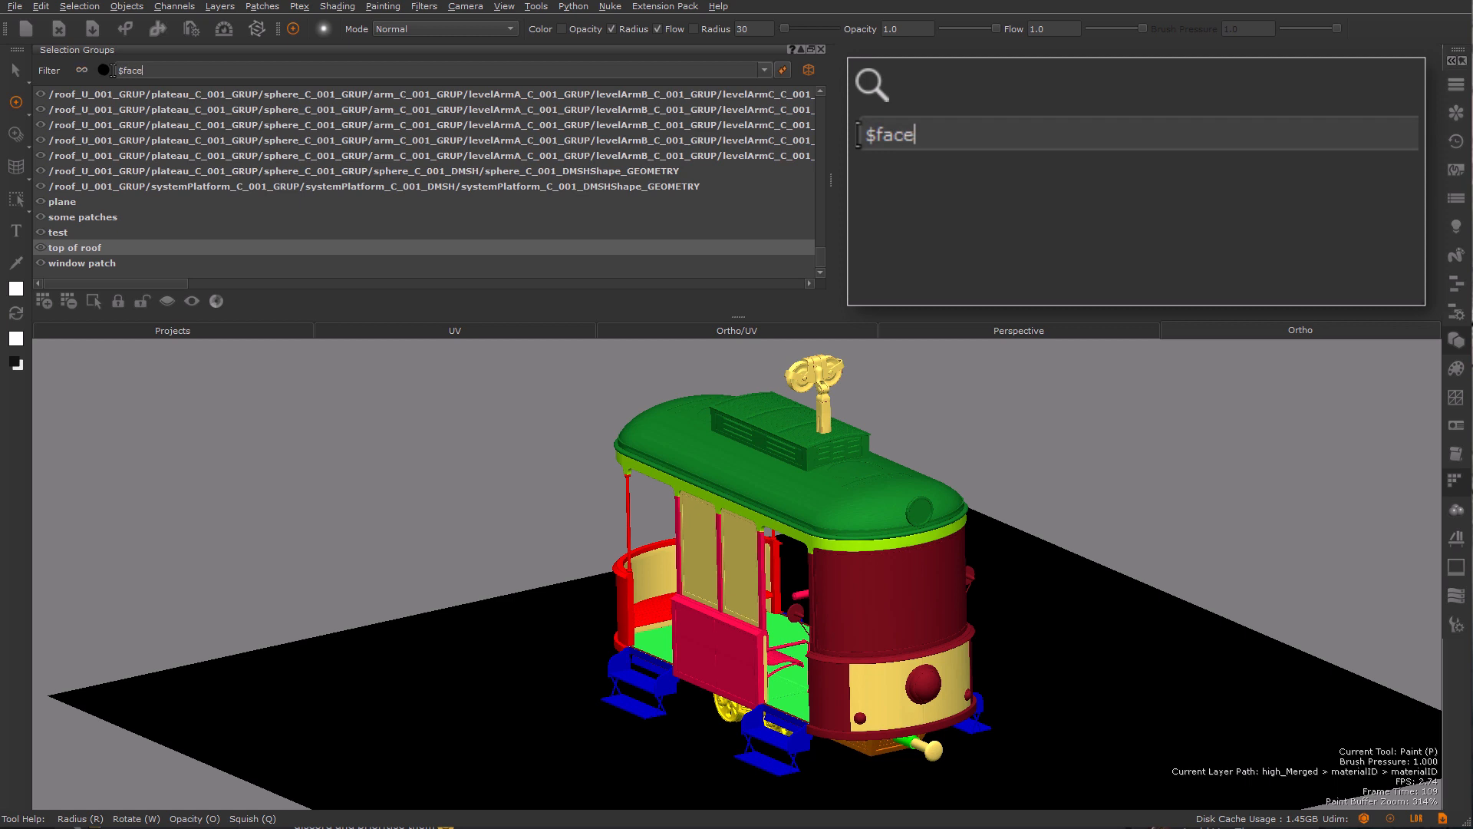
key(Return)
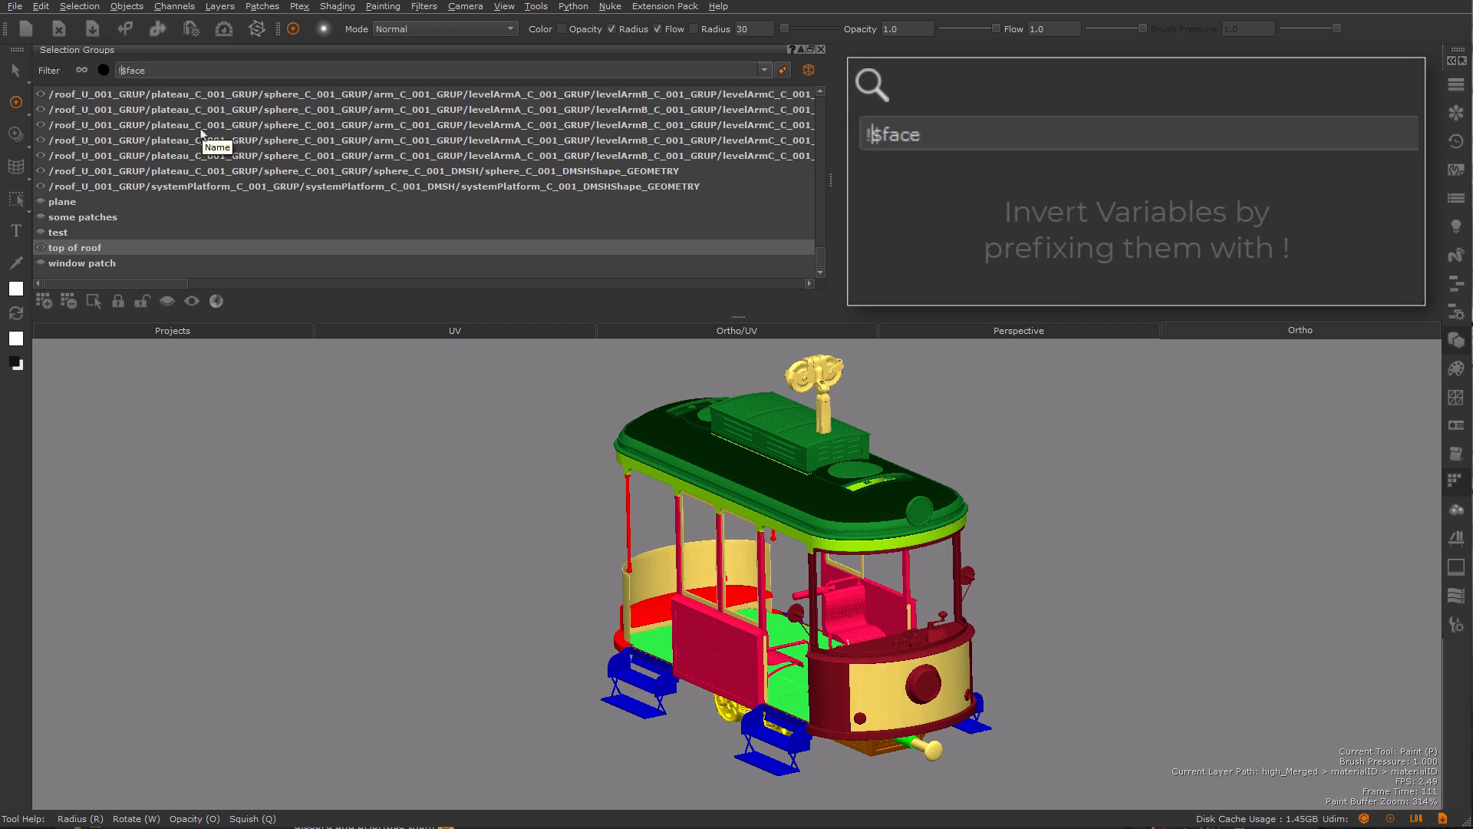
key(Home)
text(!)
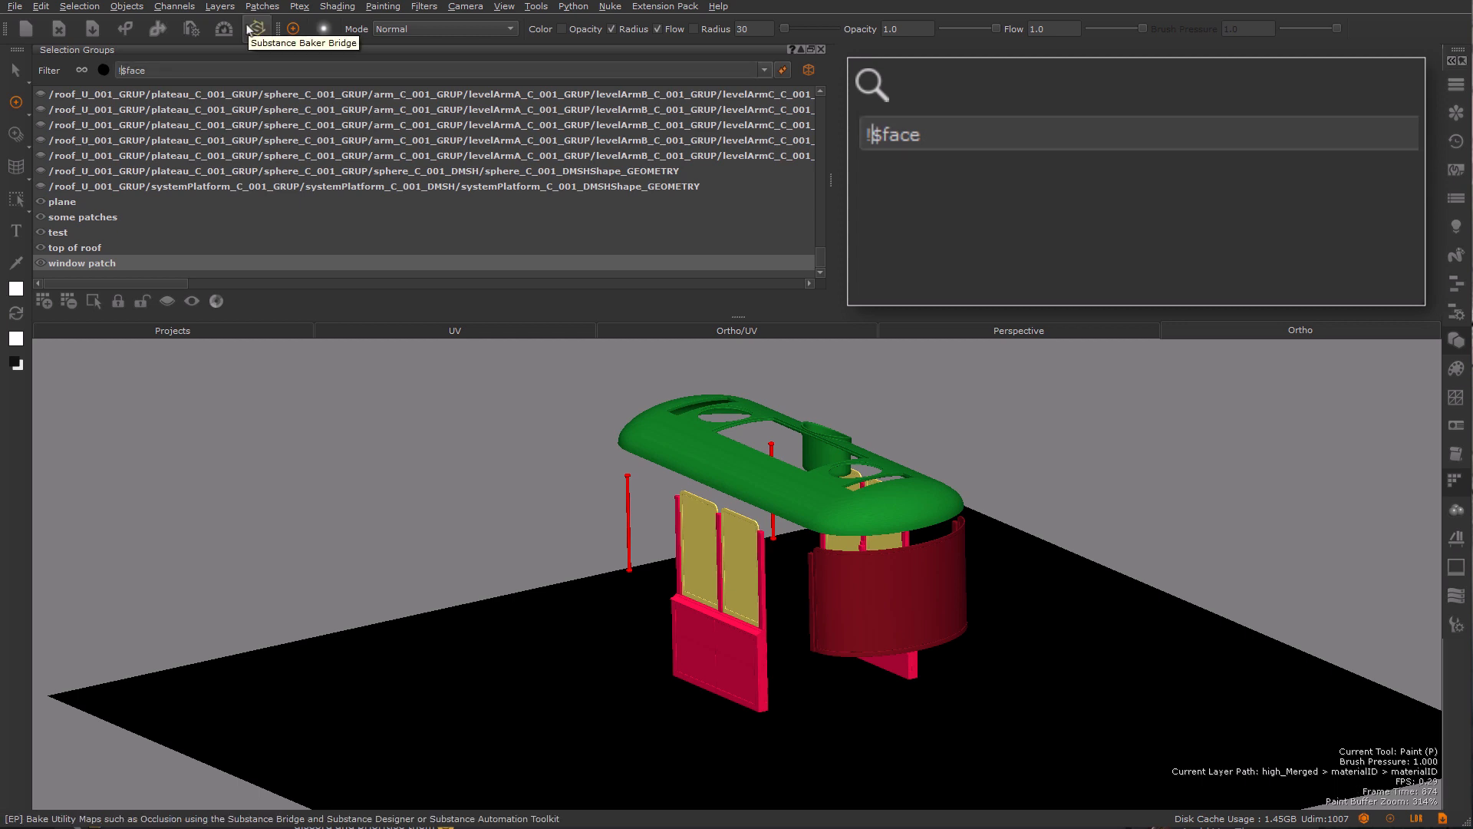
Replace the filter expression with $face,window,wheel,plane+$obj and apply it to the selection groups
drag(166, 71, 118, 71)
key(BackSpace)
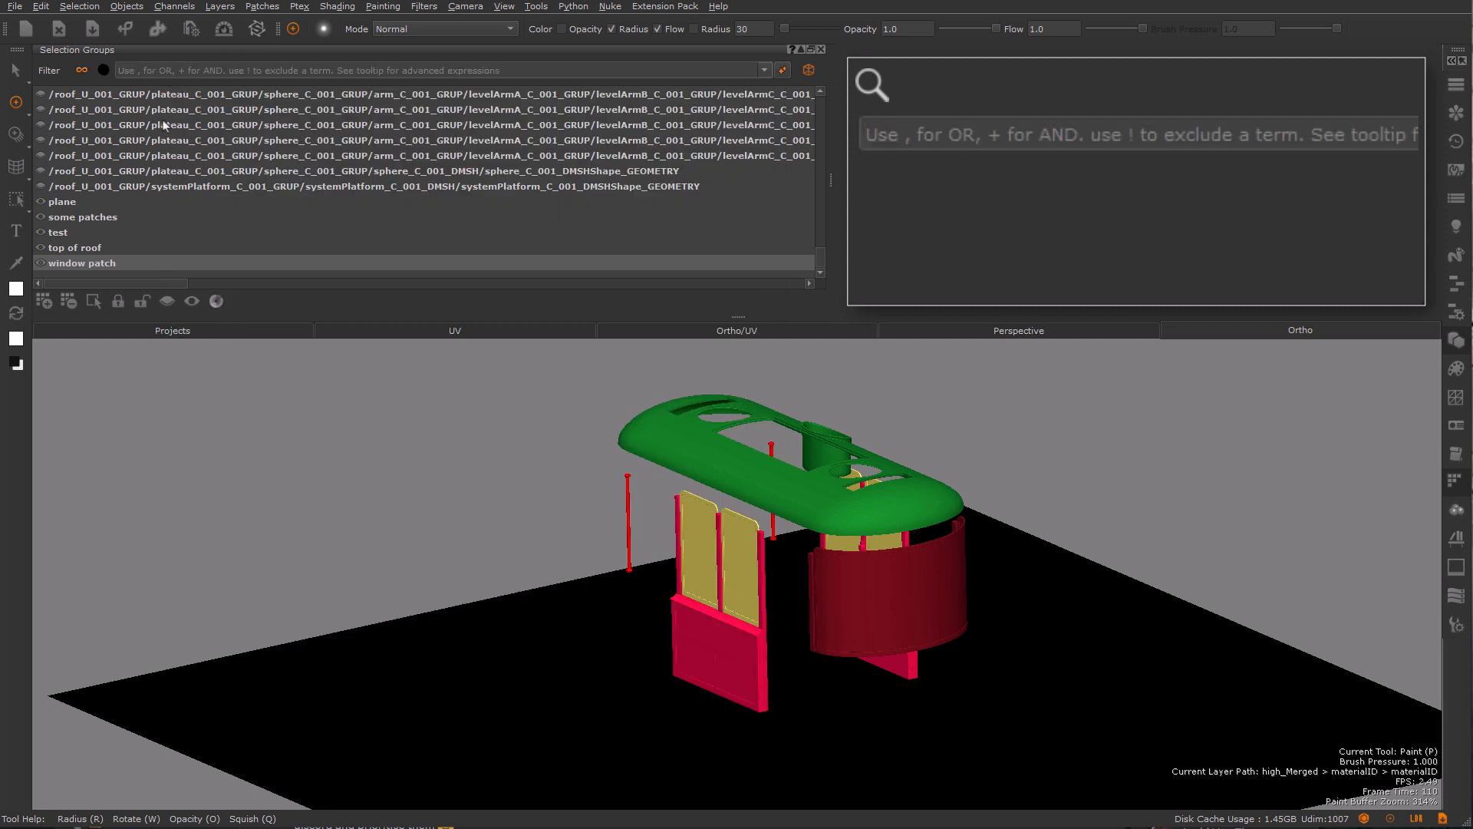
text($)
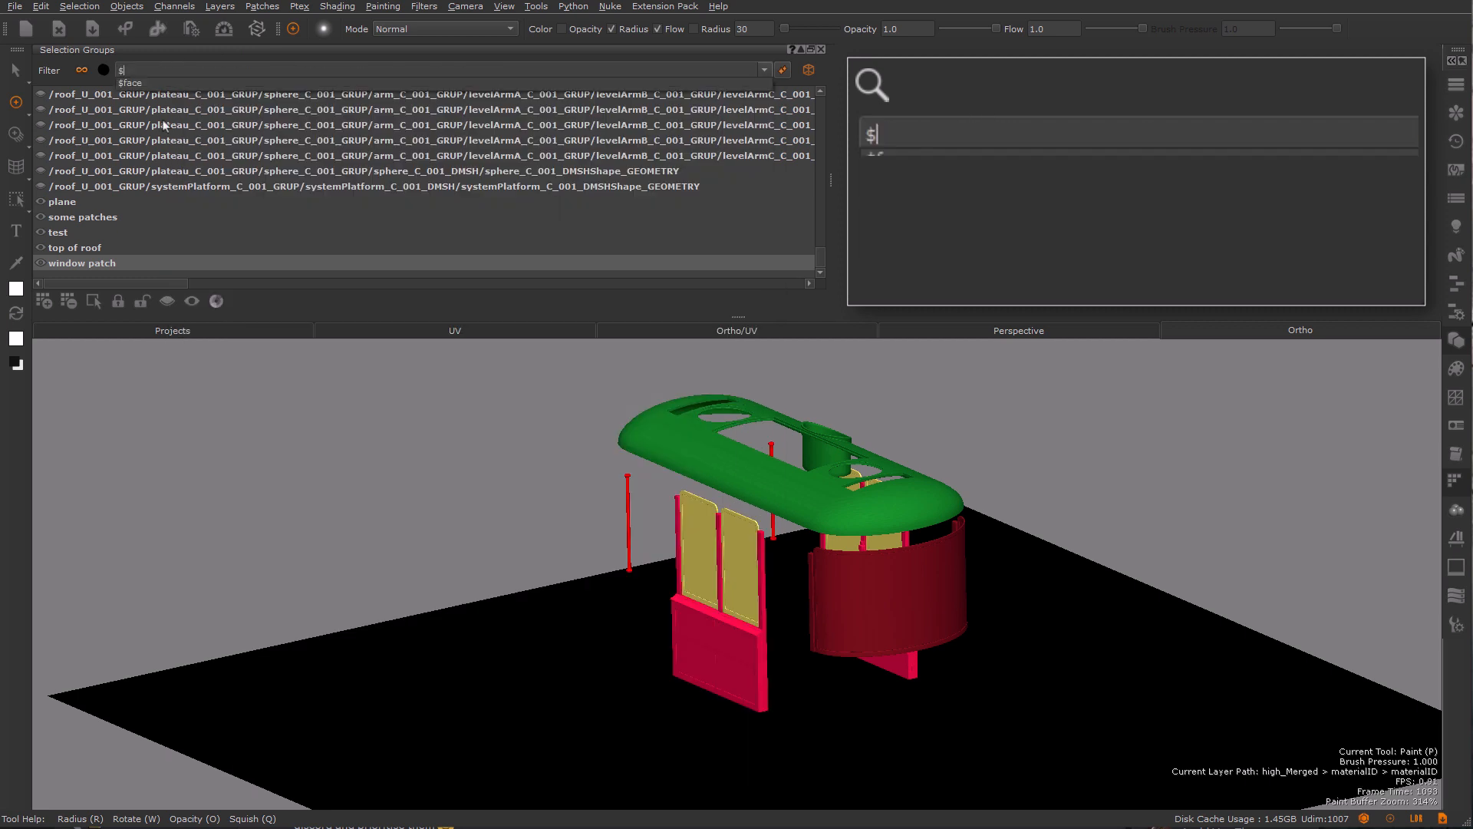
text(face,wi)
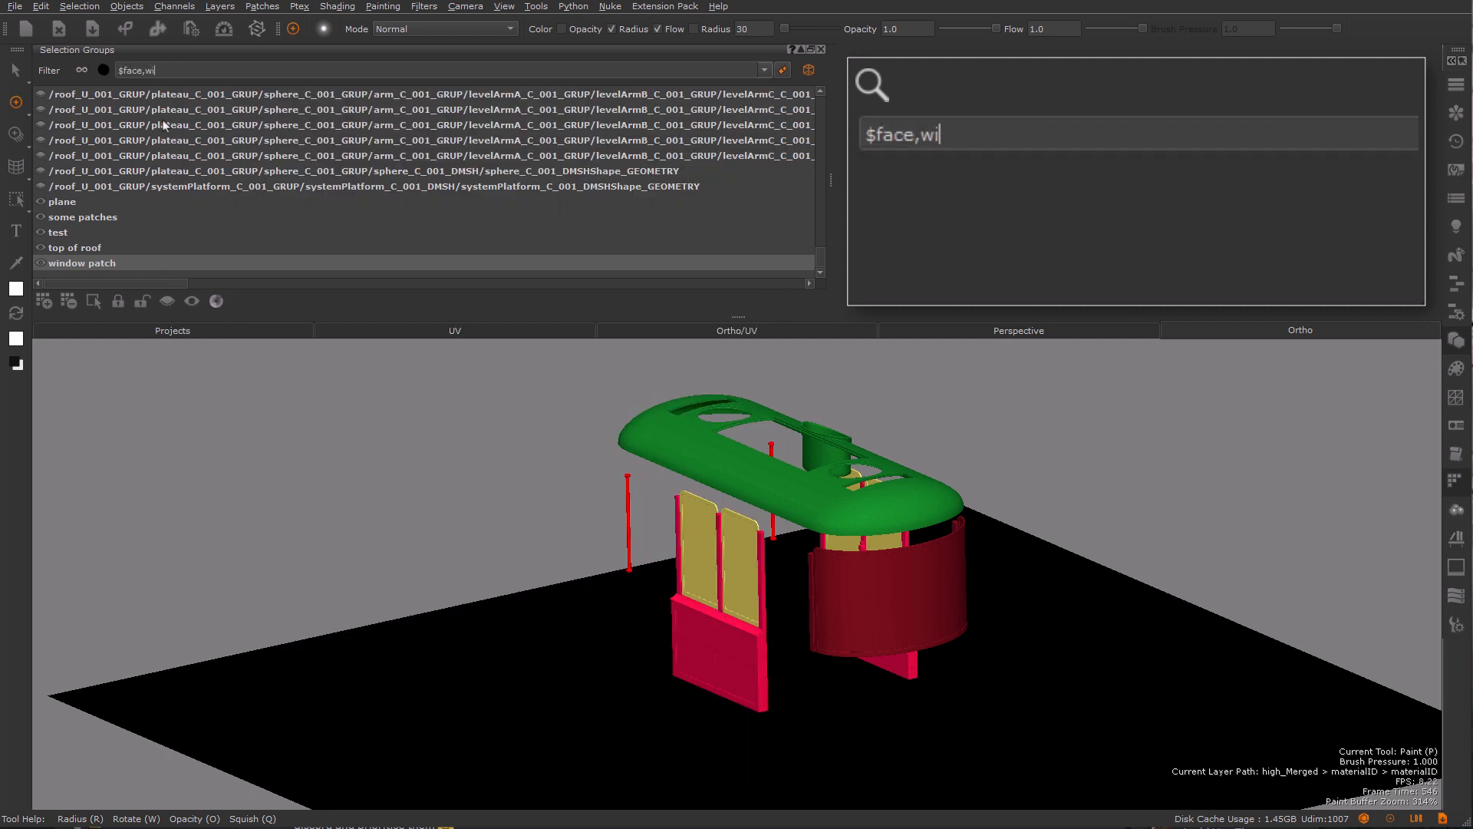
text(ndow,whe)
key(BackSpace)
text(heel,pl)
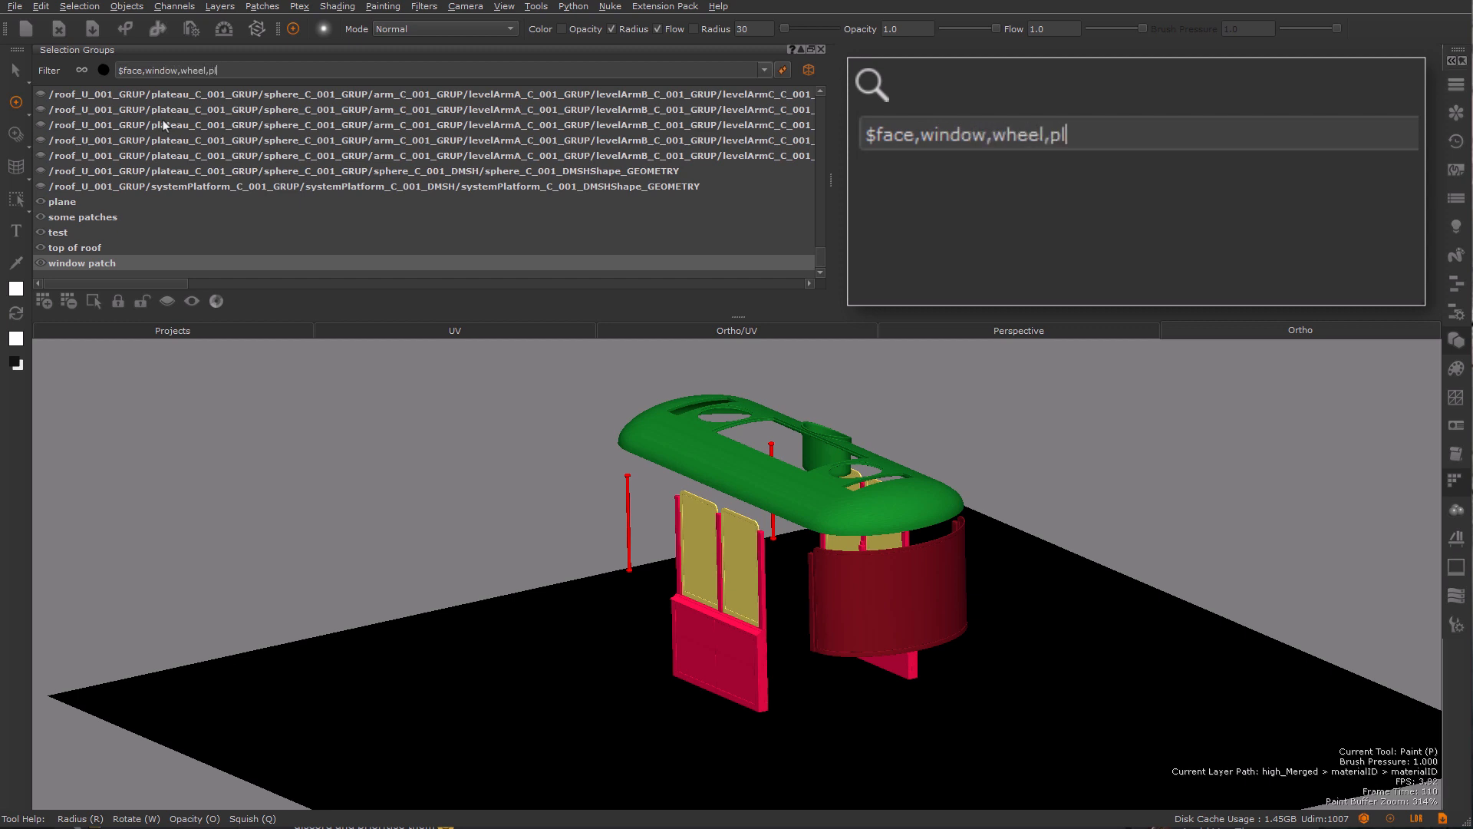
text(ane+$obj)
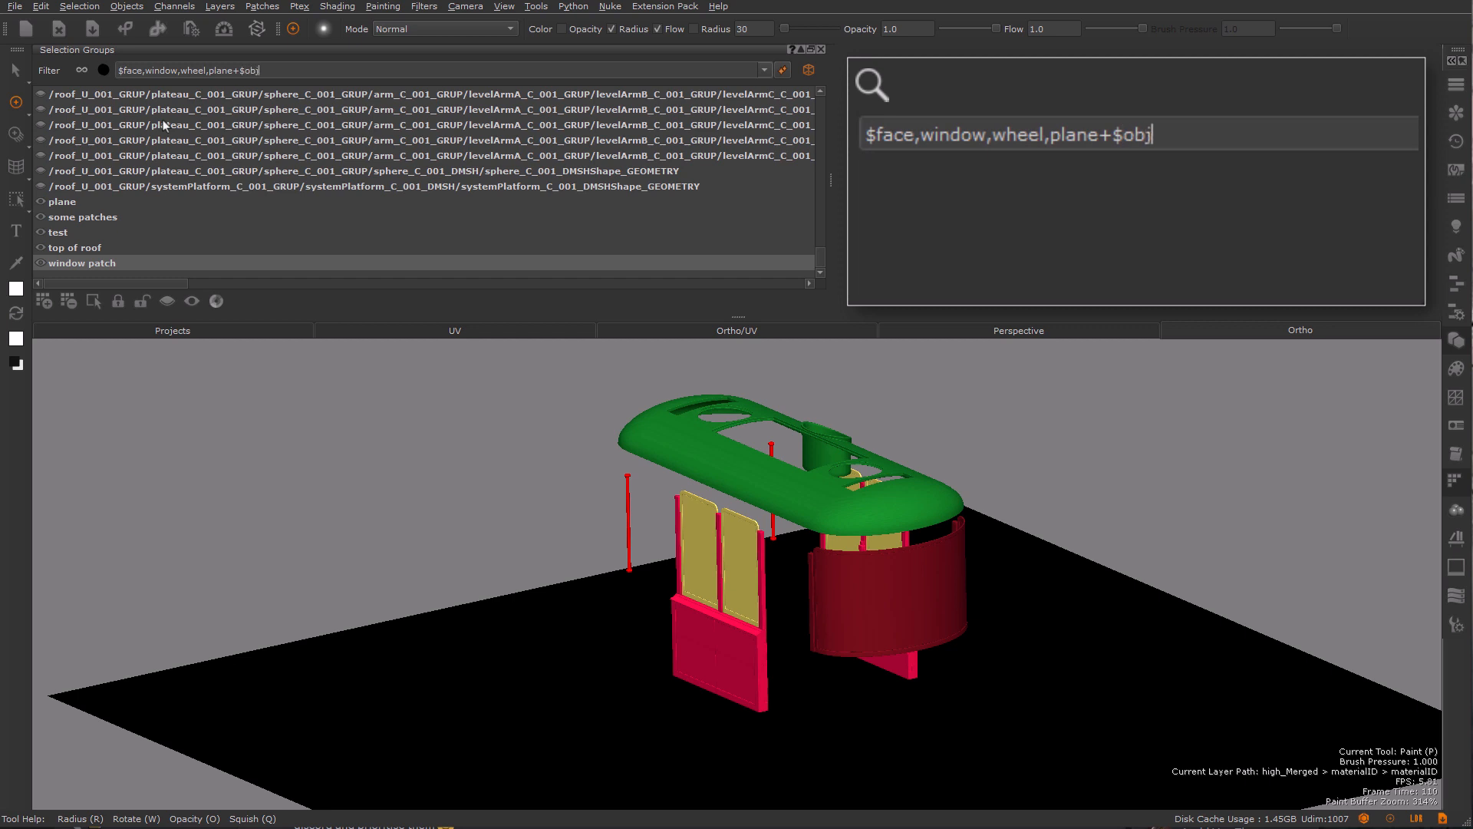
key(Return)
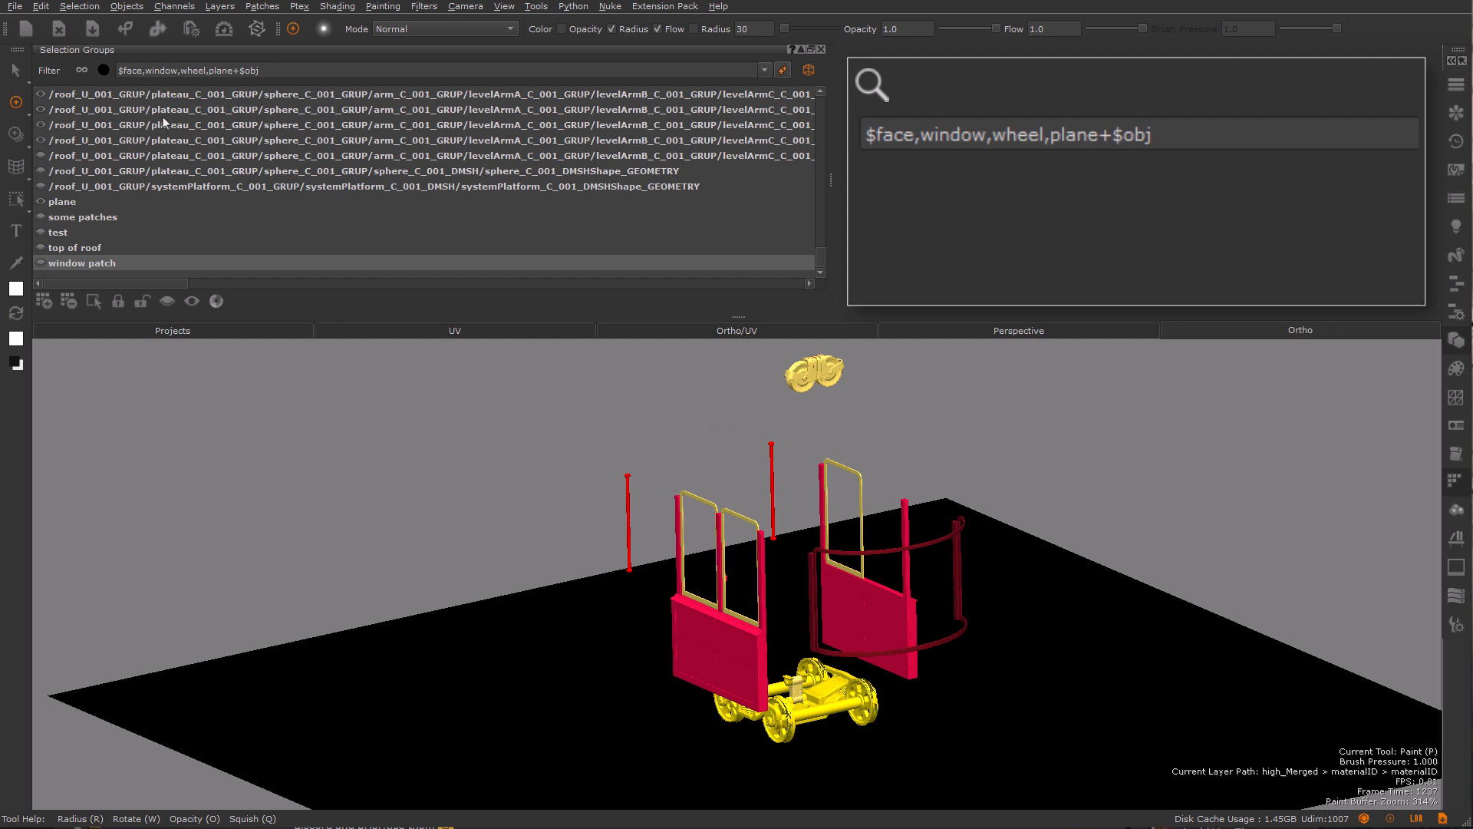
Examine the filter expression part by part, highlighting $face, window,wheel and plane in turn
double_click(129, 70)
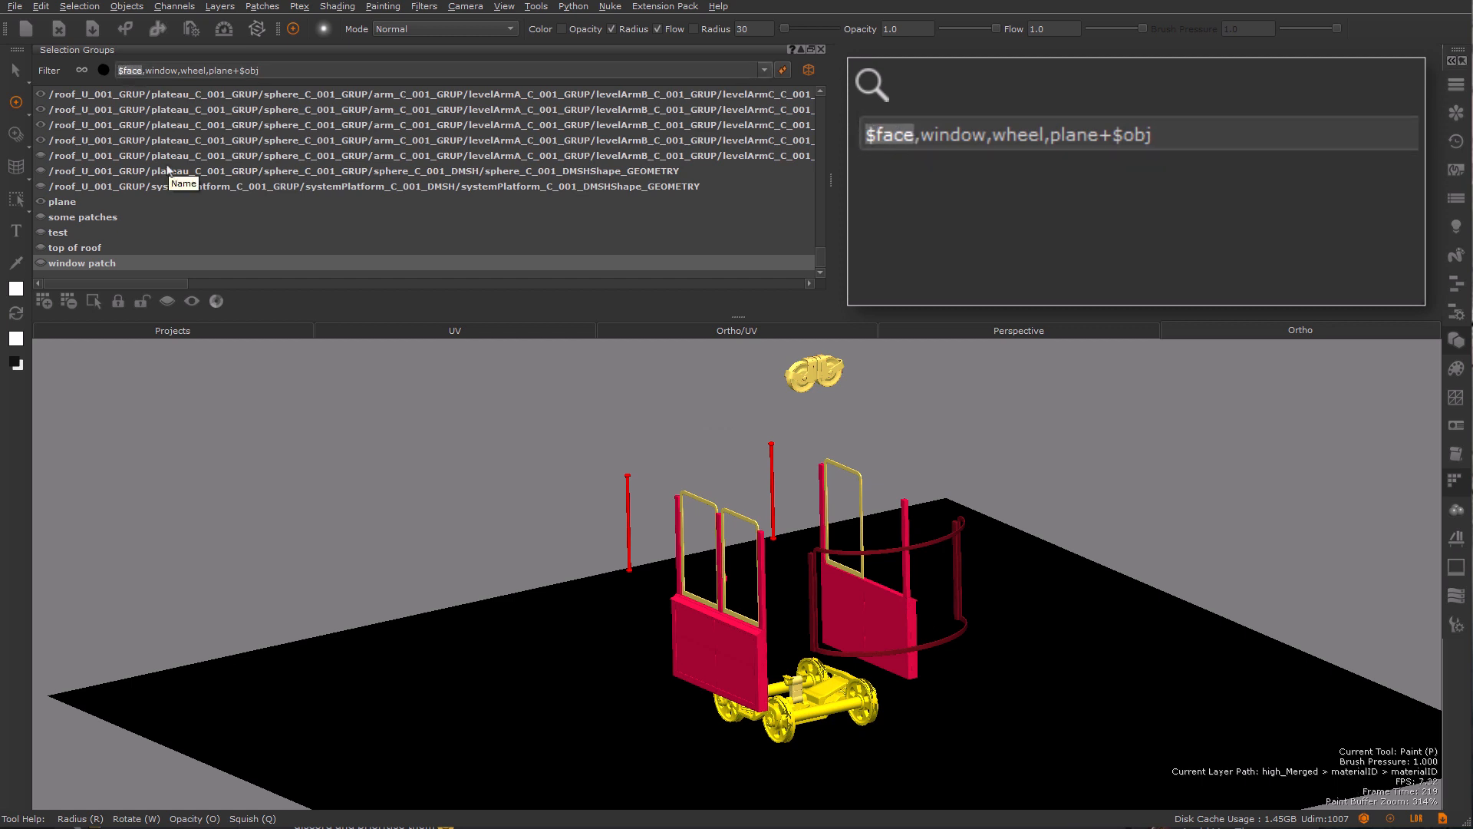
key(Right)
key(Right)
key(shift+Right)
key(shift+Right)
key(shift+Right)
key(shift+Right)
key(shift+Right)
key(shift+Right)
key(shift+Right)
key(shift+Right)
key(shift+Right)
key(shift+Right)
key(shift+Right)
key(shift+Right)
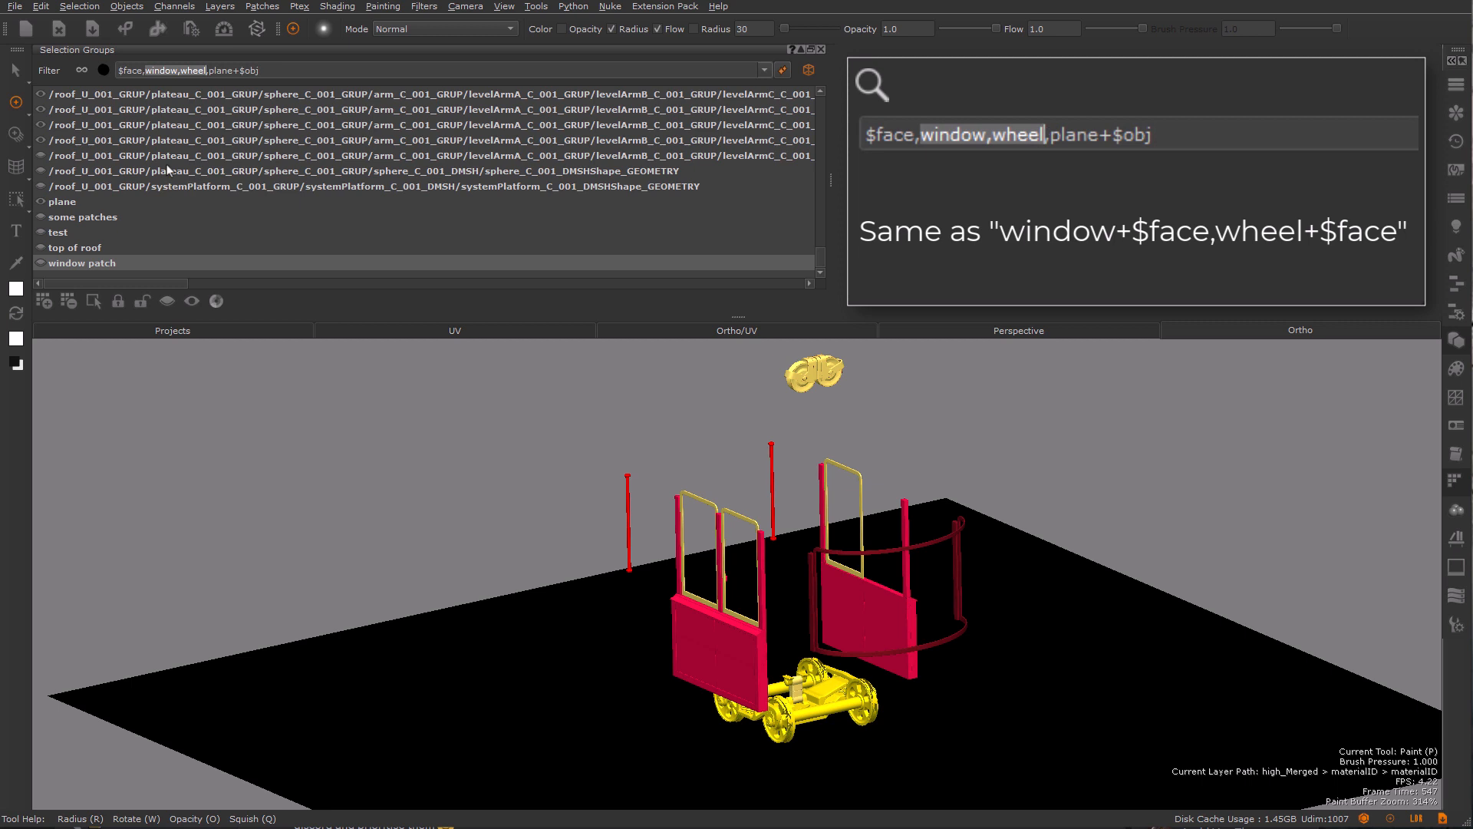
key(Right)
key(Right)
key(shift+Right)
key(shift+Right)
key(shift+Right)
key(shift+Right)
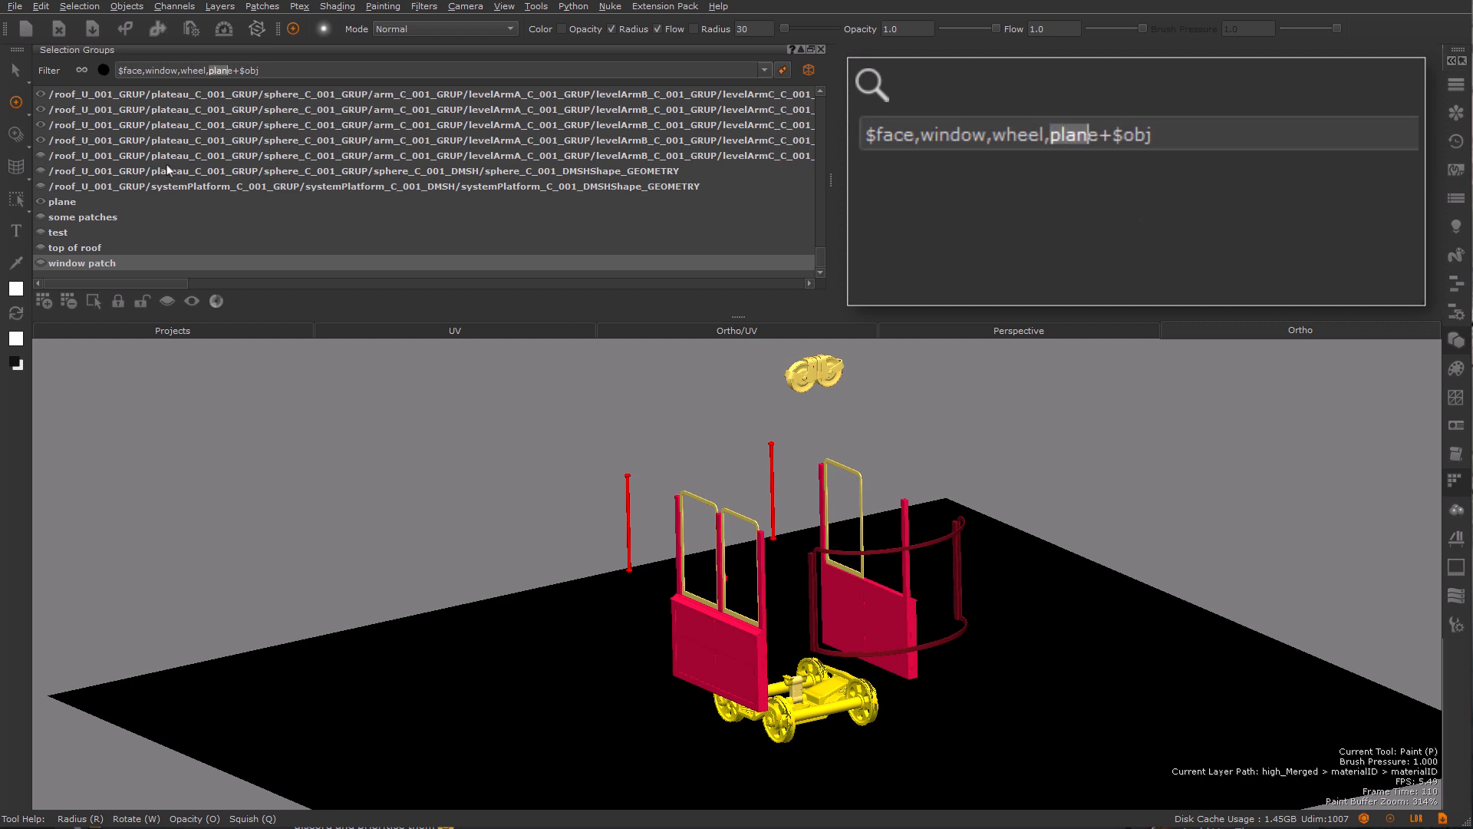
key(shift+Right)
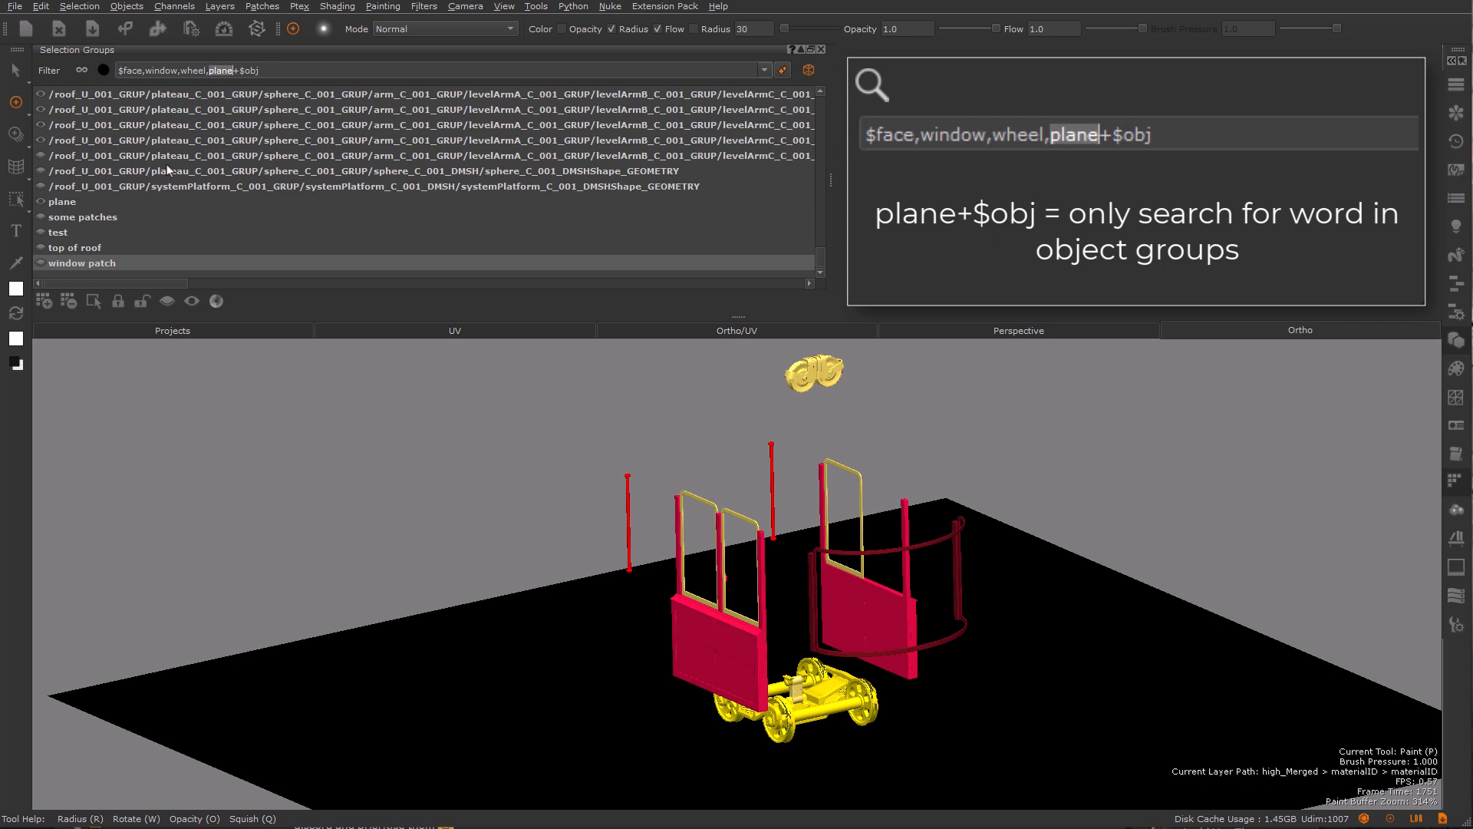
Change the last term of the filter expression to plane+!$face so that it excludes face groups
click(279, 75)
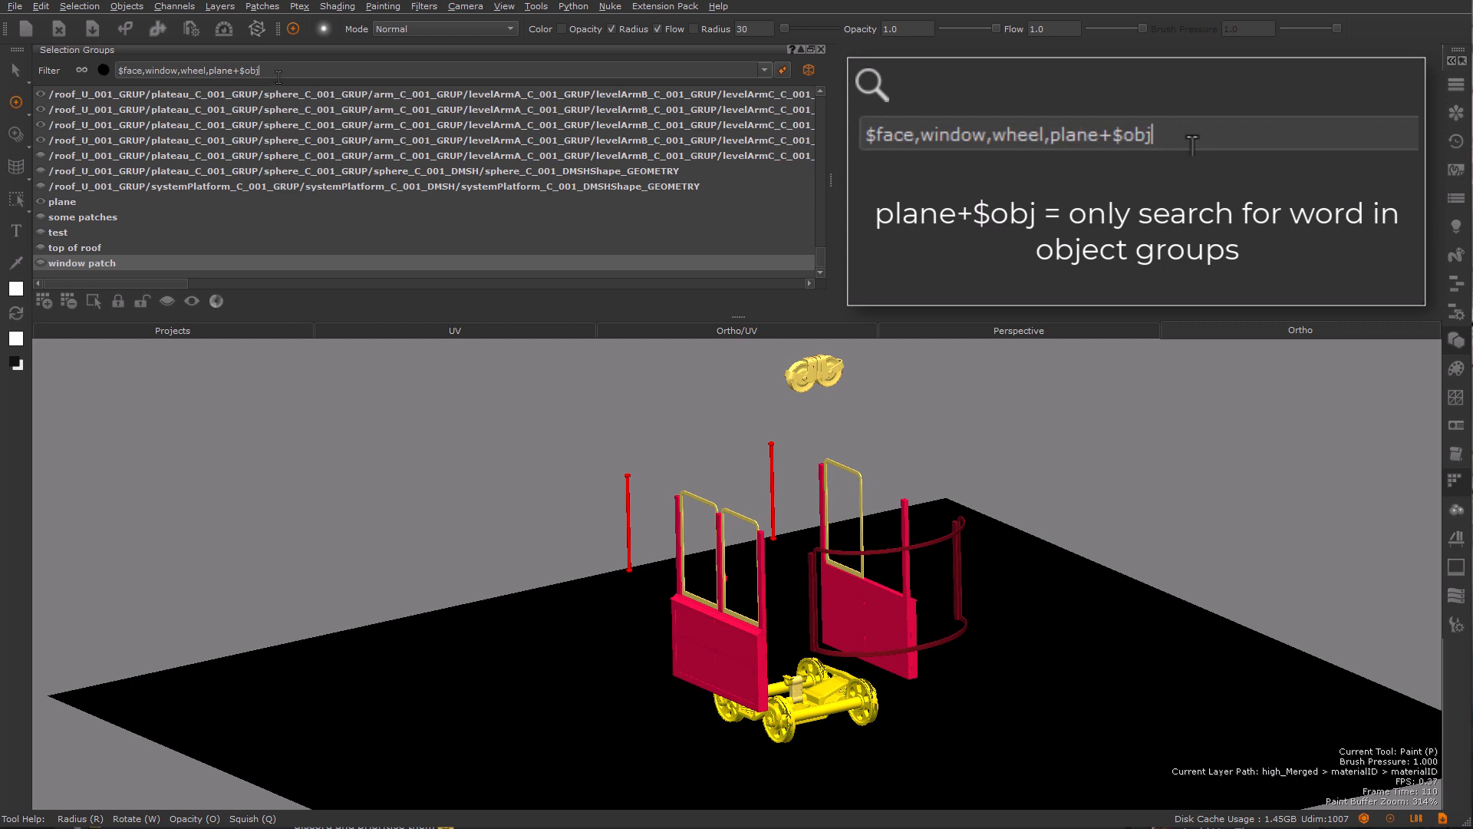
key(BackSpace)
key(BackSpace)
key(BackSpace)
key(BackSpace)
text(!)
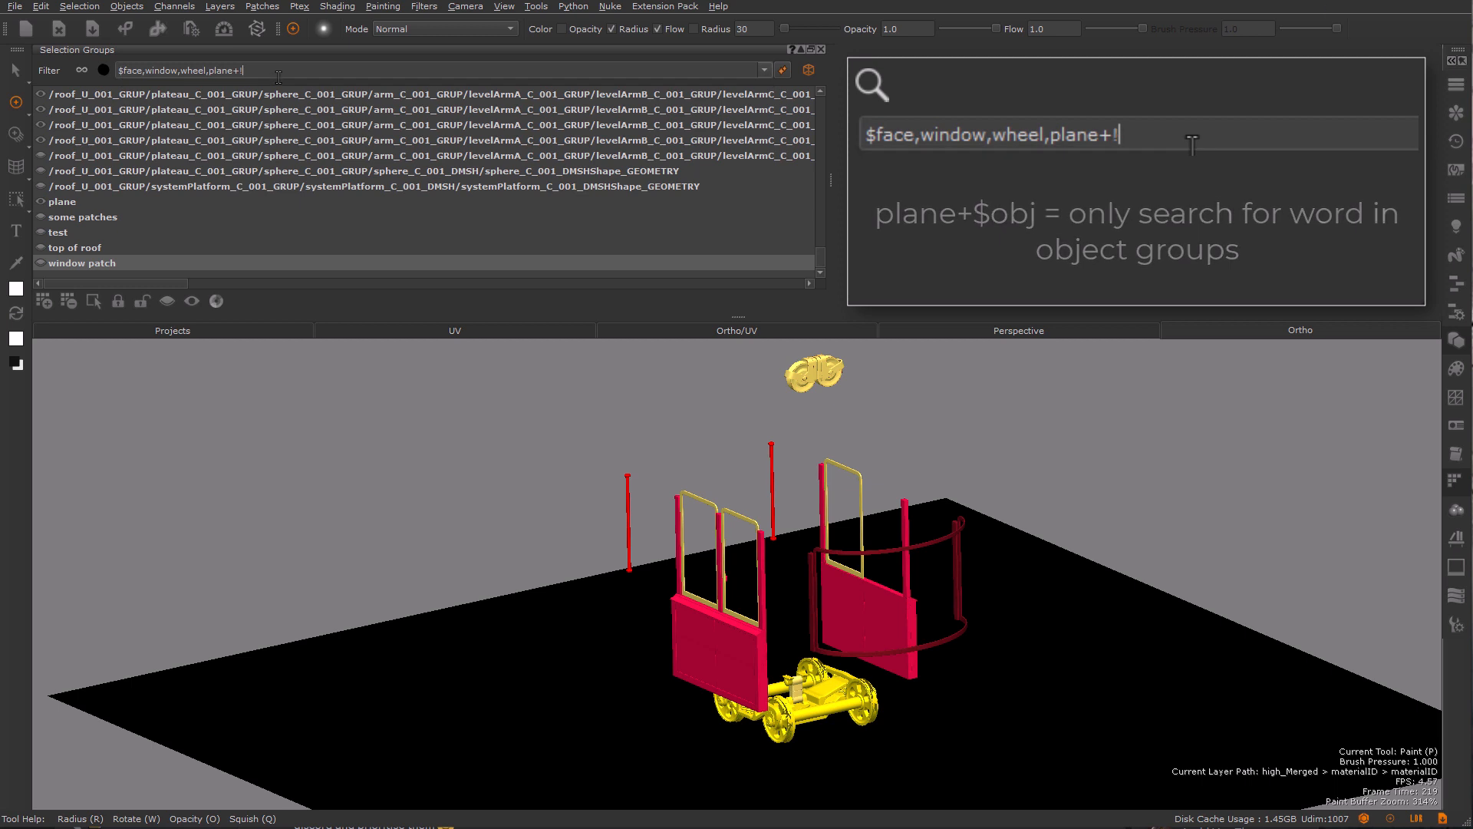
text($face)
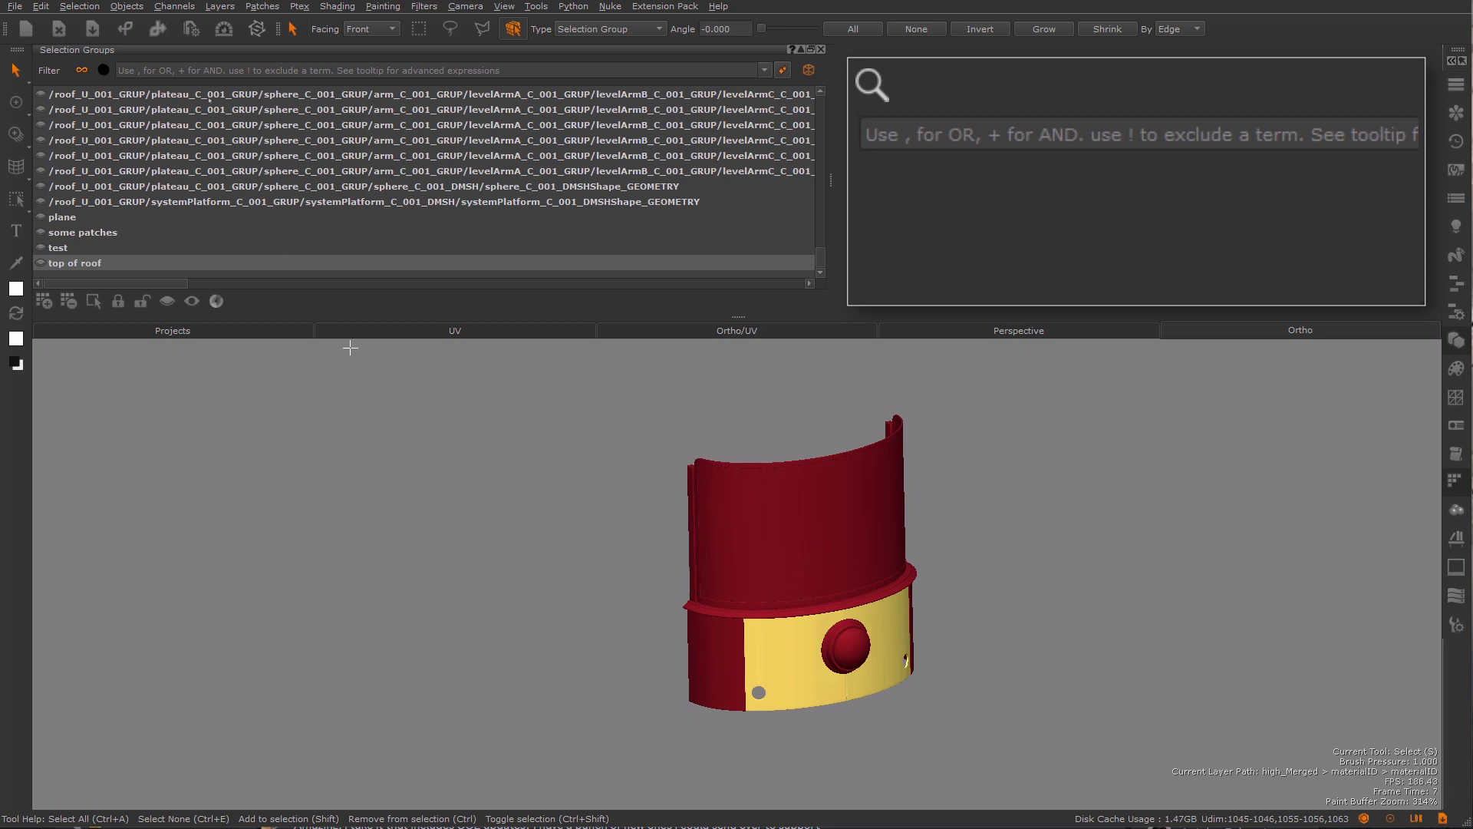
Filter the selection groups by window, and clear the filter expression again
click(198, 72)
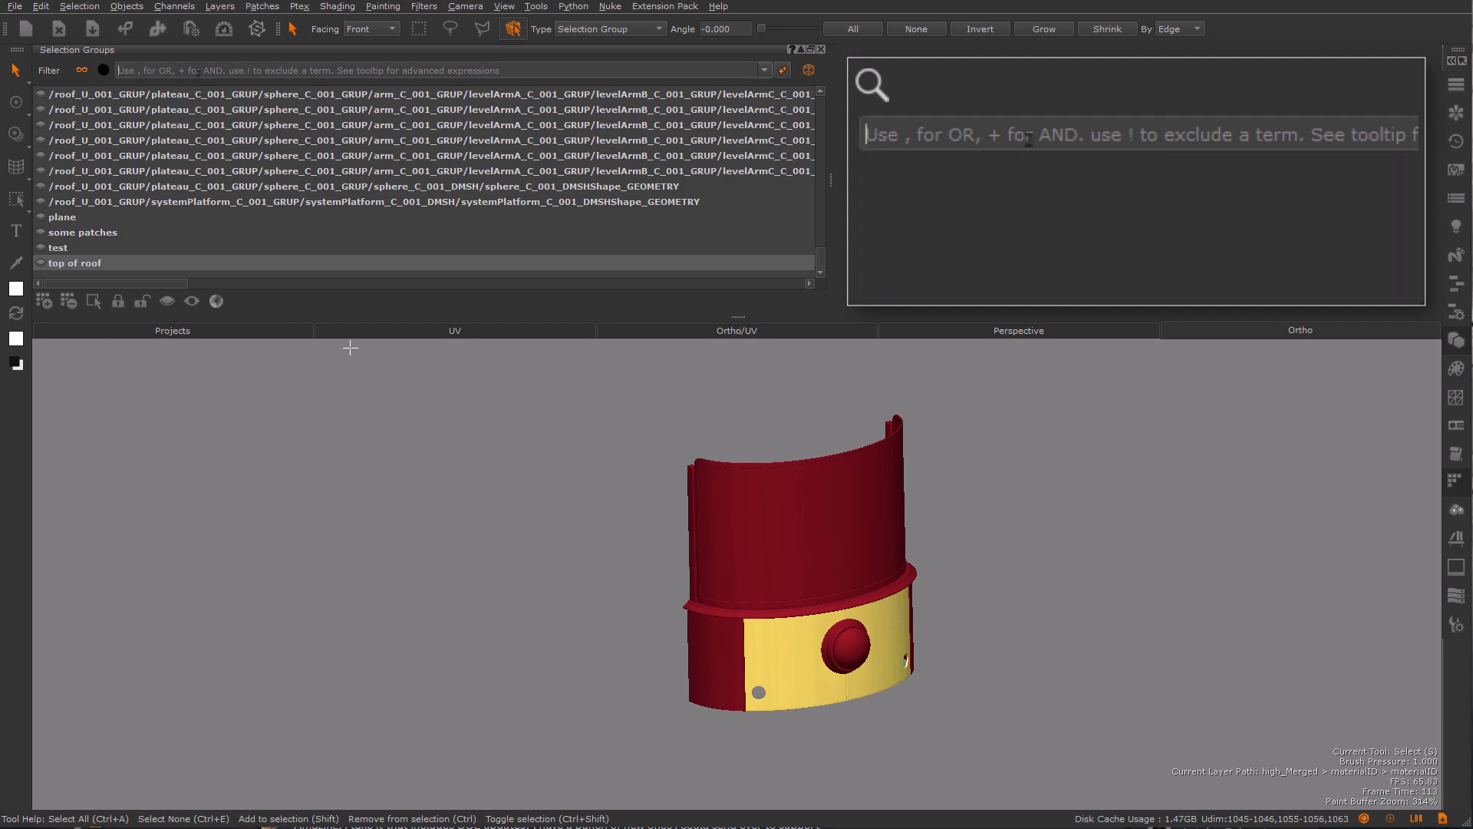
text(window)
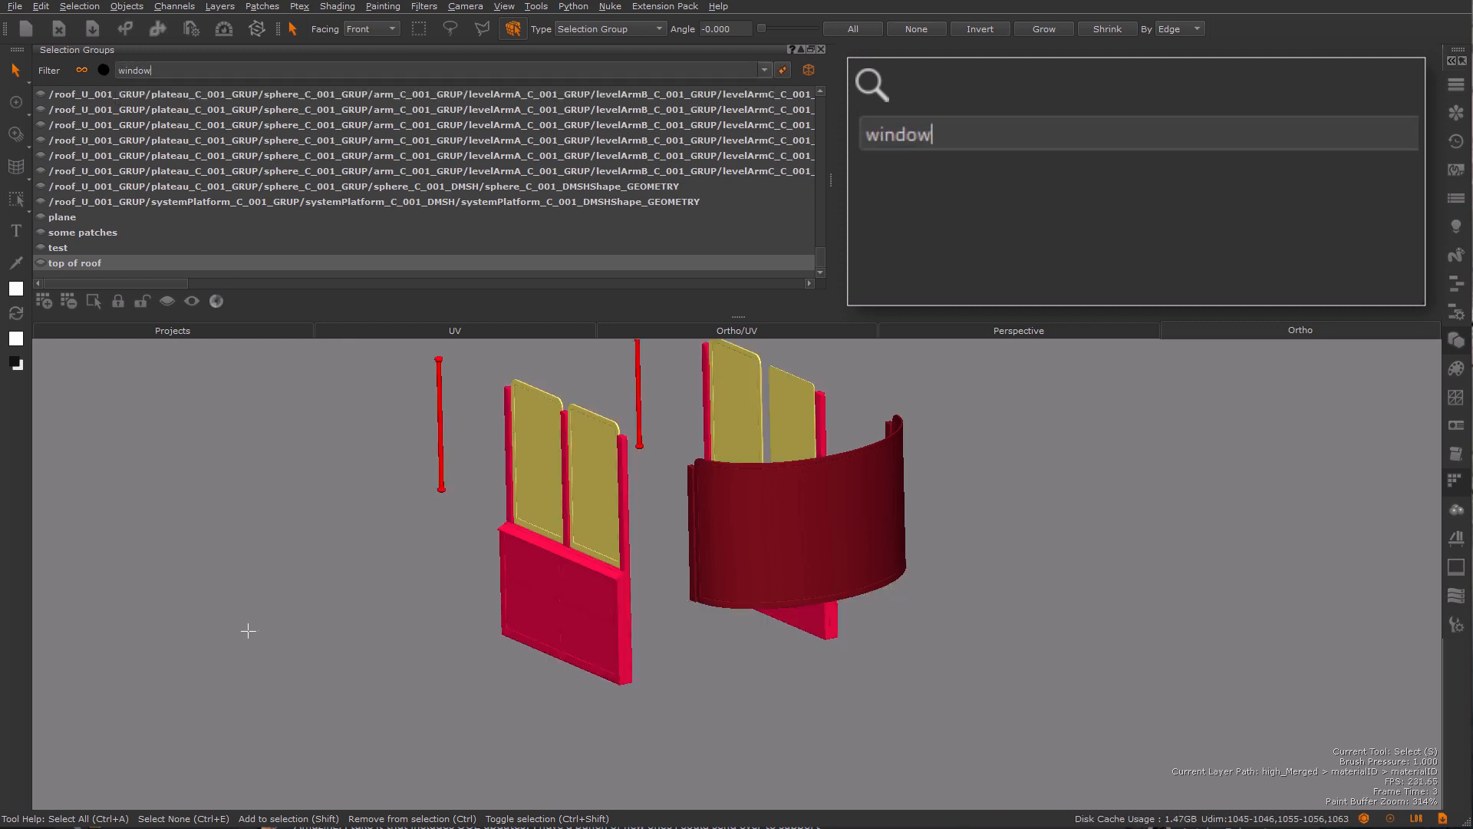
key(BackSpace)
key(BackSpace)
key(BackSpace)
key(BackSpace)
key(BackSpace)
key(BackSpace)
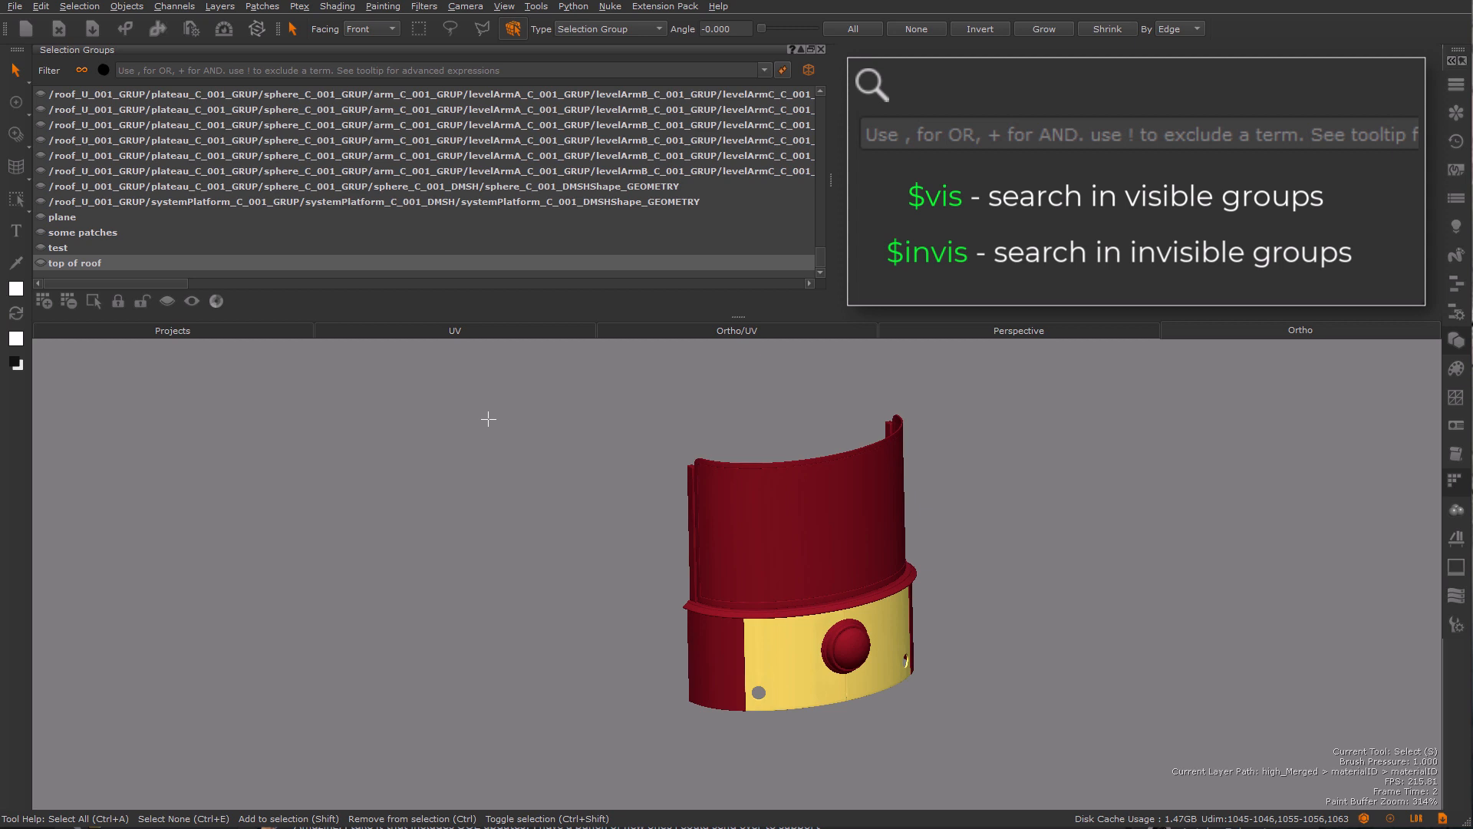
Filter the selection groups with window+$vis to search for window among the visible groups only
text(window)
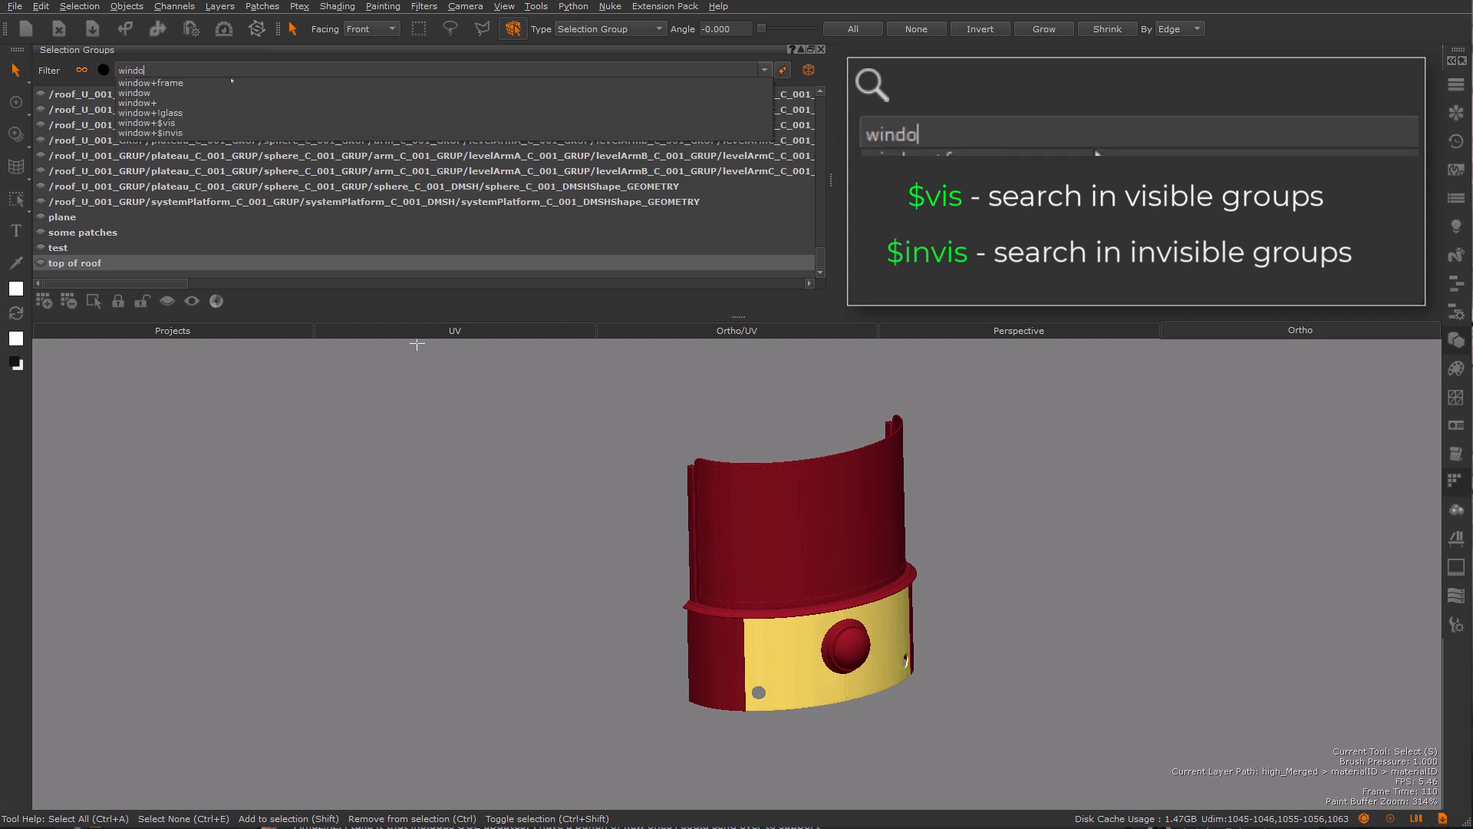
text(+$vis)
key(Return)
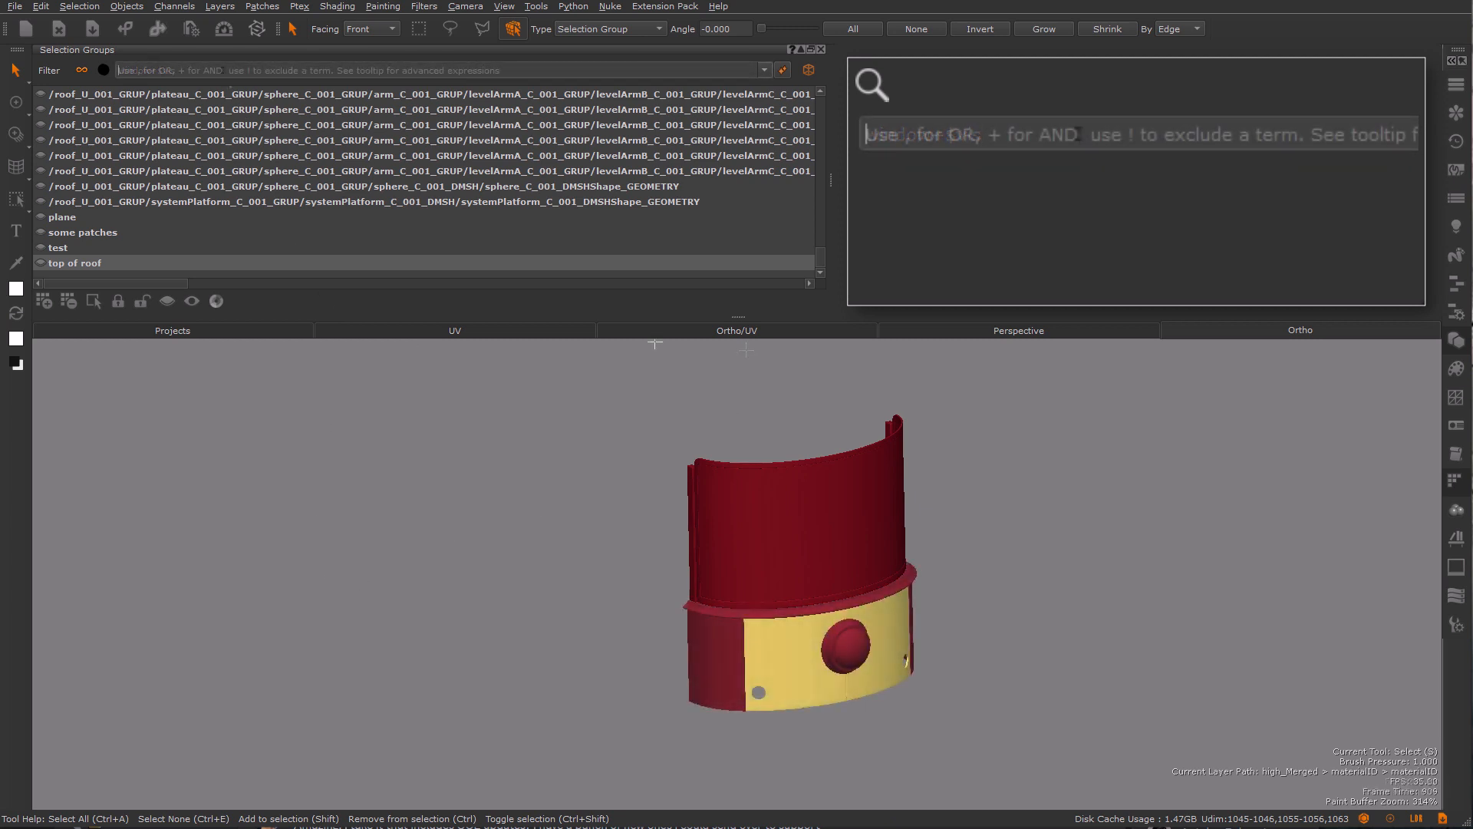
Filter the selection groups with window+$invis to search for window among the invisible groups only
text(window+)
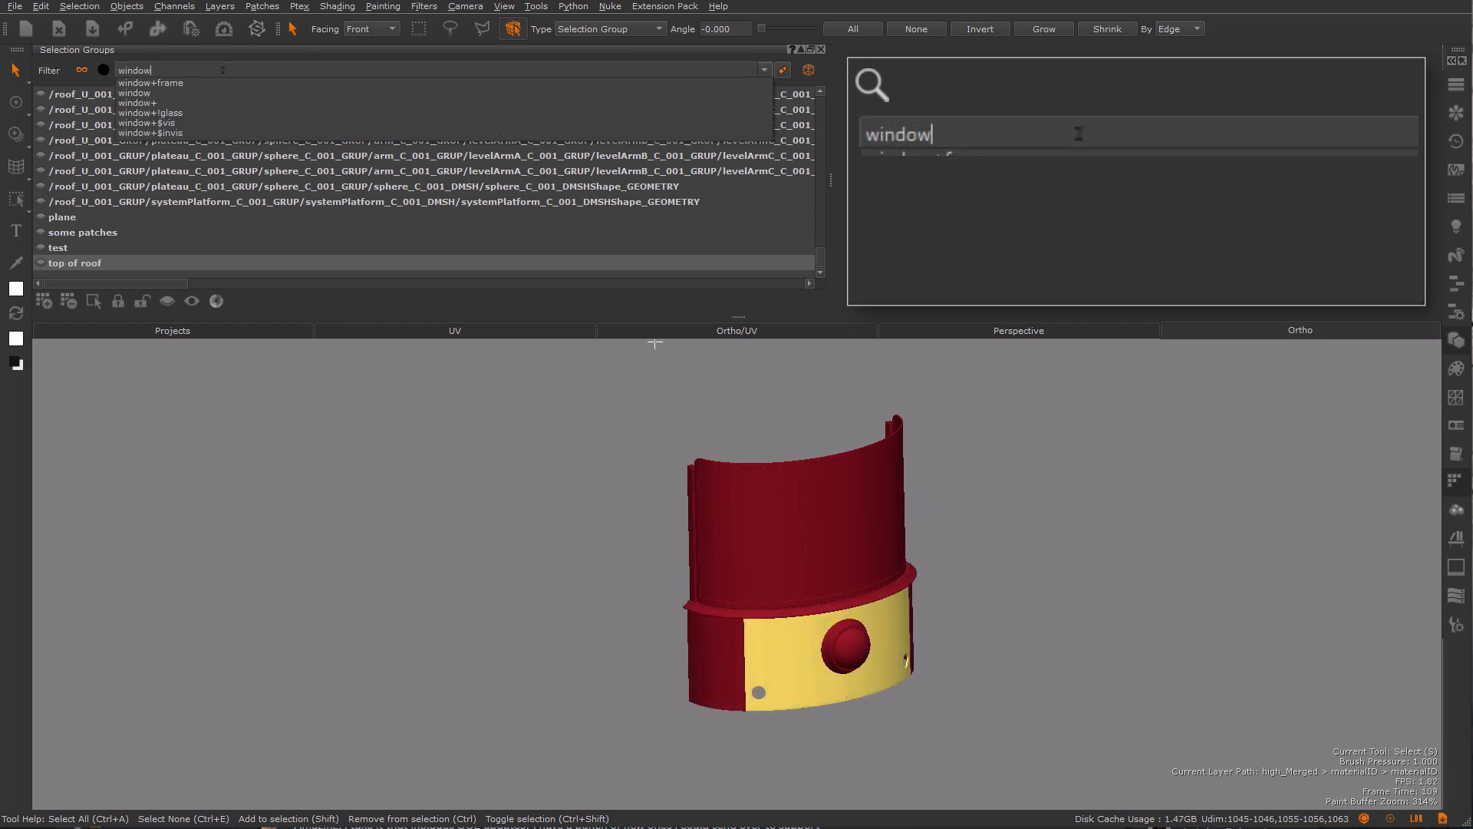
text($invis)
key(Return)
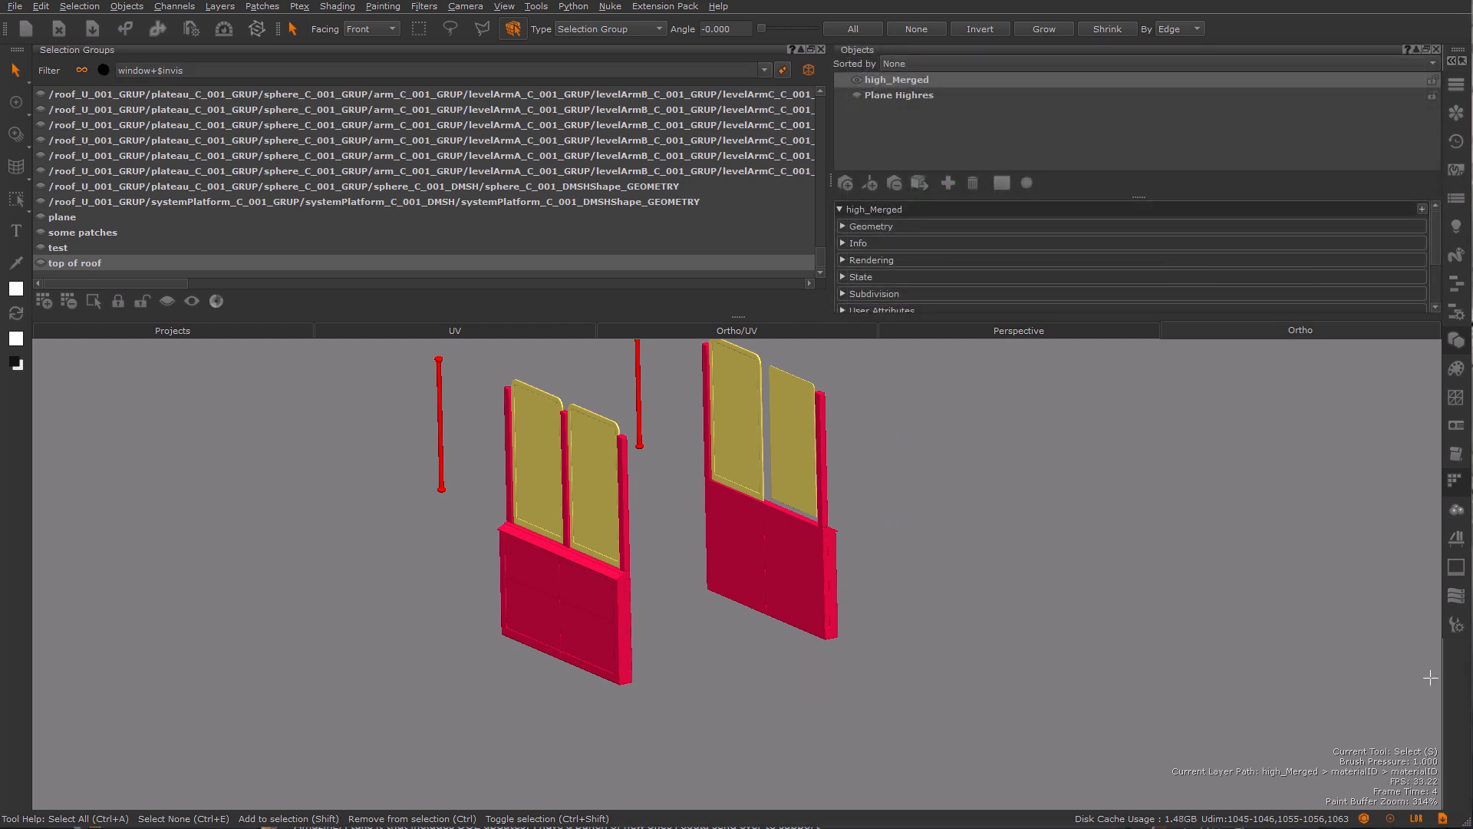
Switch the model through the Seat, Wheels, Window and Front visibility sets, ending on Front
click(808, 69)
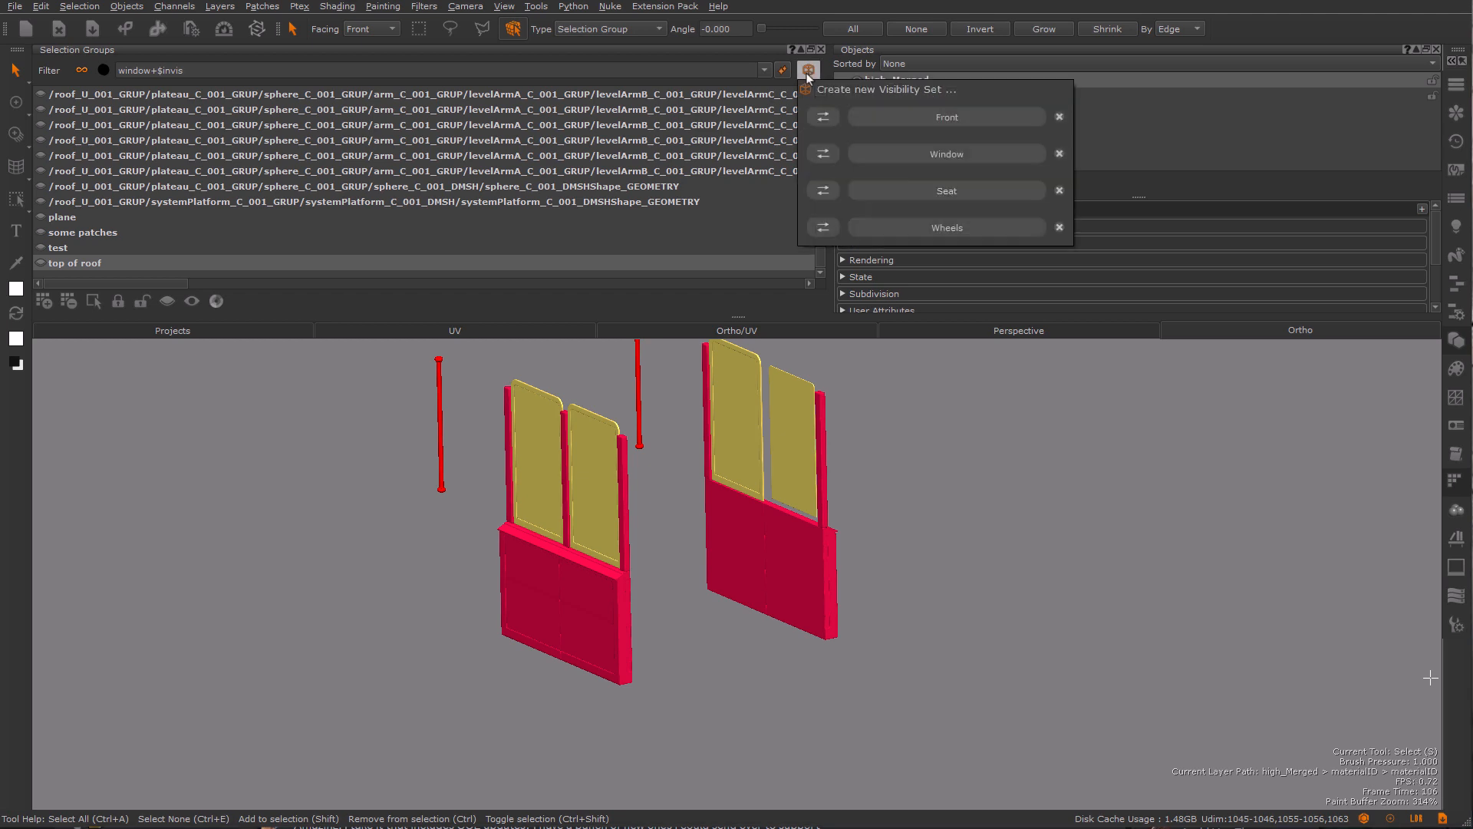
click(947, 192)
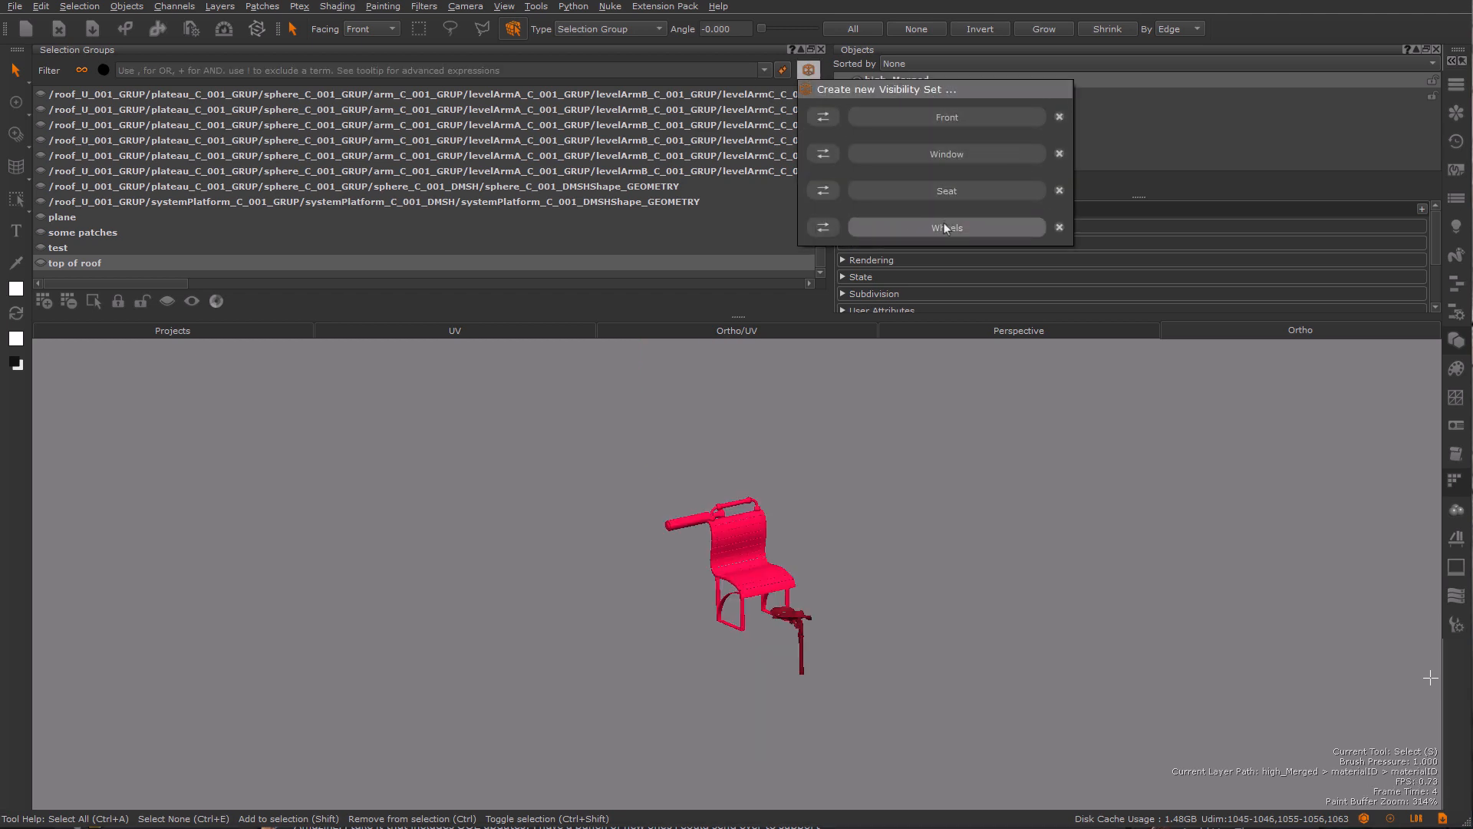
click(942, 227)
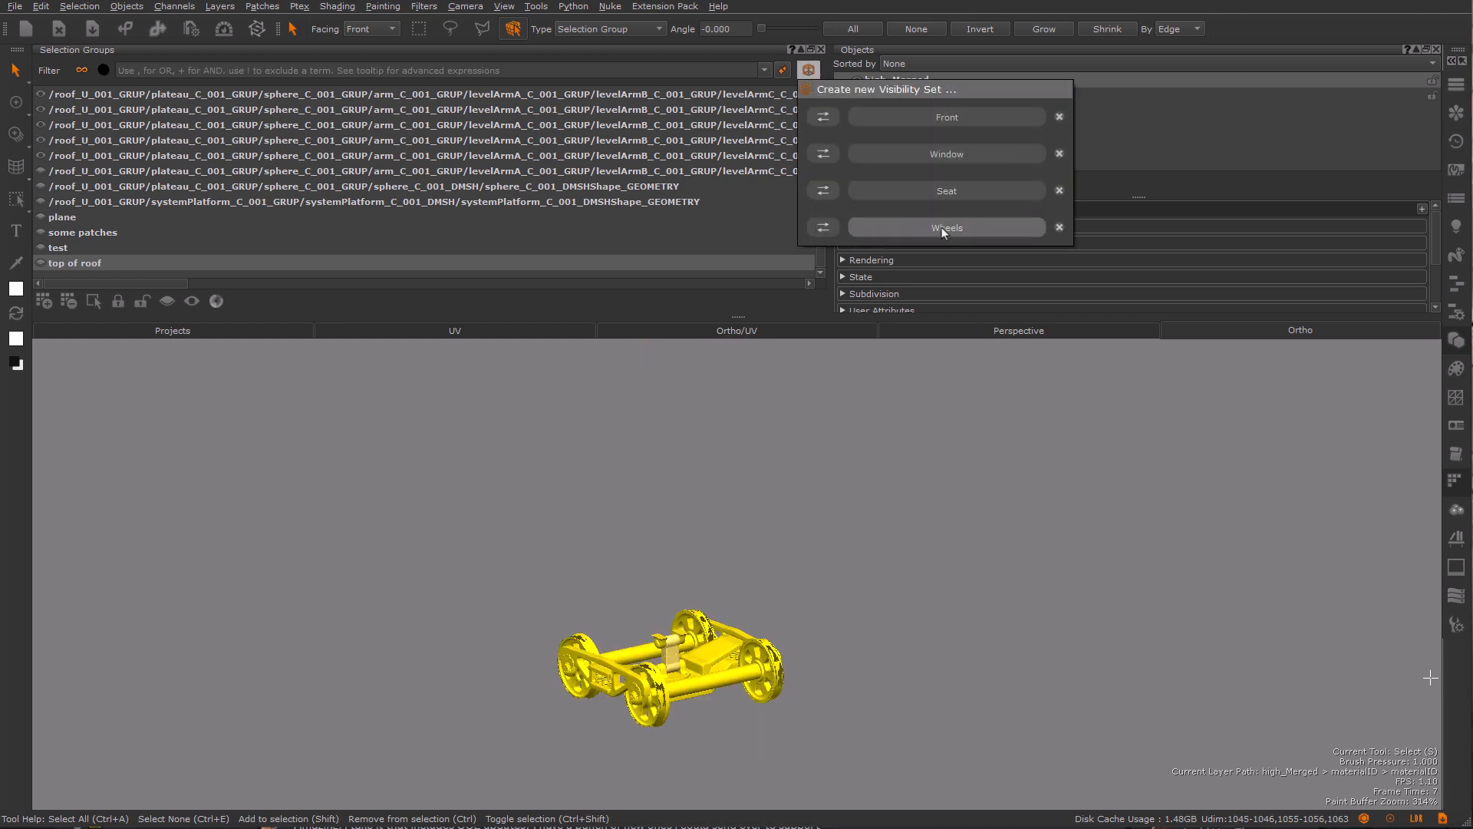
click(941, 157)
click(941, 117)
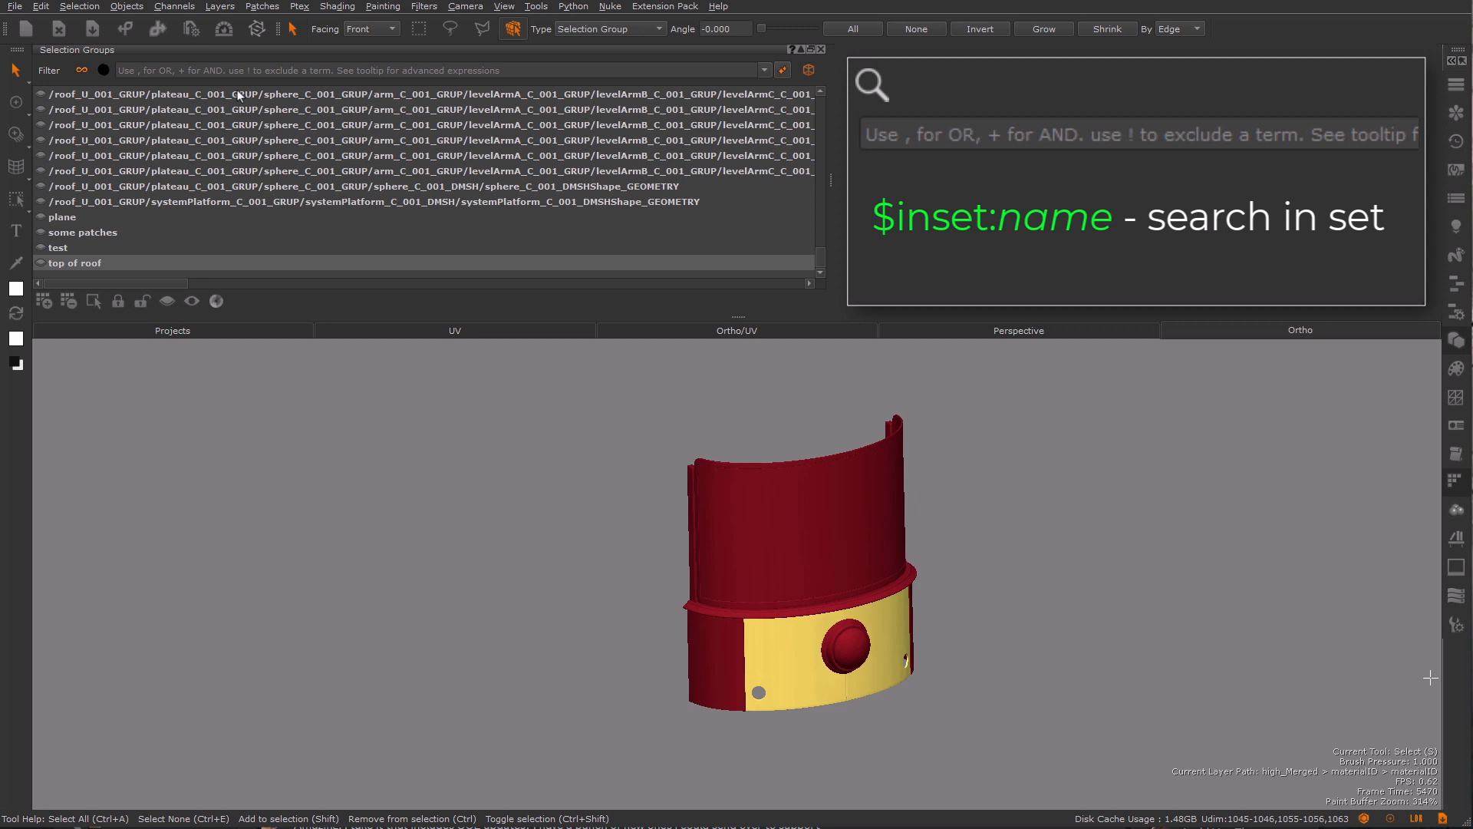
Filter the selection groups with window+$inset:front to search for window inside the Front visibility set
click(221, 71)
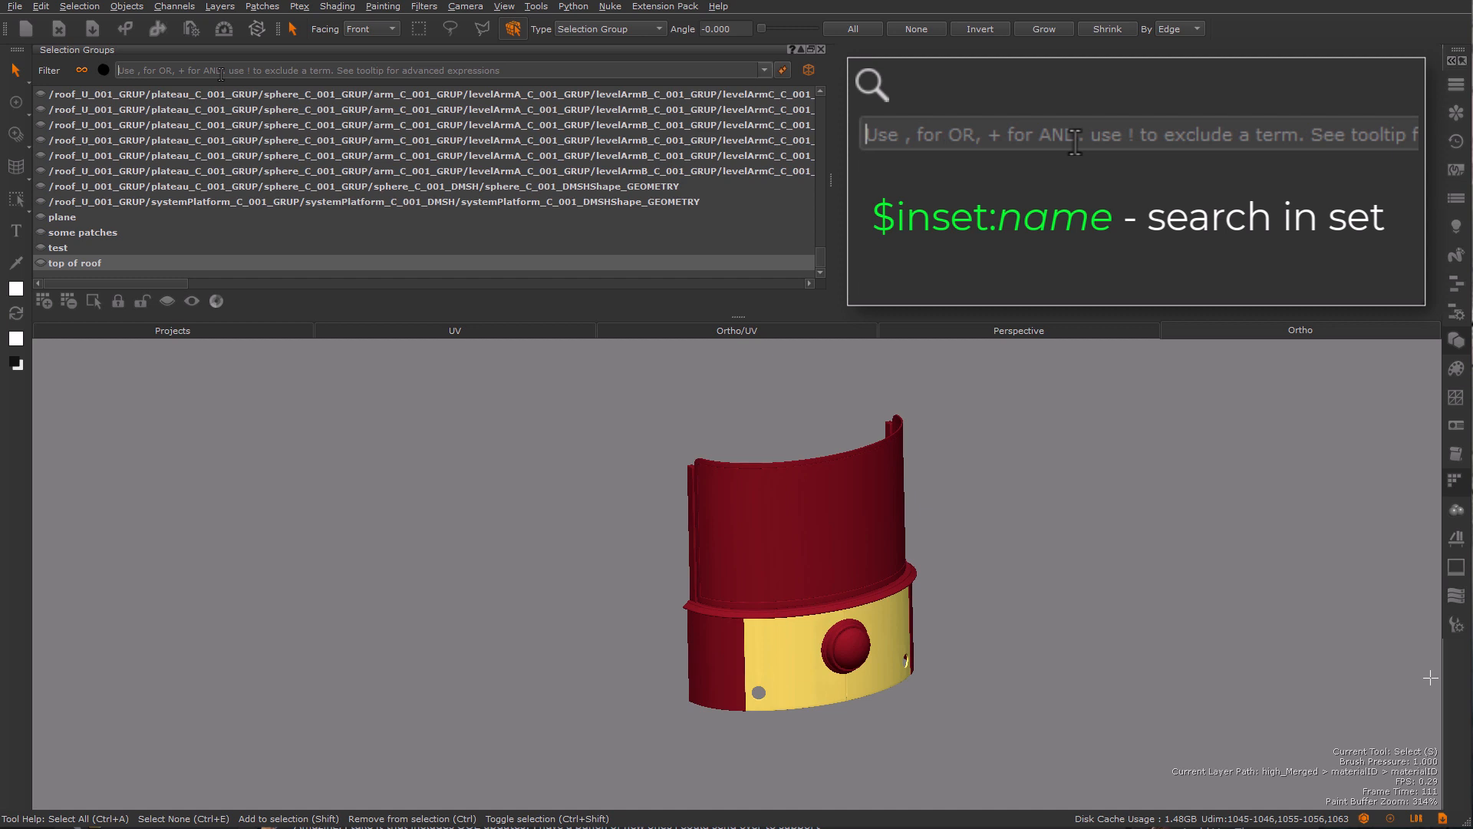
text(window)
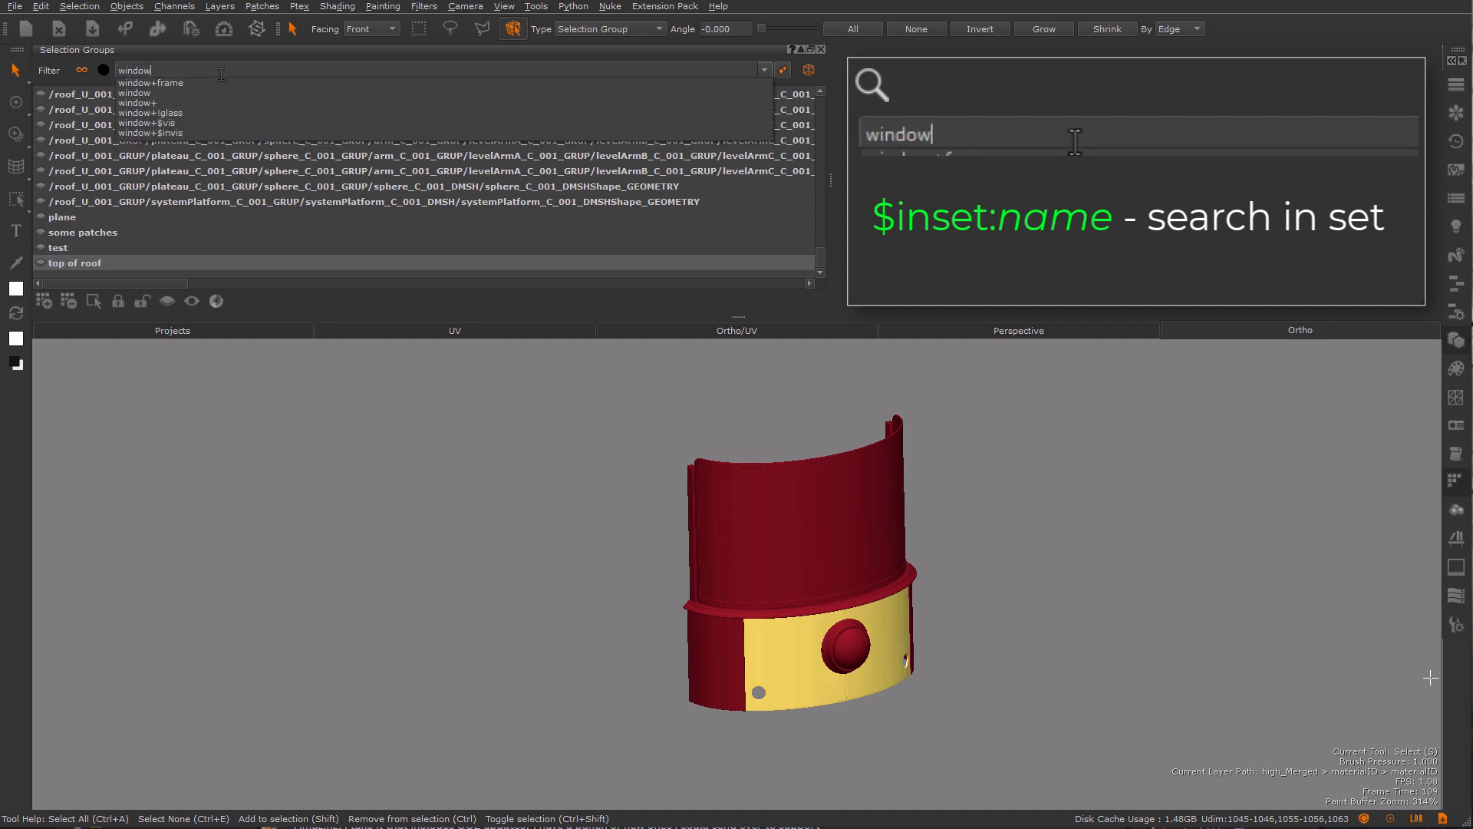
text(+$inset)
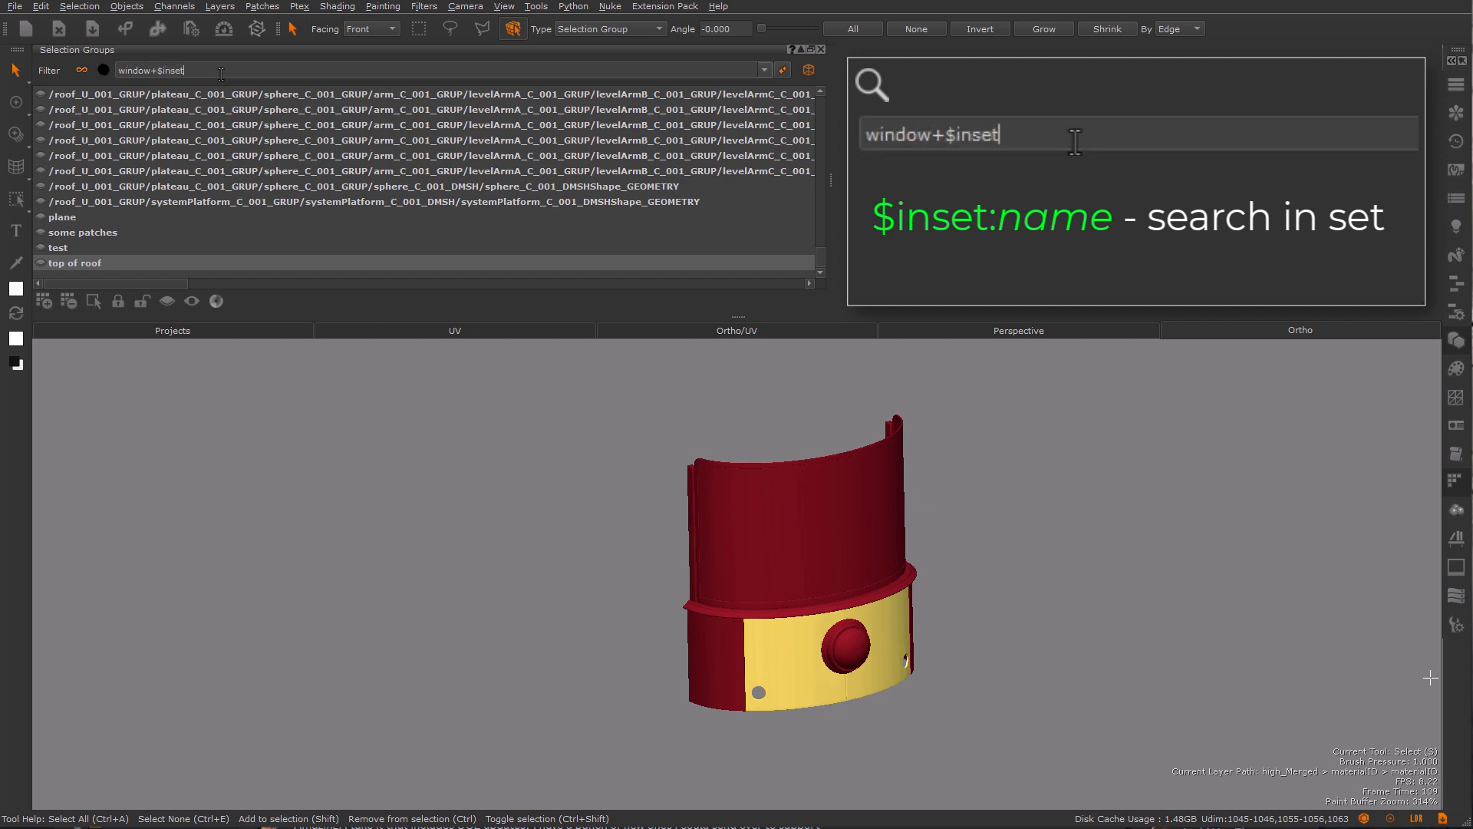
text(:front)
key(Return)
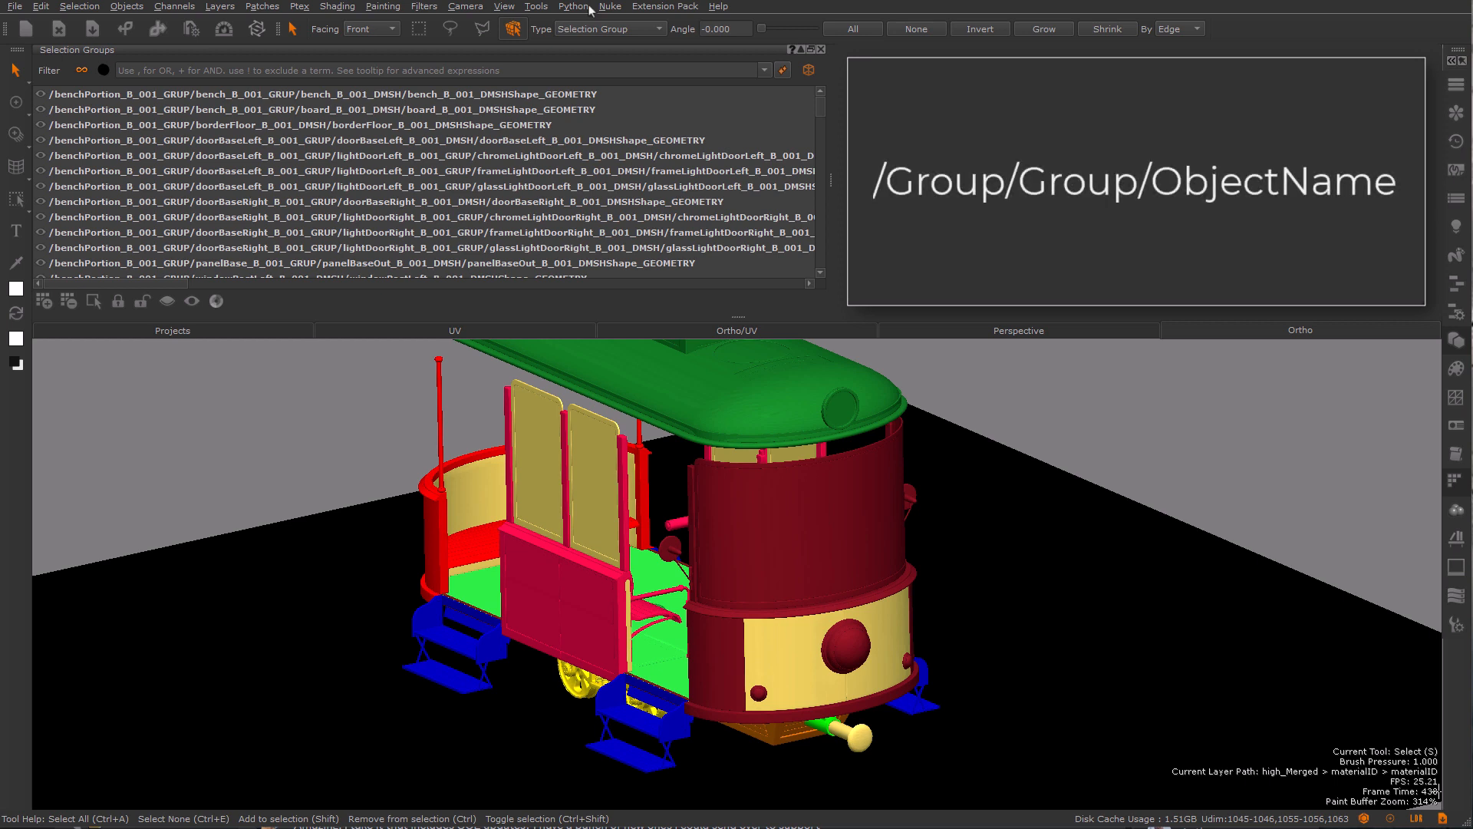
Examine the path naming of the first four selection groups, highlighting the bench, board, borderFloor and doorBaseLeft entries in turn
click(554, 95)
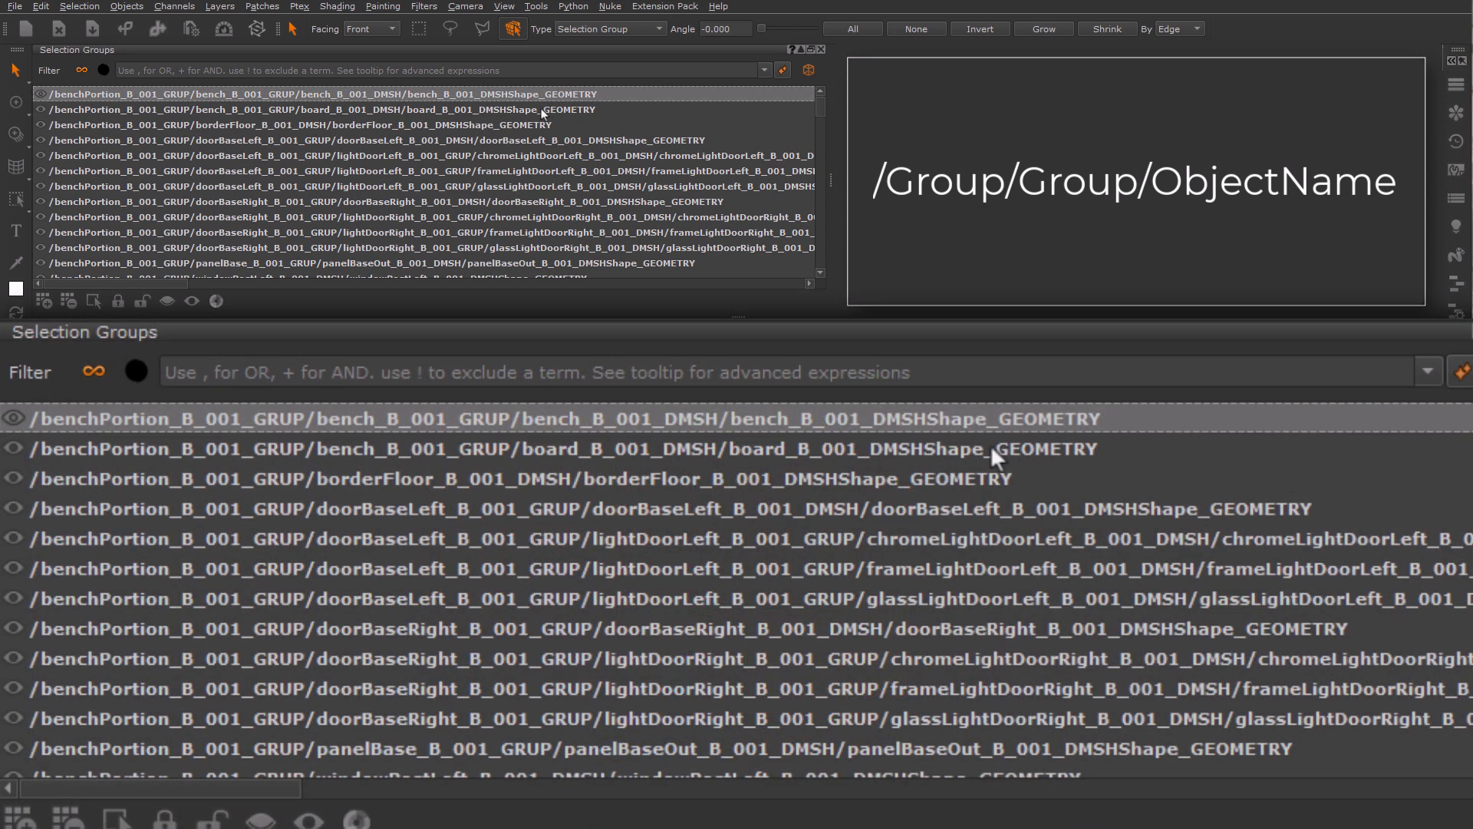
click(542, 111)
click(528, 127)
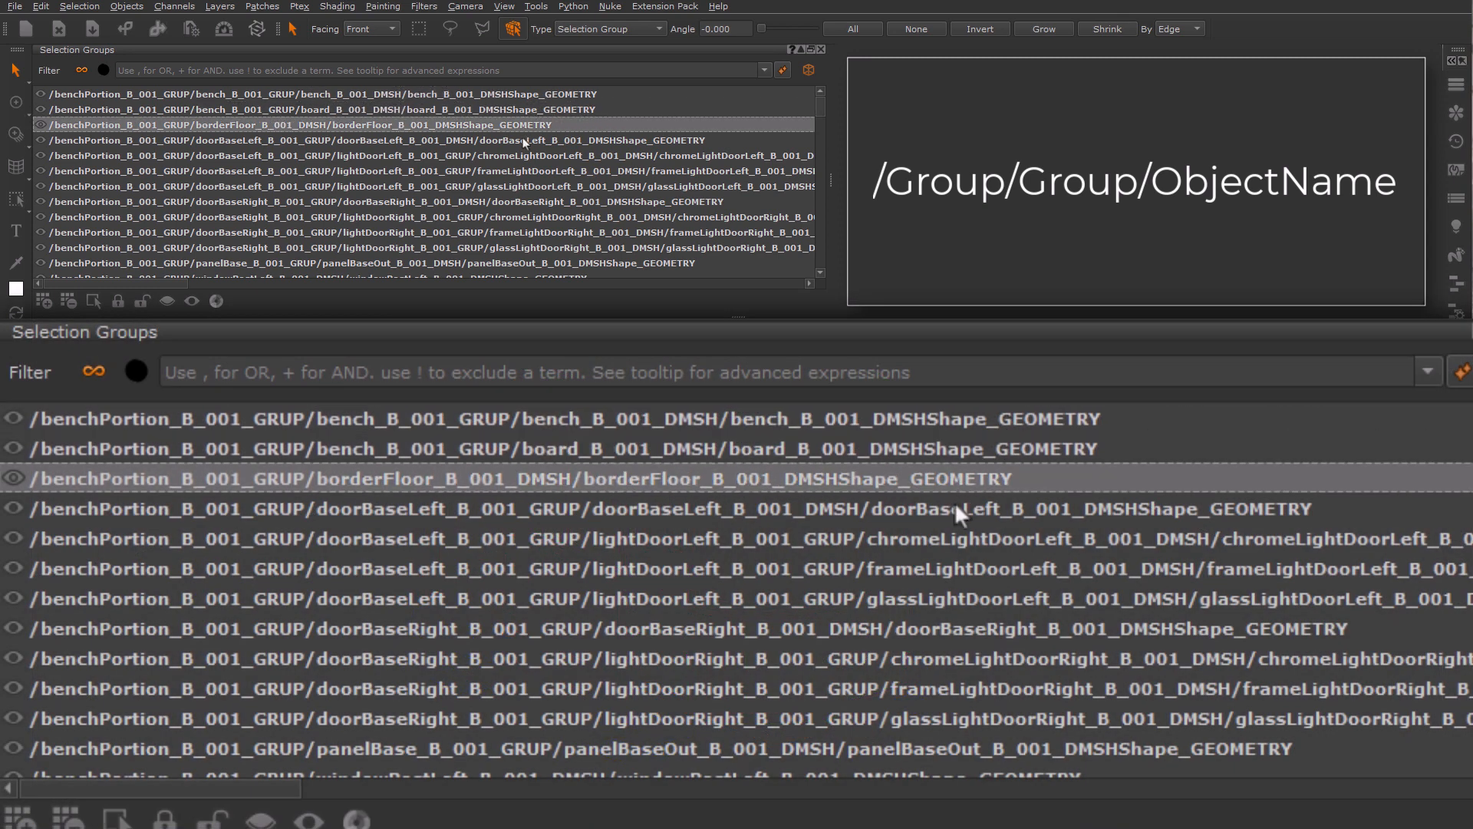
click(525, 141)
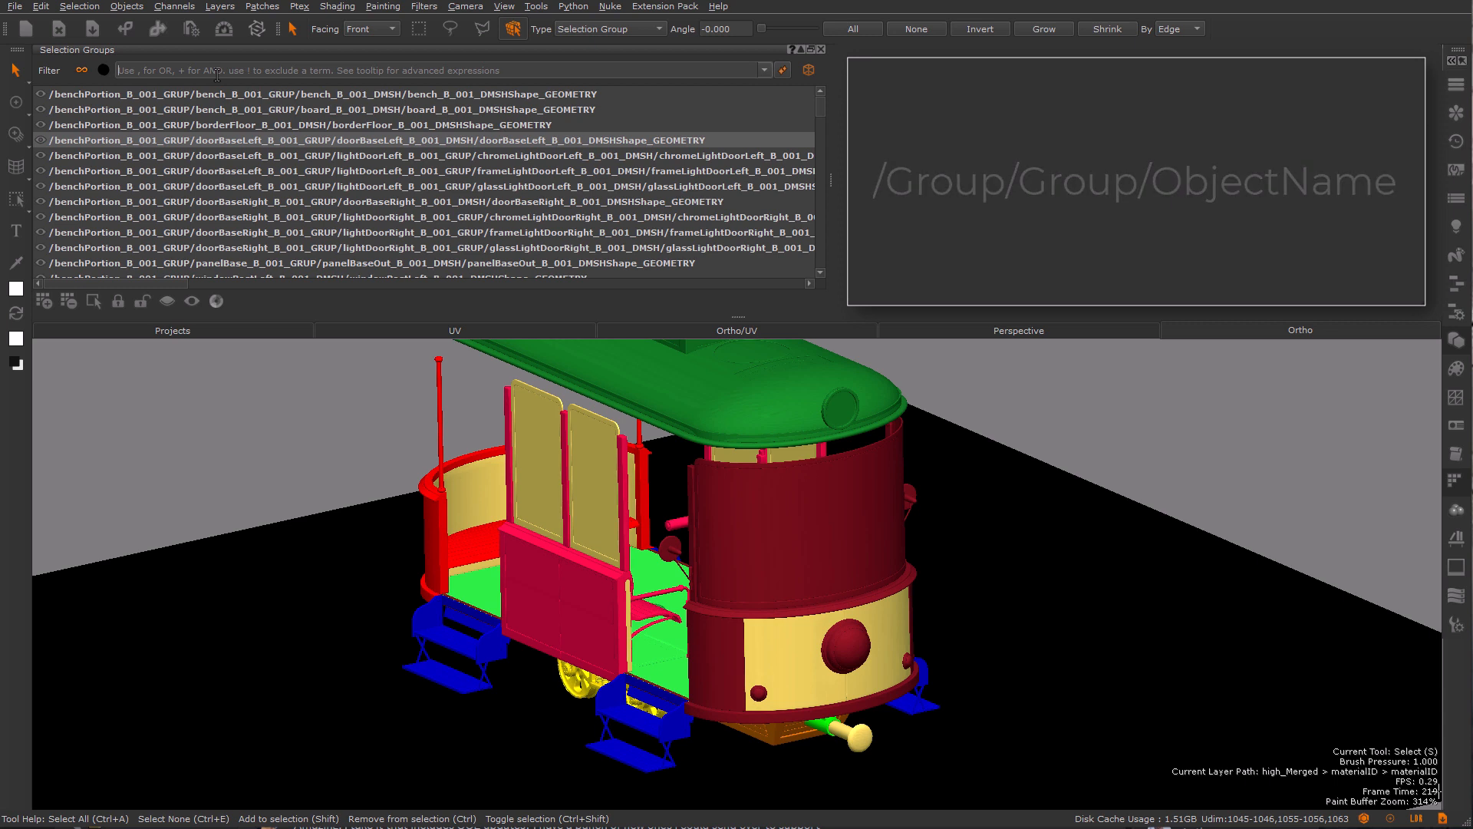
text($/)
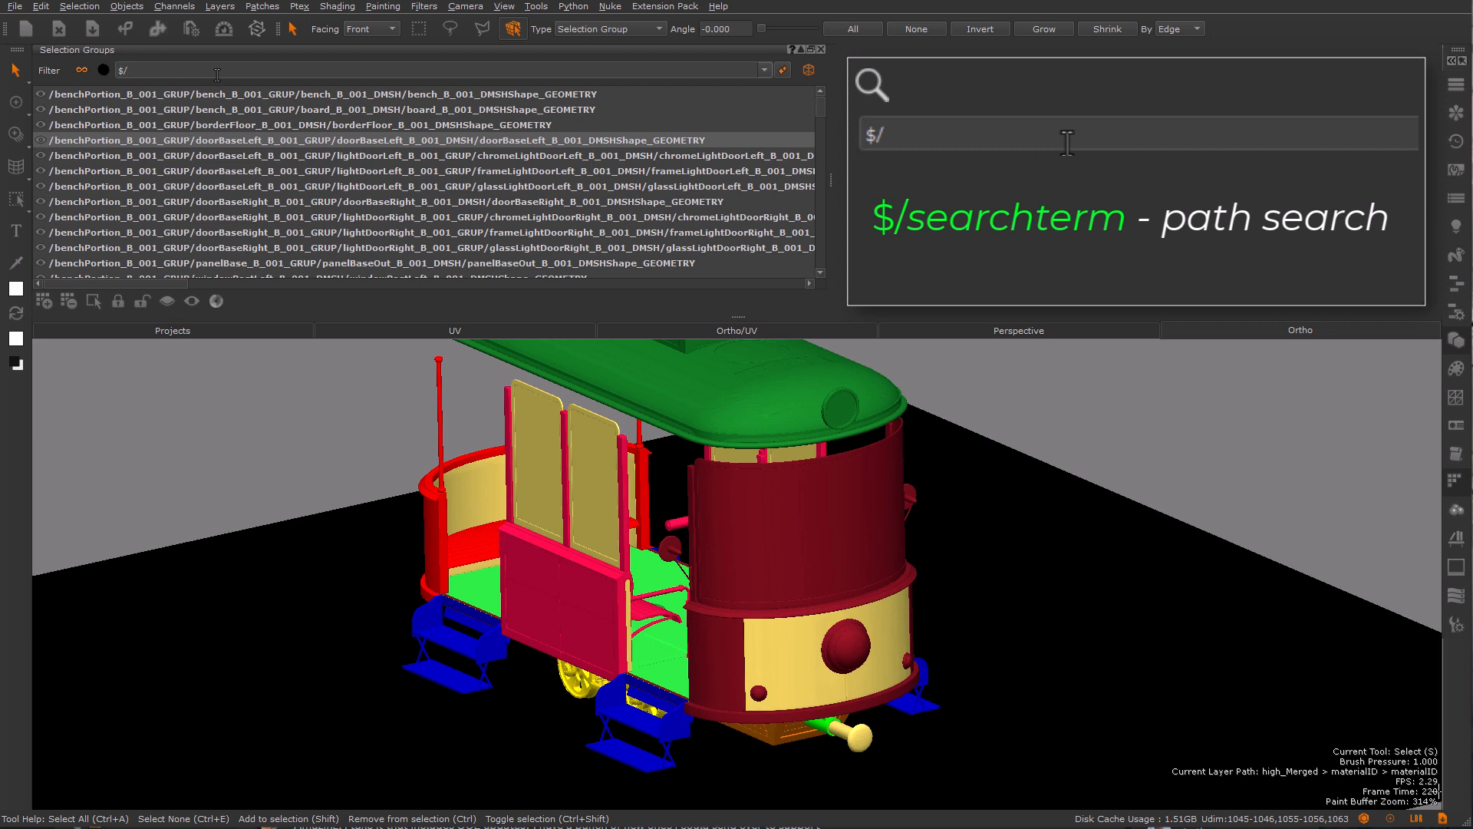
key(BackSpace)
key(BackSpace)
Filter the selection groups by direction, and inspect the full paths of the buttonDirectionHandle and directionHandle groups
text(direction)
key(Return)
drag(821, 104, 822, 143)
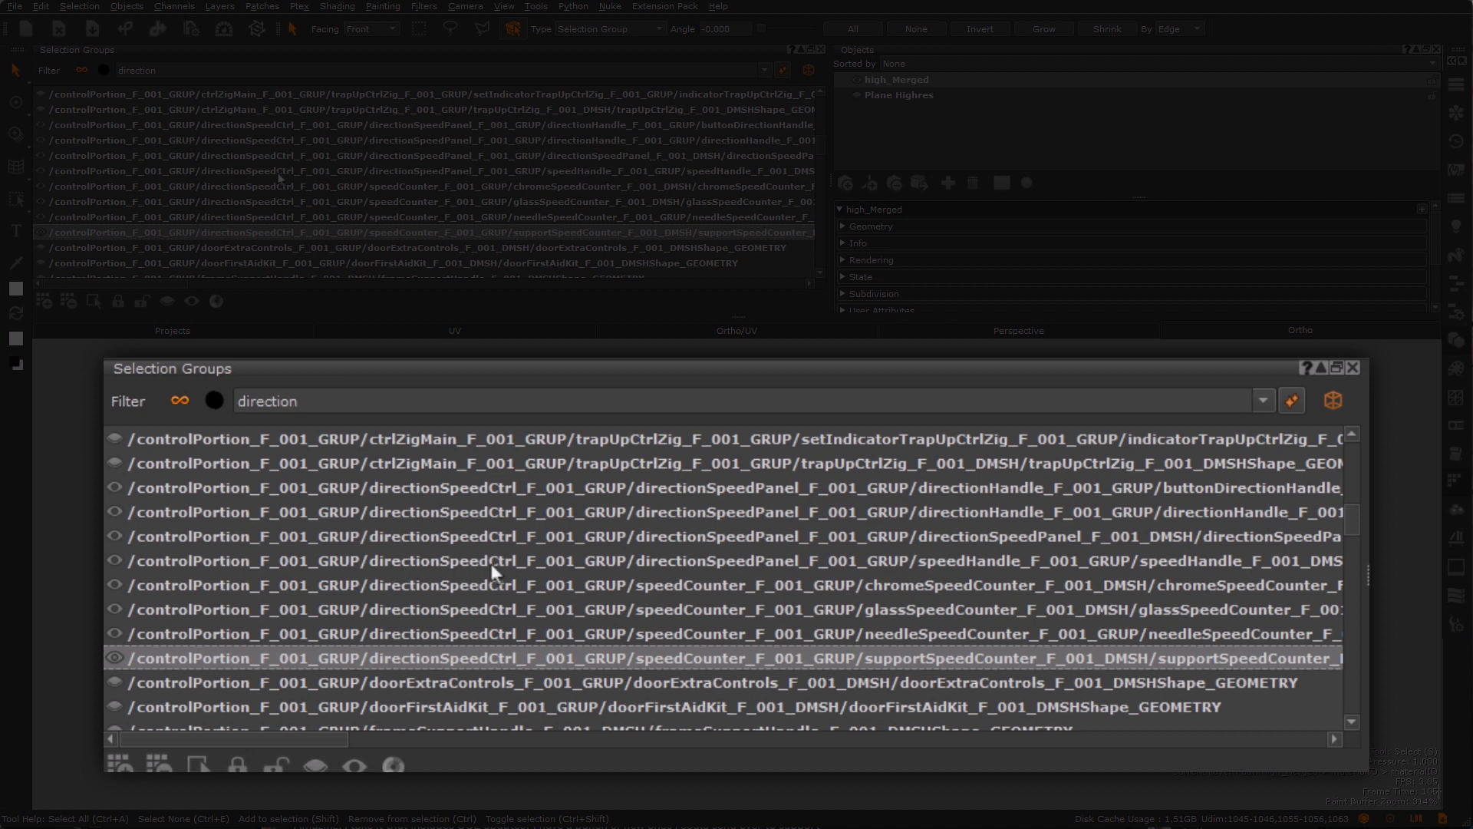
click(966, 487)
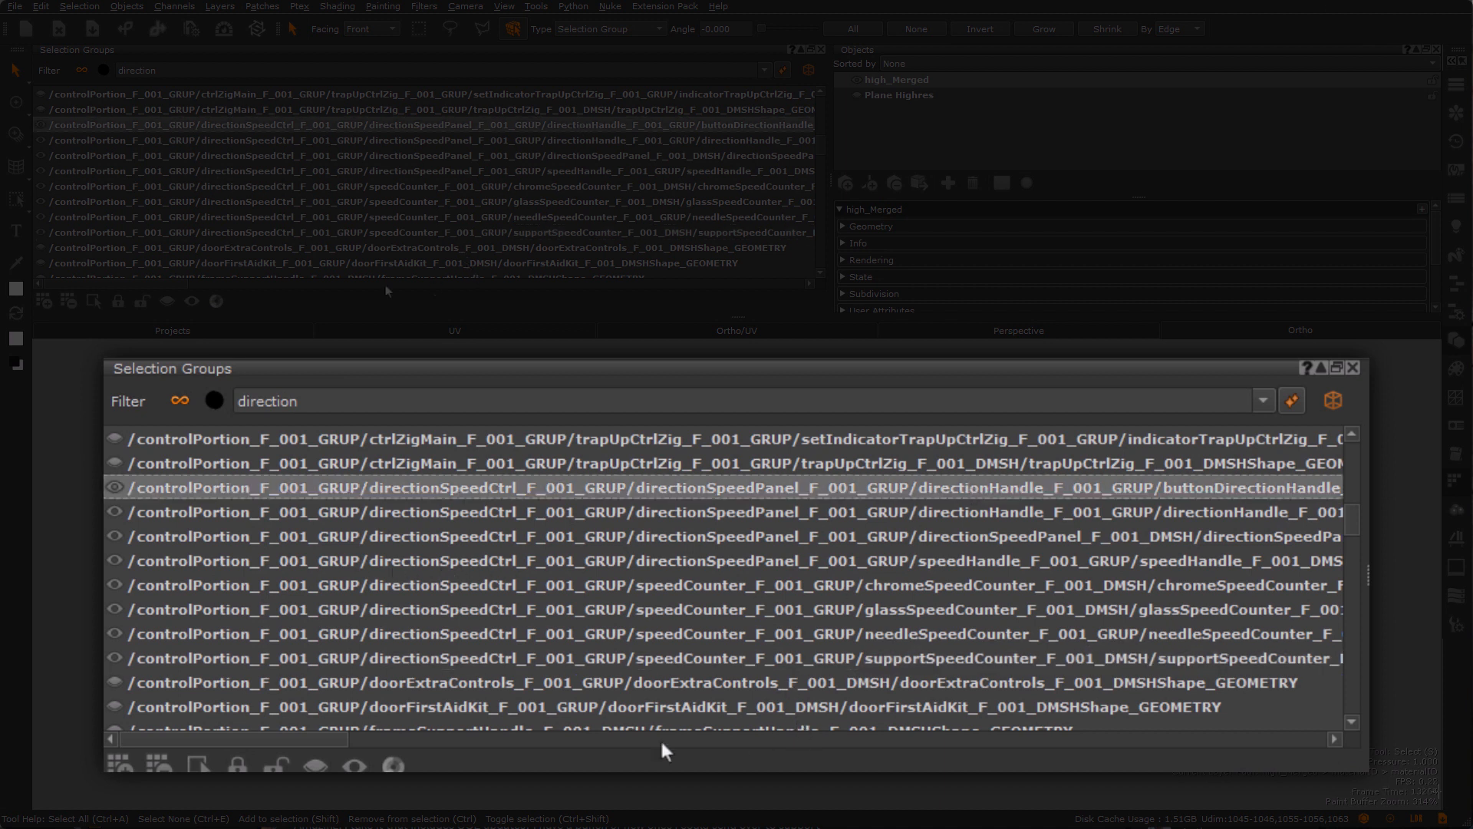
drag(338, 738, 489, 742)
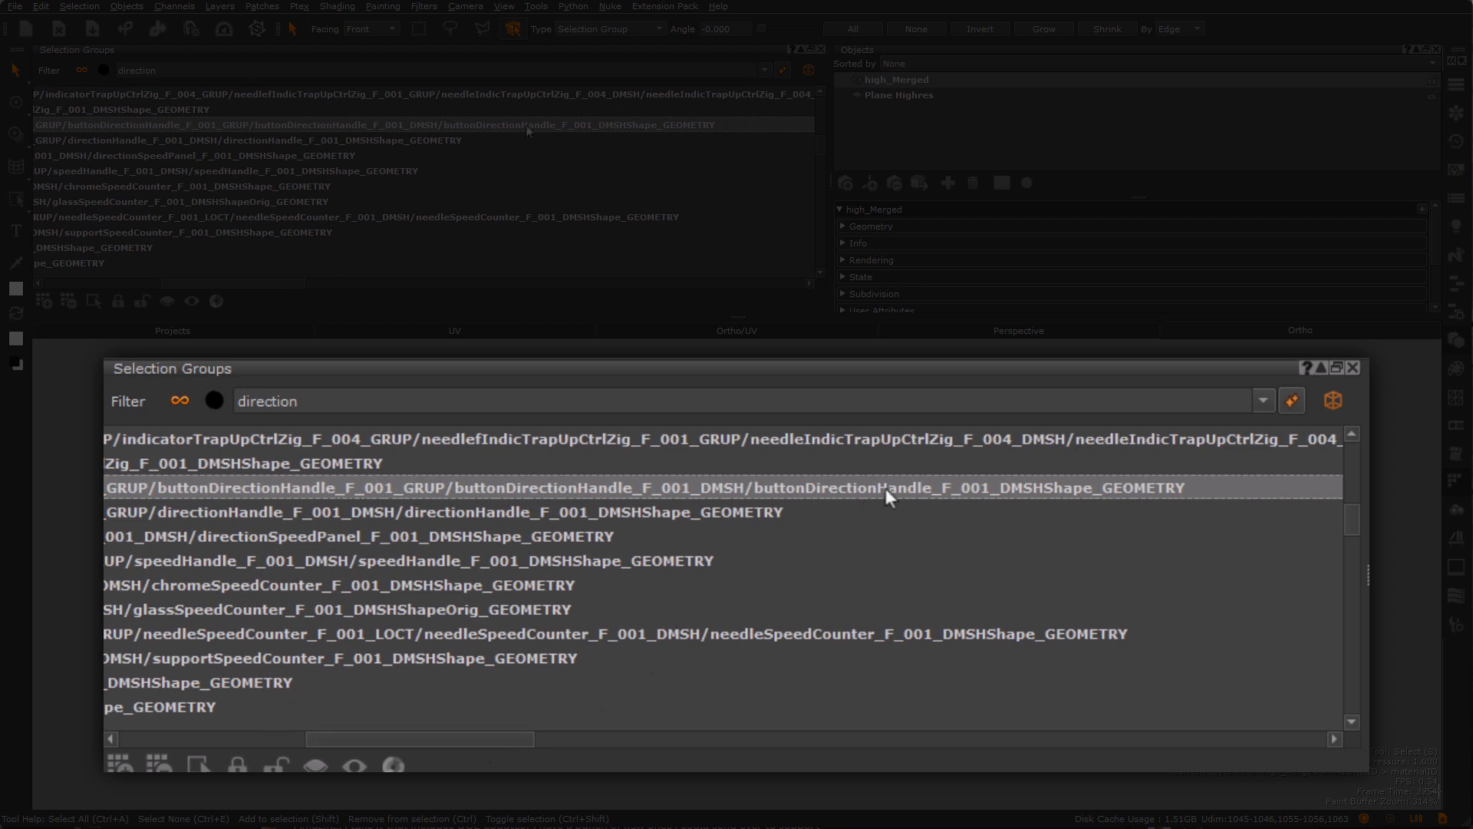
click(469, 512)
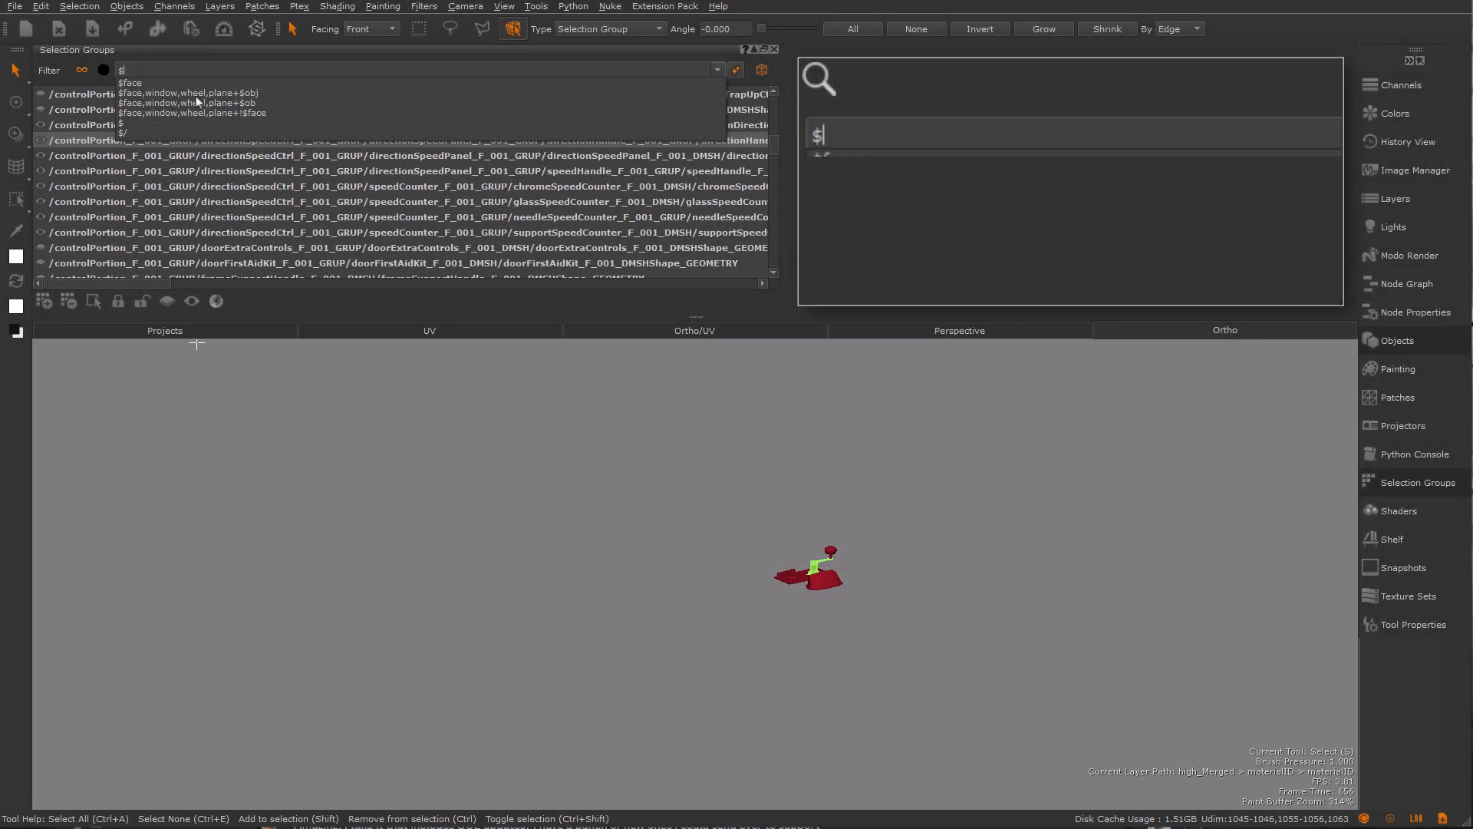
Filter the selection groups with $/////direction to search for direction only after the fifth slash of the path
text(///)
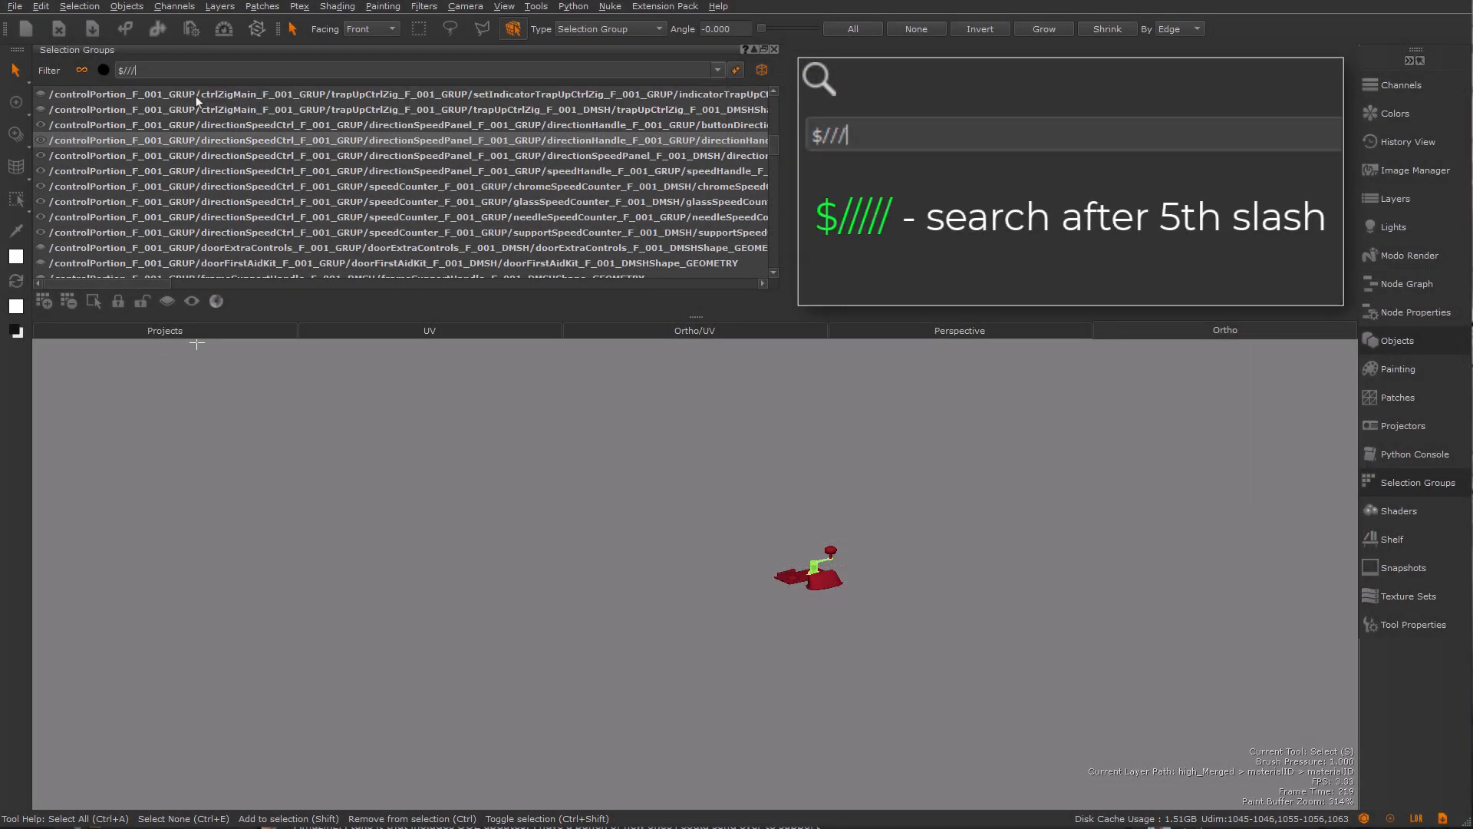
text(//direction)
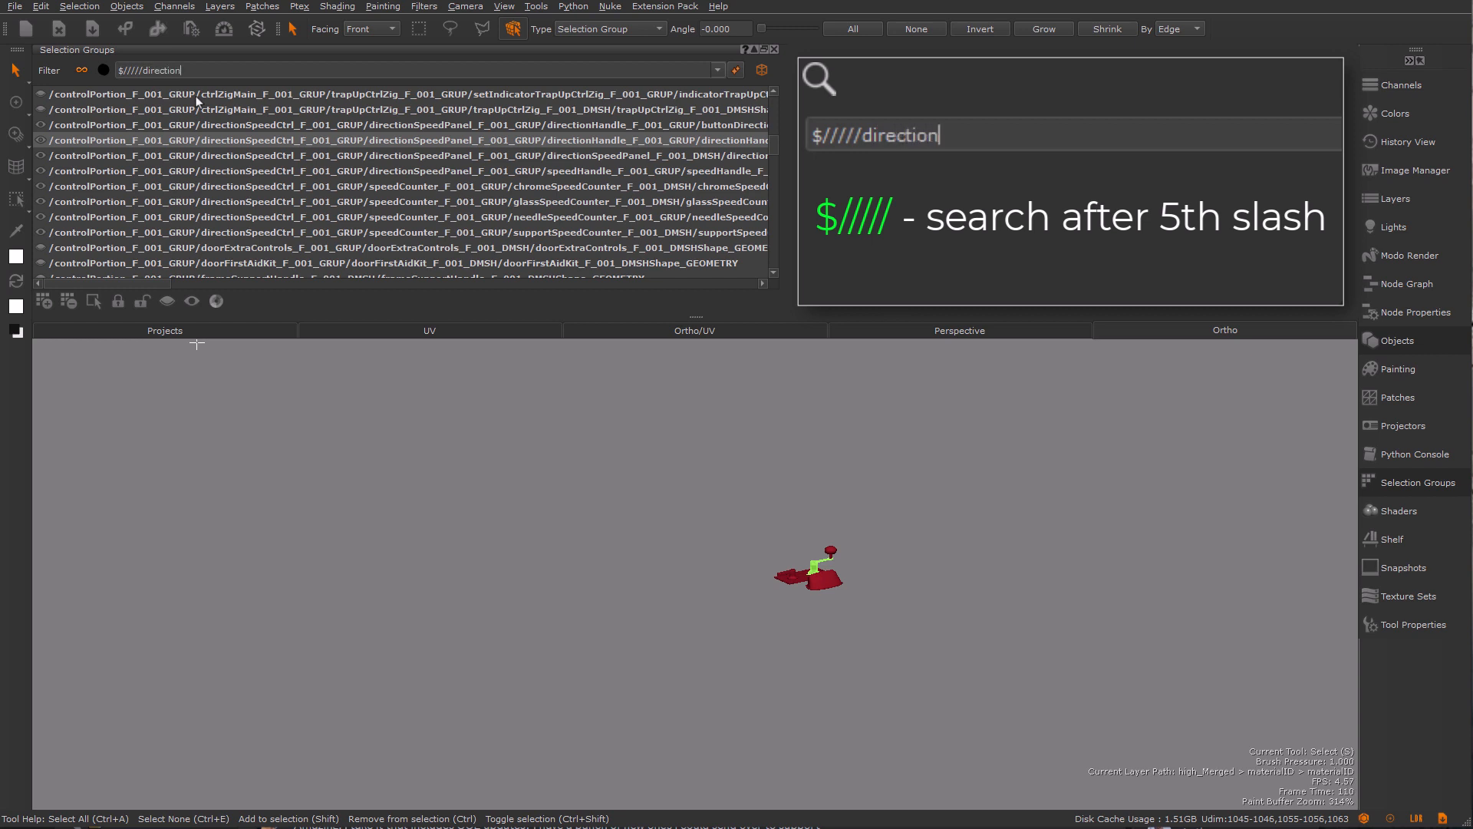
key(Return)
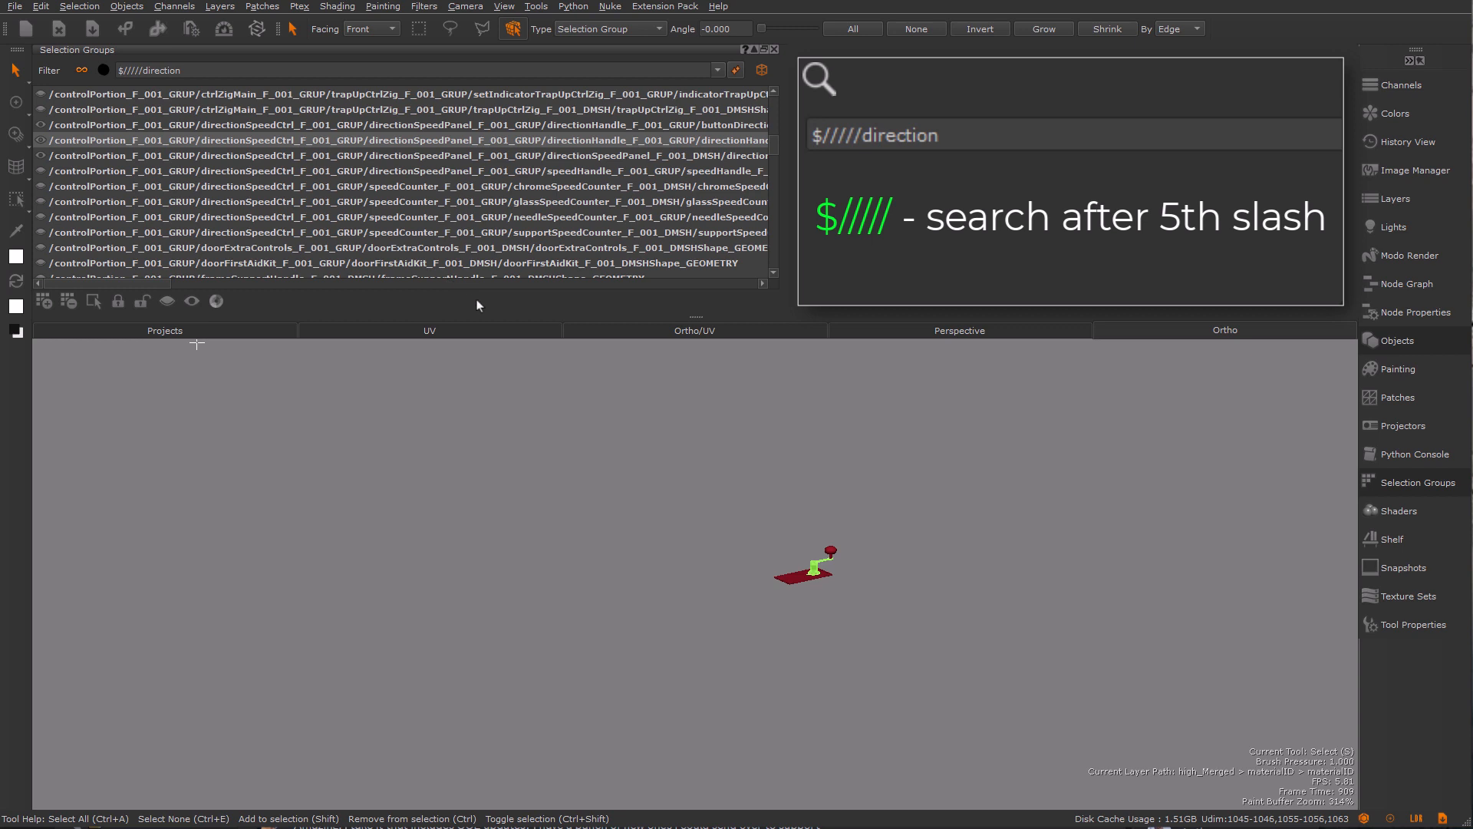
Replace the filter expression with !$/direction to search the group paths backwards from the object name
drag(119, 70, 194, 87)
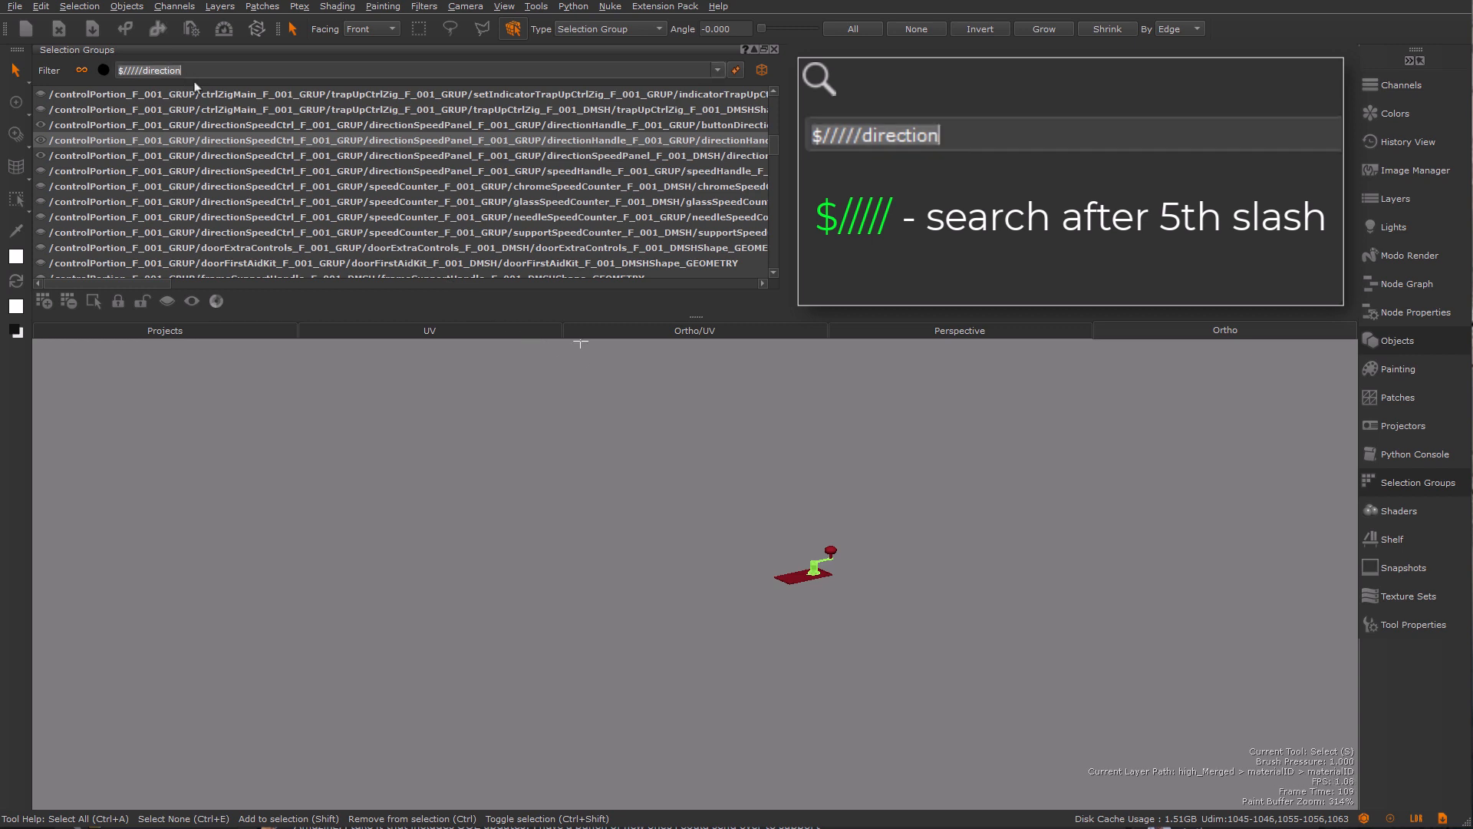
key(BackSpace)
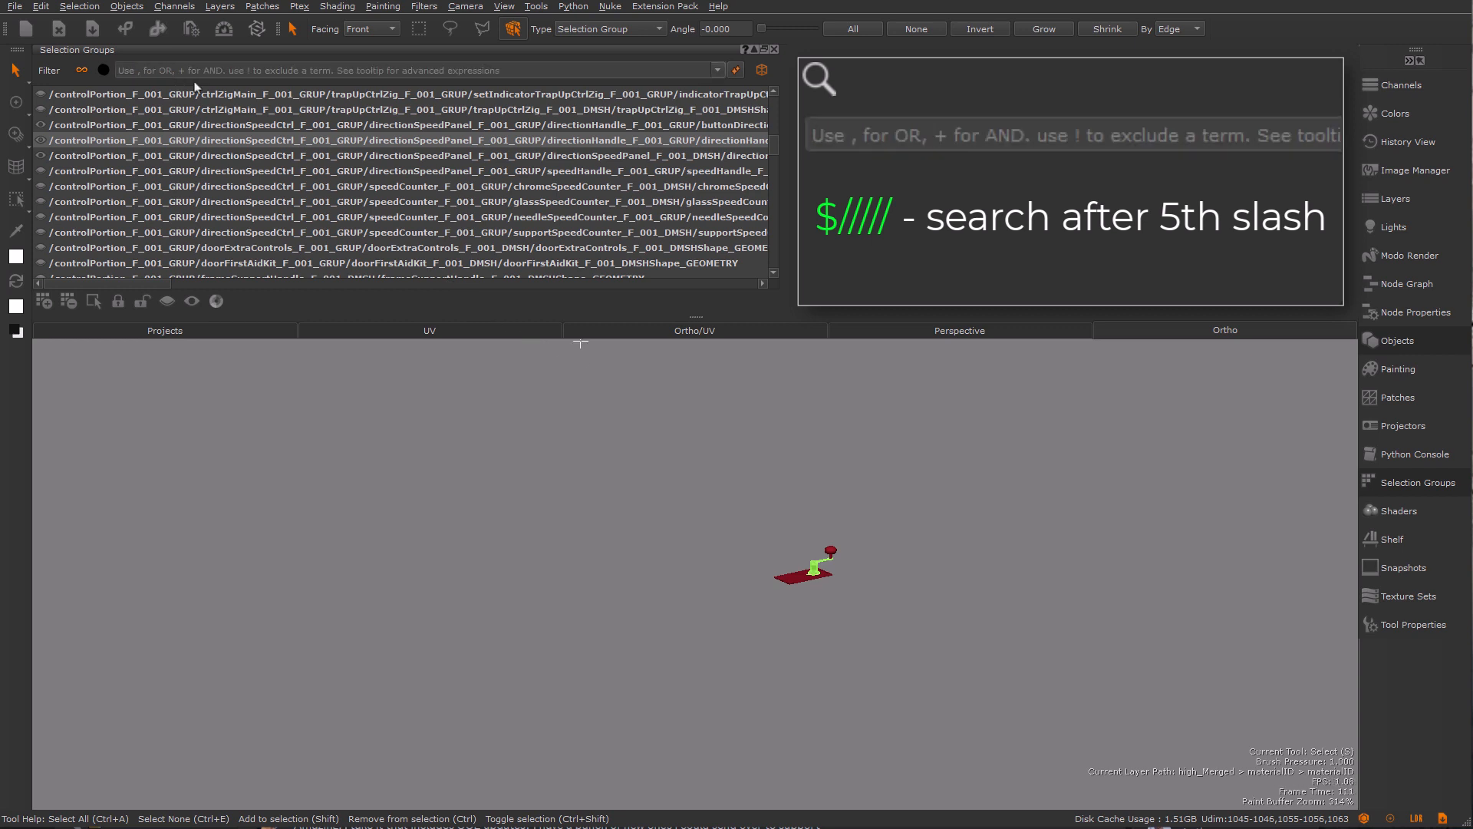
text(!$)
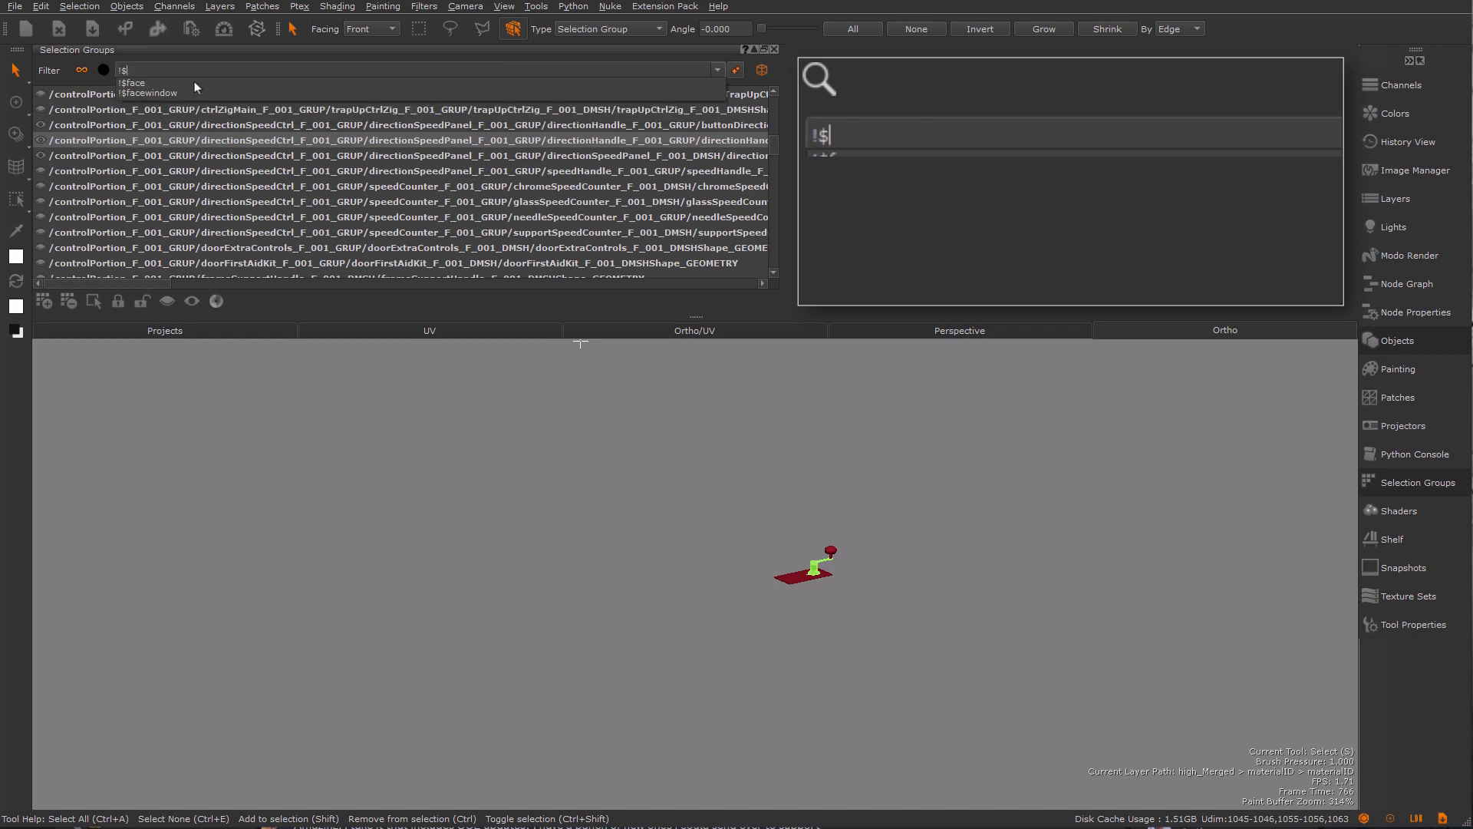
text(/directio)
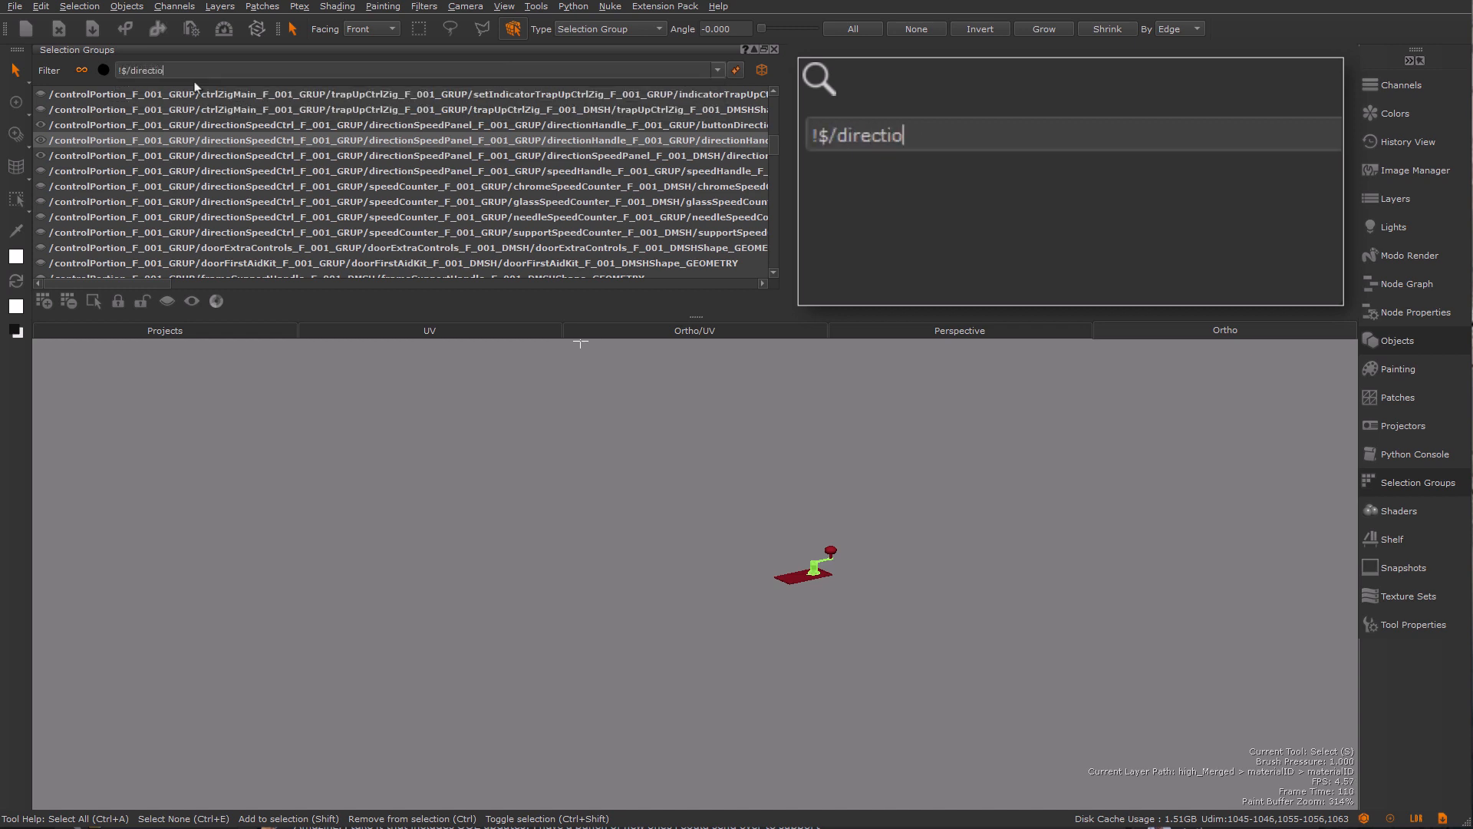
text(n)
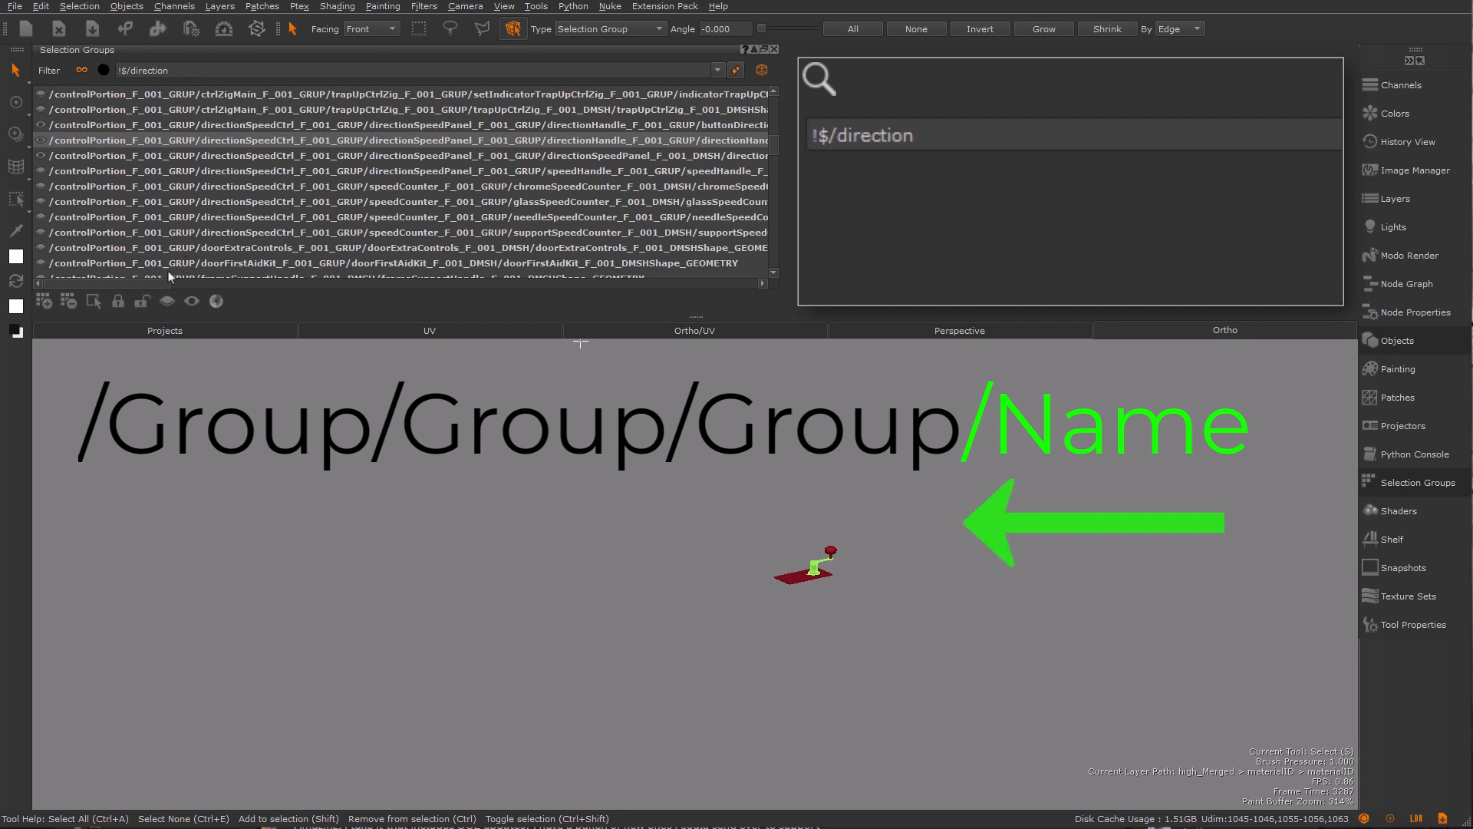
drag(156, 290, 252, 290)
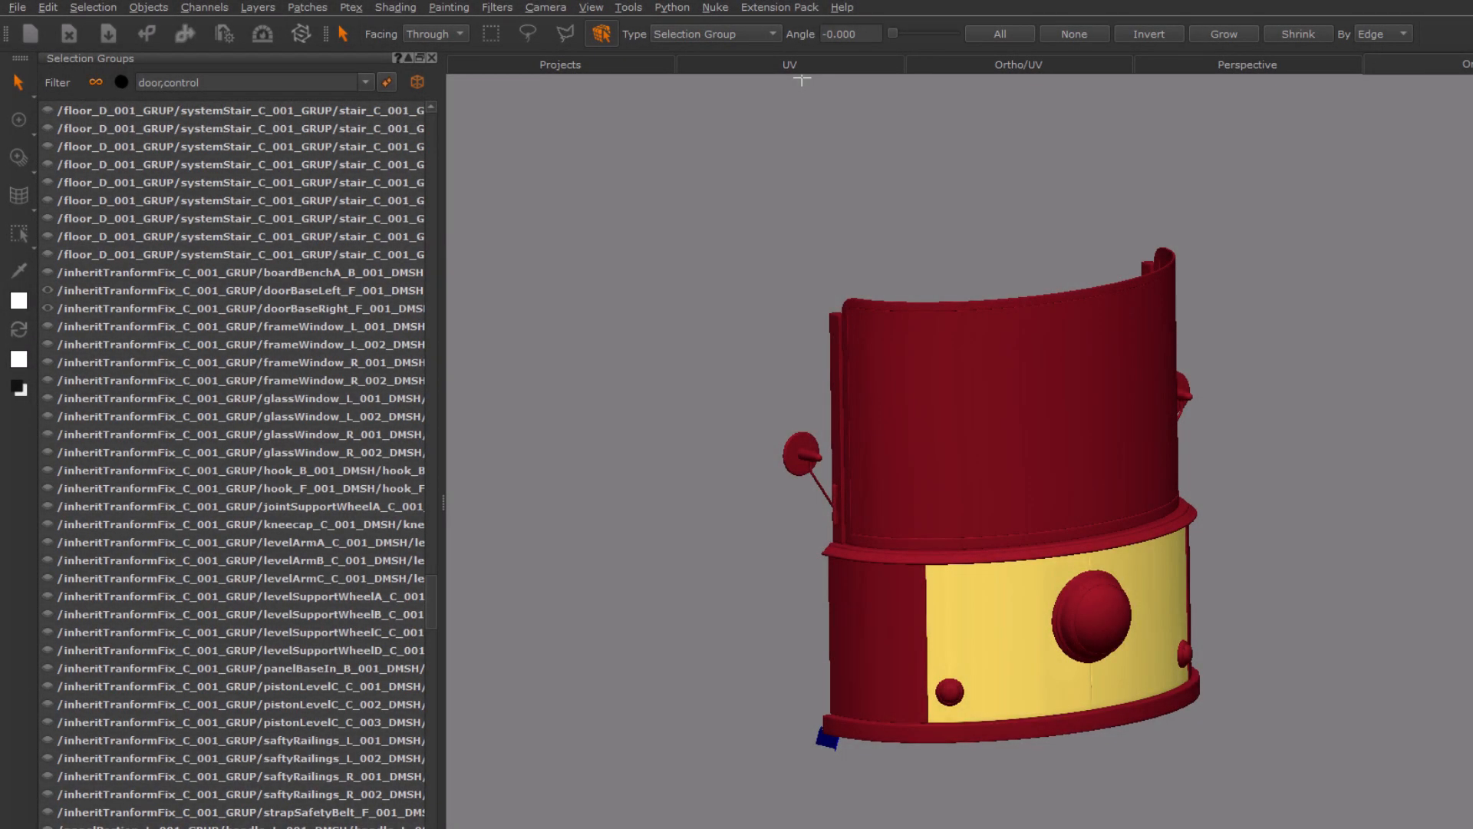
Select the doorBaseLeft_F_001 group under inheritTranformFix_C_001_GRUP, hide it and show it again
click(119, 292)
click(51, 292)
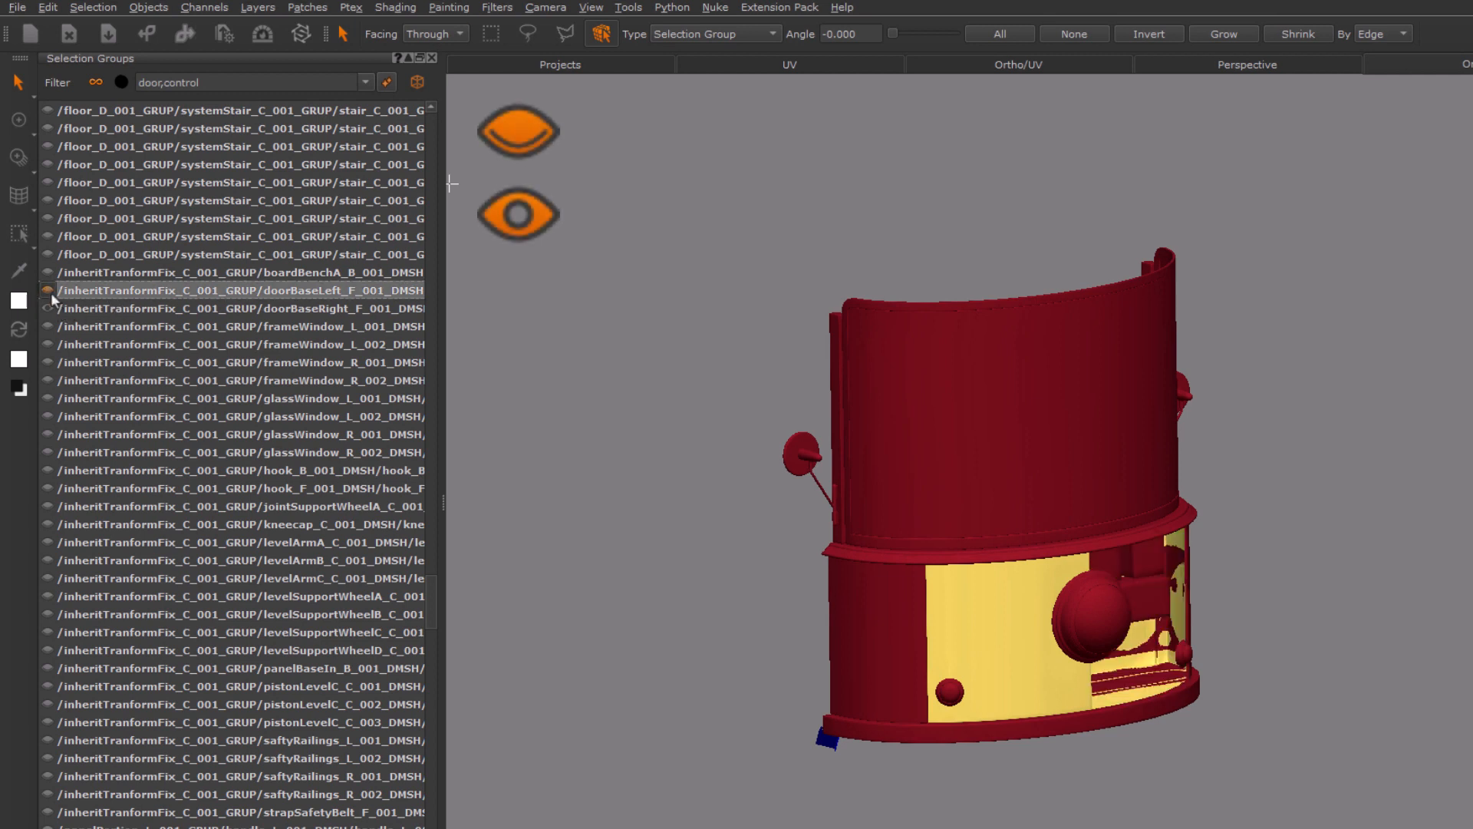
click(51, 292)
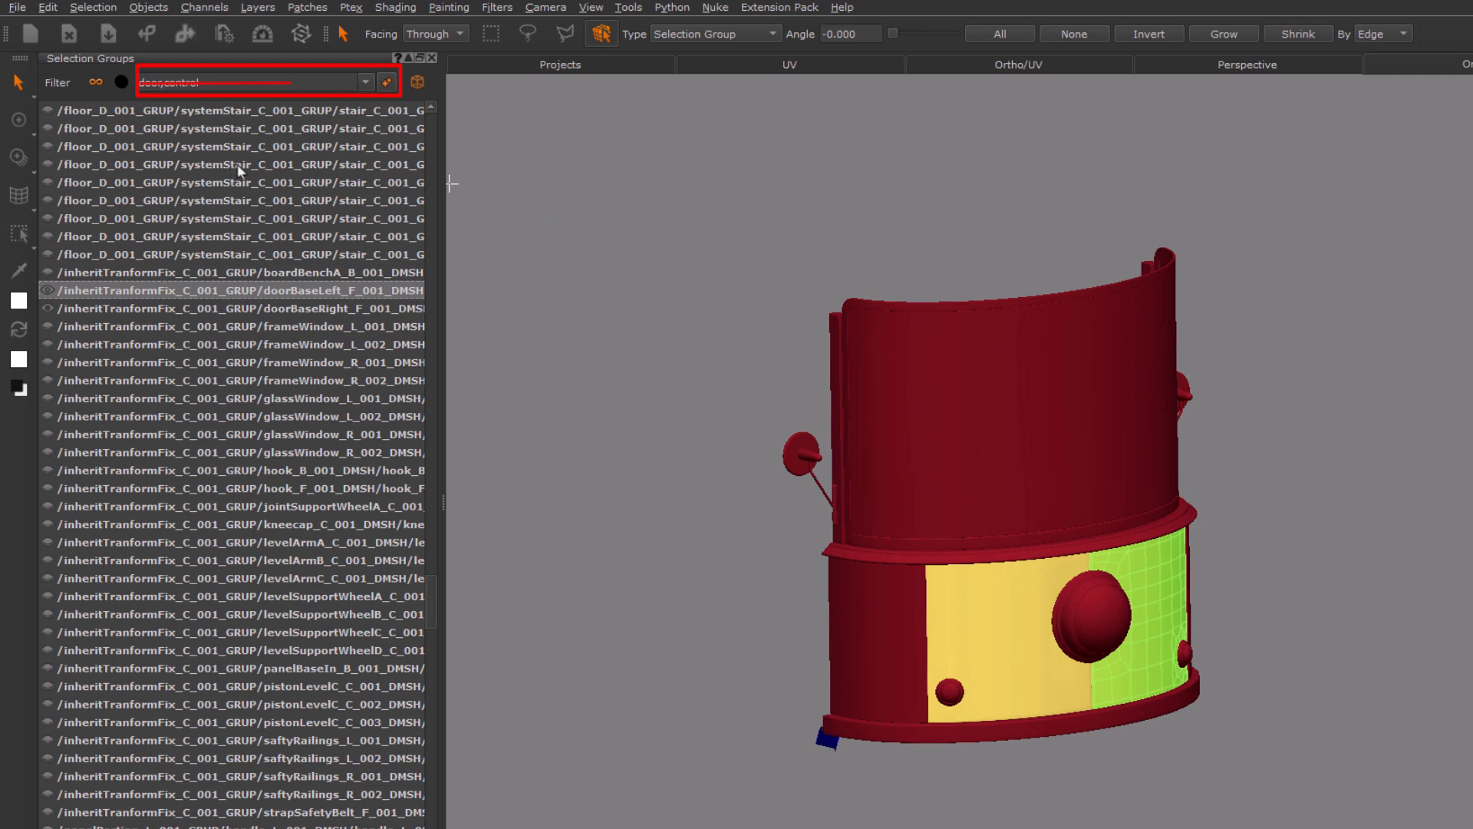
Create a new visibility set named Control from the currently visible groups, and reopen the list of visibility sets
click(424, 87)
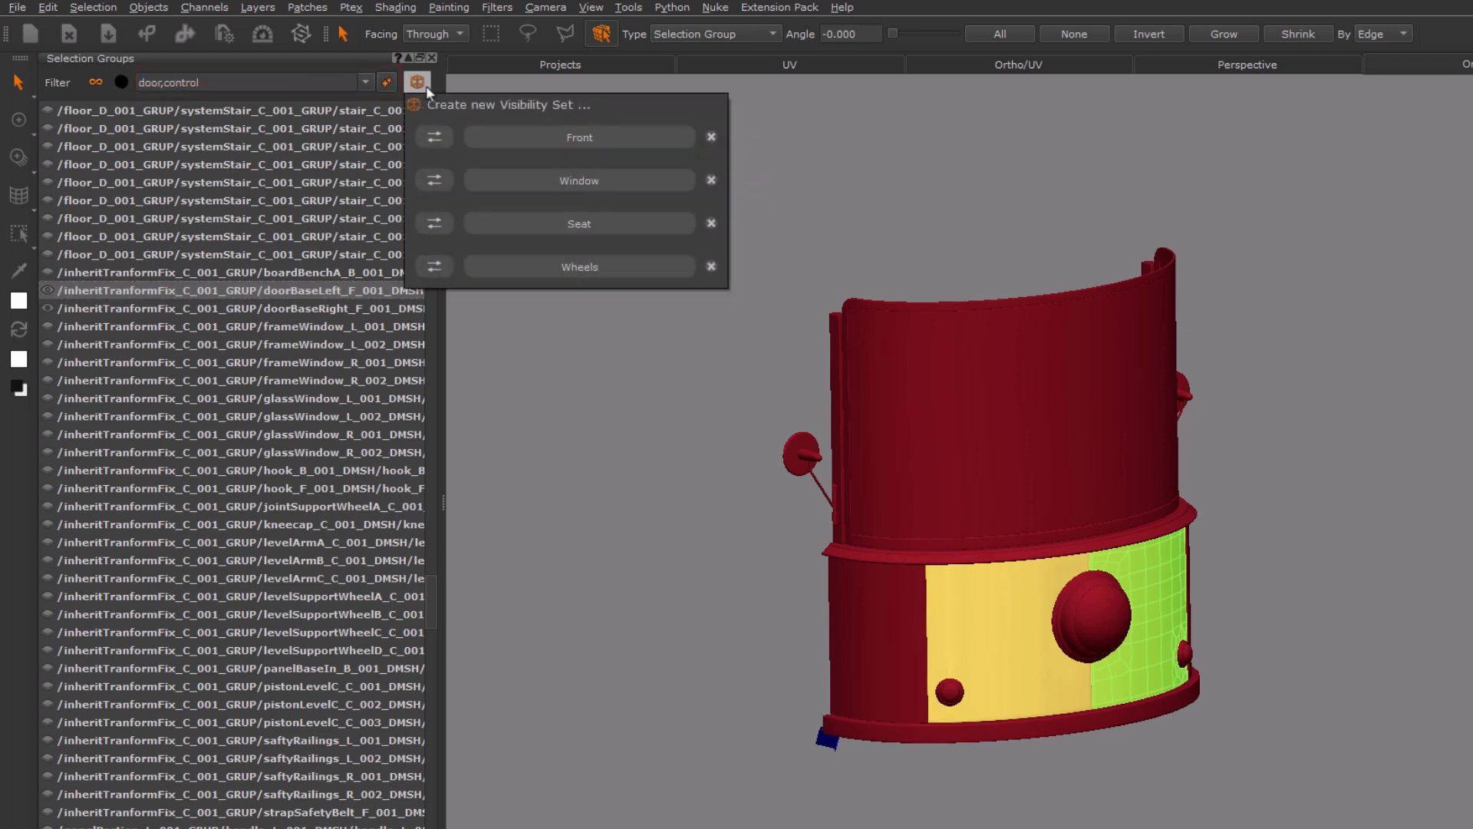
click(510, 105)
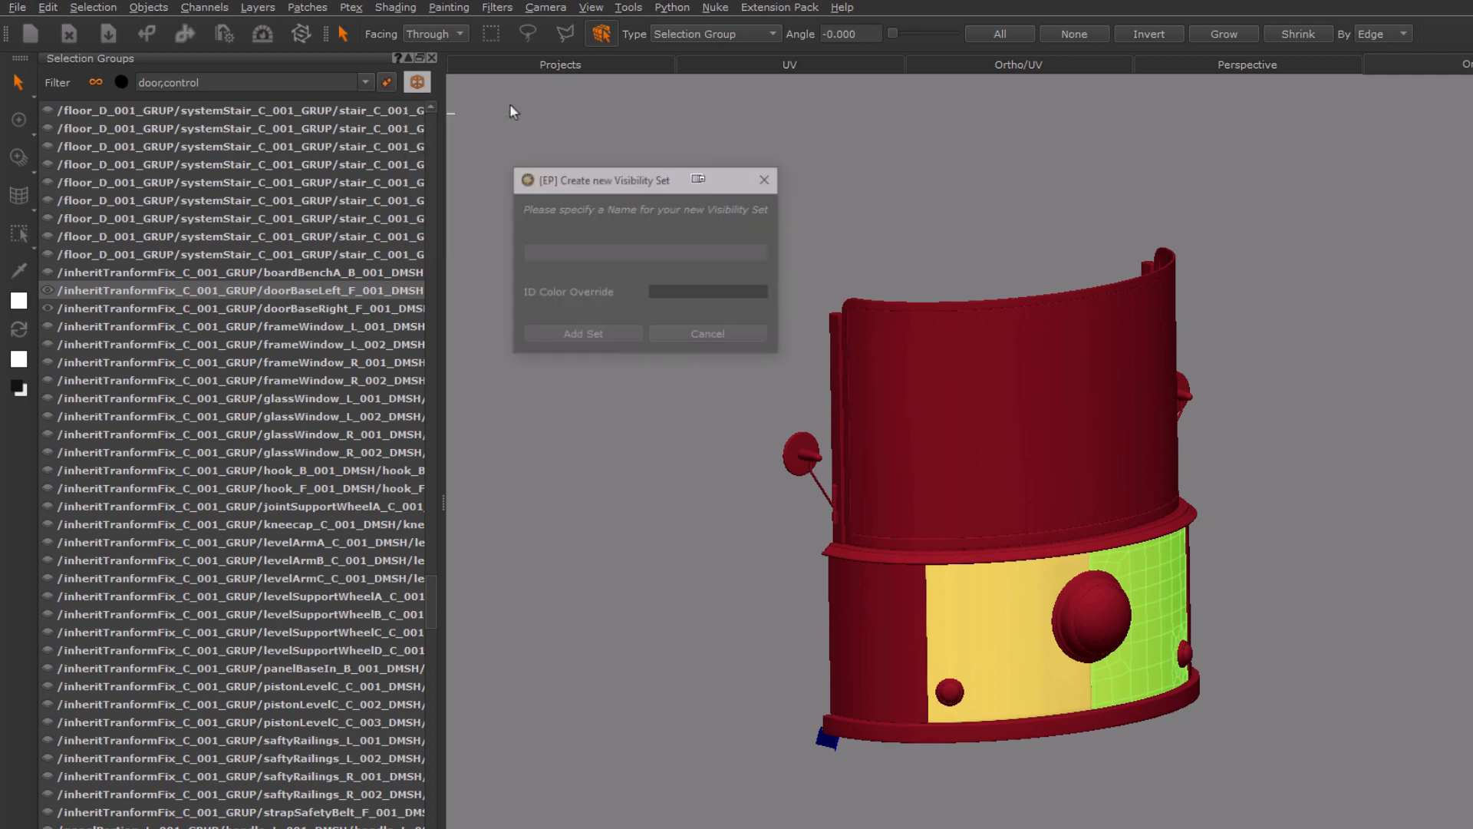
click(581, 252)
text(Control)
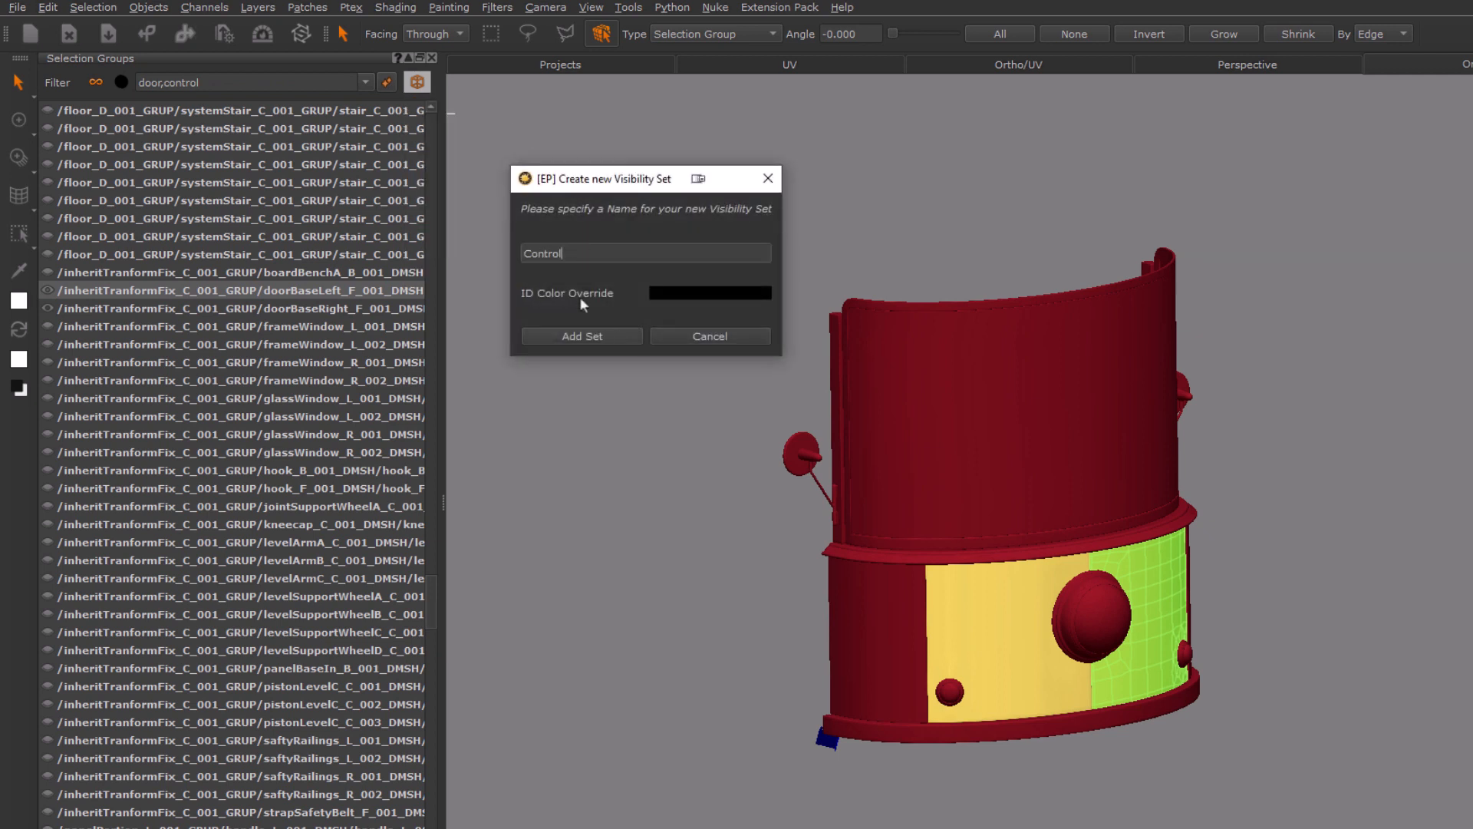
key(Return)
click(424, 87)
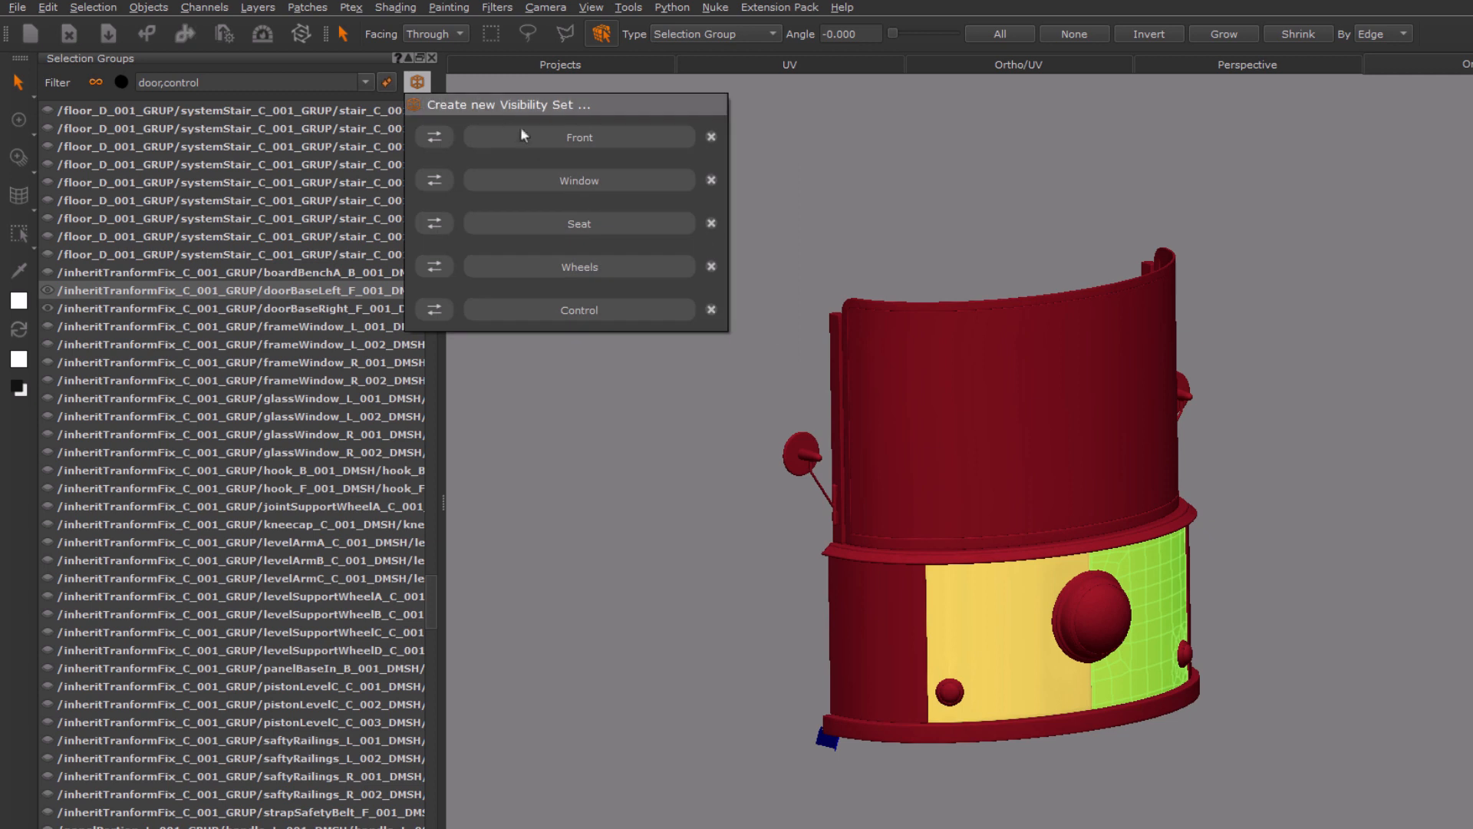
Load the Seat visibility set, and display everything except the groups of the Front set
click(568, 222)
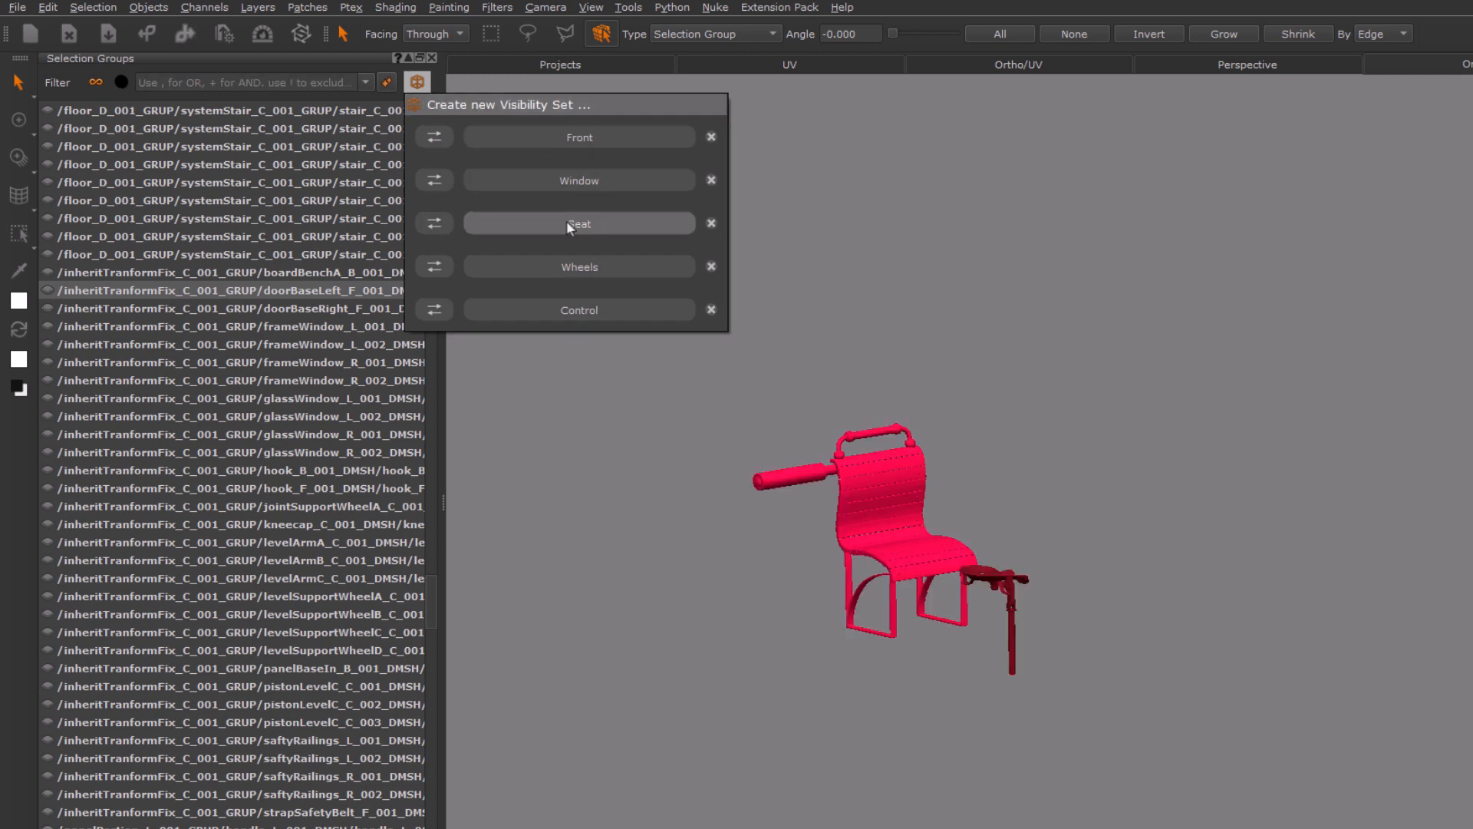
click(433, 138)
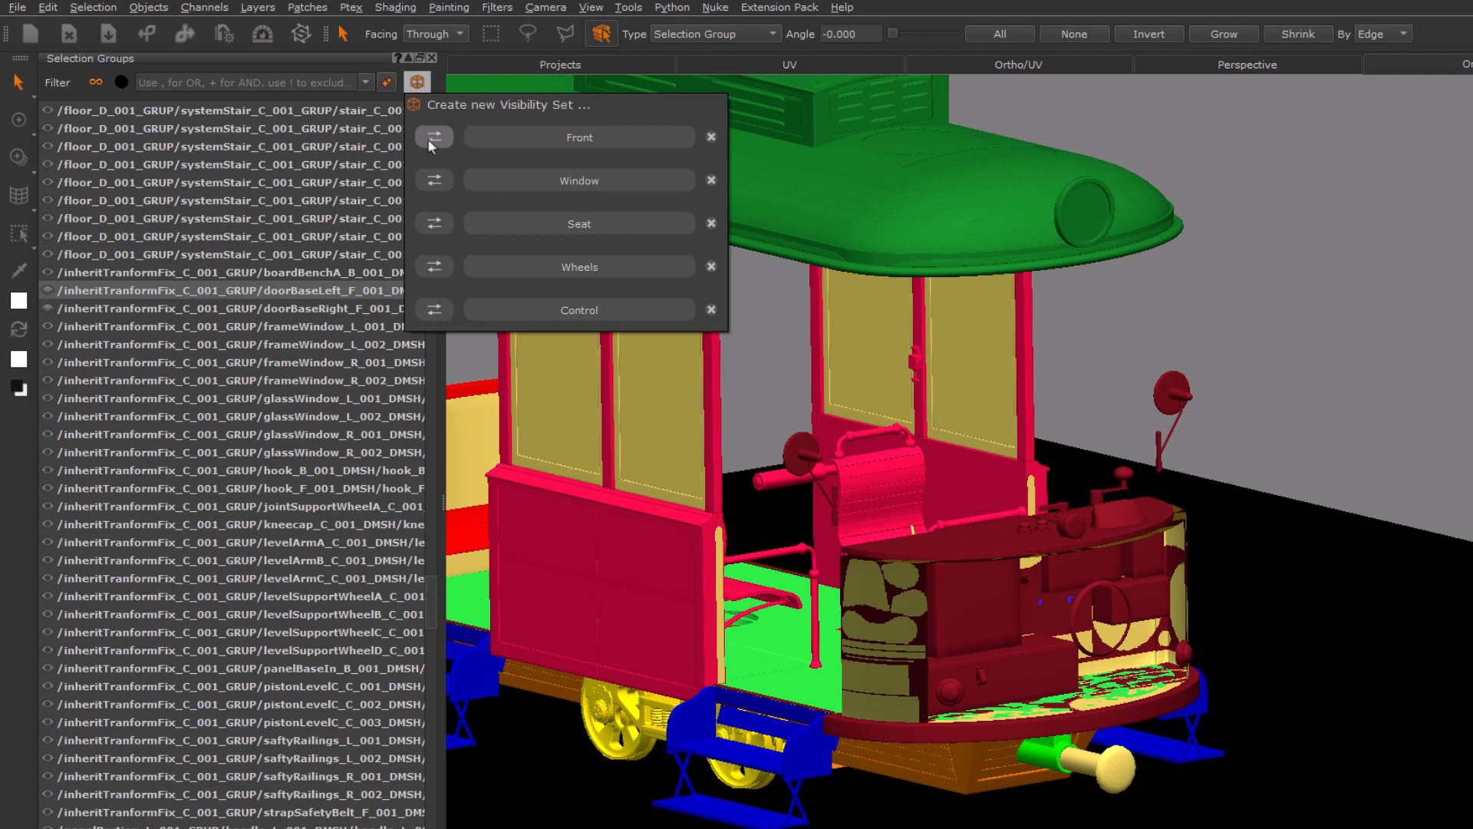
Delete the Front visibility set, and load the Wheels set with the Seat set added to the view
click(712, 137)
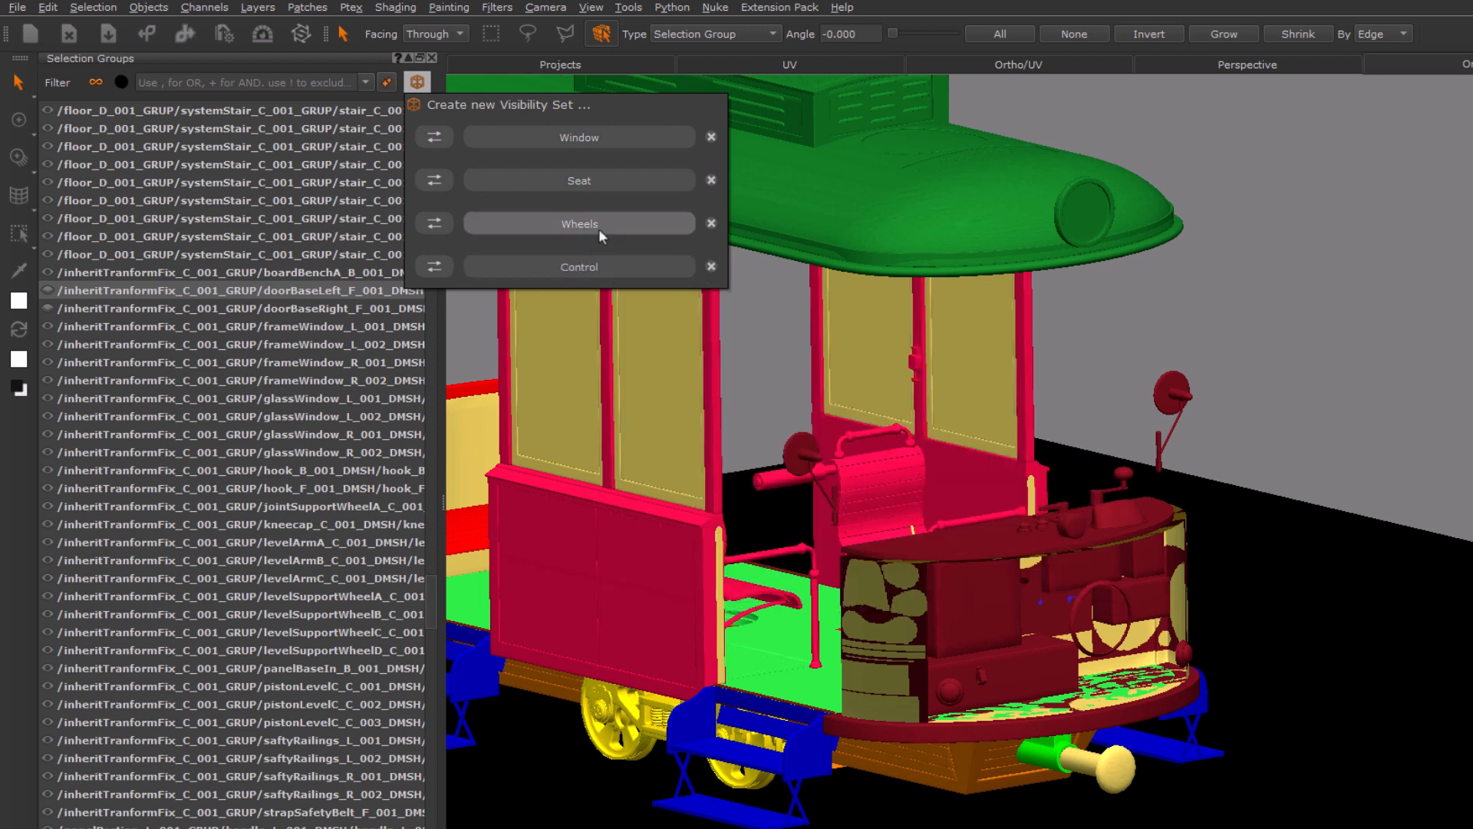
click(599, 227)
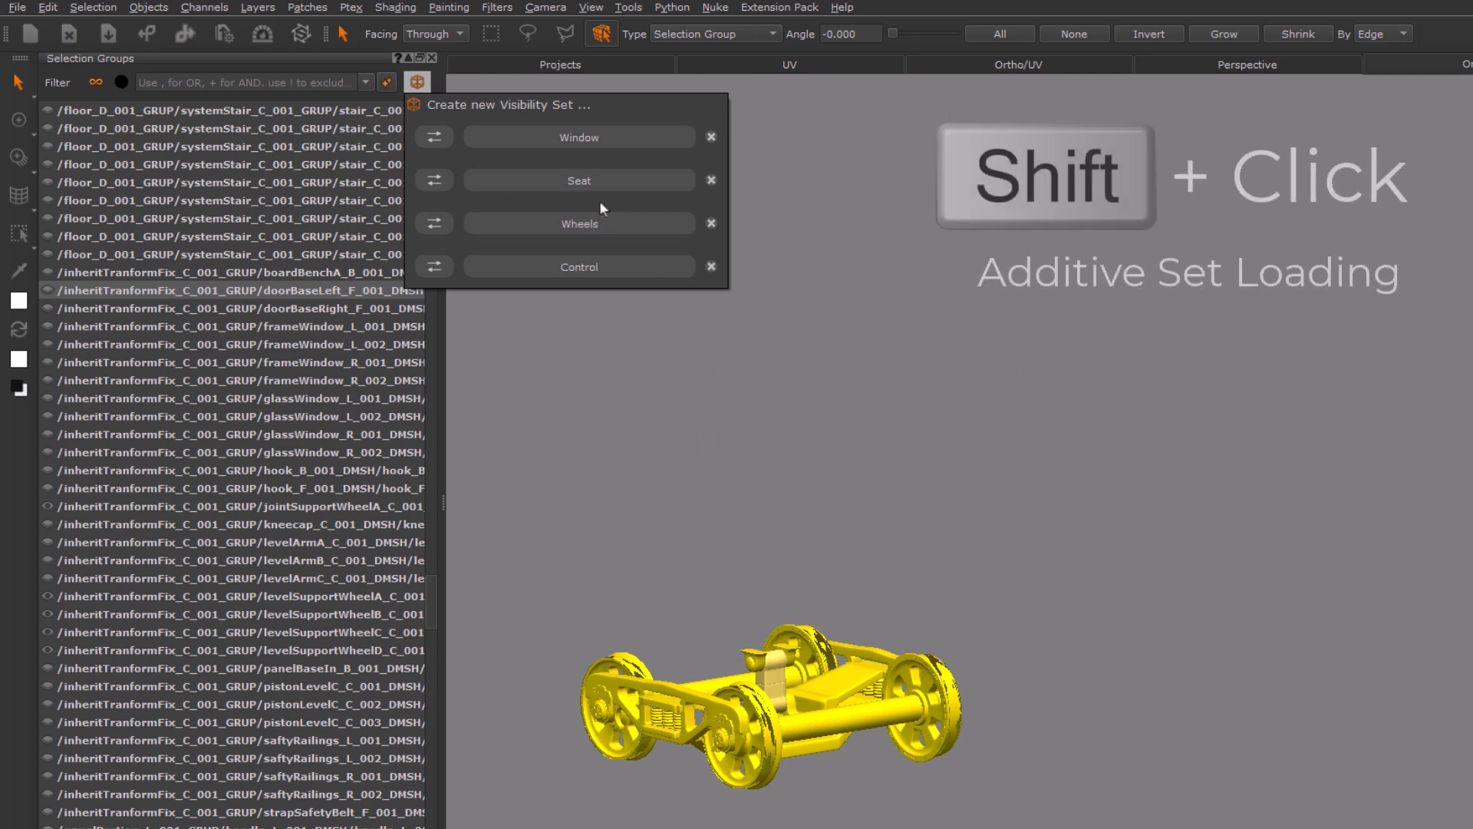
shift+click(600, 180)
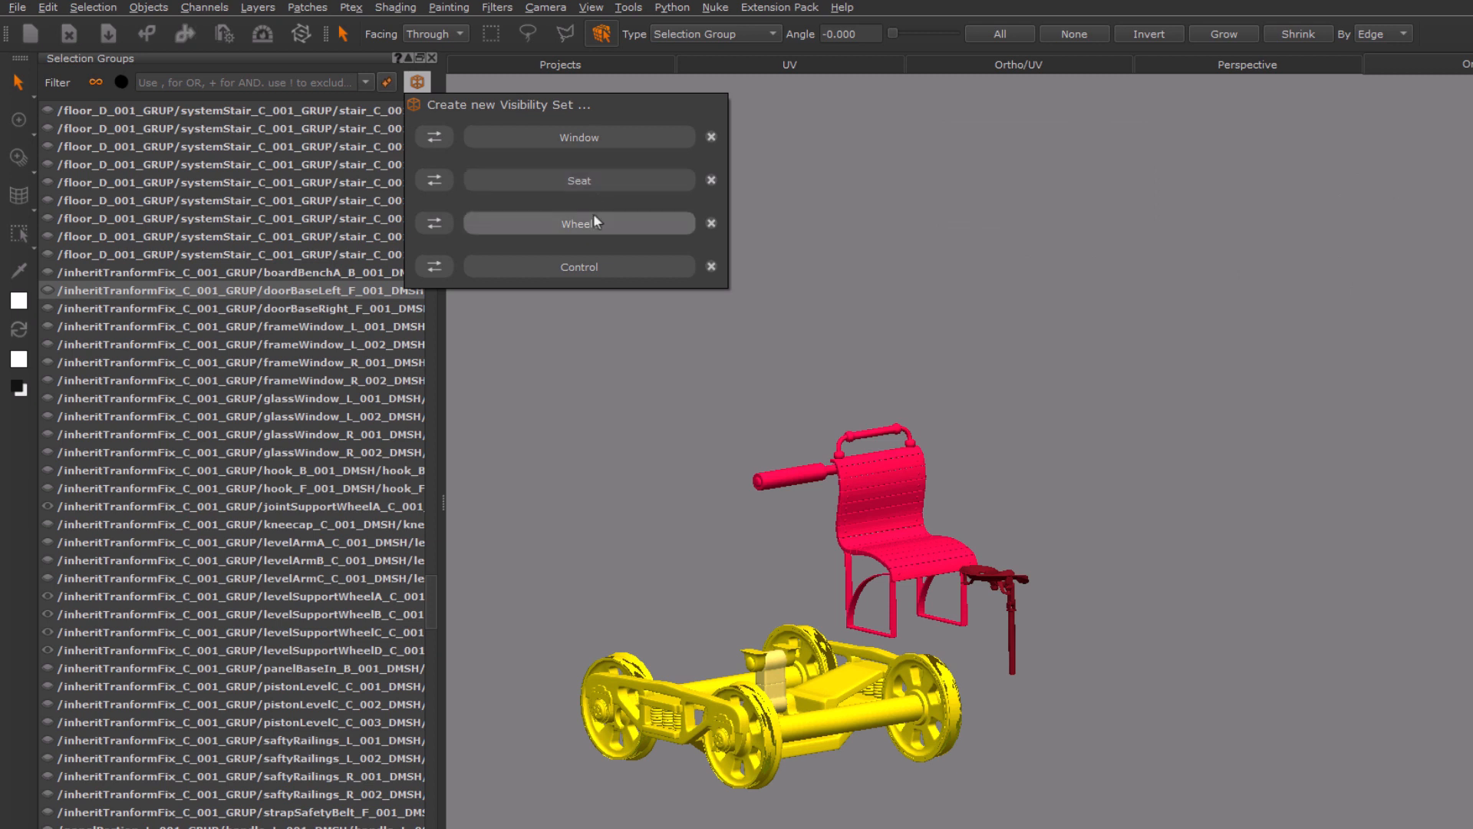
Load the Seat set alone, add the Wheels set to the view, and subtract the Seat set's groups
click(587, 187)
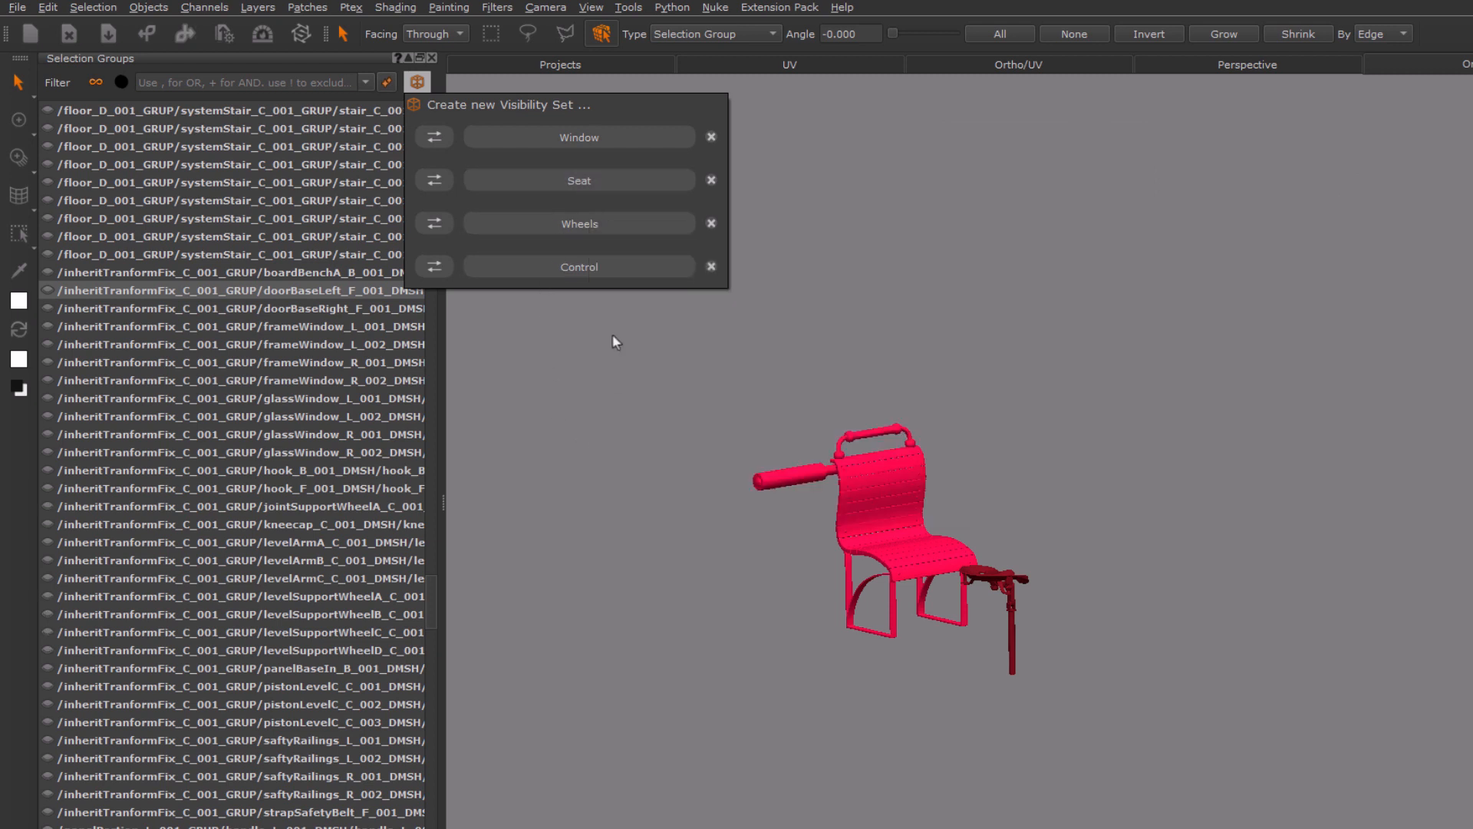
click(605, 227)
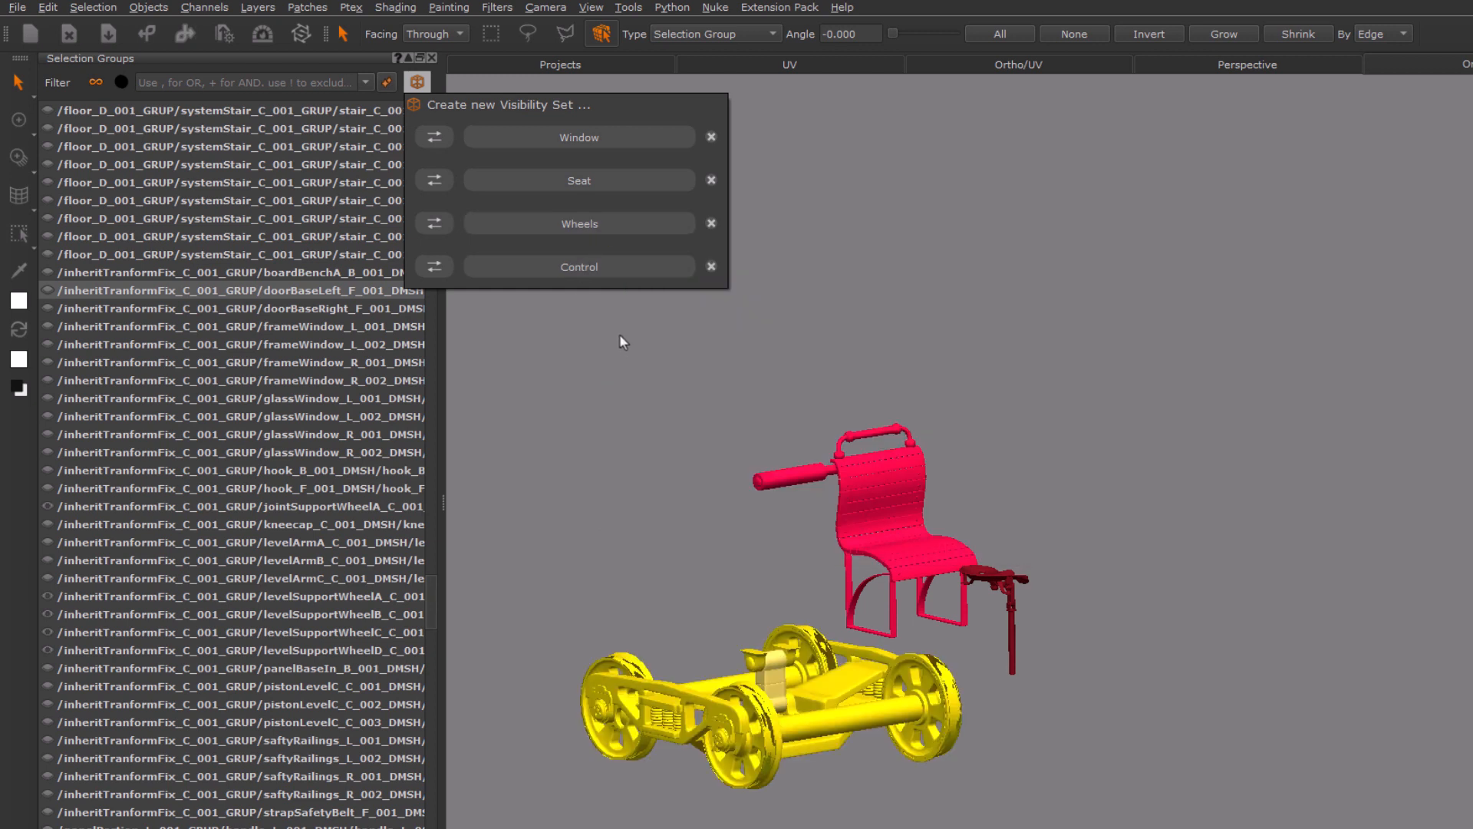
ctrl+click(595, 186)
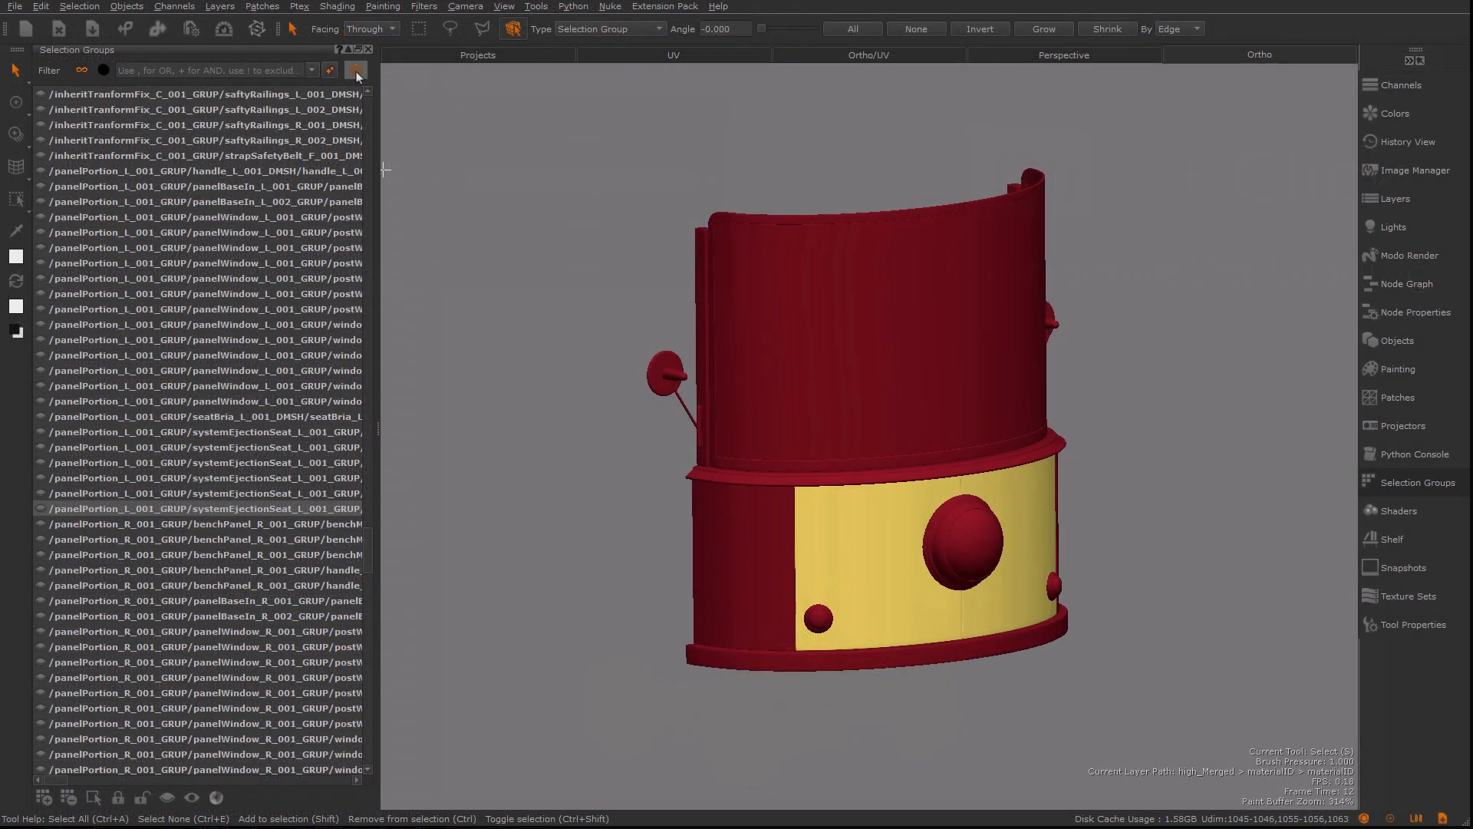
Show the first benchPanel_R_001_GRUP group, add it to the Front visibility set, and check it by switching between the Wheels and Front sets
click(355, 71)
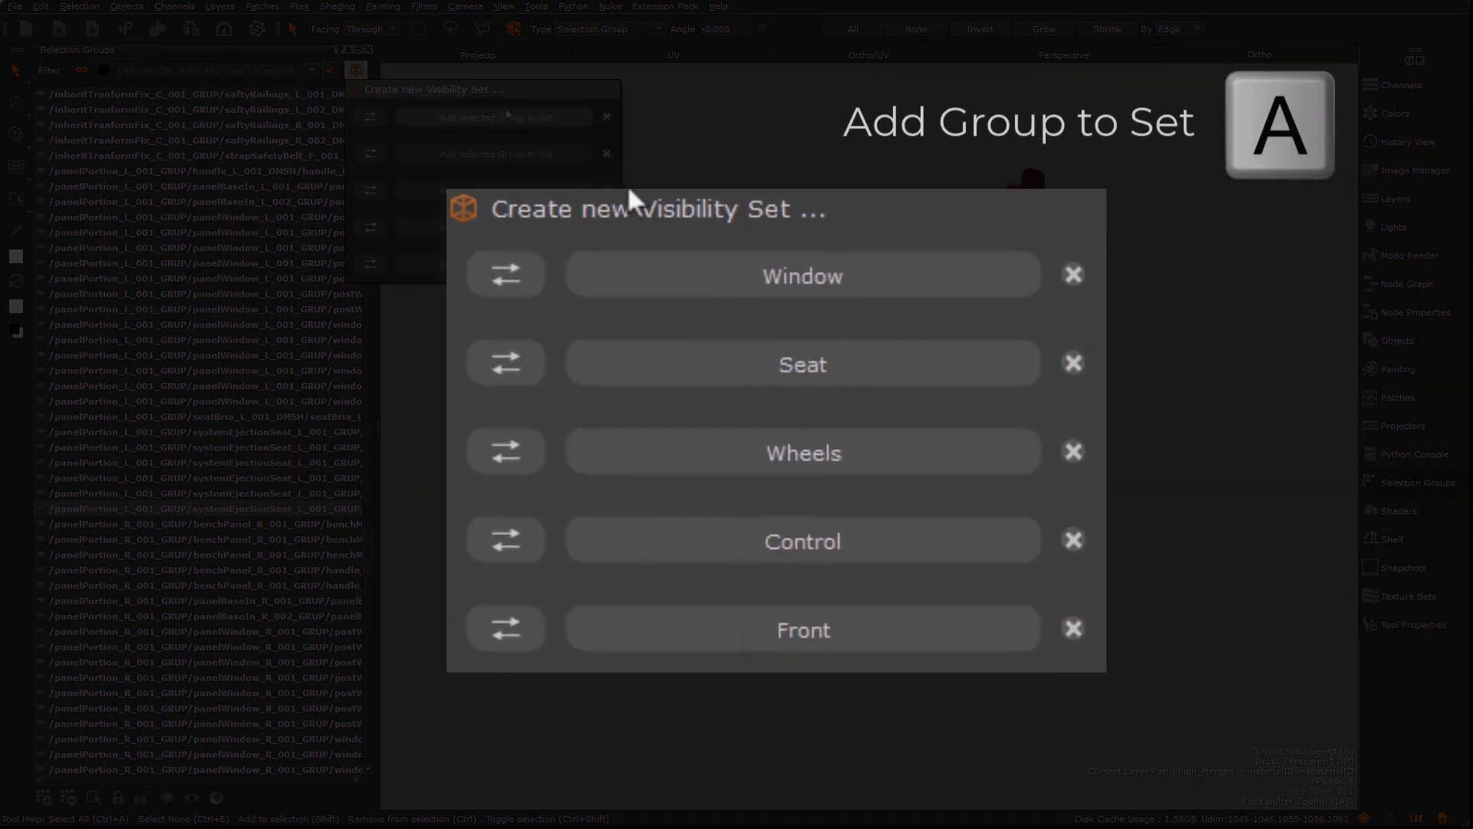
key(a)
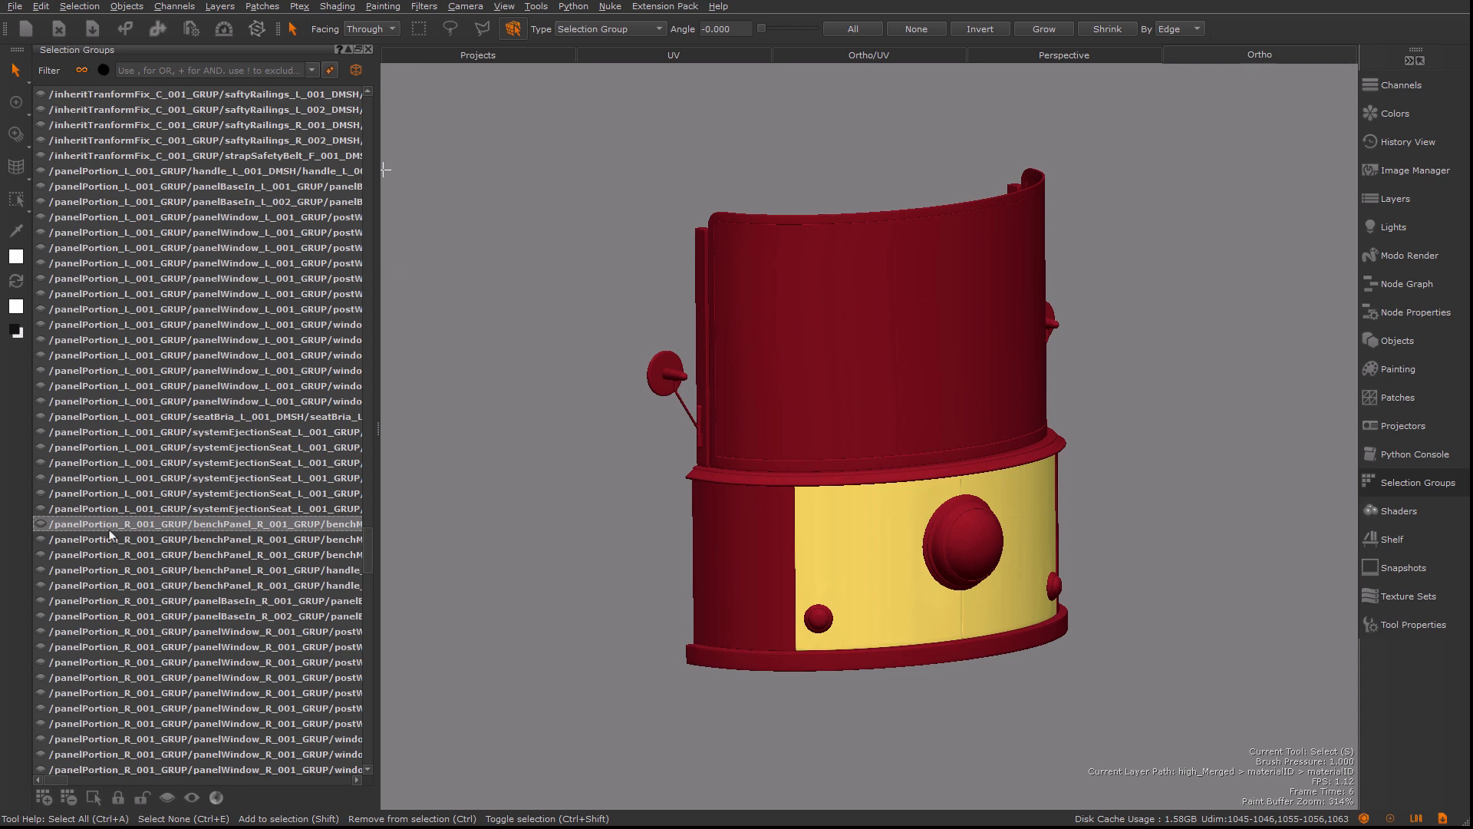
click(39, 524)
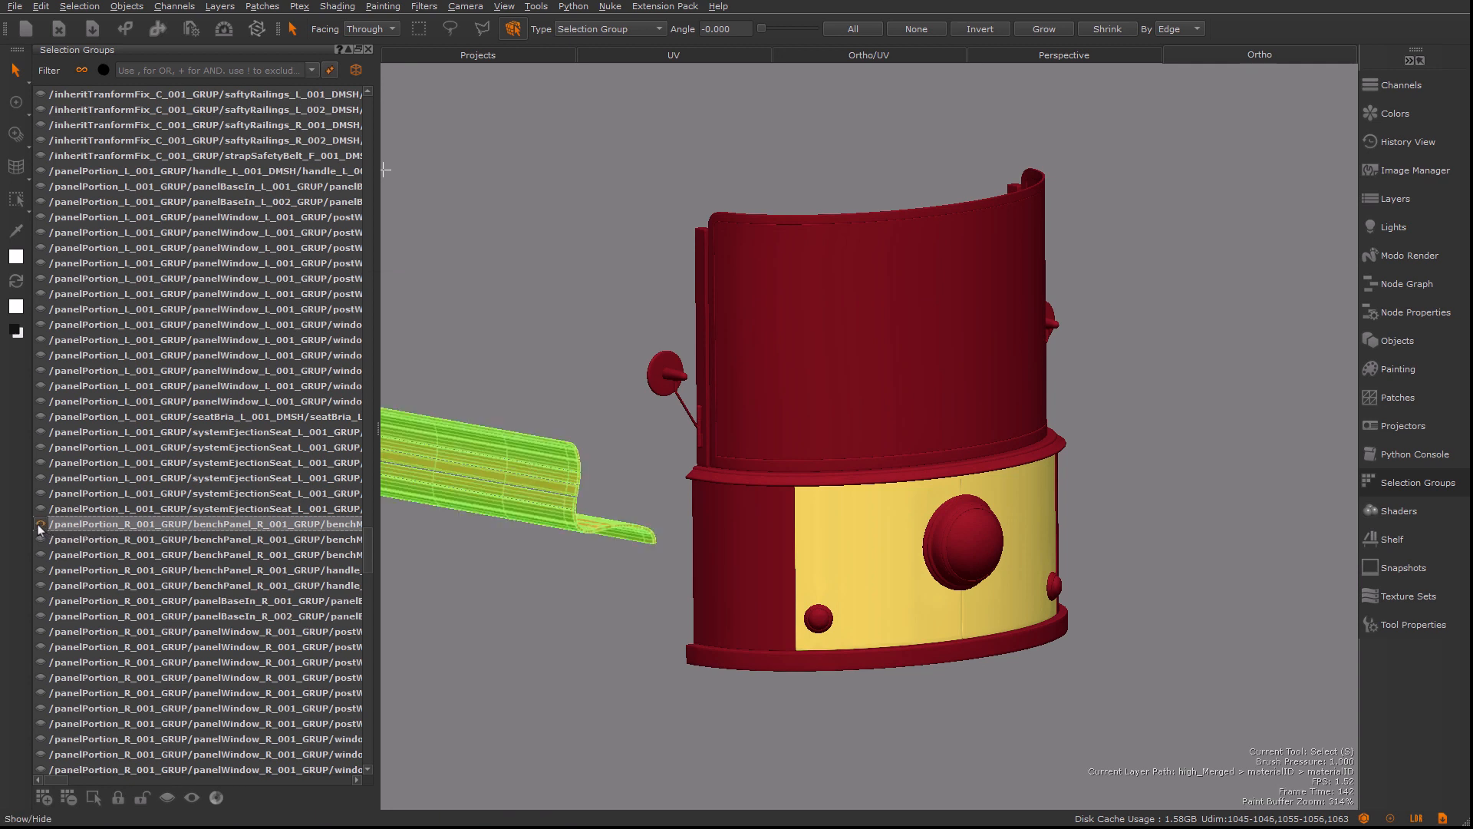
mouse_move(360, 72)
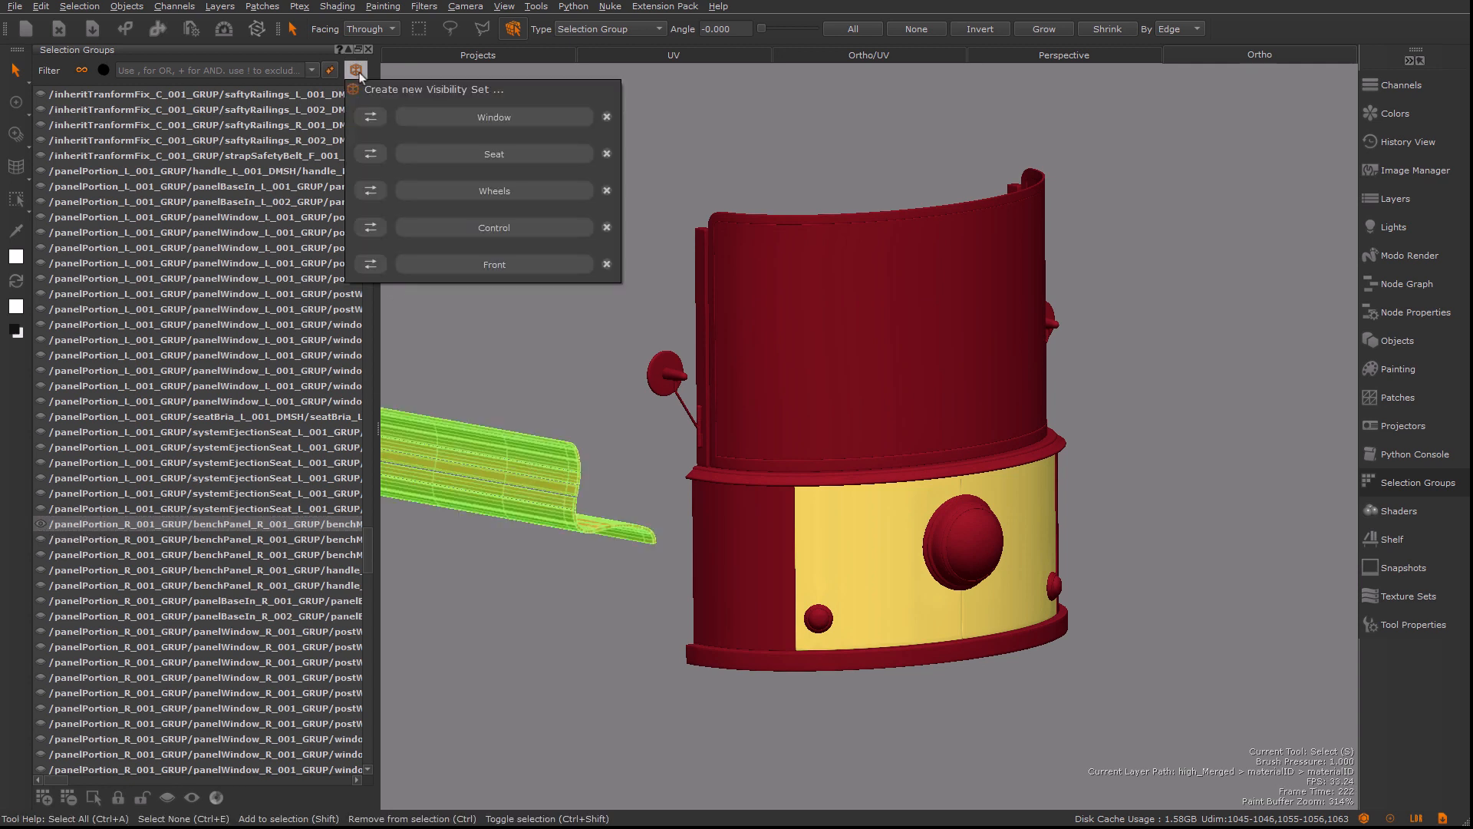
key(shift)
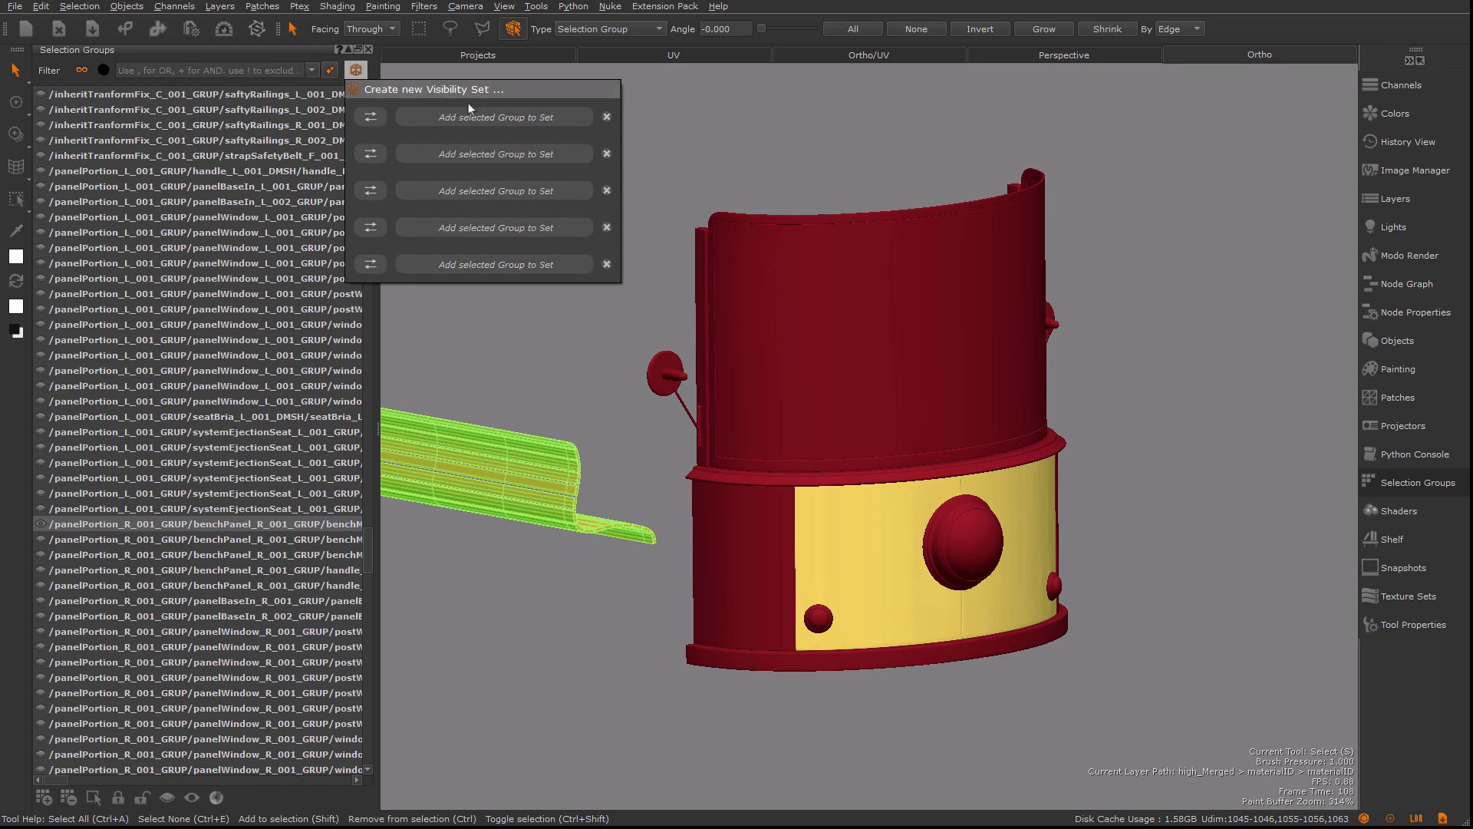
shift+click(491, 268)
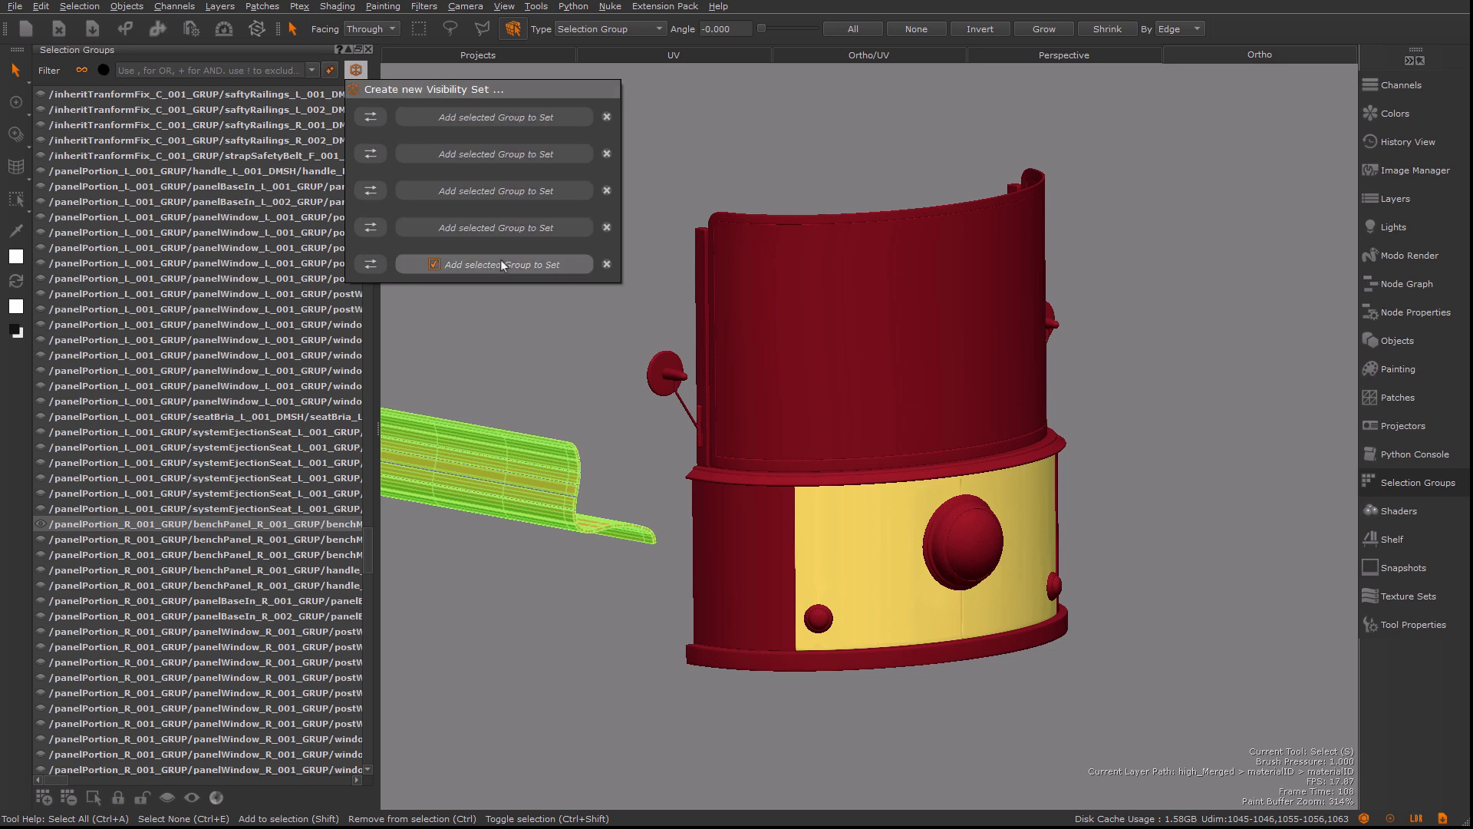
click(496, 196)
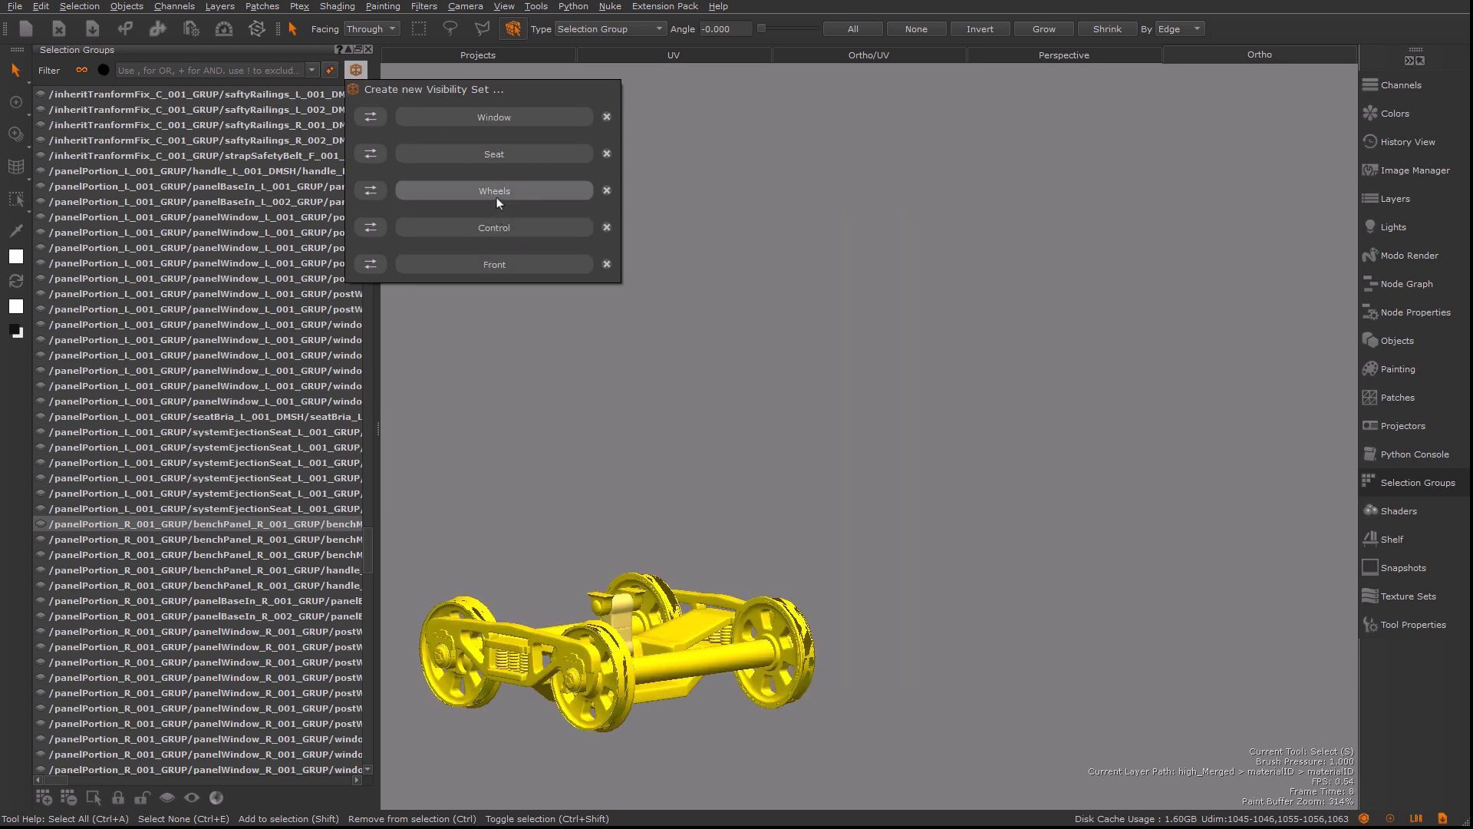
click(497, 264)
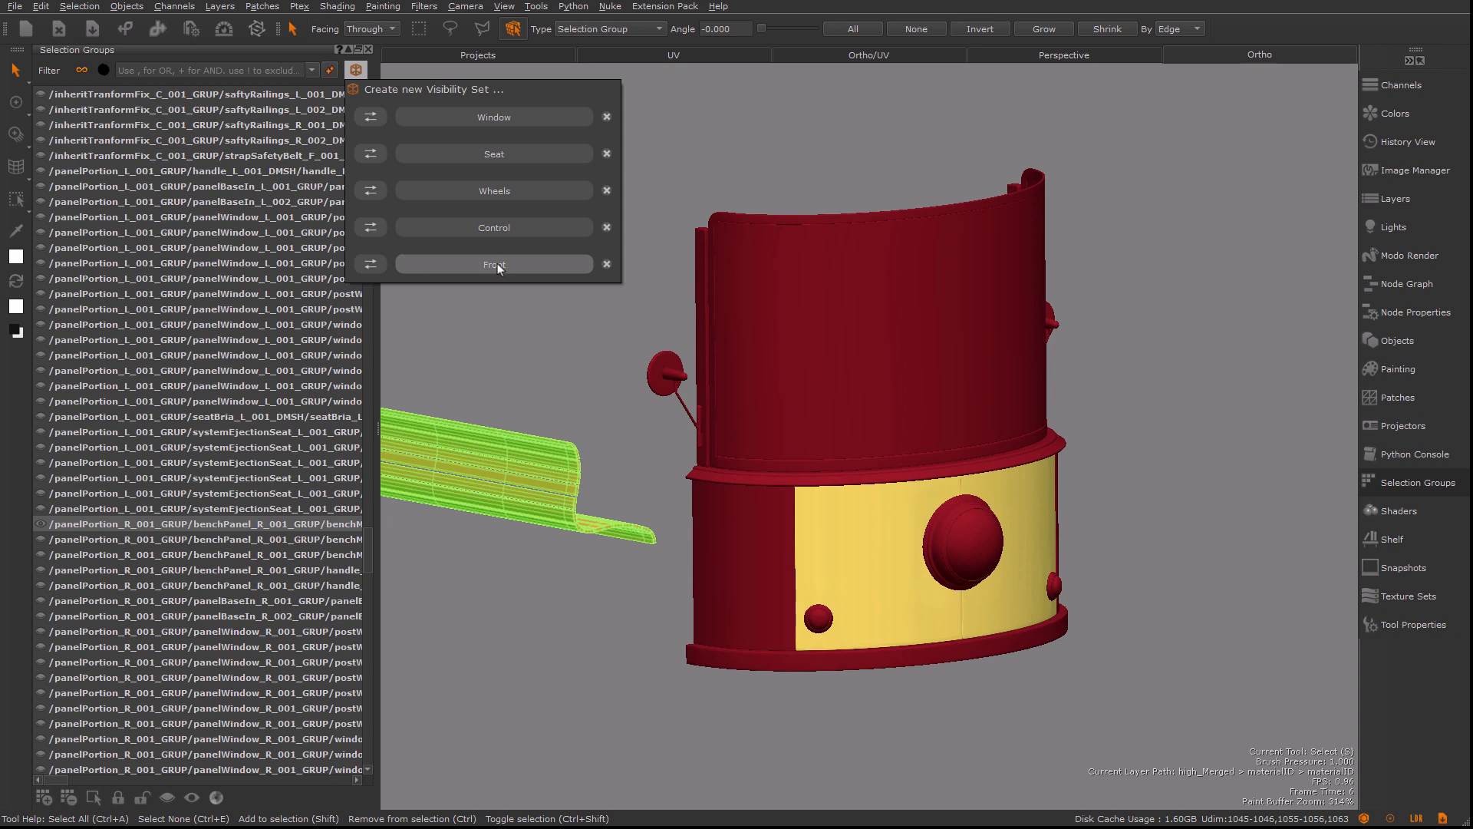
Hide the benchPanel_R_001_GRUP group, and load the Wheels set followed by the Front set to compare them
click(40, 527)
click(356, 74)
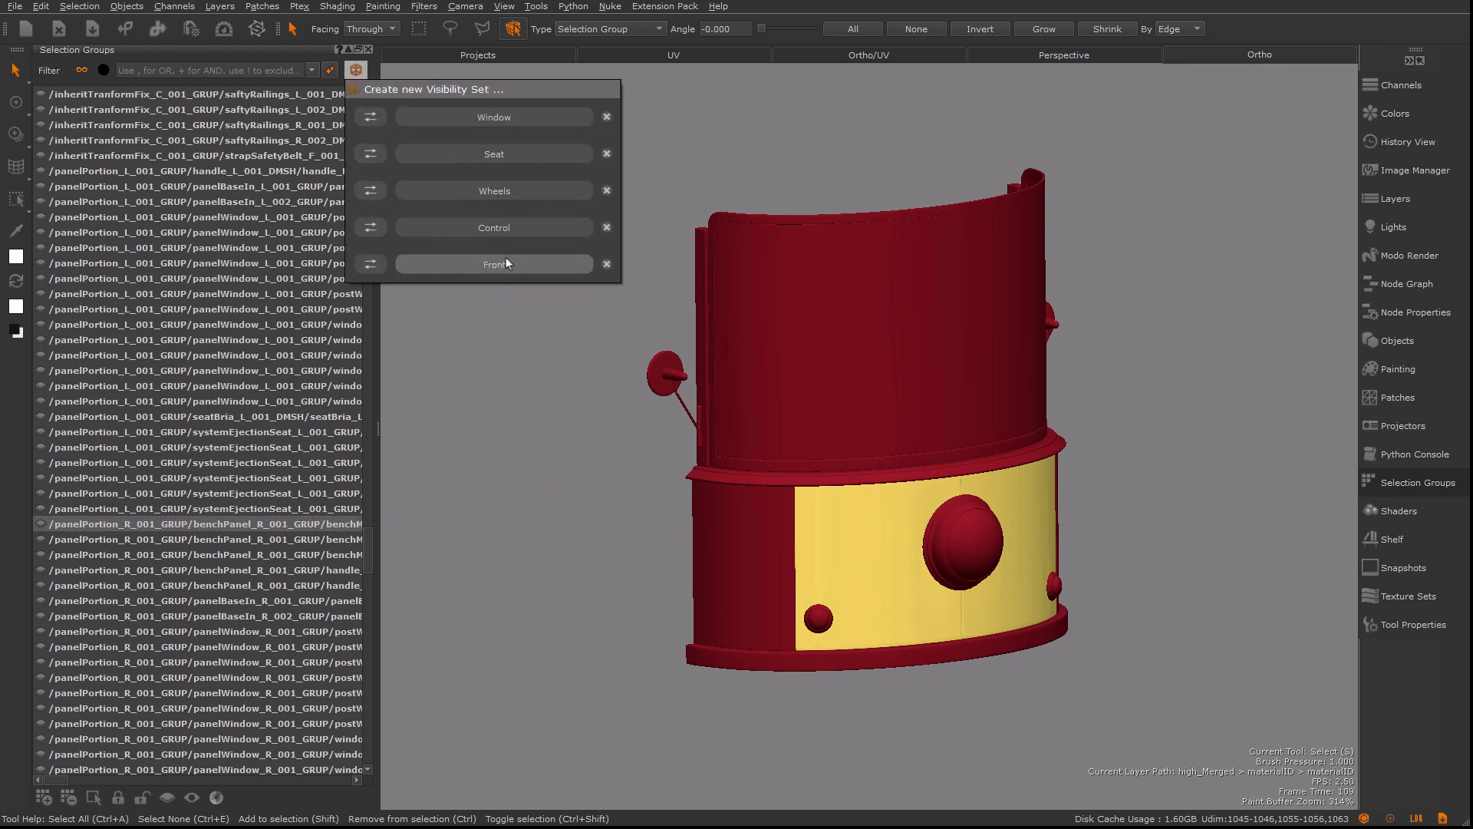
click(500, 193)
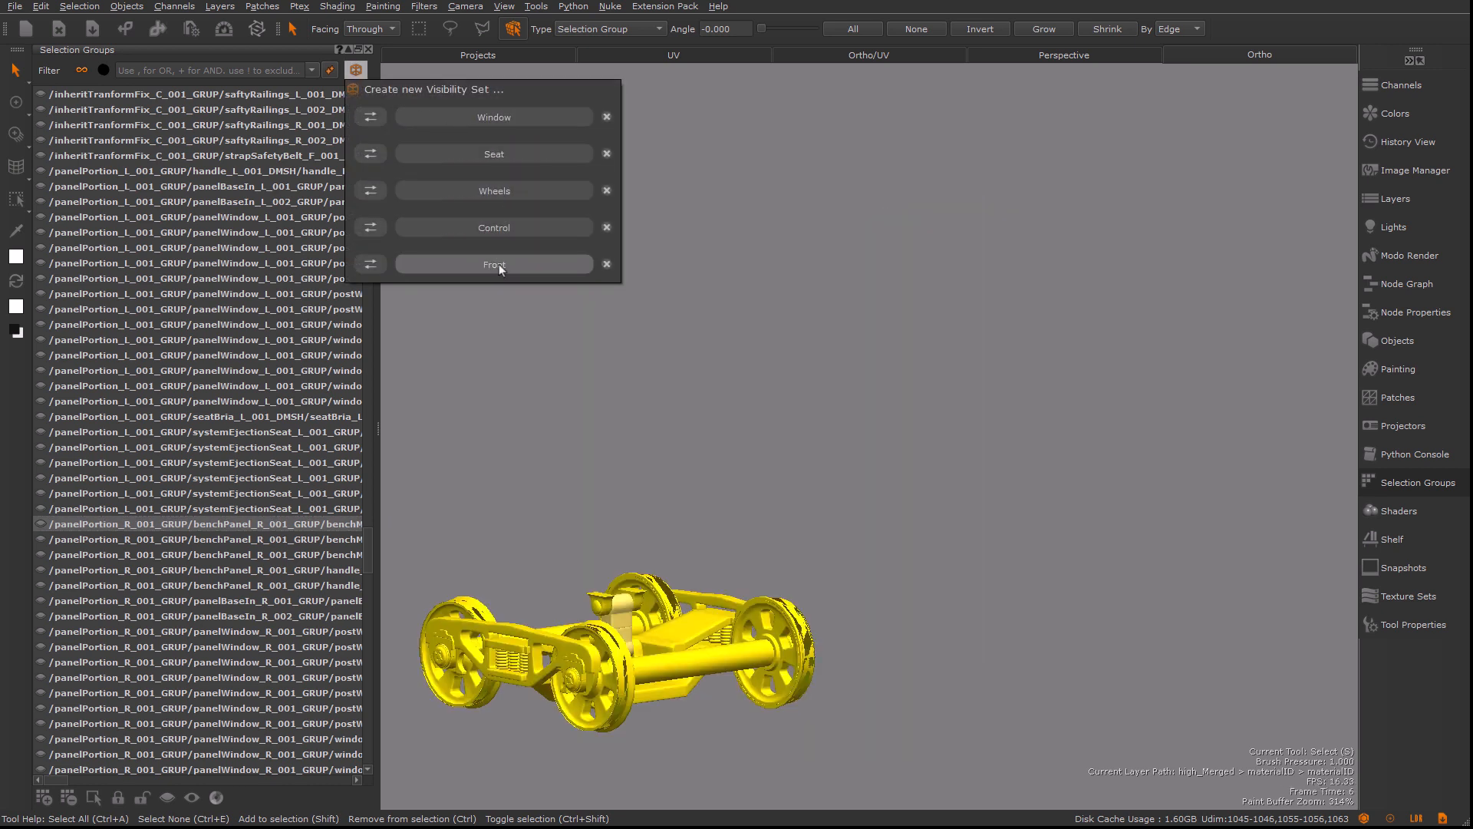
click(499, 264)
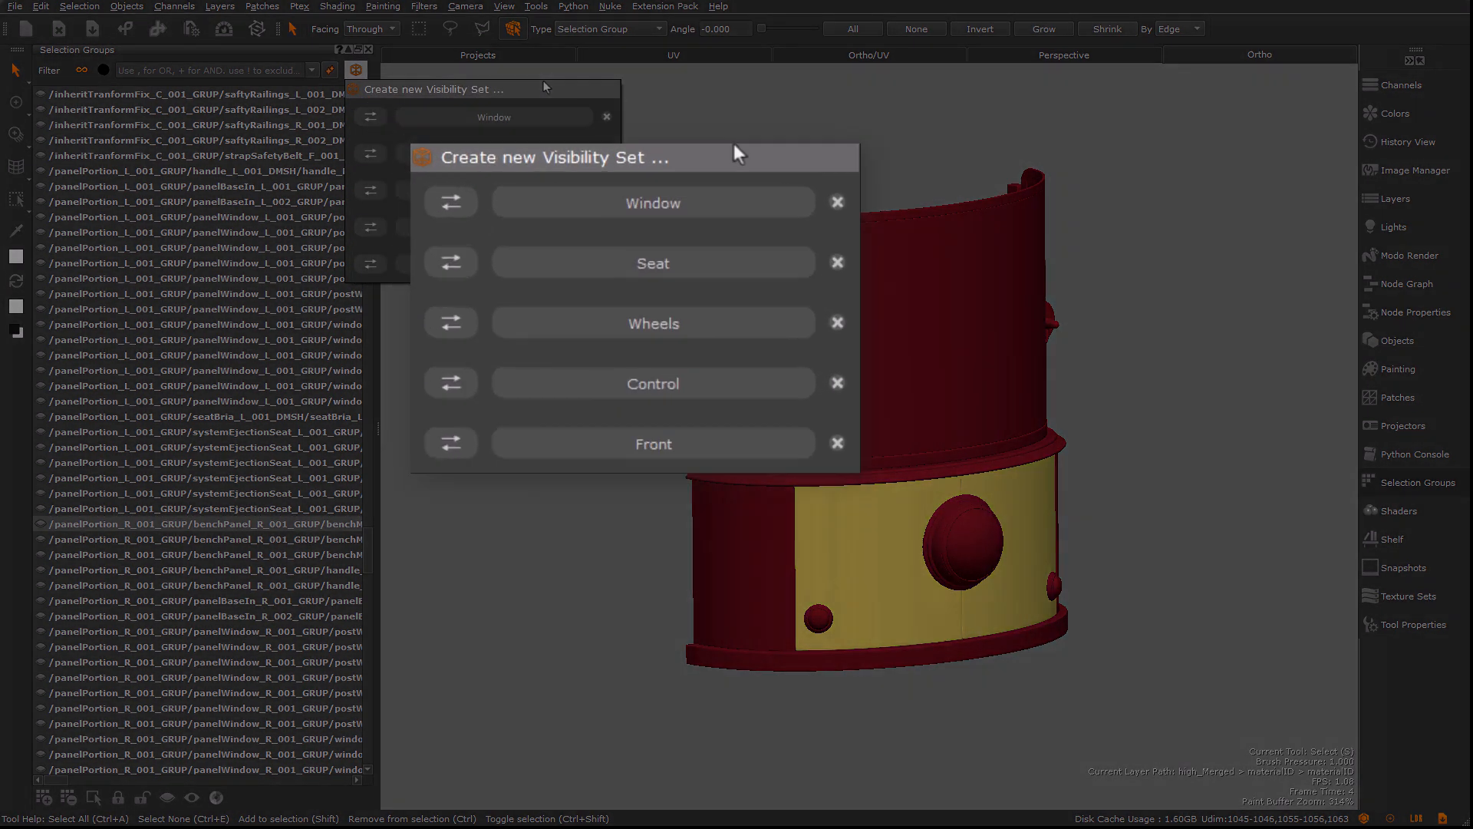
Load the Wheels set and overwrite the Seat visibility set with the currently visible groups
key(d)
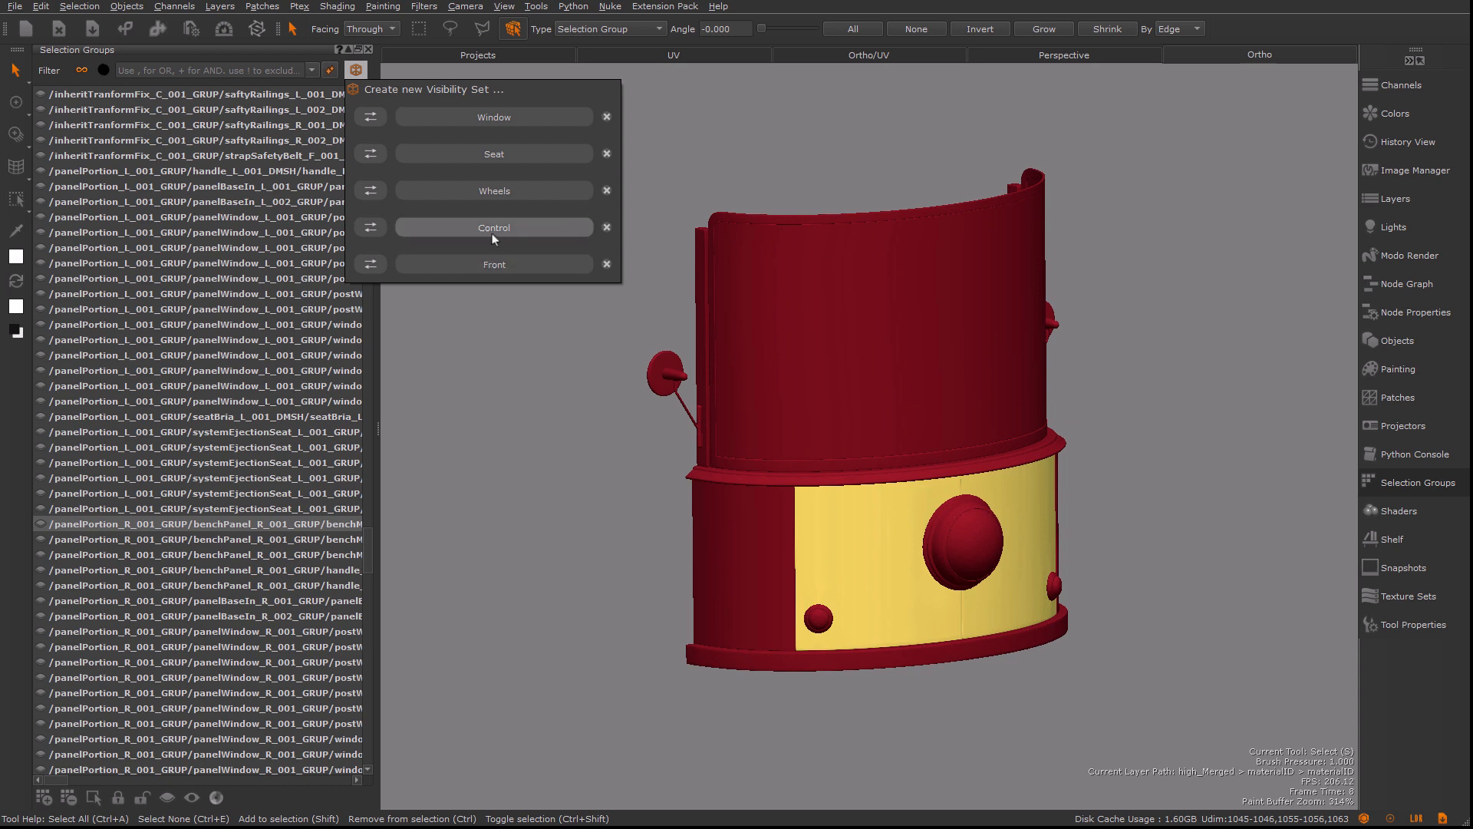
key(o)
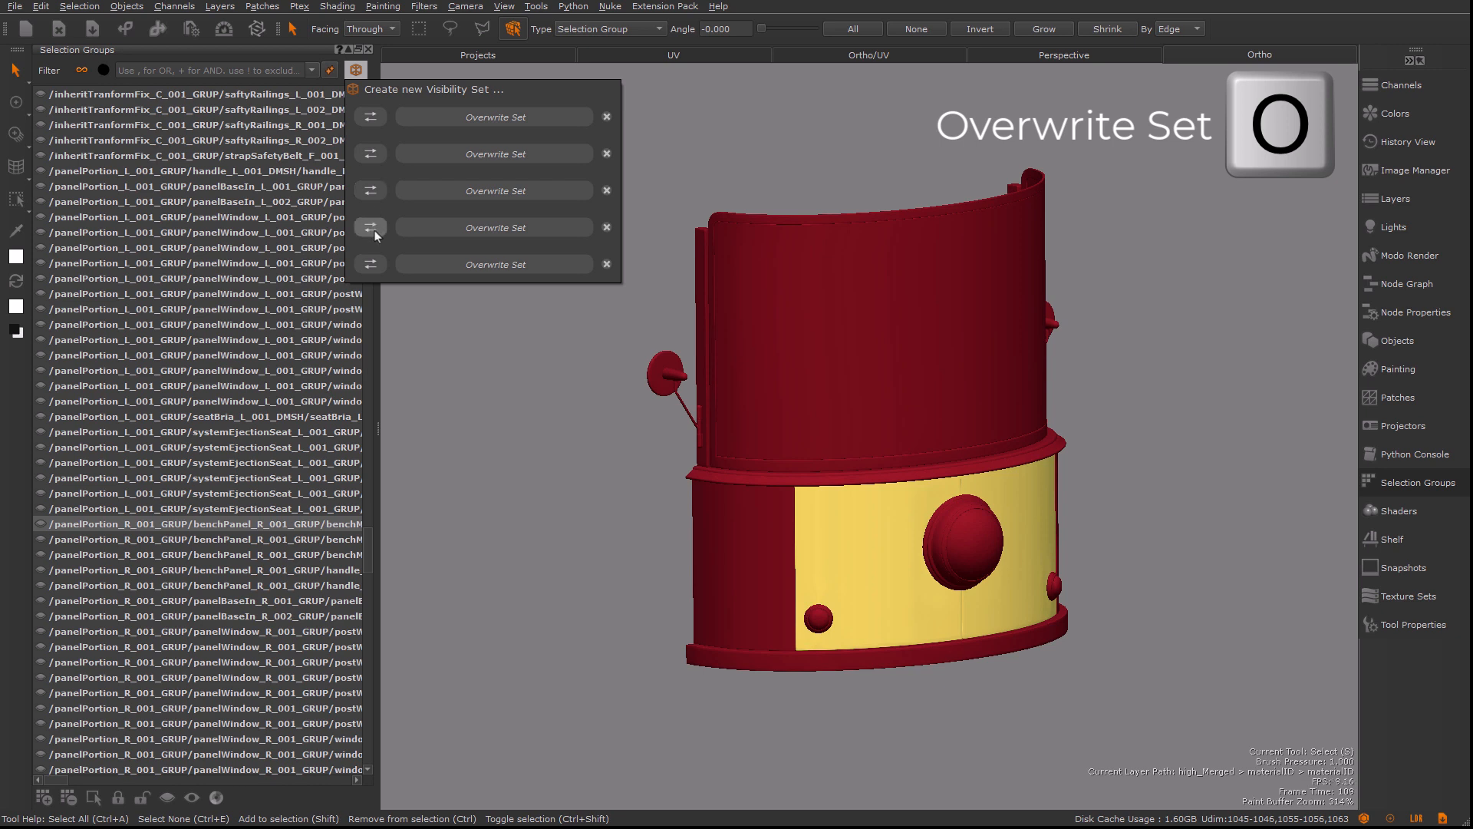
click(481, 193)
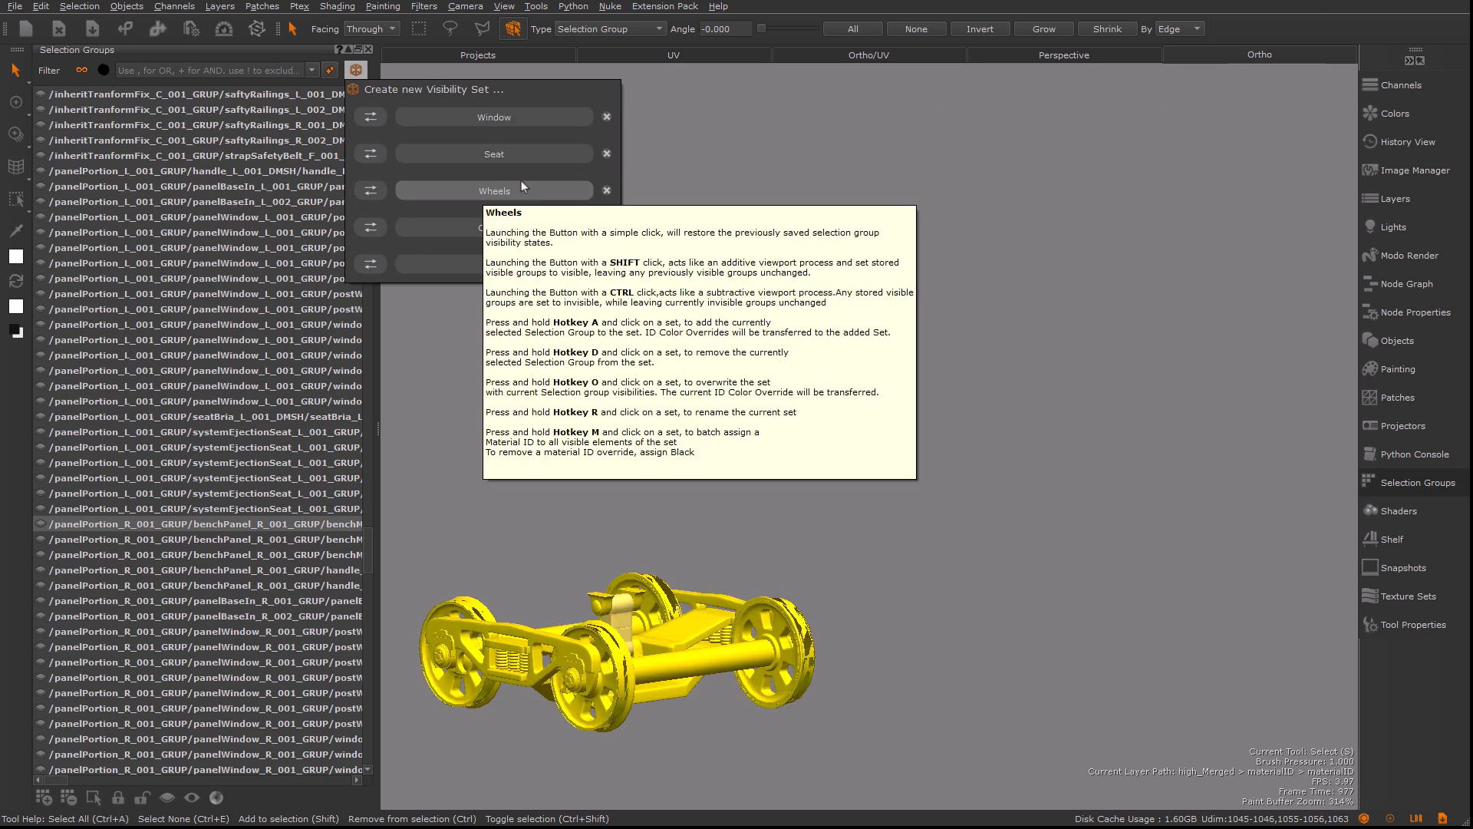
key(o)
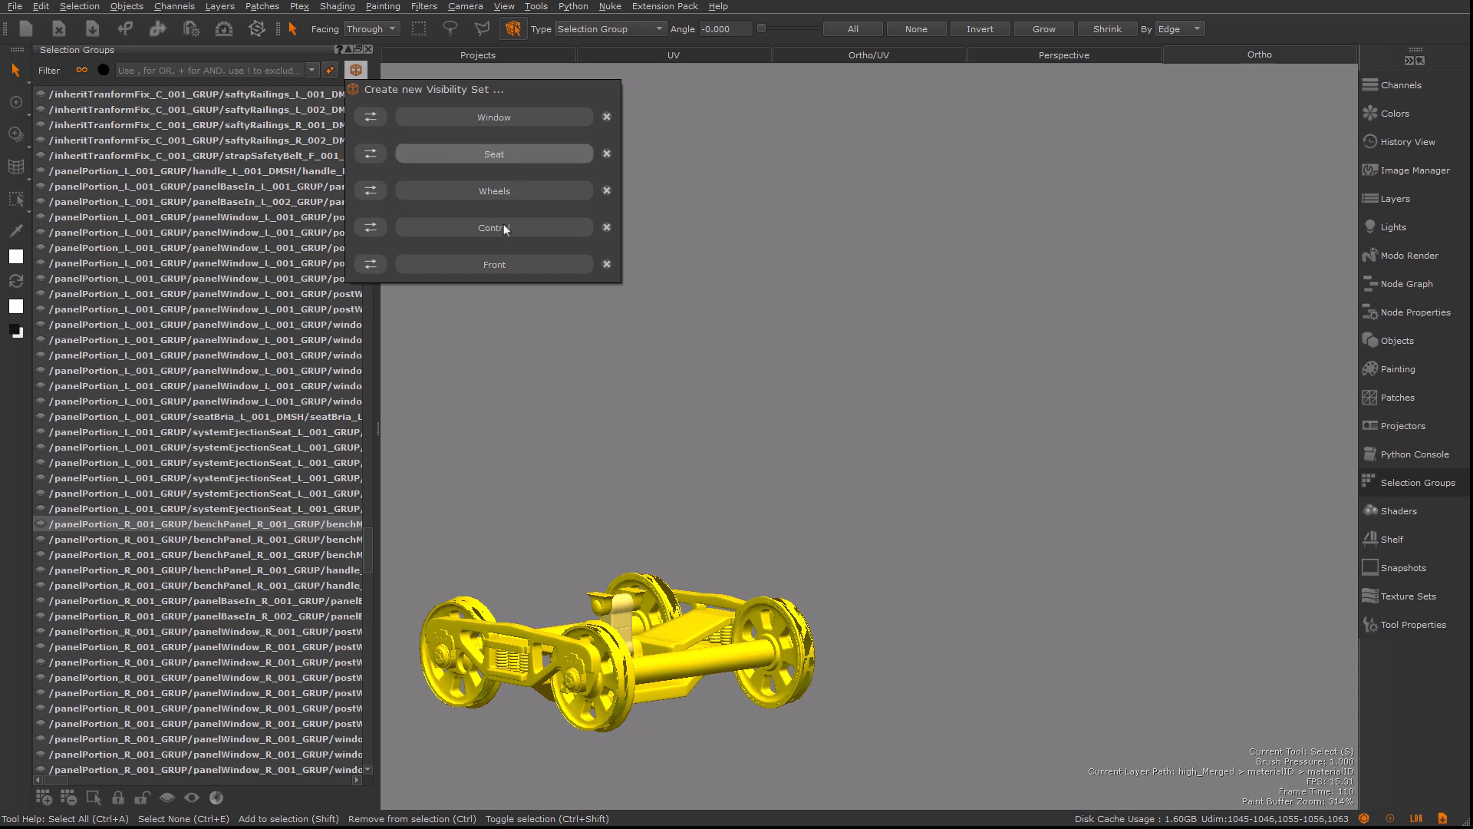
click(497, 156)
click(500, 159)
click(811, 98)
Create a new visibility set named matid with a red ID Color Override
click(356, 70)
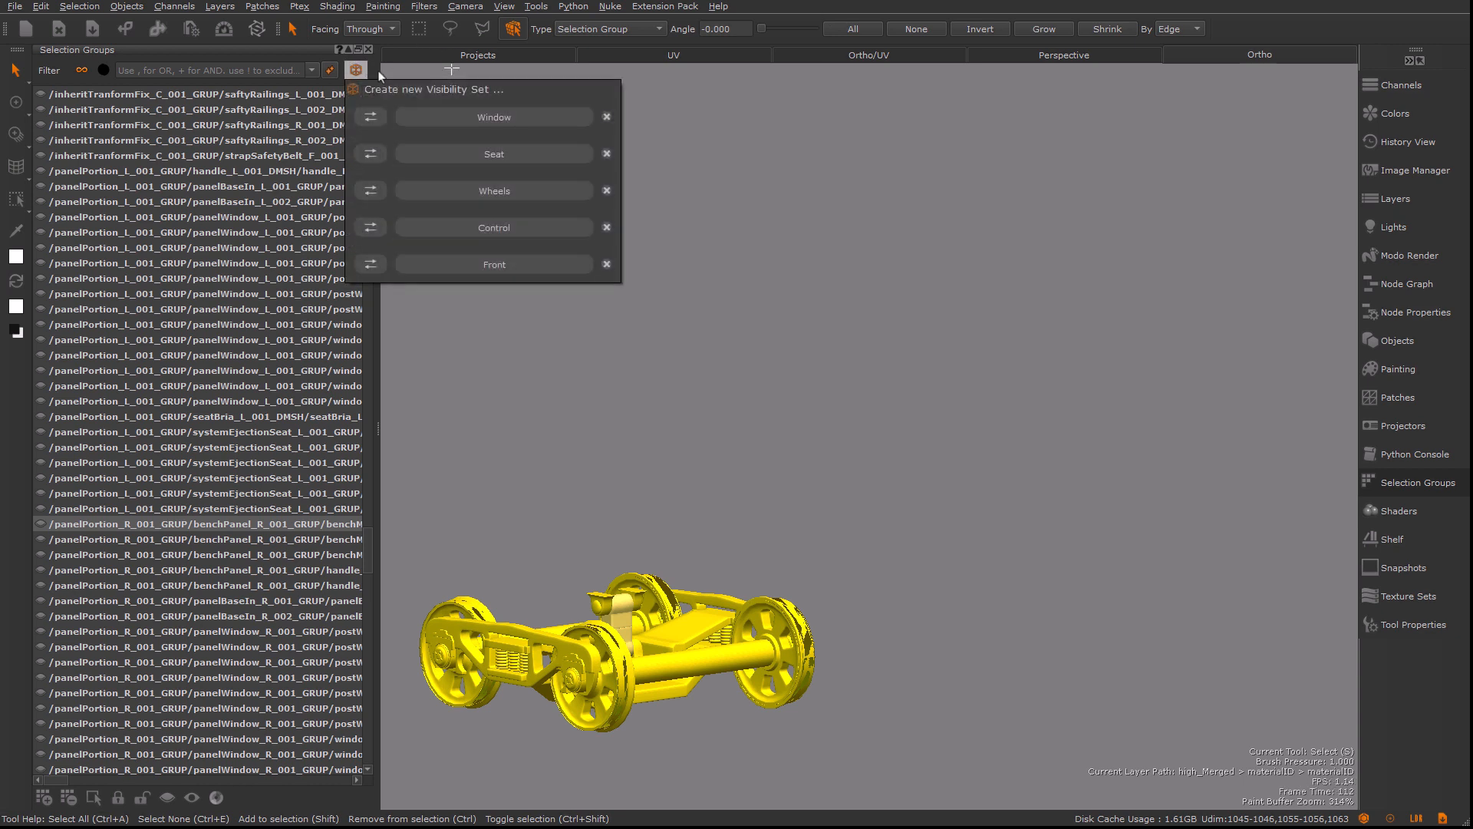
click(421, 89)
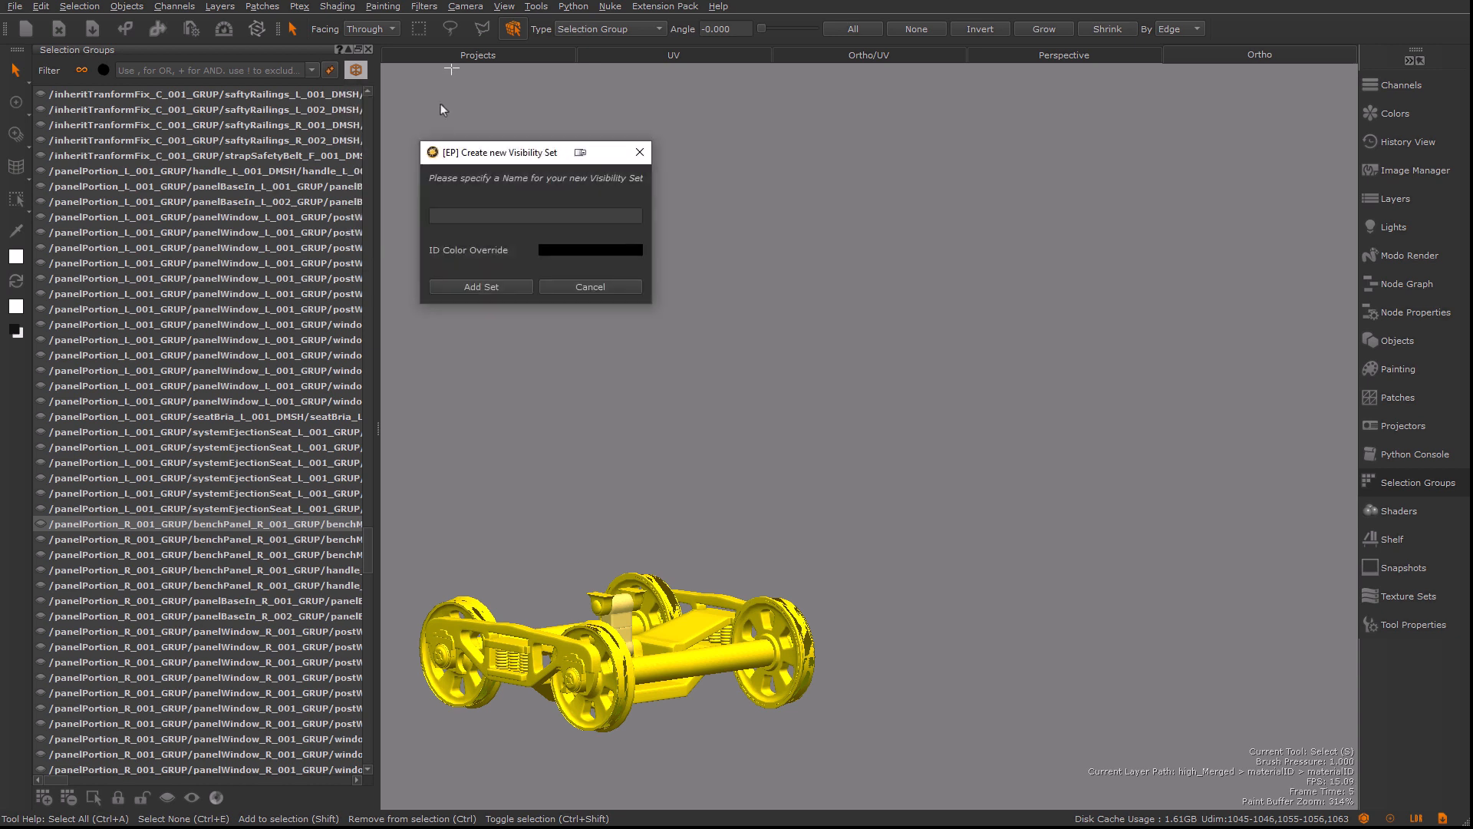
text(matid)
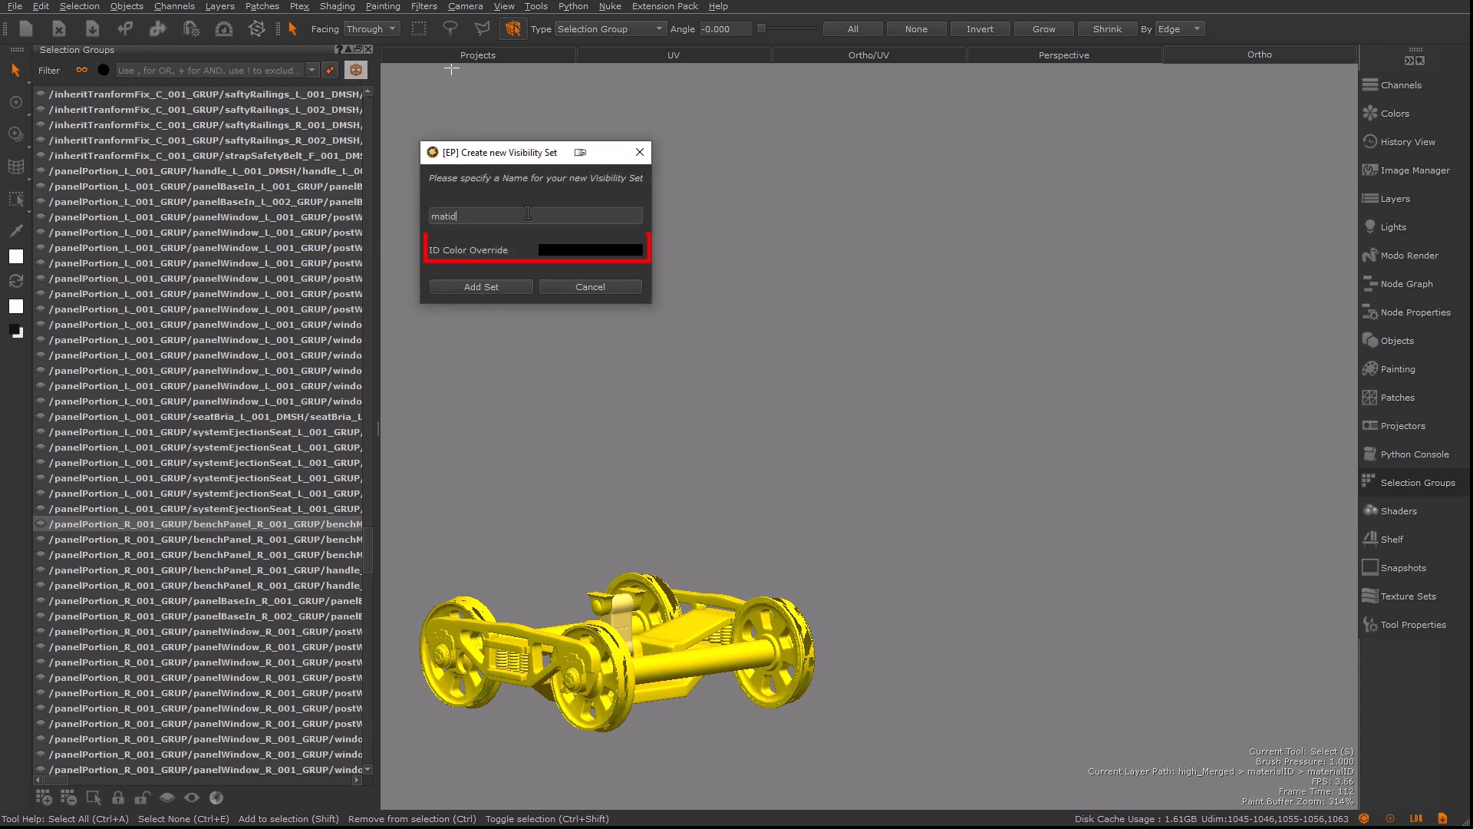
click(570, 254)
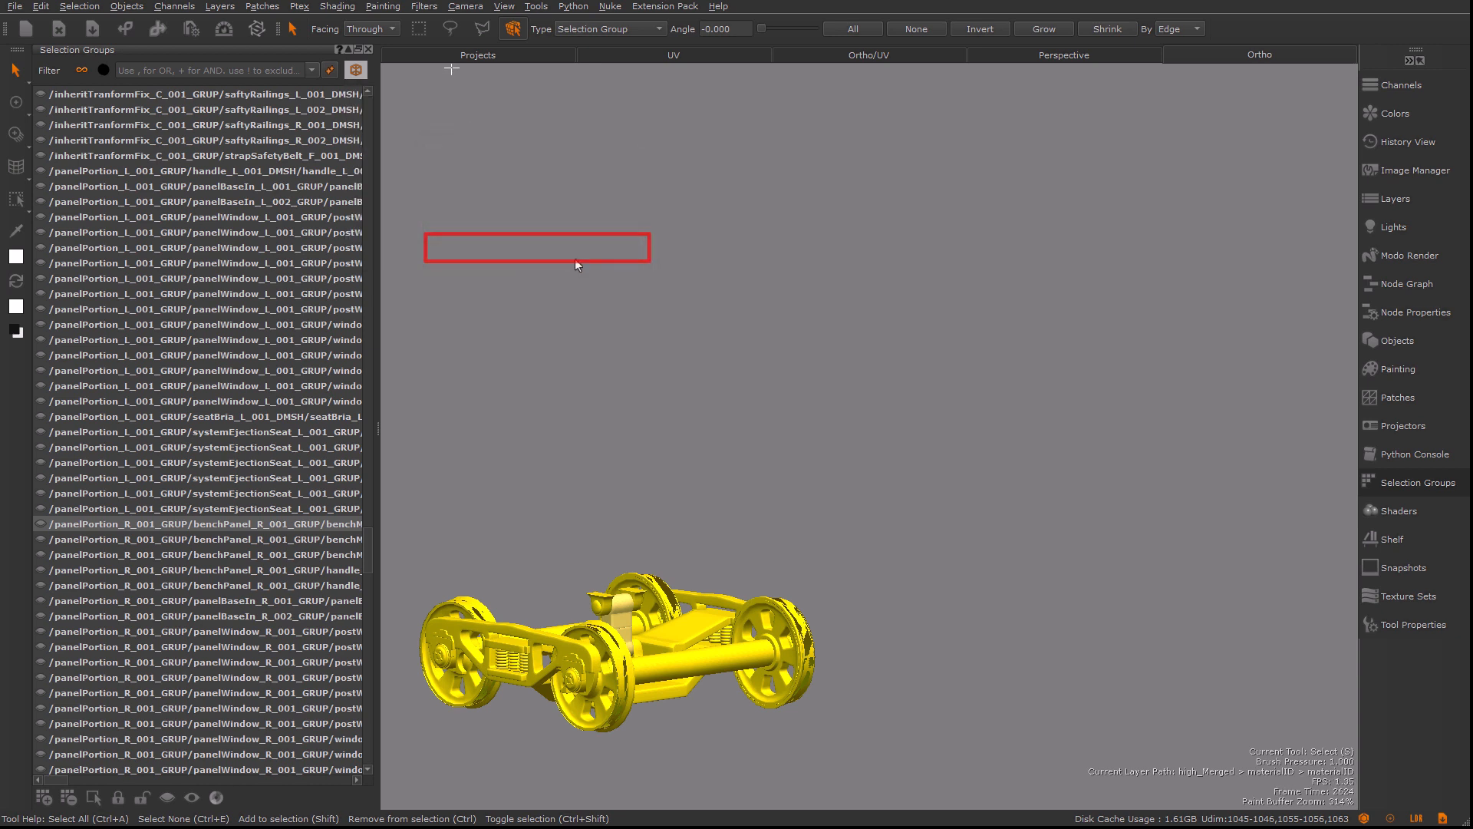
drag(476, 466, 515, 419)
click(498, 654)
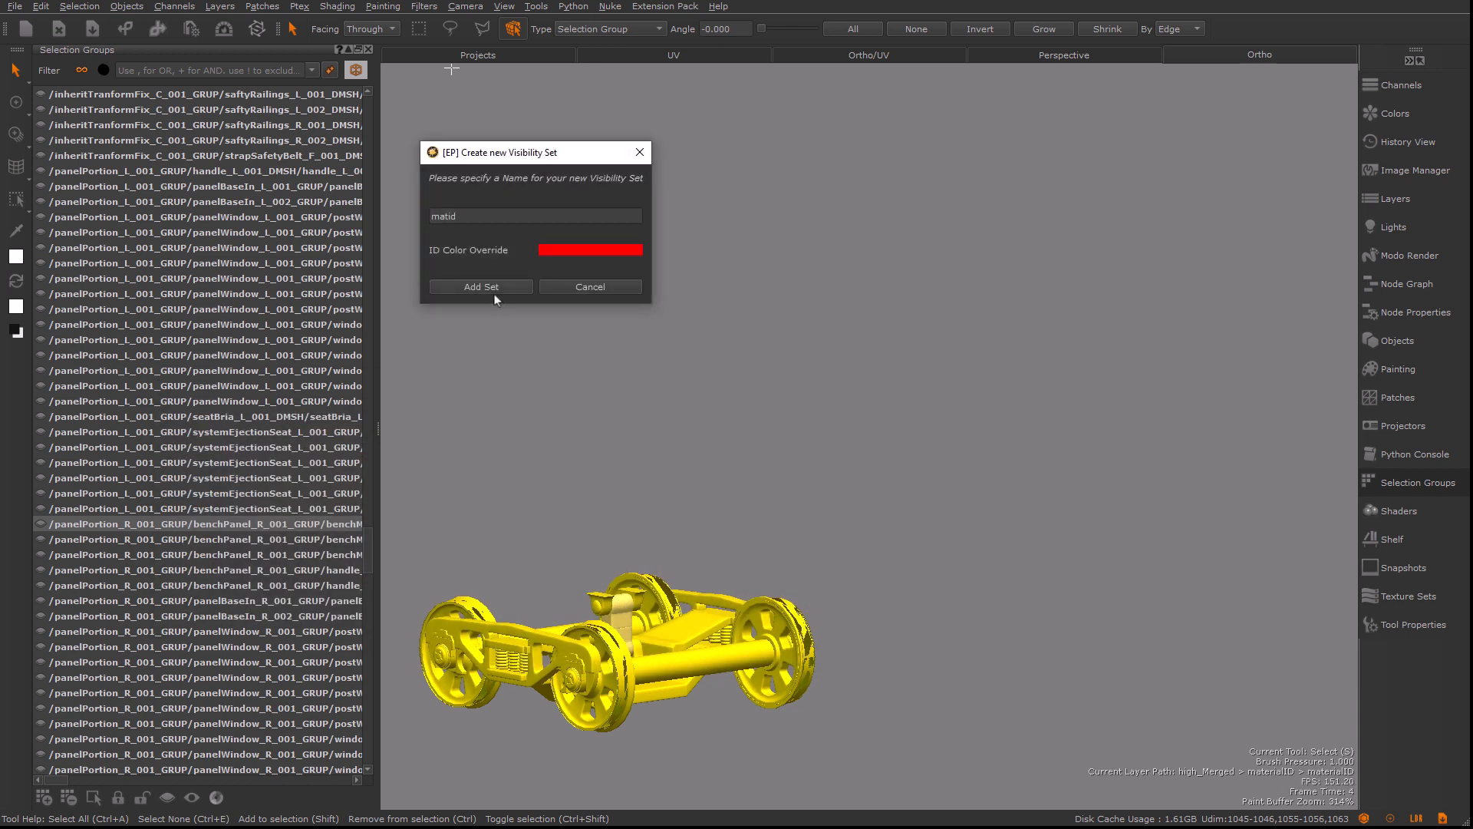
click(482, 289)
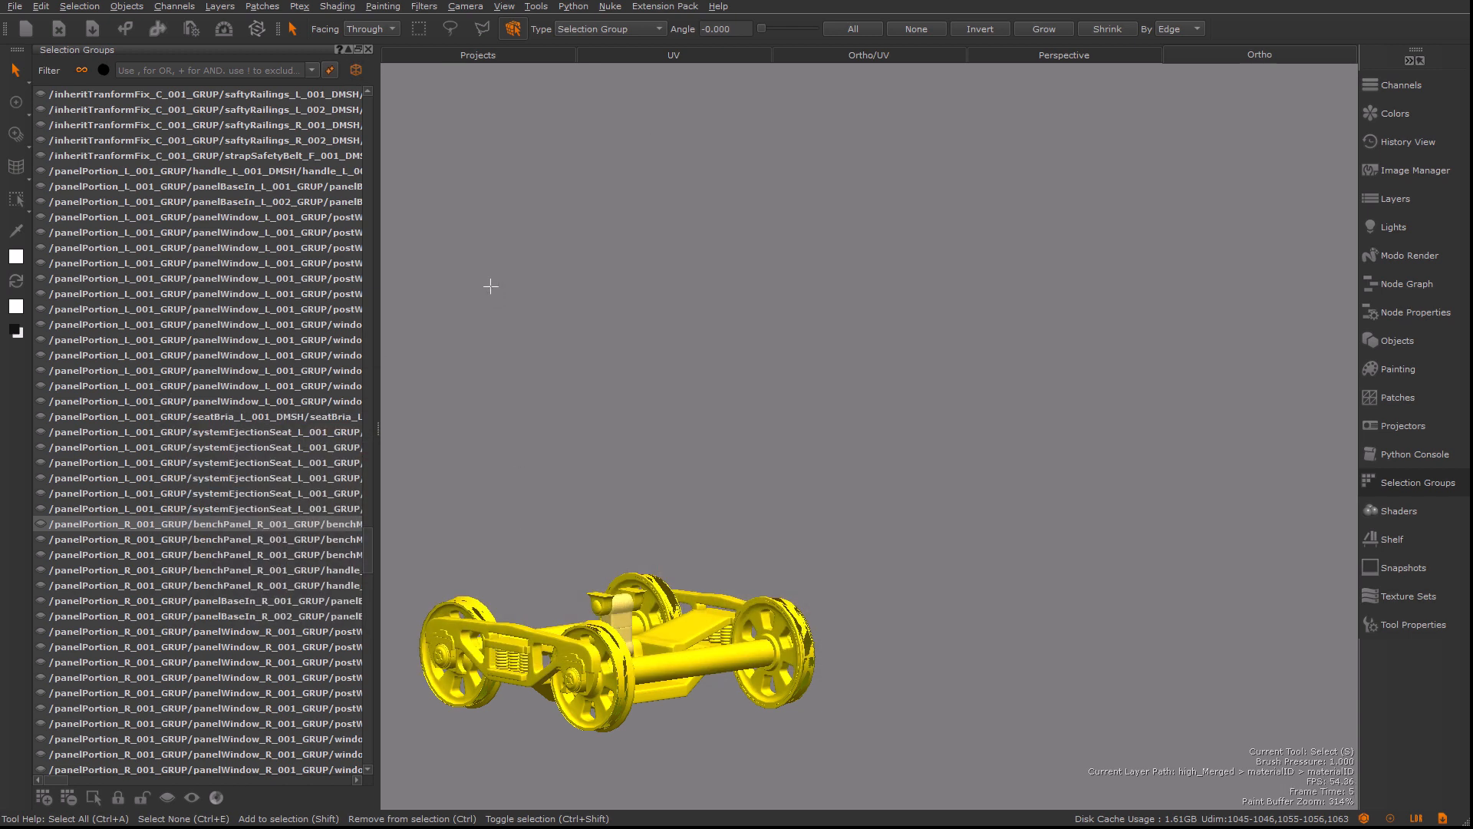
Make the selected benchPanel_R_001_GRUP group visible and add it to the matid visibility set
click(364, 72)
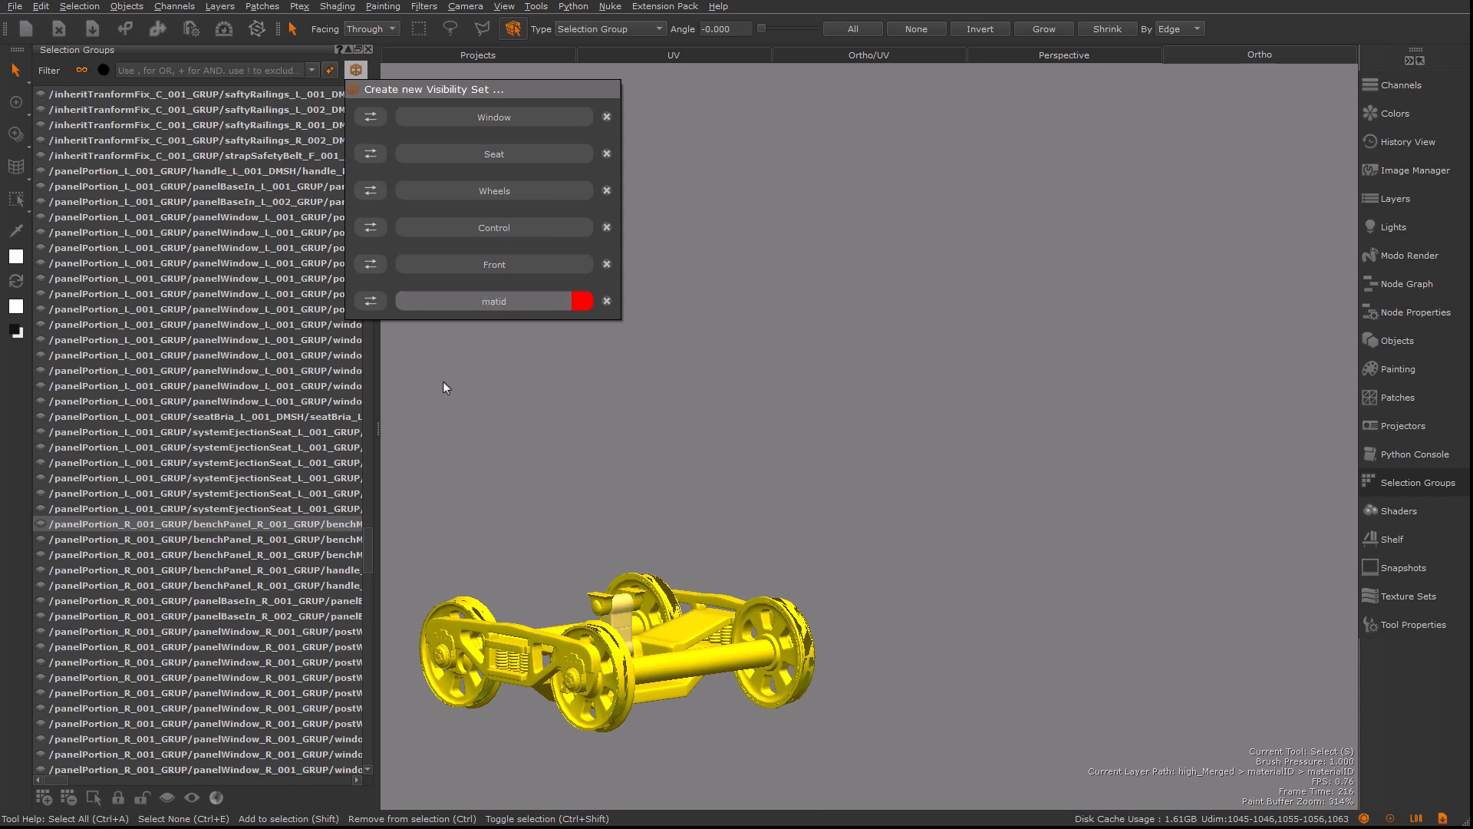
click(41, 526)
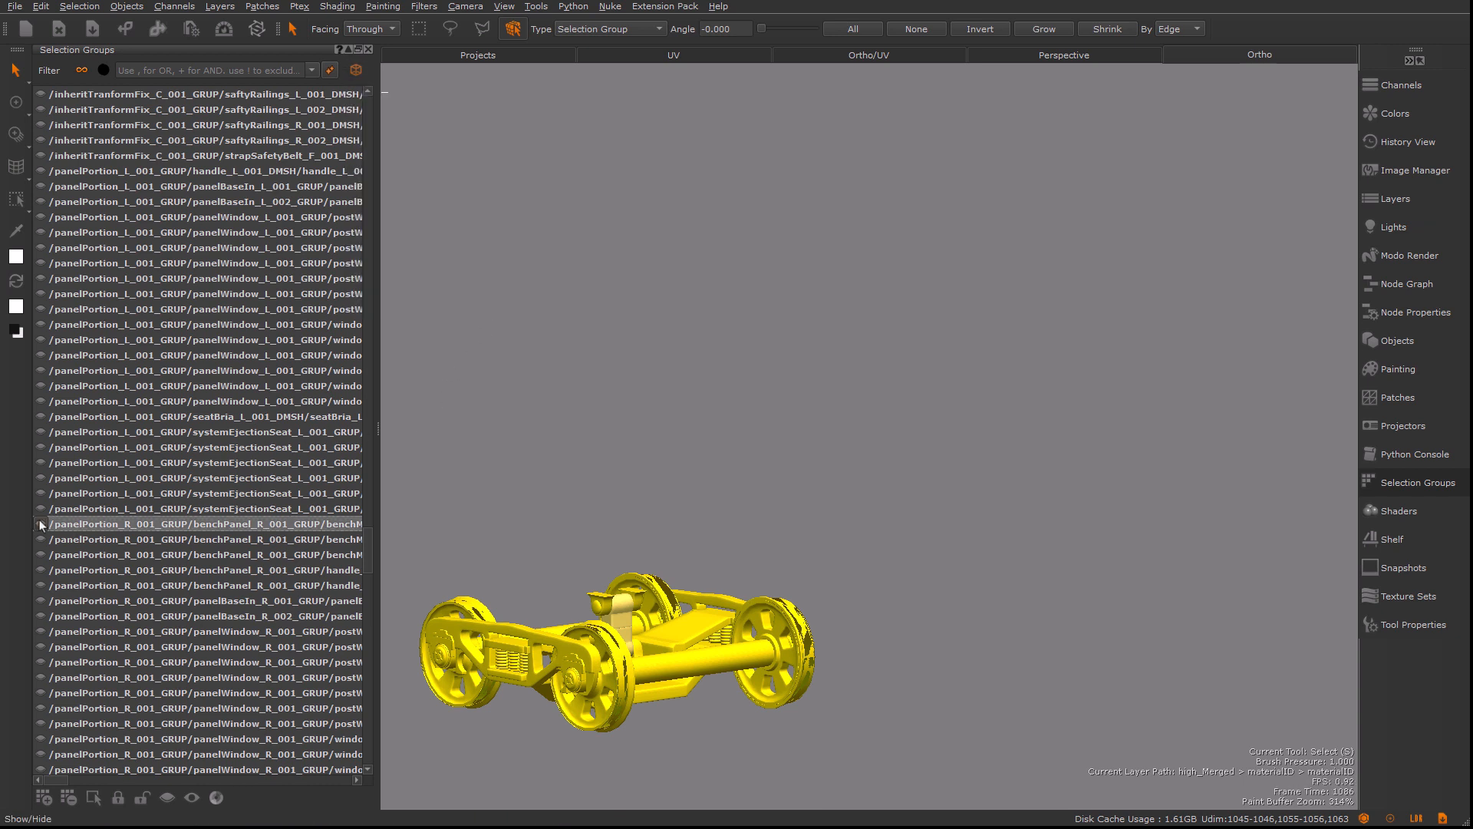
click(41, 525)
click(358, 71)
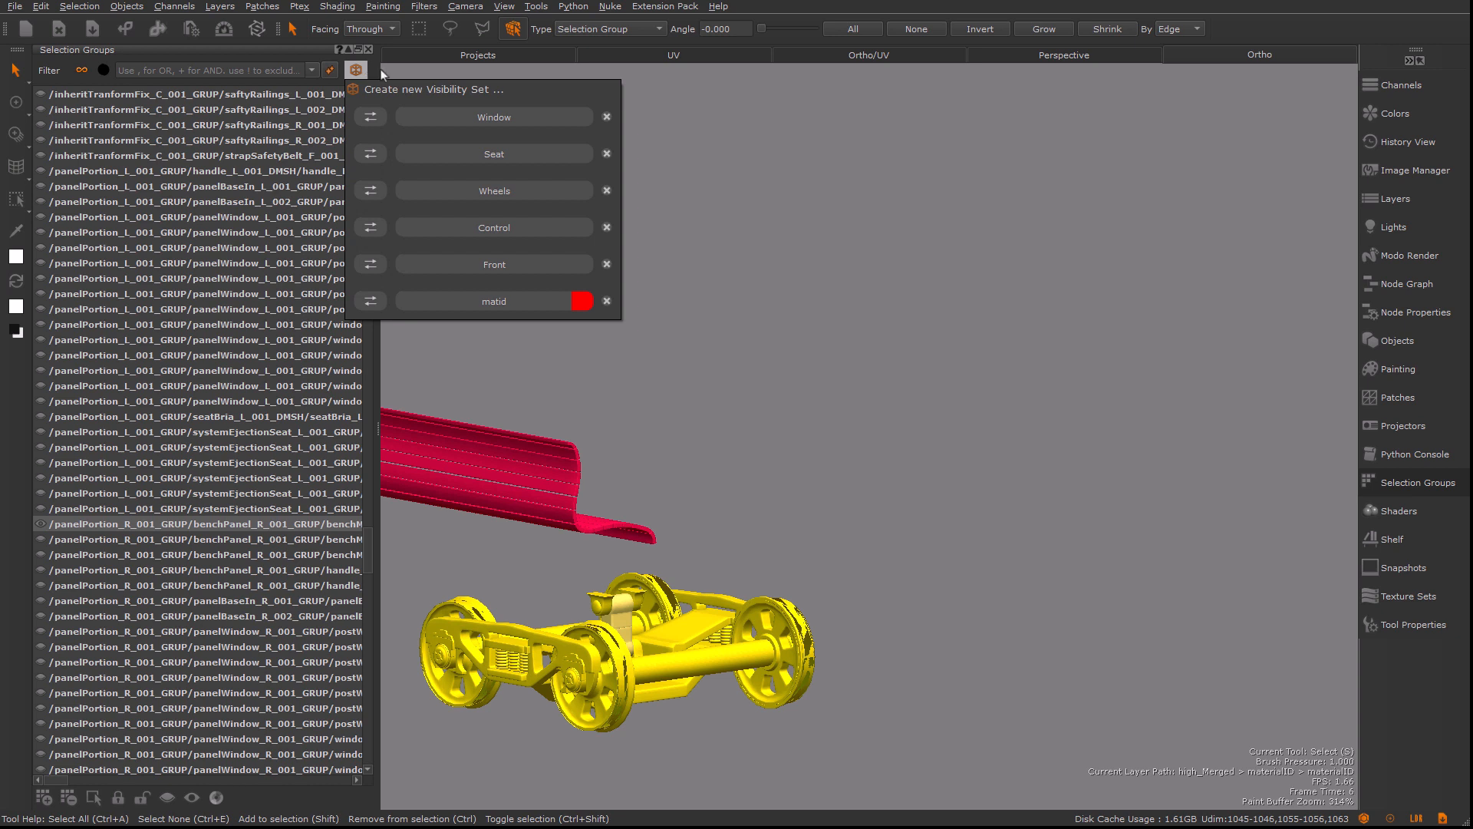
key(shift)
shift+click(481, 300)
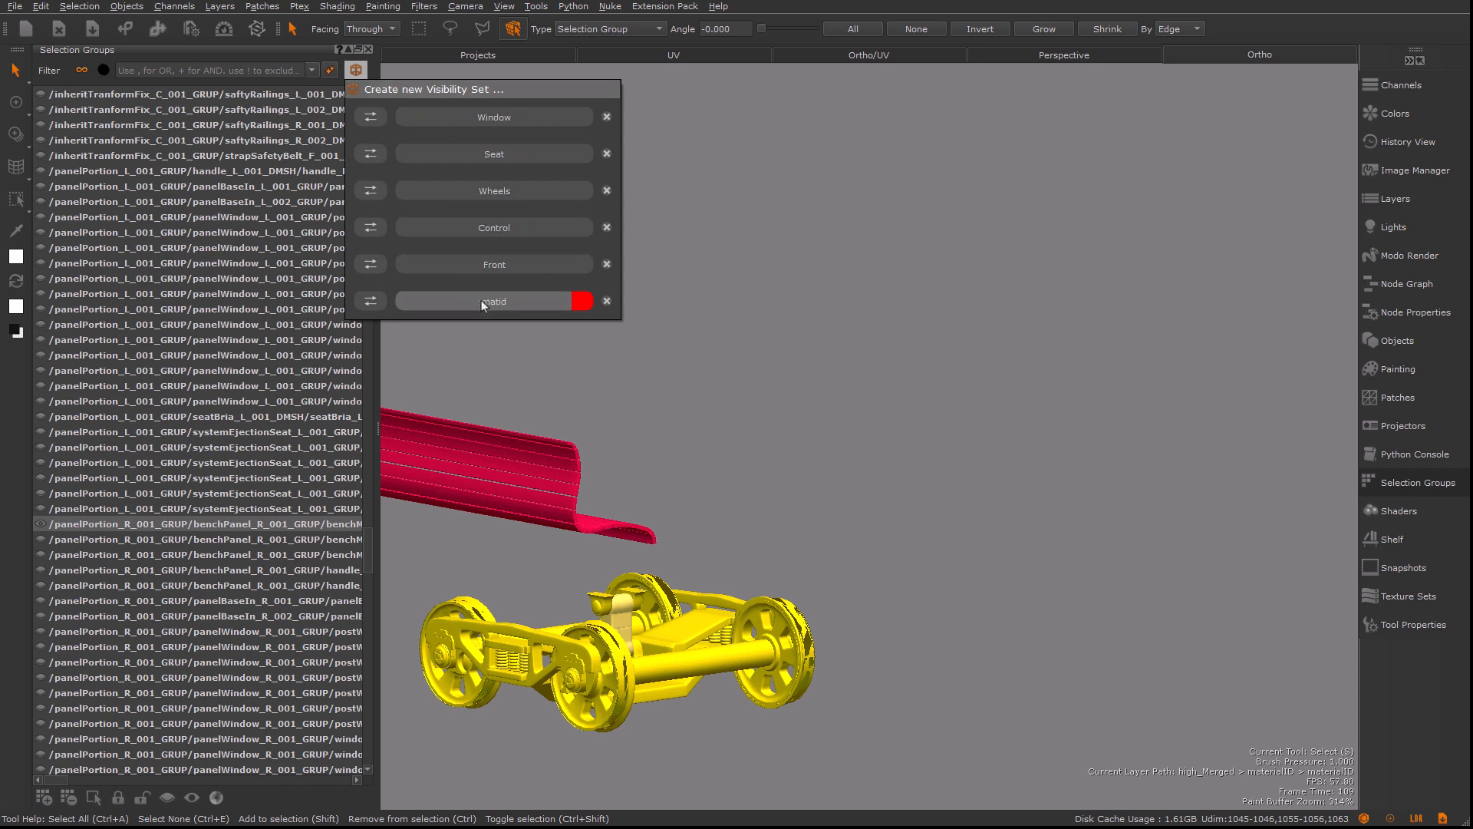
Change the matid visibility set's material ID color to green with RGB values of 0.018, 1.0 and 0.0
click(354, 71)
key(alt)
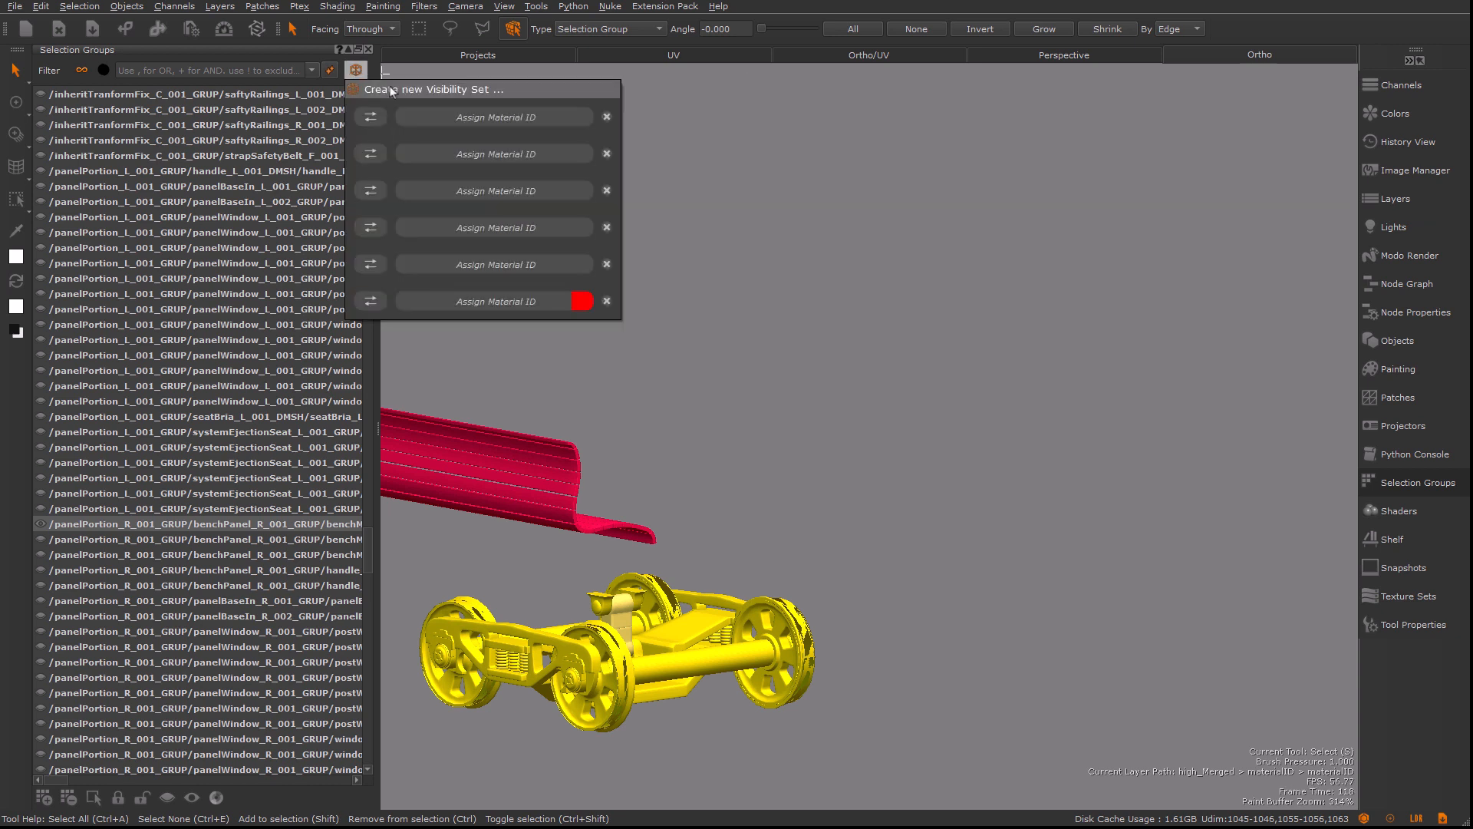
key(m)
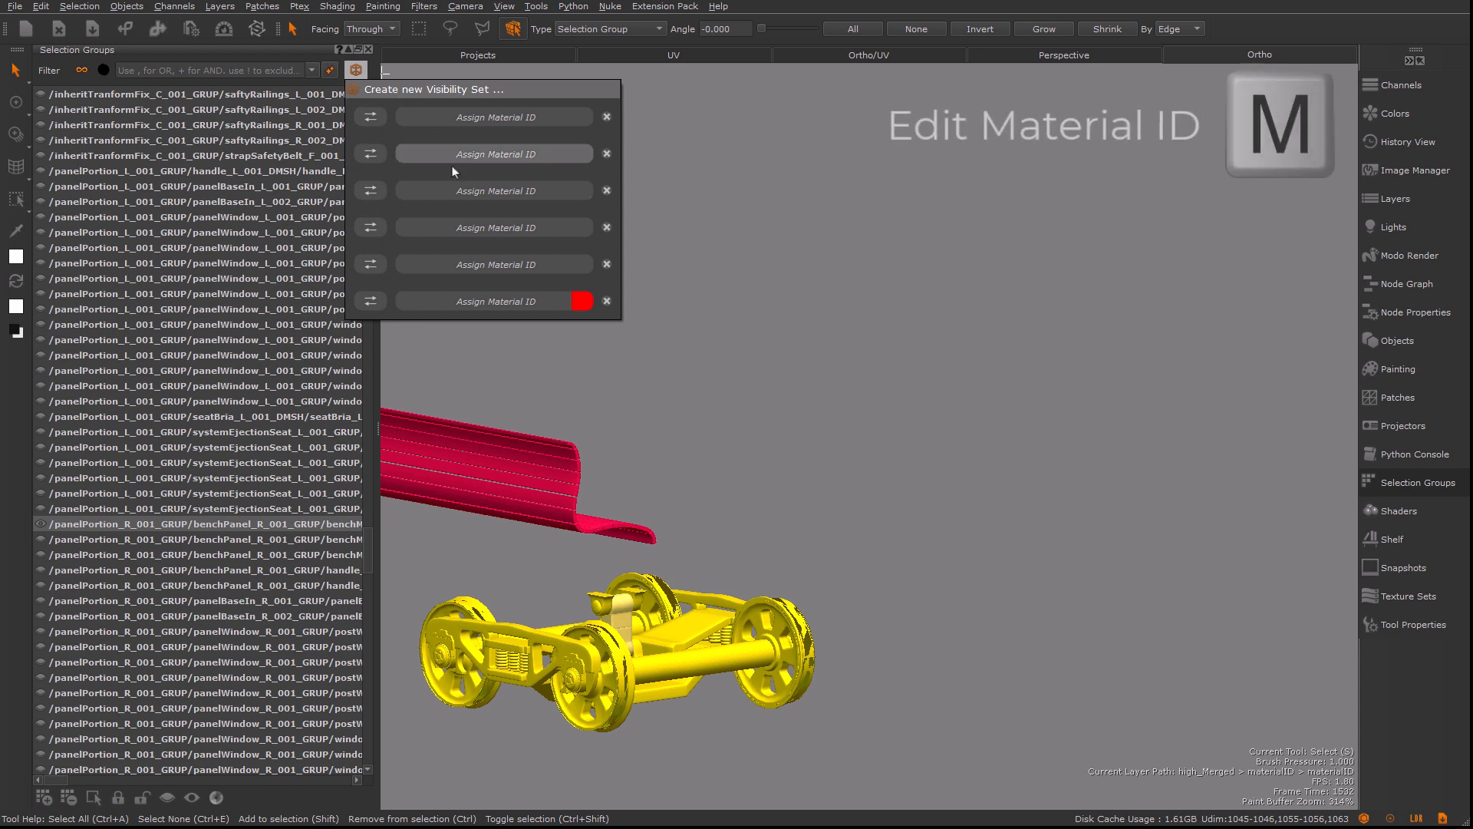
click(494, 301)
click(527, 536)
drag(499, 468, 514, 416)
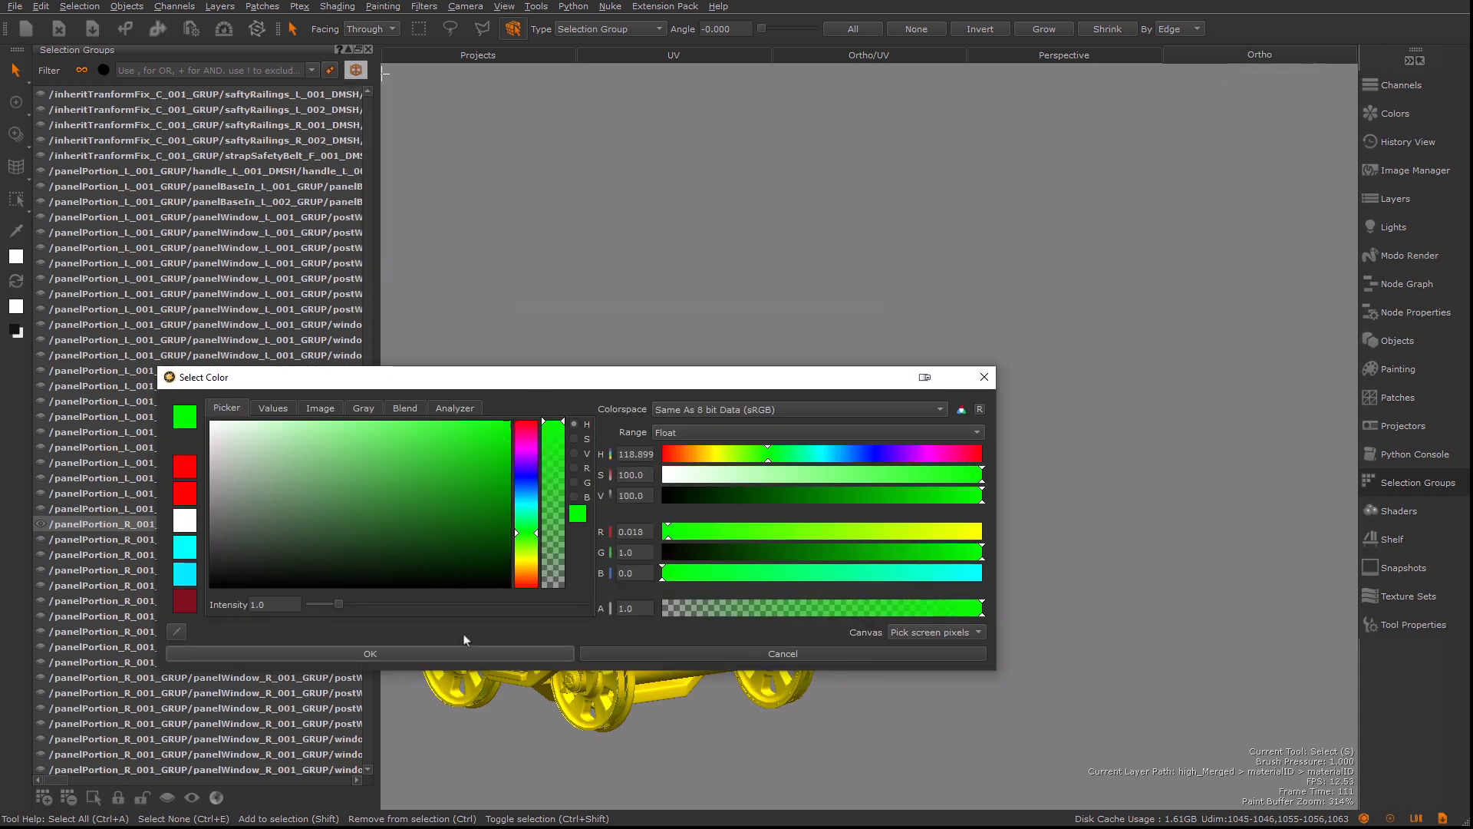
click(458, 653)
click(356, 70)
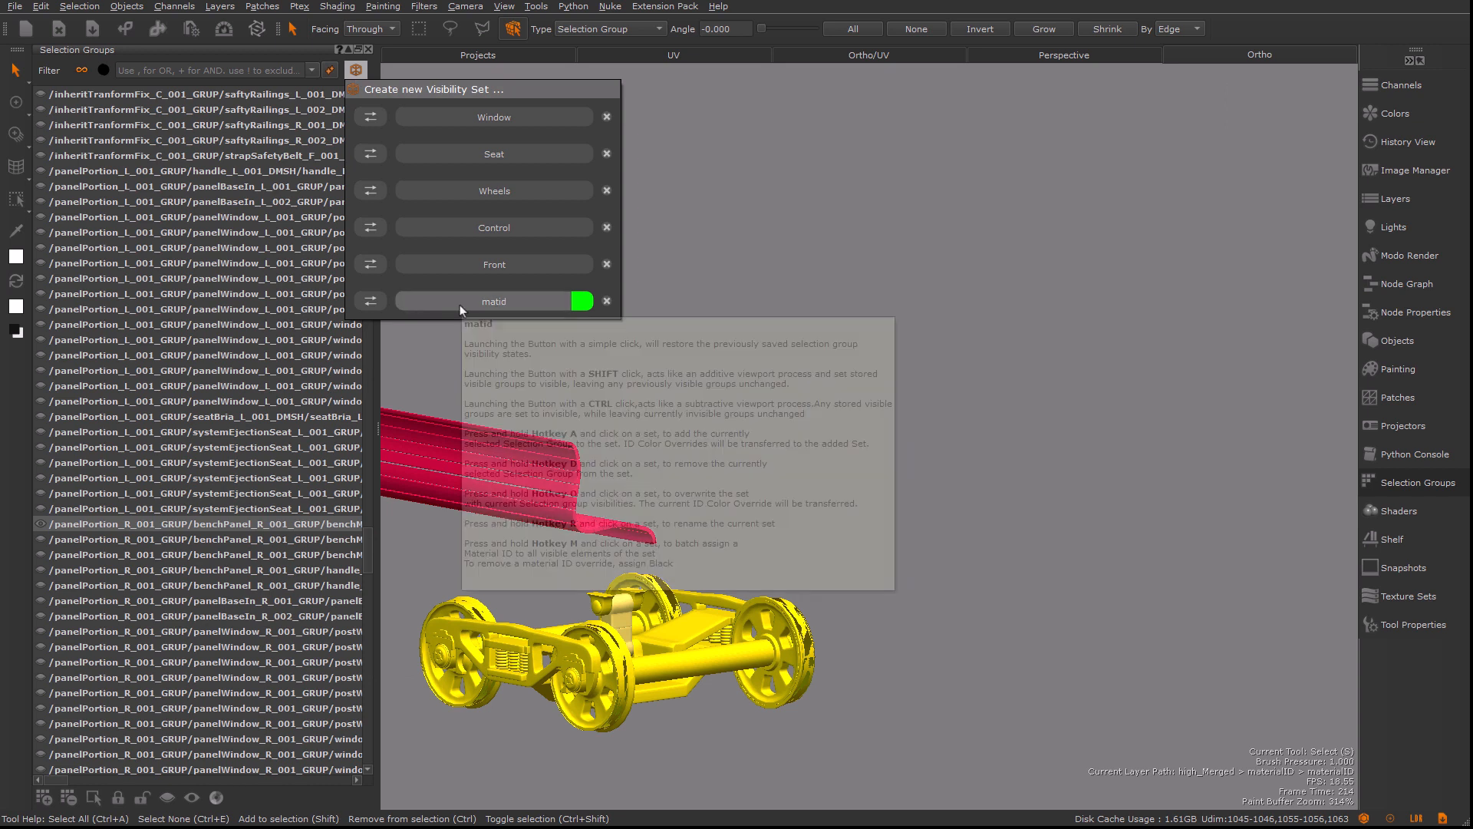
click(889, 265)
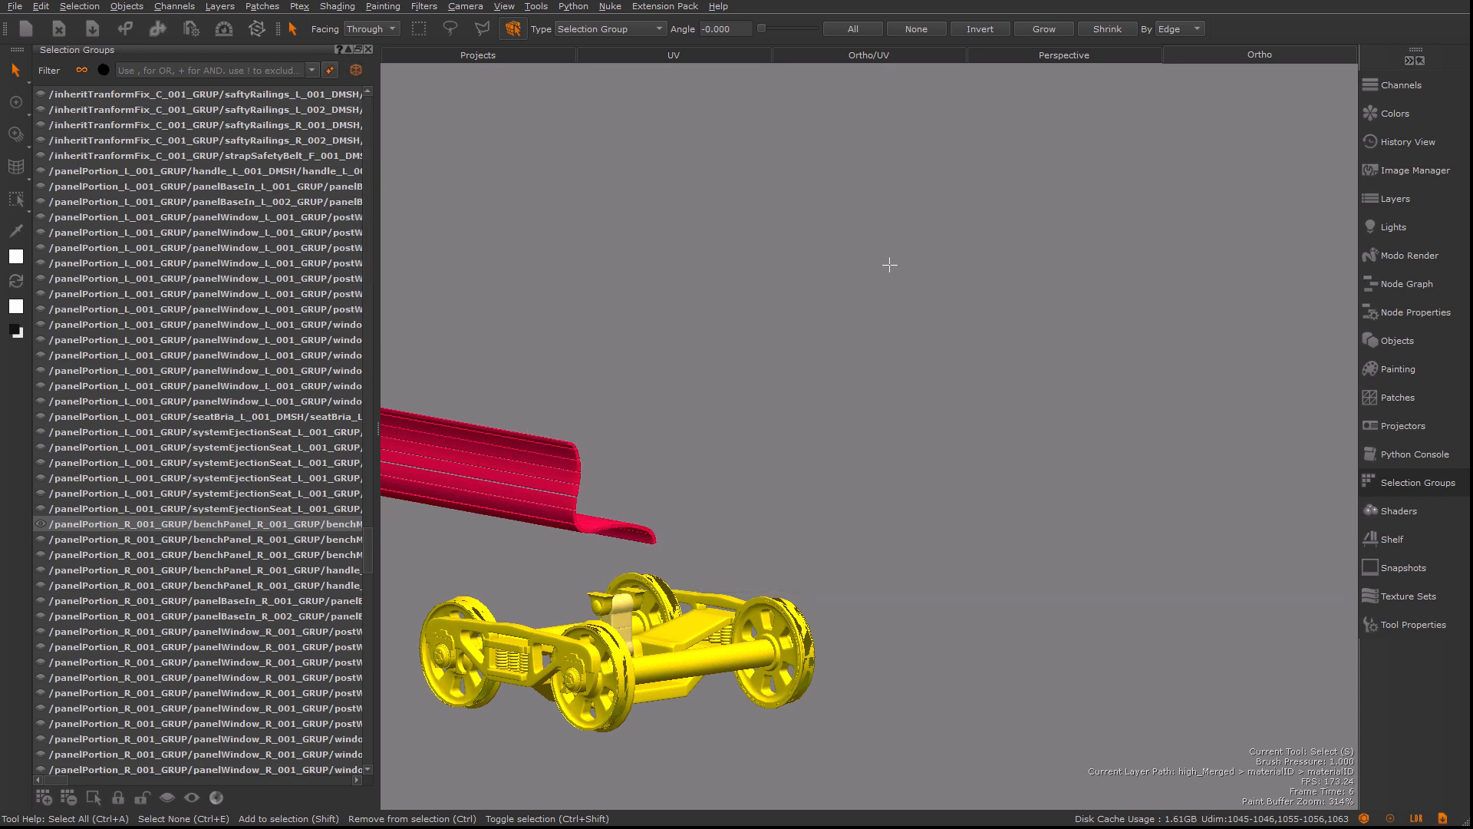
Filter the selection groups by the green material IDs [0.18, 1.0, 0.02] and [0.02, 1.0, 0.0]
click(106, 70)
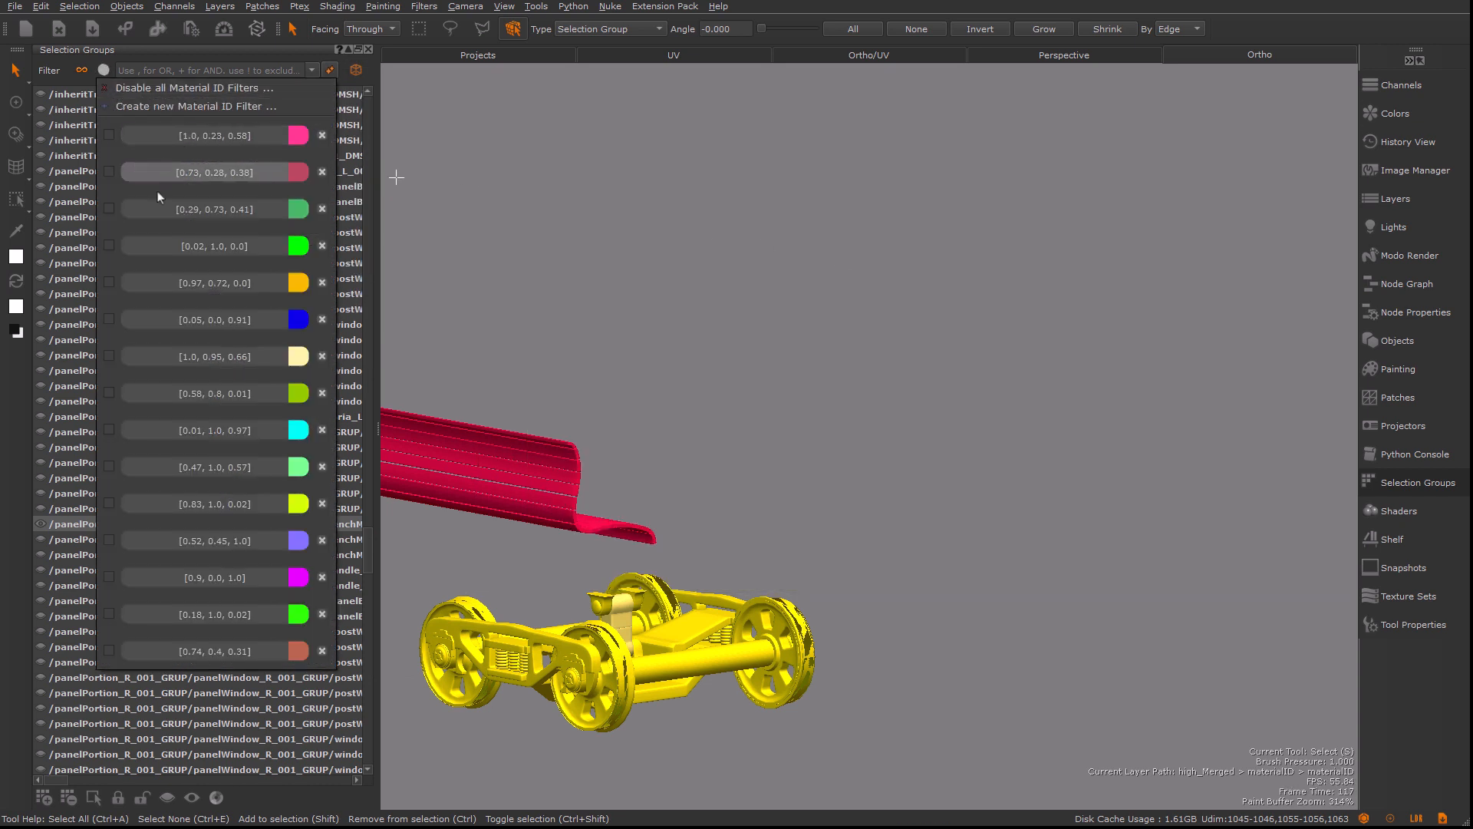
click(210, 613)
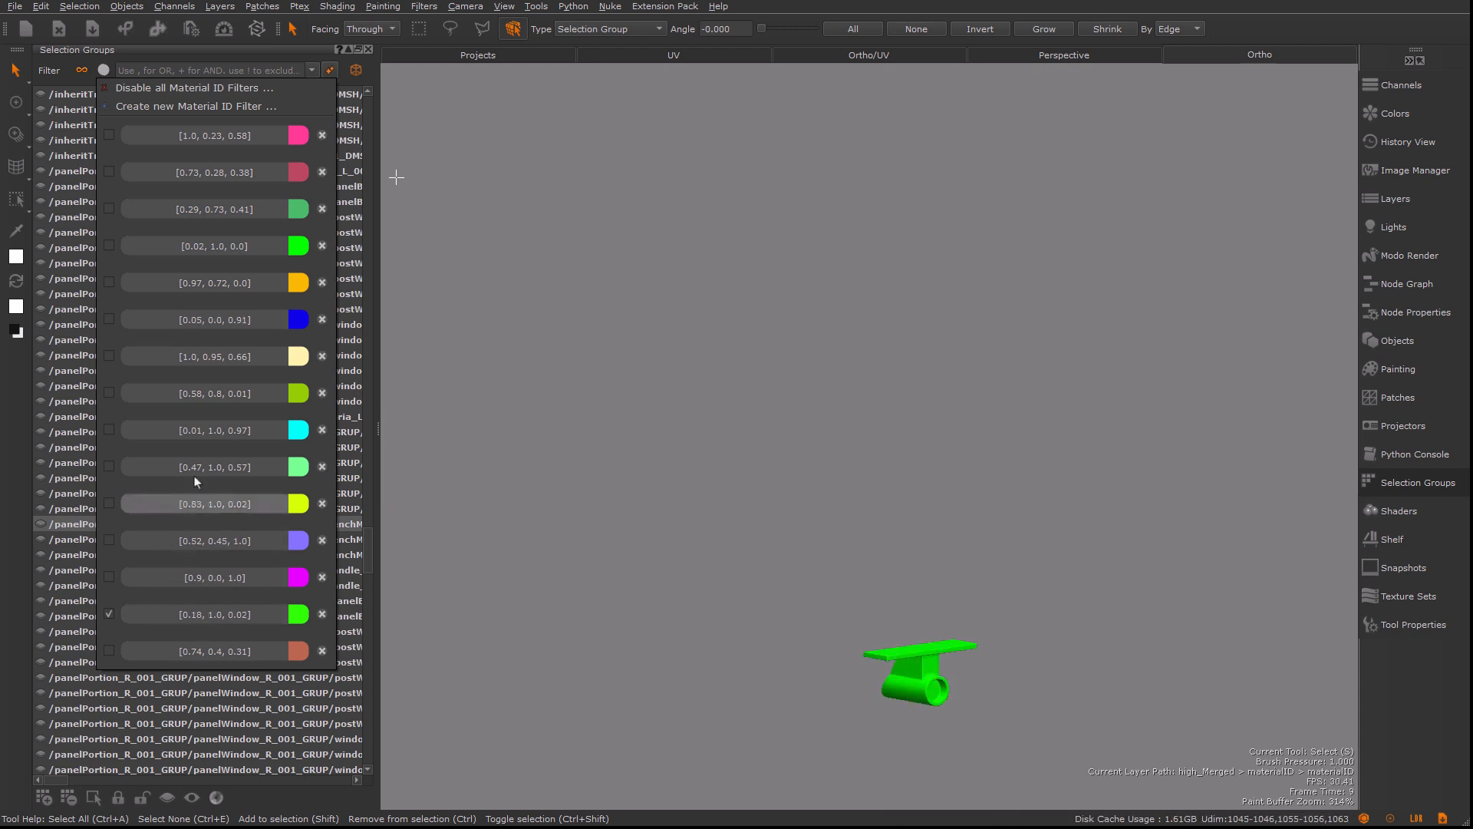
click(202, 247)
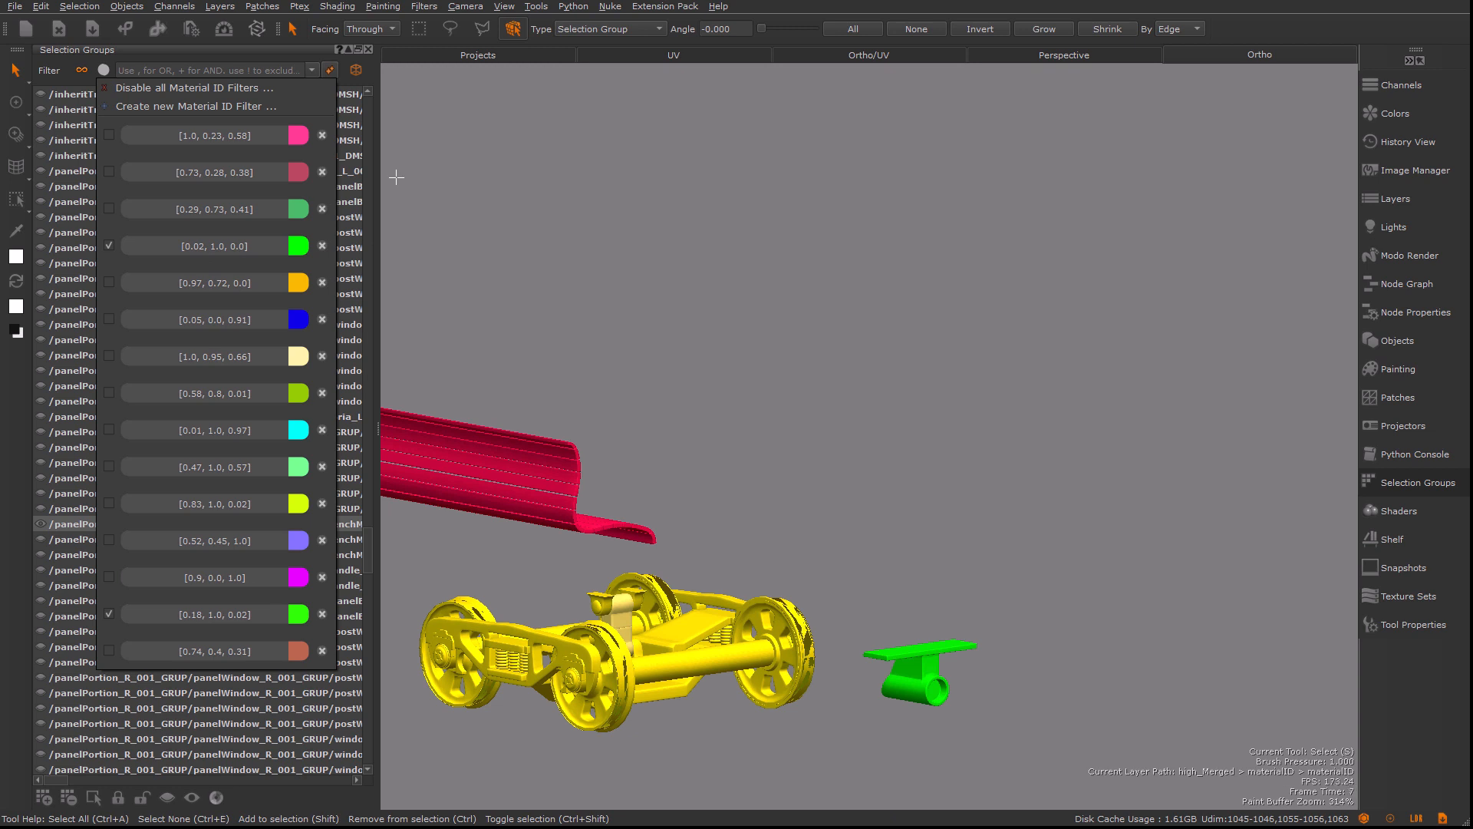
click(395, 177)
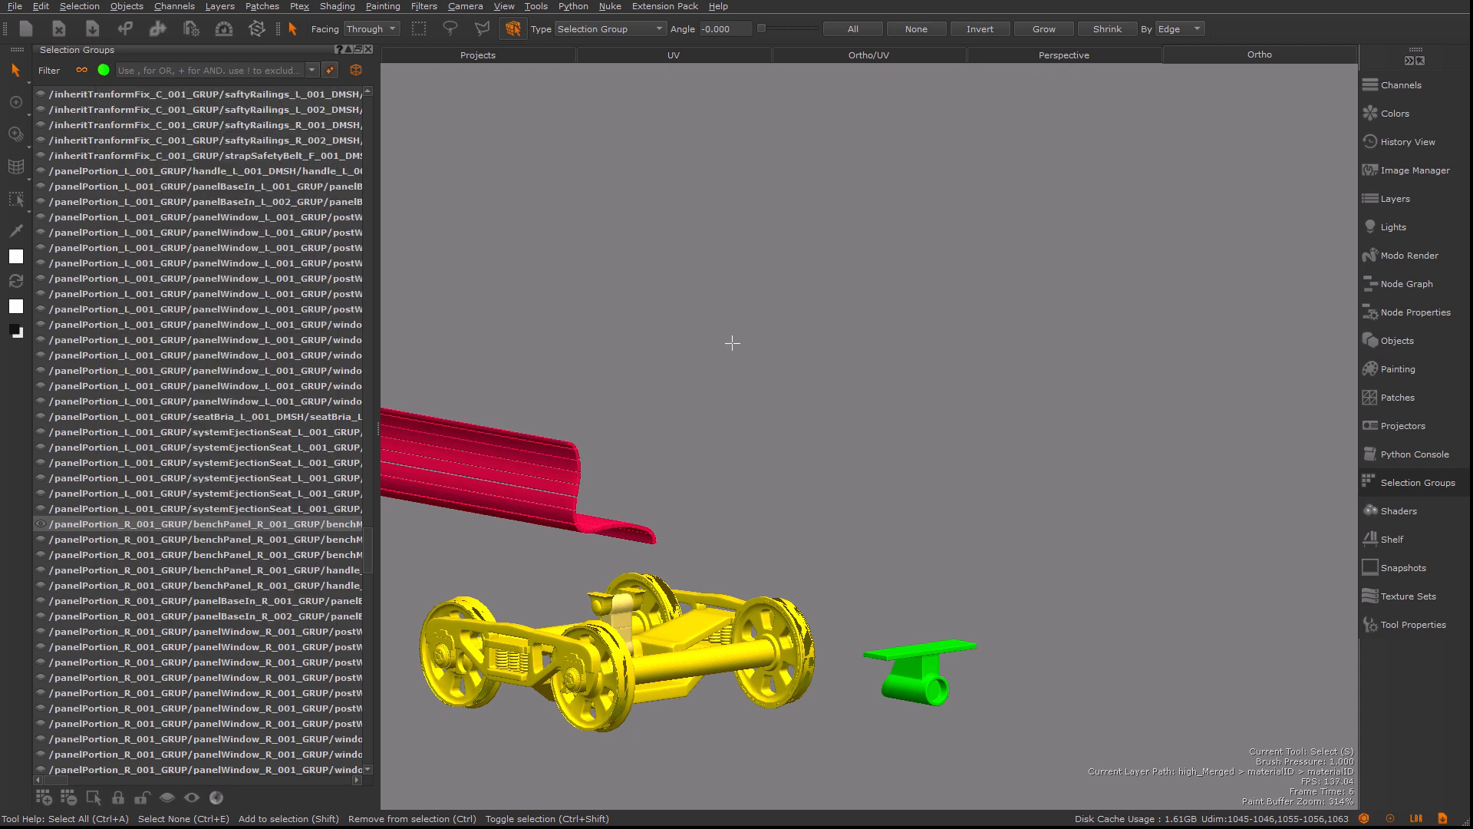